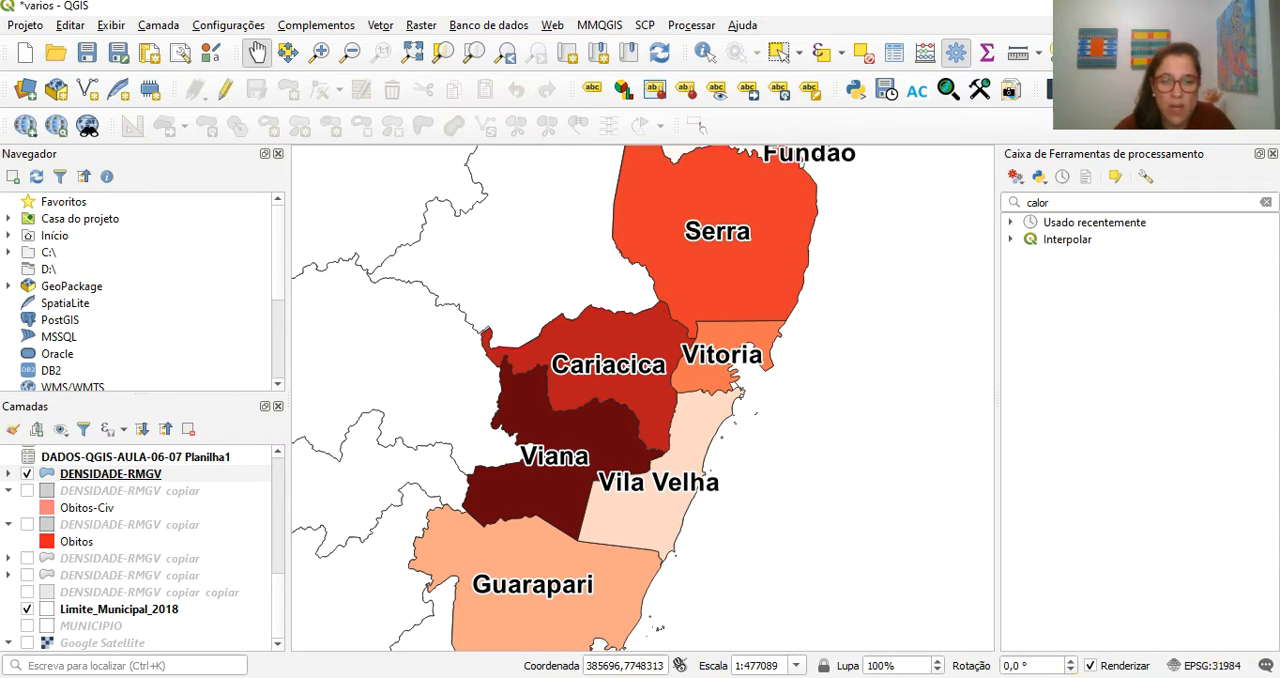
- Zoom the map to the shaded municipalities from Fundao down to Guarapari
{"action": "mouse_move", "coordinate": [529, 677]}
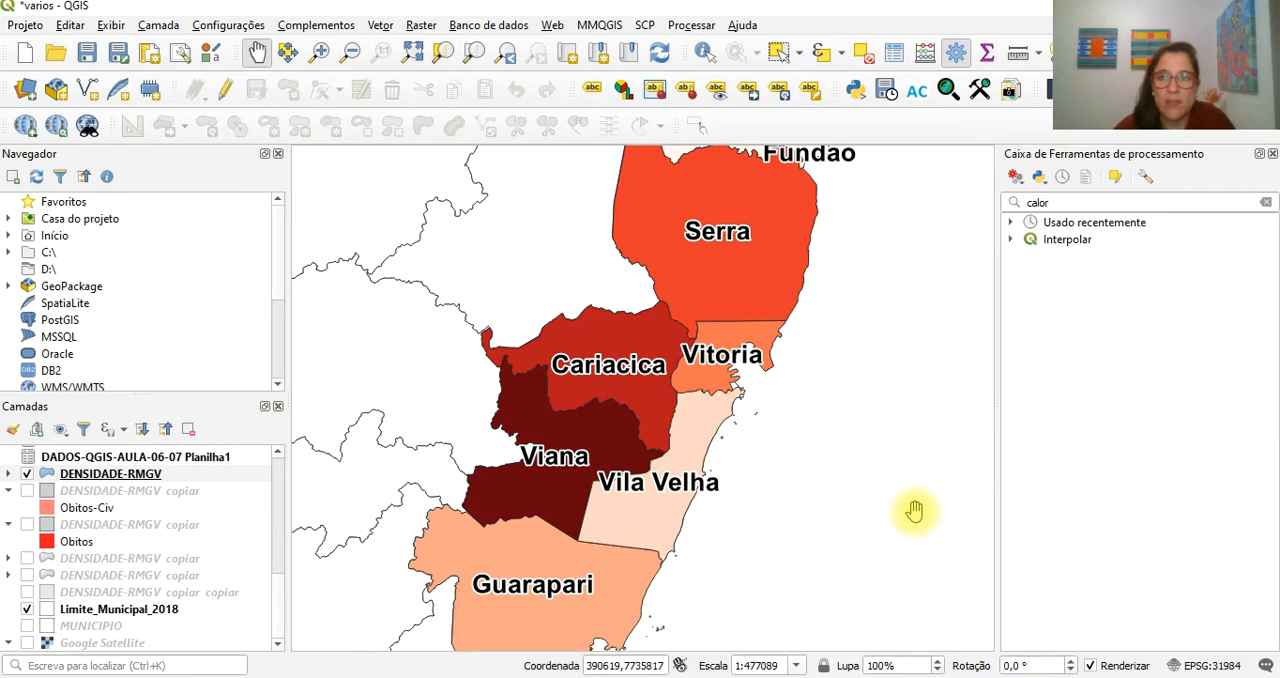
{"action": "scroll", "coordinate": [678, 349], "scroll_direction": "down", "scroll_amount": 1}
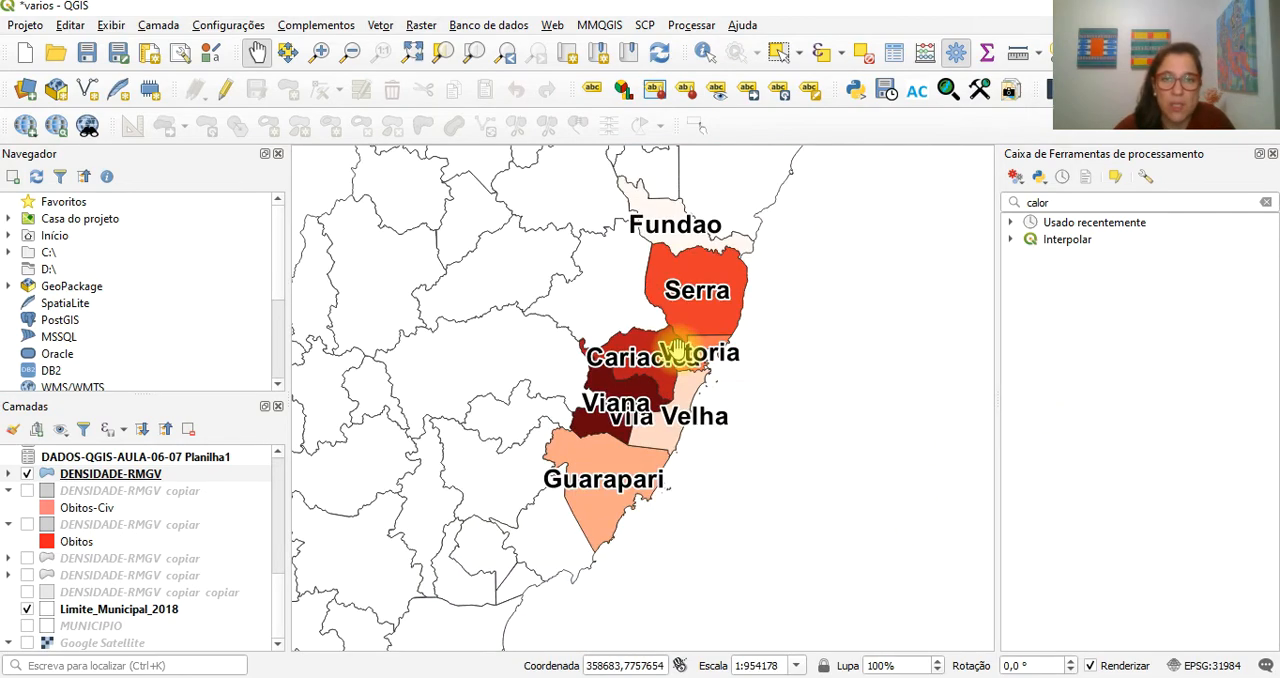
{"action": "left_click_drag", "start_coordinate": [715, 391], "coordinate": [711, 415]}
{"action": "scroll", "coordinate": [701, 413], "scroll_direction": "up", "scroll_amount": 1}
{"action": "scroll", "coordinate": [698, 420], "scroll_direction": "down", "scroll_amount": 1}
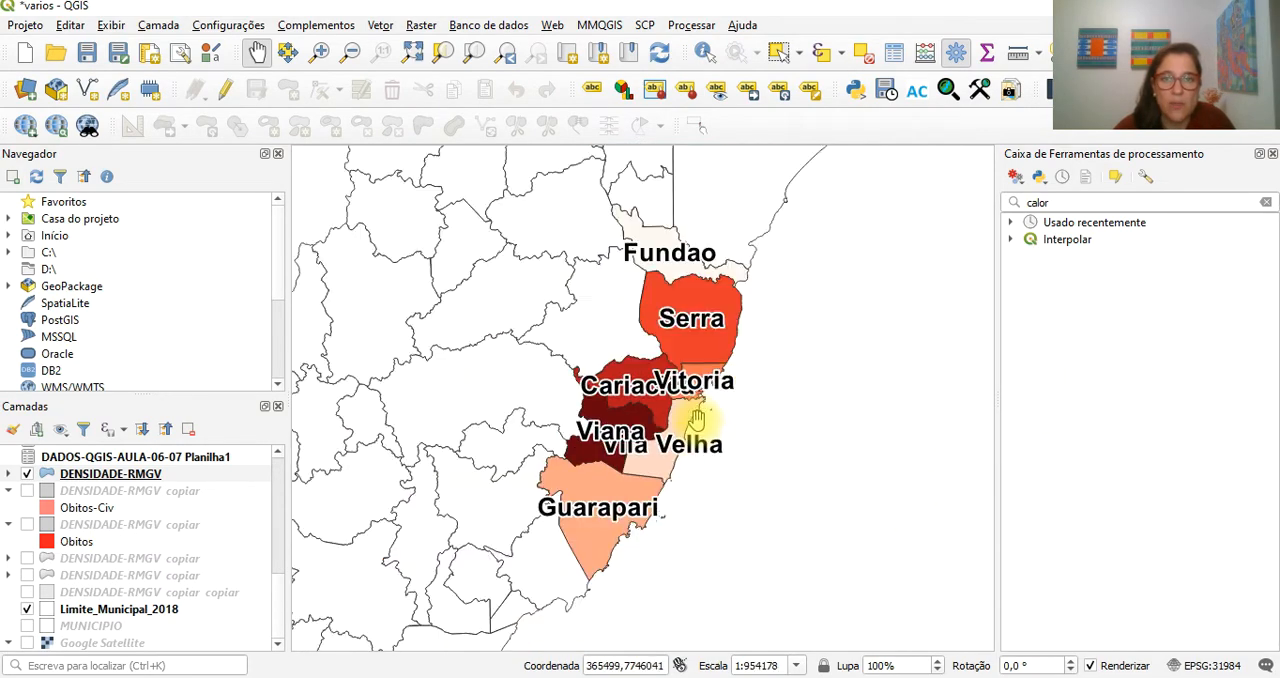
{"action": "left_click", "coordinate": [319, 52]}
{"action": "left_click_drag", "start_coordinate": [540, 194], "coordinate": [792, 586]}
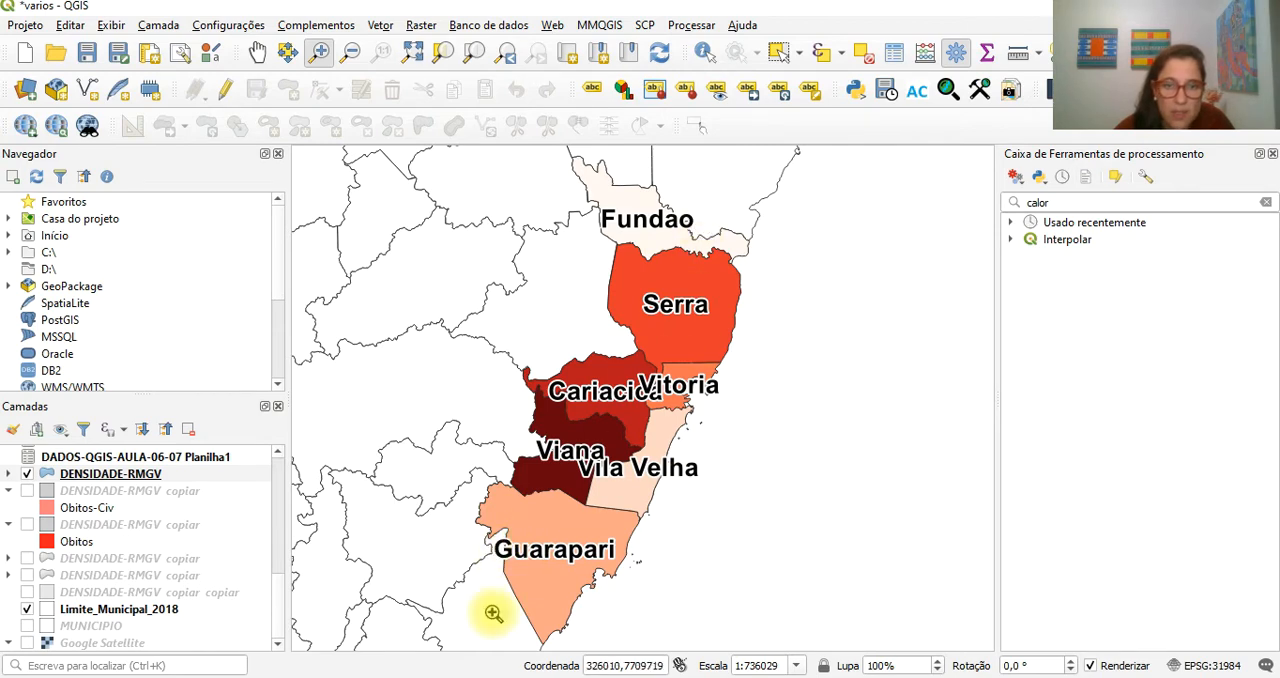
- Open the attribute table of the DENSIDADE-RMGV layer and resize its columns so the full field names are readable
{"action": "left_click", "coordinate": [125, 474]}
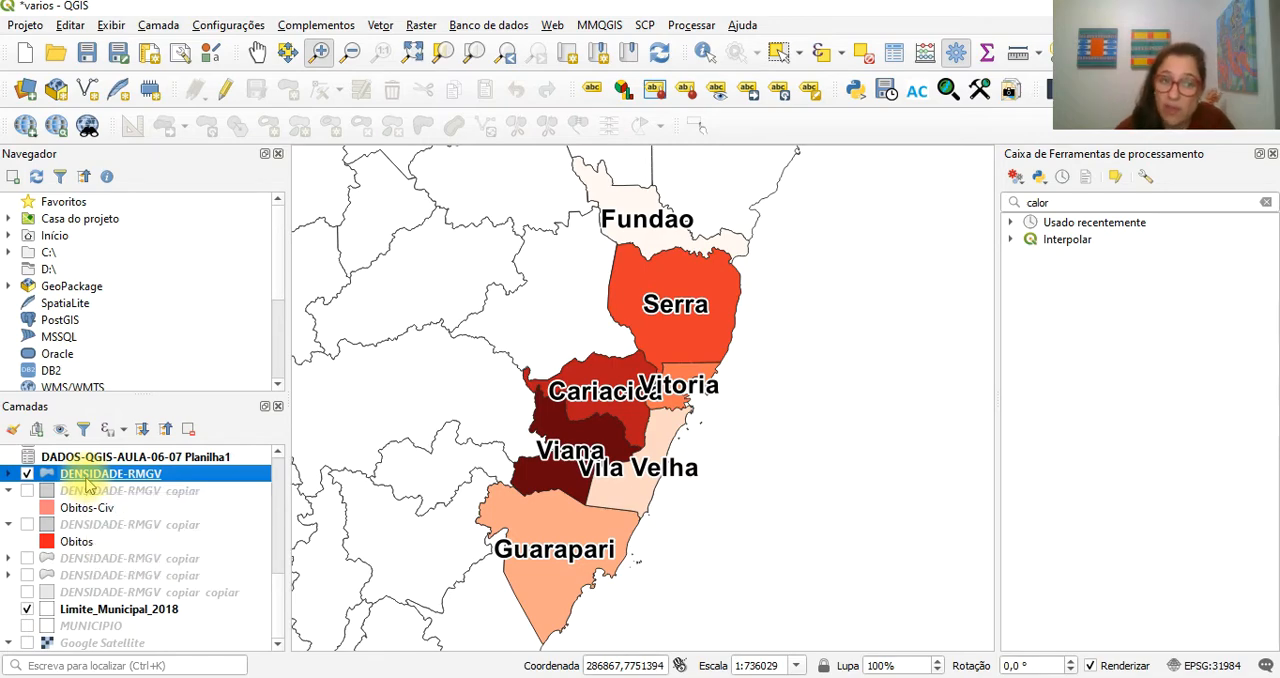
{"action": "right_click", "coordinate": [88, 484]}
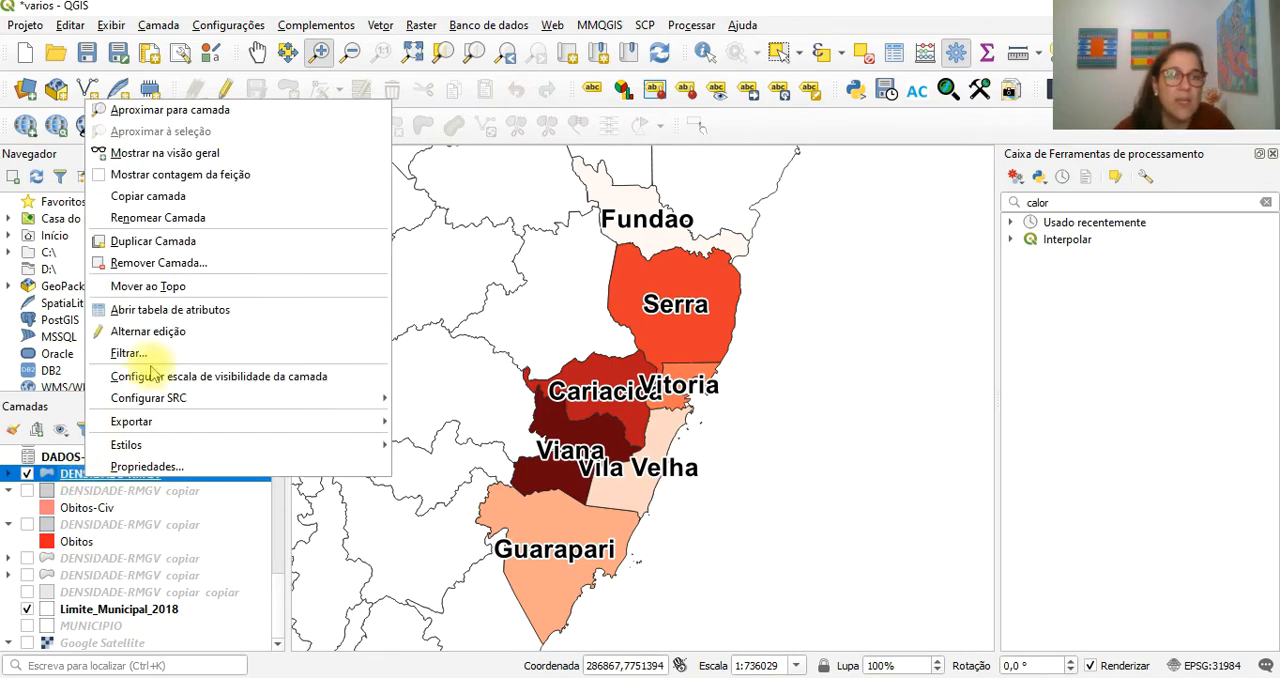
{"action": "left_click", "coordinate": [155, 312]}
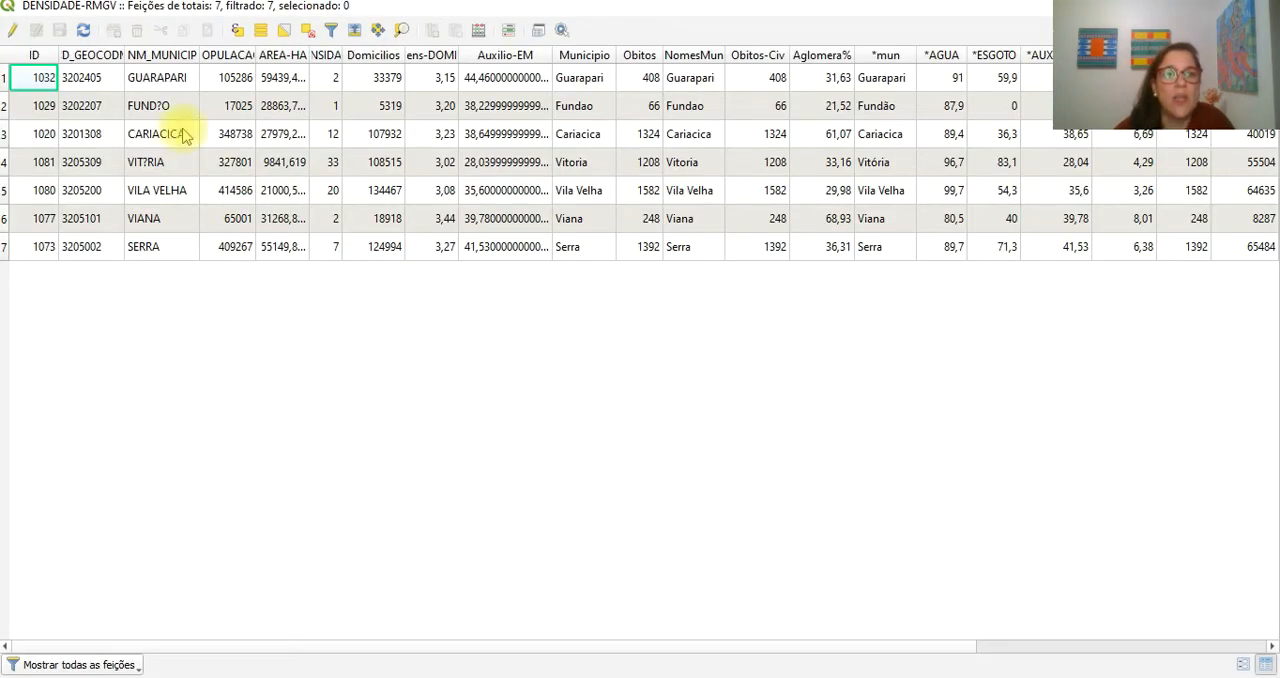
{"action": "left_click_drag", "start_coordinate": [124, 54], "coordinate": [355, 53]}
{"action": "left_click_drag", "start_coordinate": [406, 53], "coordinate": [693, 53]}
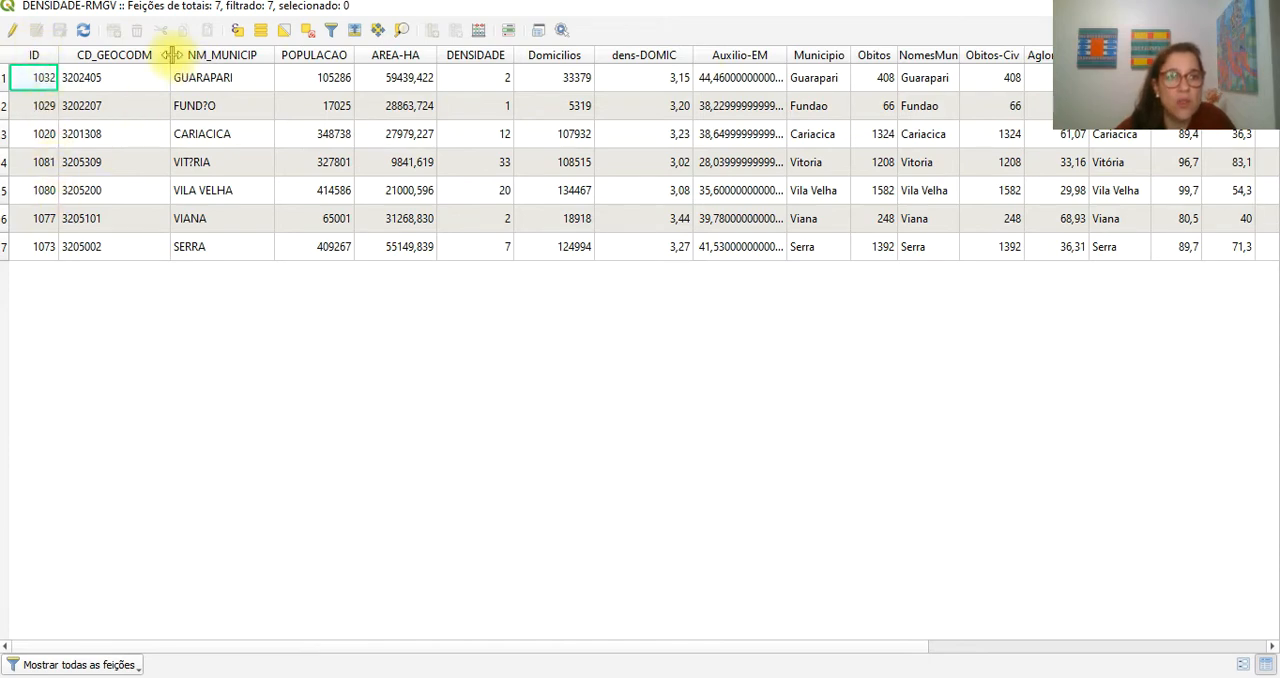
{"action": "mouse_move", "coordinate": [170, 53]}
{"action": "left_mouse_down"}
{"action": "mouse_move", "coordinate": [139, 52]}
{"action": "mouse_move", "coordinate": [164, 54]}
{"action": "left_mouse_up"}
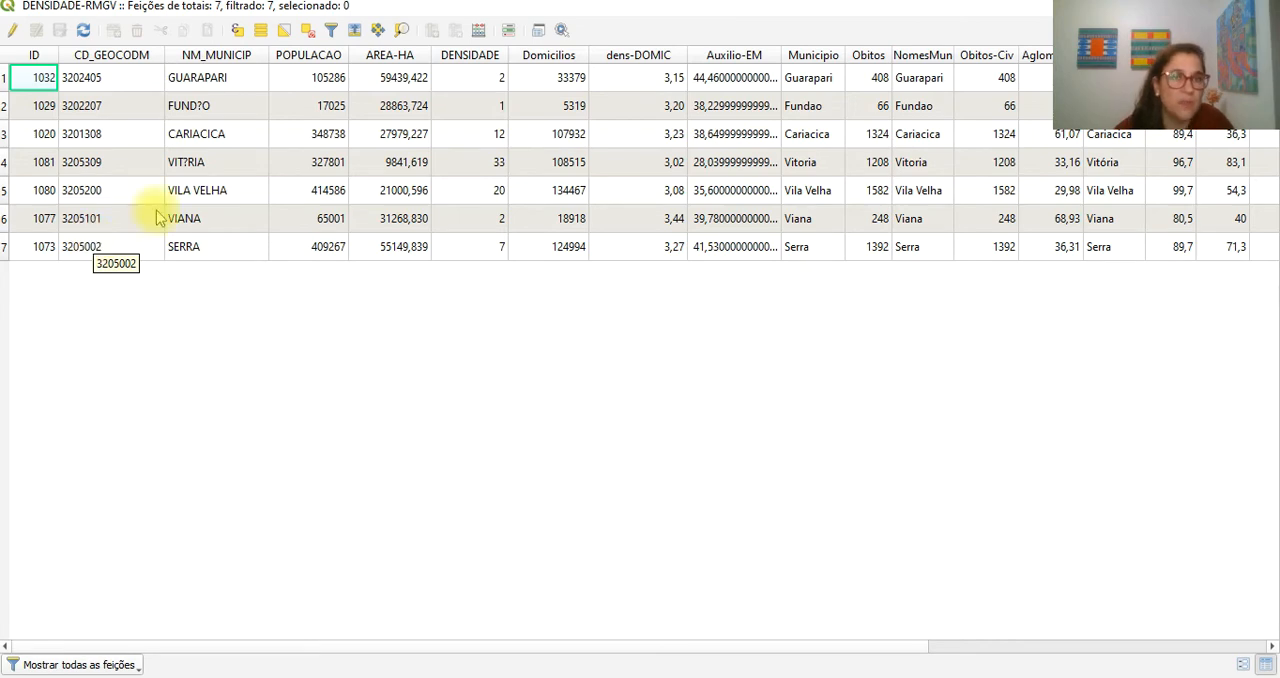
{"action": "left_click_drag", "start_coordinate": [164, 54], "coordinate": [143, 53]}
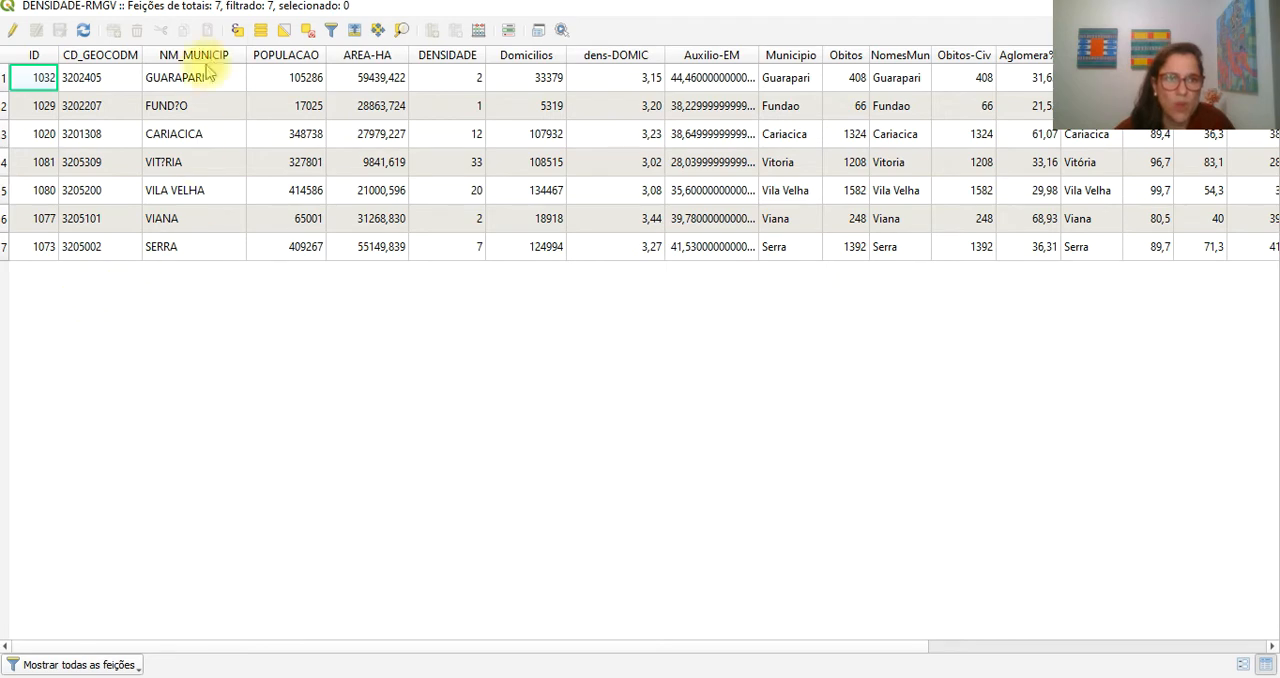
- Sort the attribute table by NM_MUNICIP in ascending order and adjust the POPULACAO, dens-DOMIC and NomesMun column widths
{"action": "left_click", "coordinate": [168, 55]}
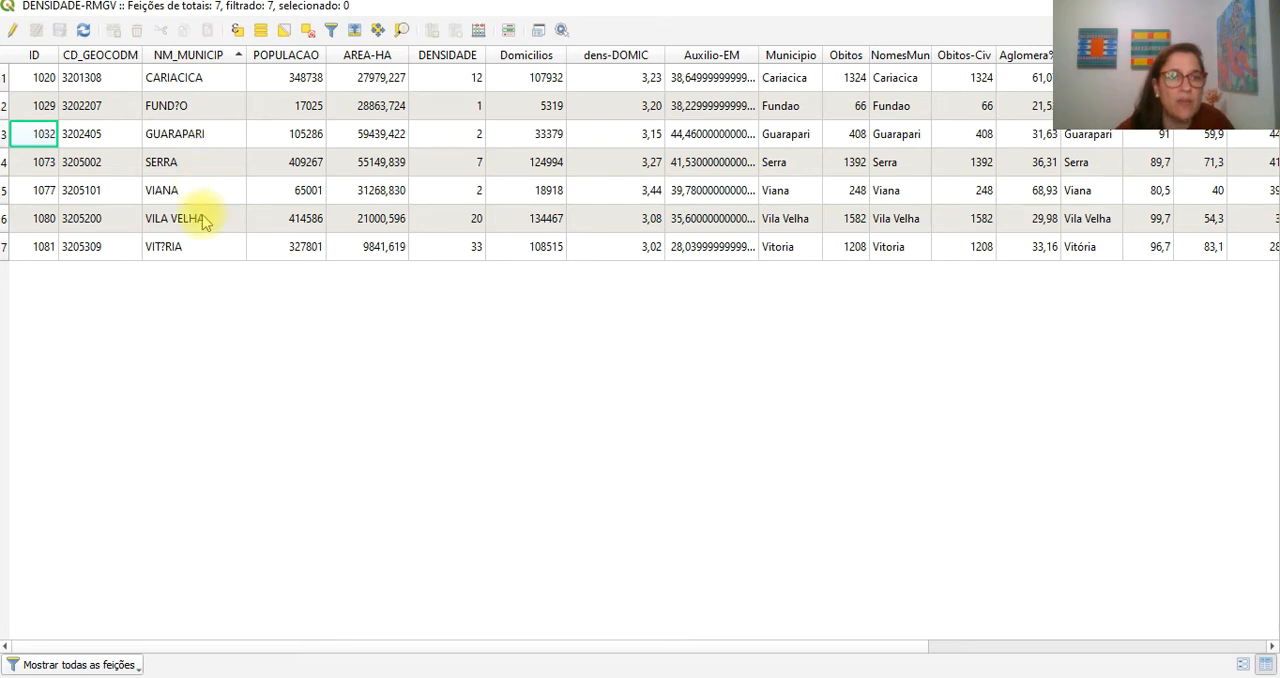
{"action": "double_click", "coordinate": [326, 55]}
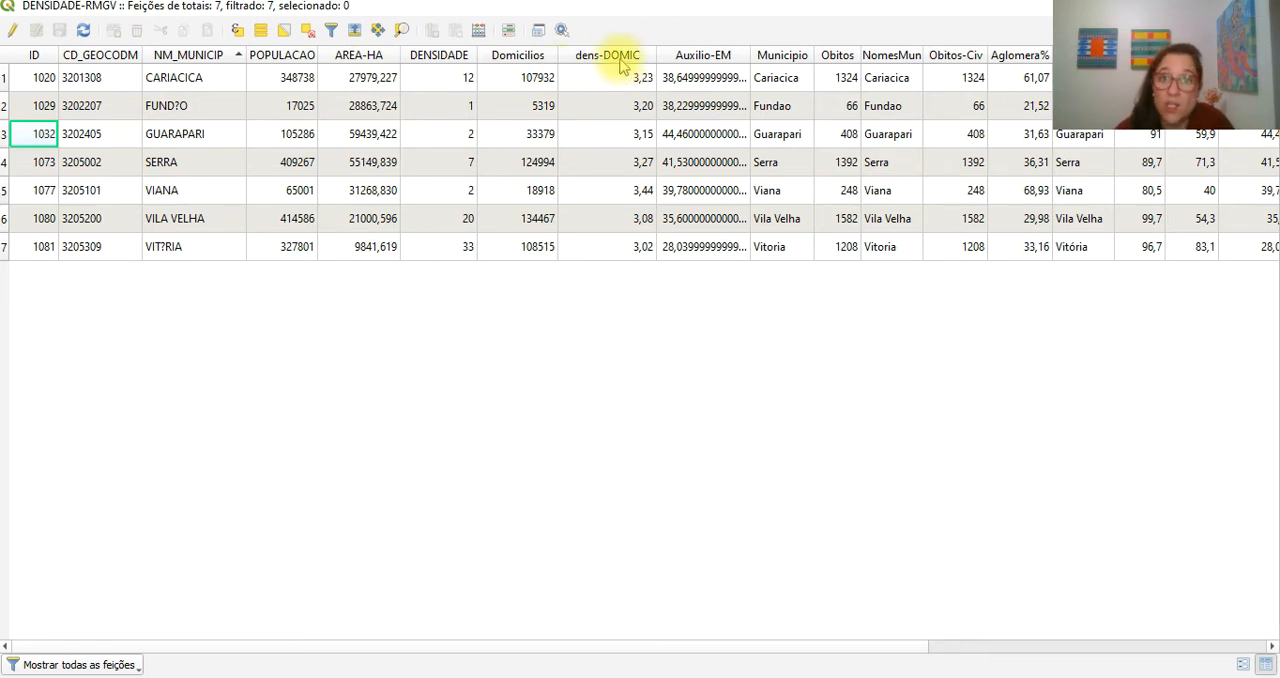
{"action": "double_click", "coordinate": [656, 55]}
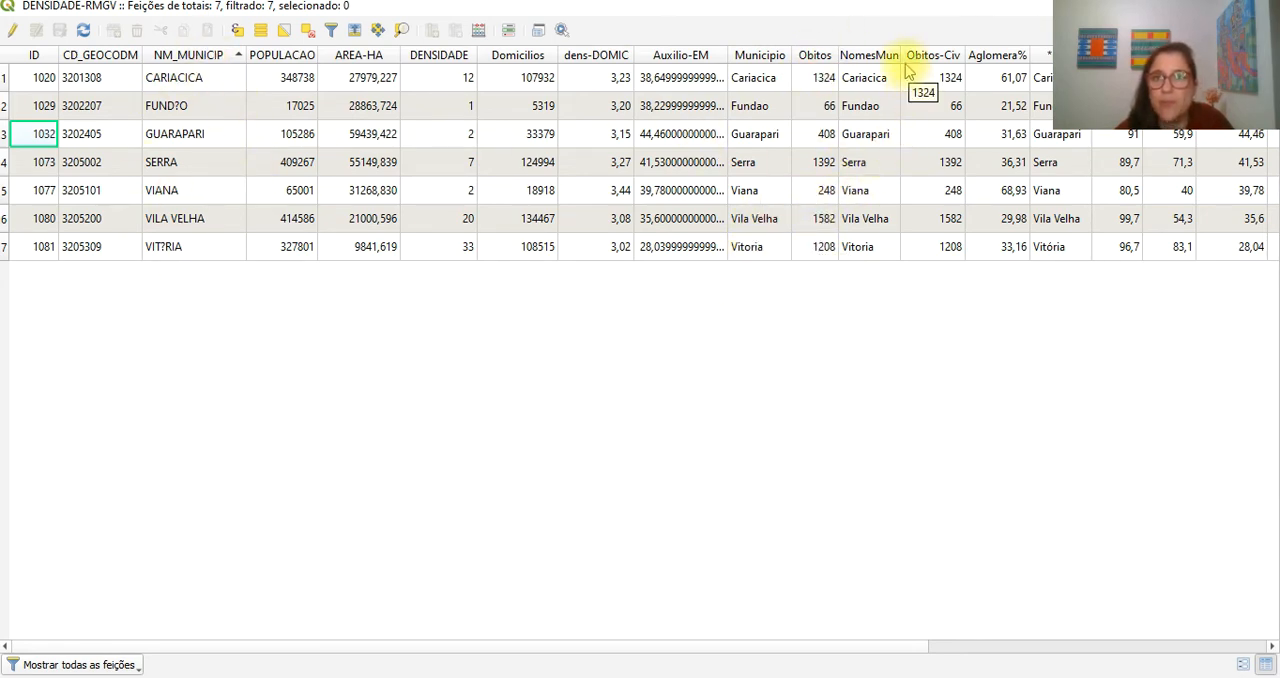
{"action": "left_click_drag", "start_coordinate": [900, 55], "coordinate": [1017, 61]}
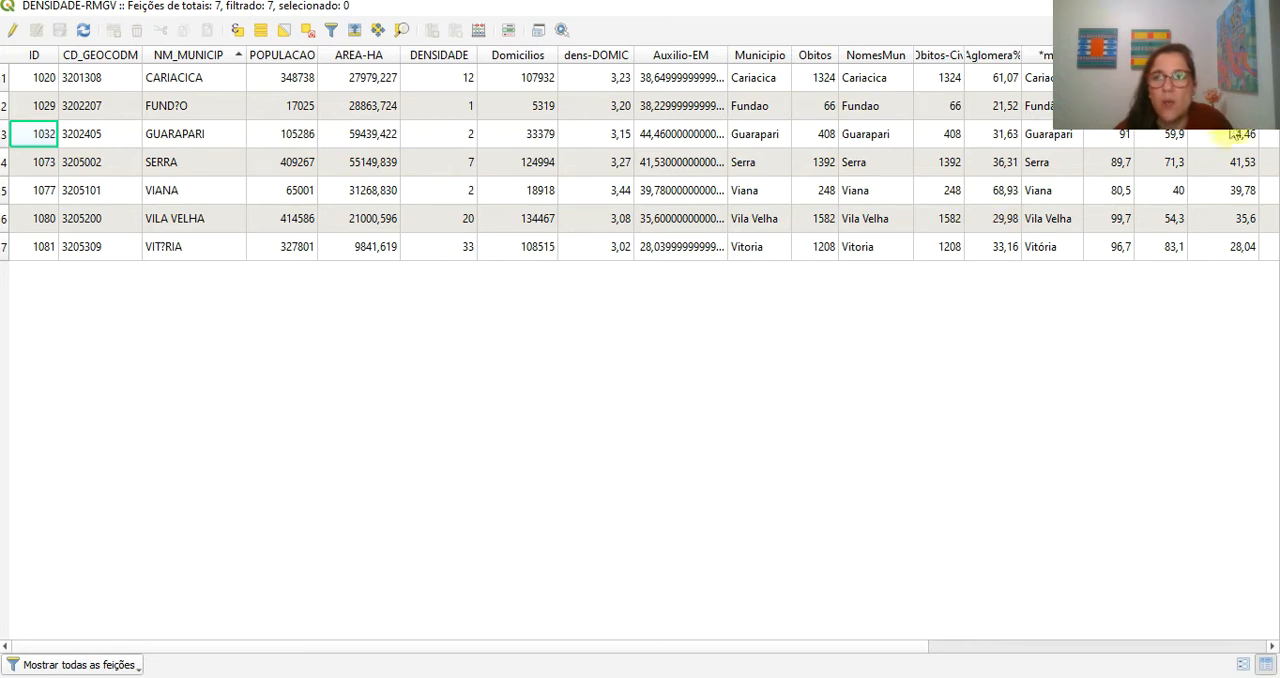
{"action": "key", "text": "alt+Tab"}
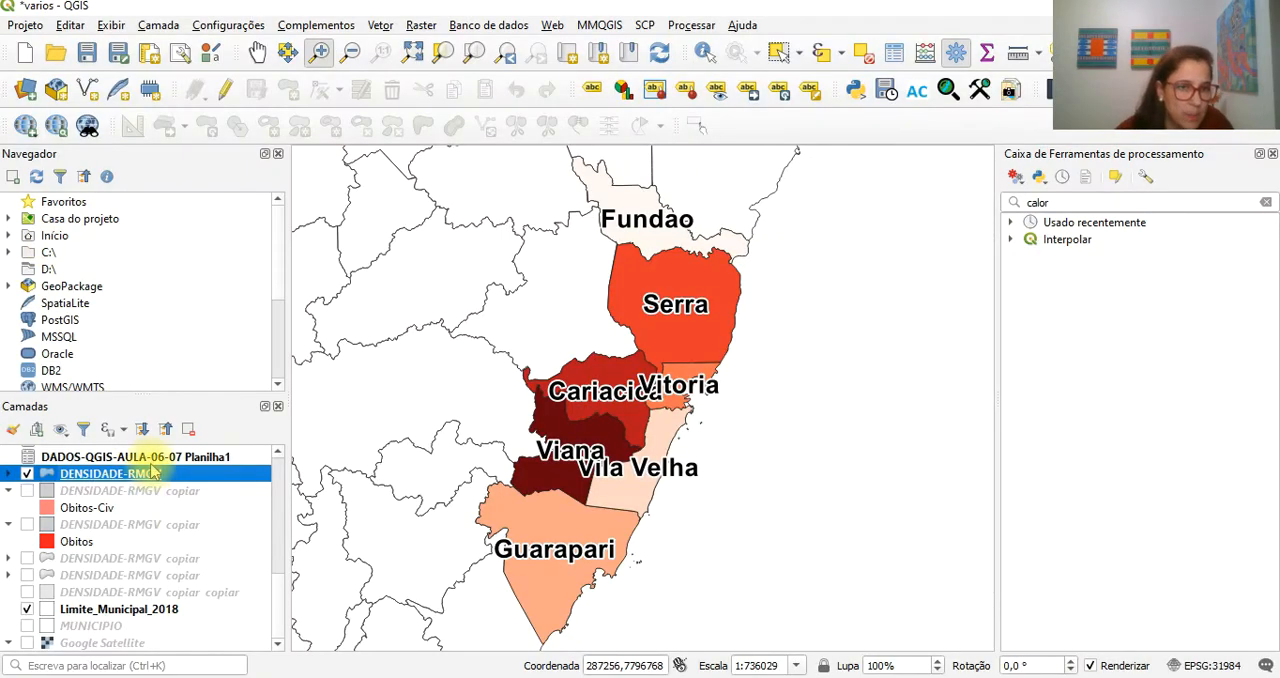
- Remove the DADOS-QGIS-AULA-06-07 Planilha1 table from the project
{"action": "left_click", "coordinate": [150, 457]}
{"action": "right_click", "coordinate": [150, 457]}
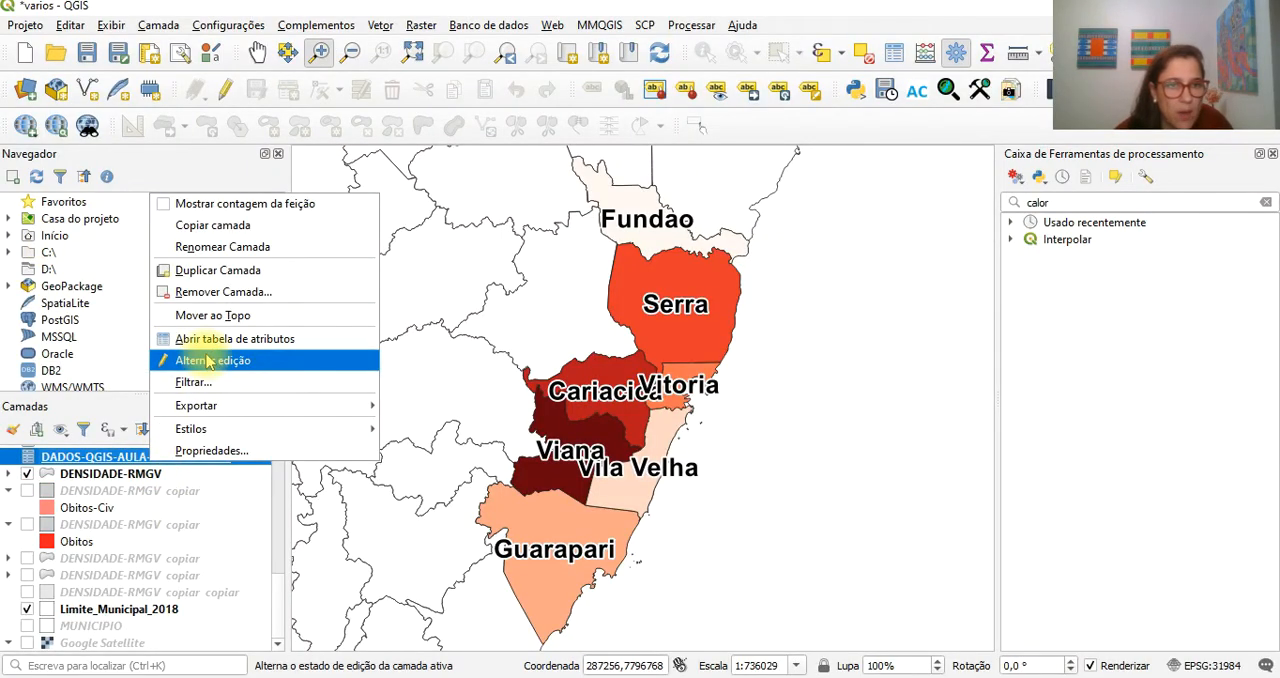
{"action": "left_click", "coordinate": [218, 292]}
{"action": "left_click", "coordinate": [620, 363]}
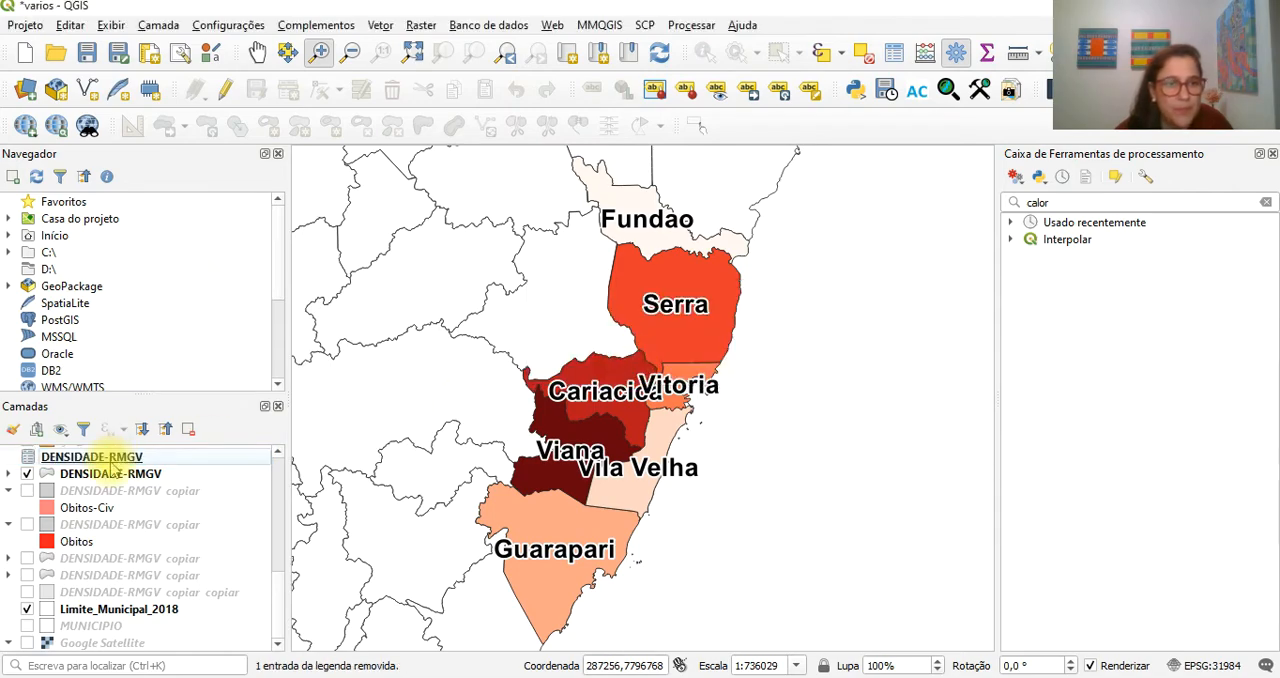
- Check which fields remain in the DENSIDADE-RMGV attribute table, and close it
{"action": "left_click", "coordinate": [108, 475]}
{"action": "right_click", "coordinate": [108, 475]}
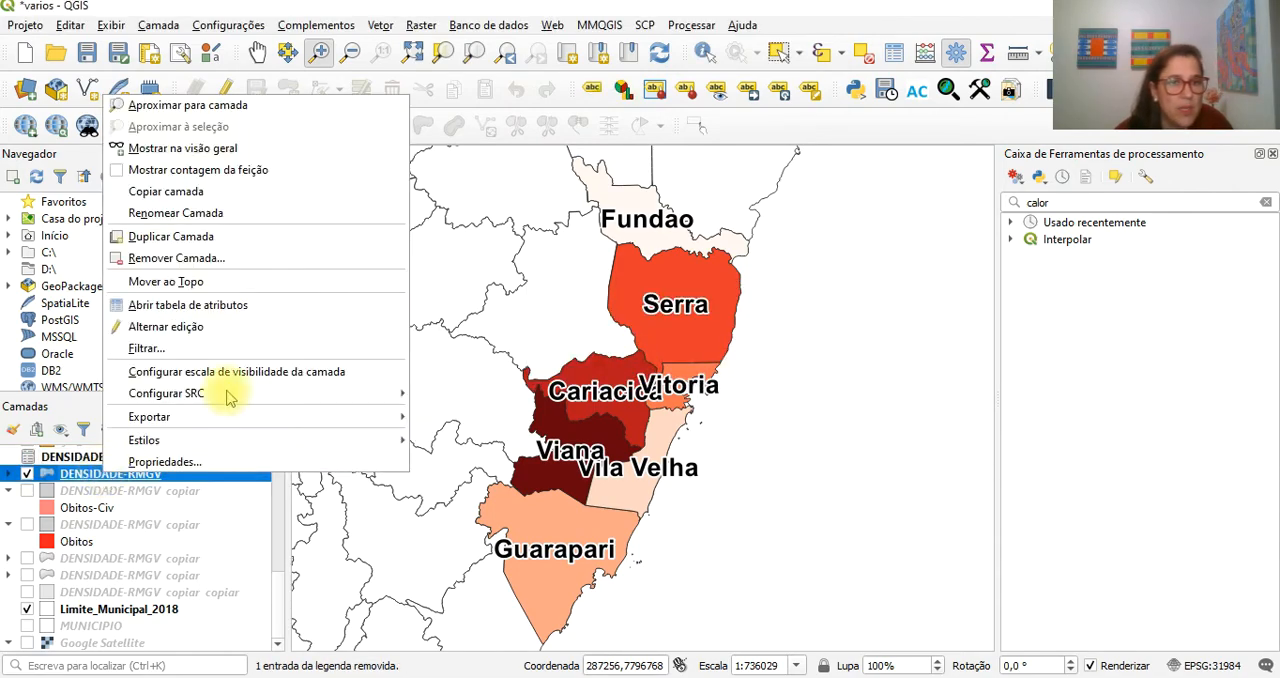
{"action": "left_click", "coordinate": [233, 308]}
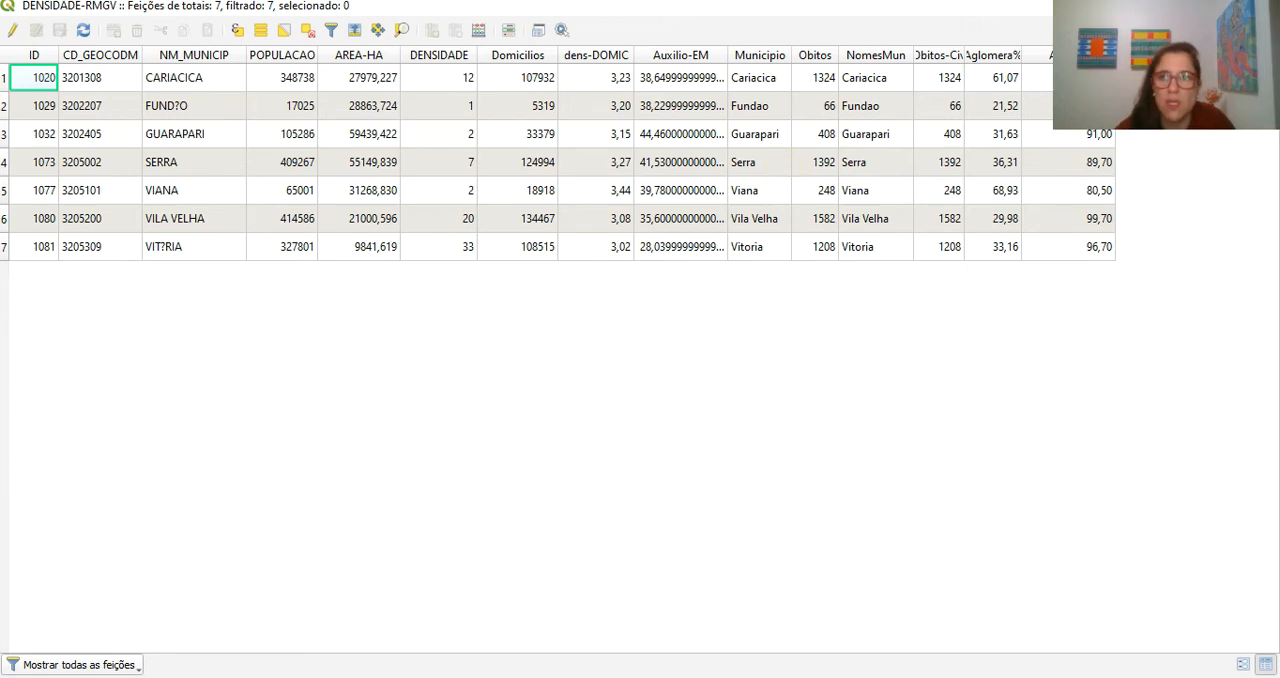
{"action": "left_click", "coordinate": [1260, 6]}
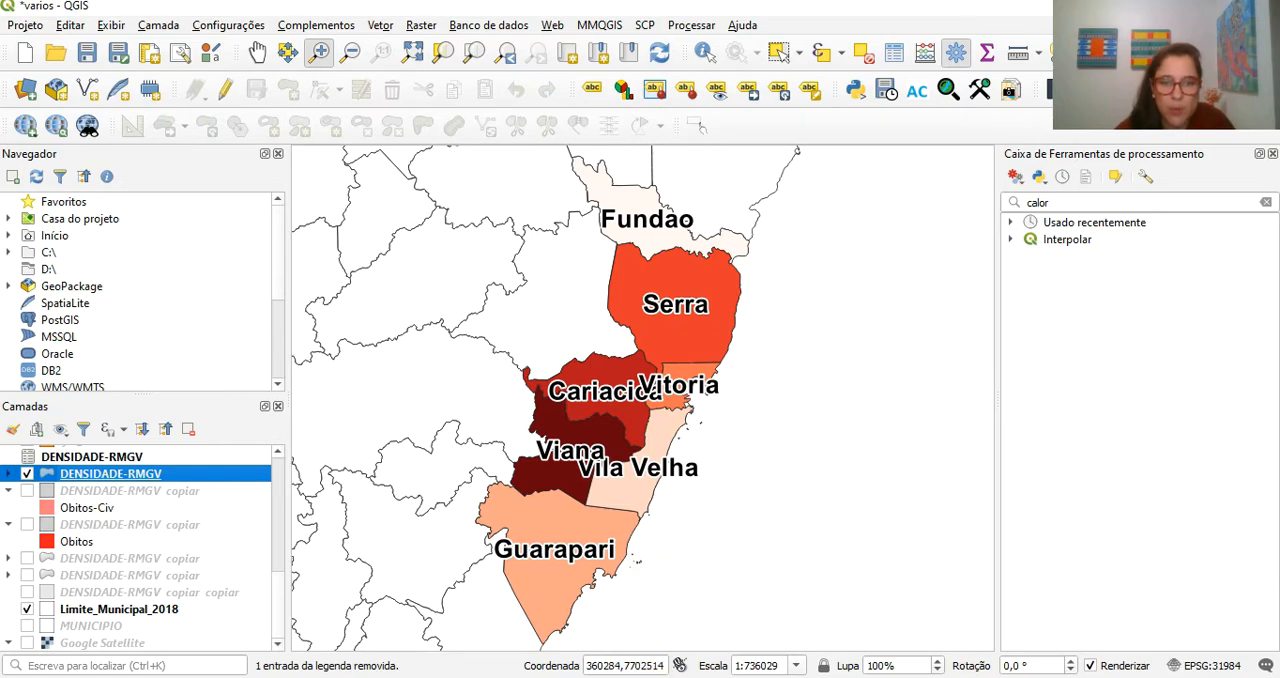
- View the DADOS-QGIS-AULA-06-07.xlsx sheet in Excel, and return to QGIS to reopen the DENSIDADE-RMGV attribute table for comparison
{"action": "mouse_move", "coordinate": [529, 677]}
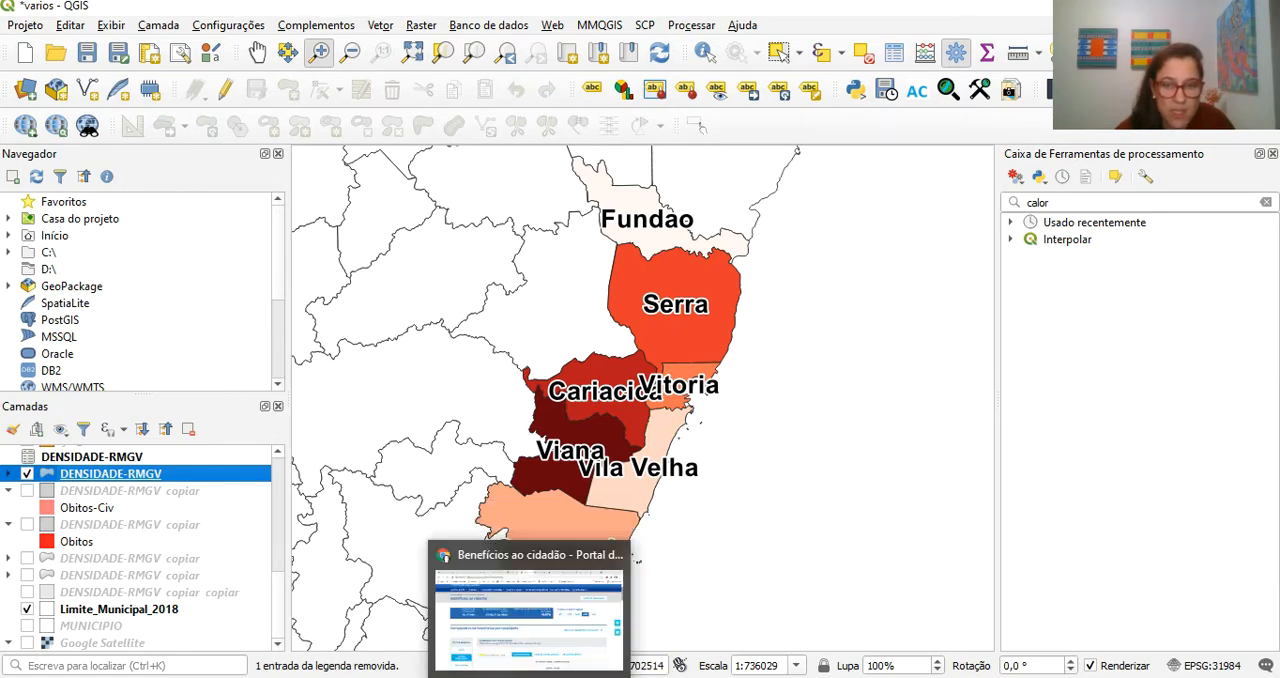
{"action": "left_click", "coordinate": [716, 677]}
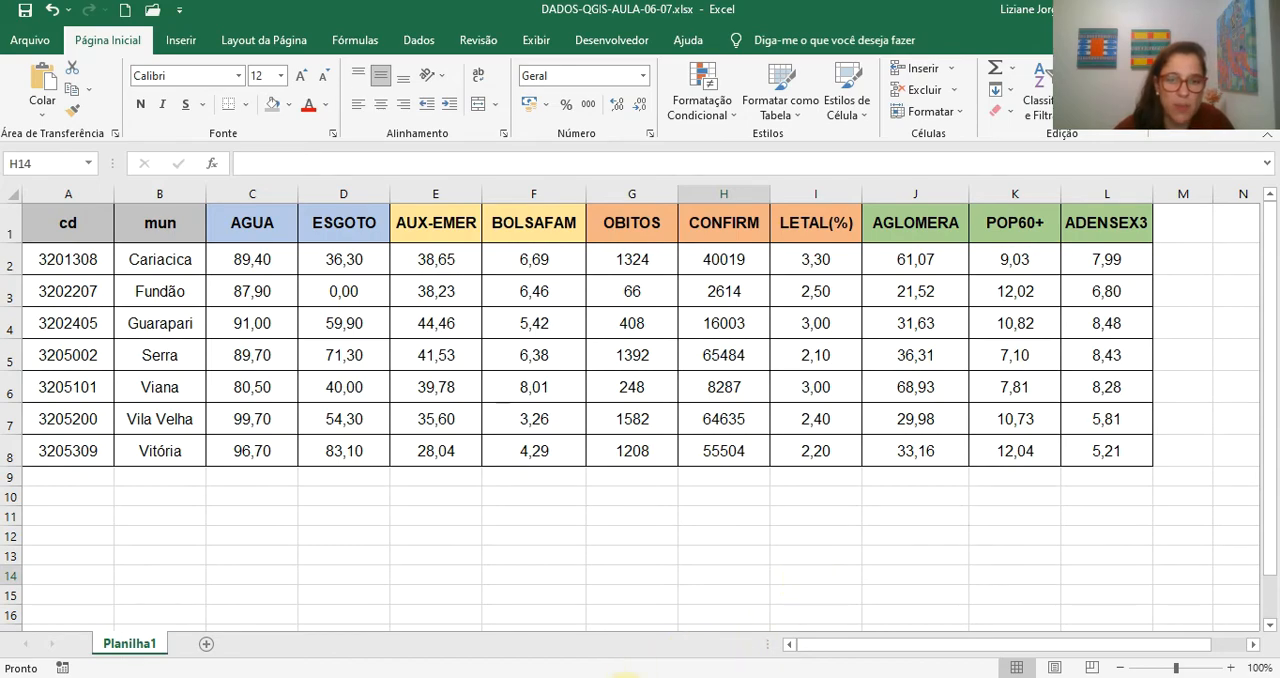
{"action": "mouse_move", "coordinate": [622, 676]}
{"action": "left_click", "coordinate": [585, 628]}
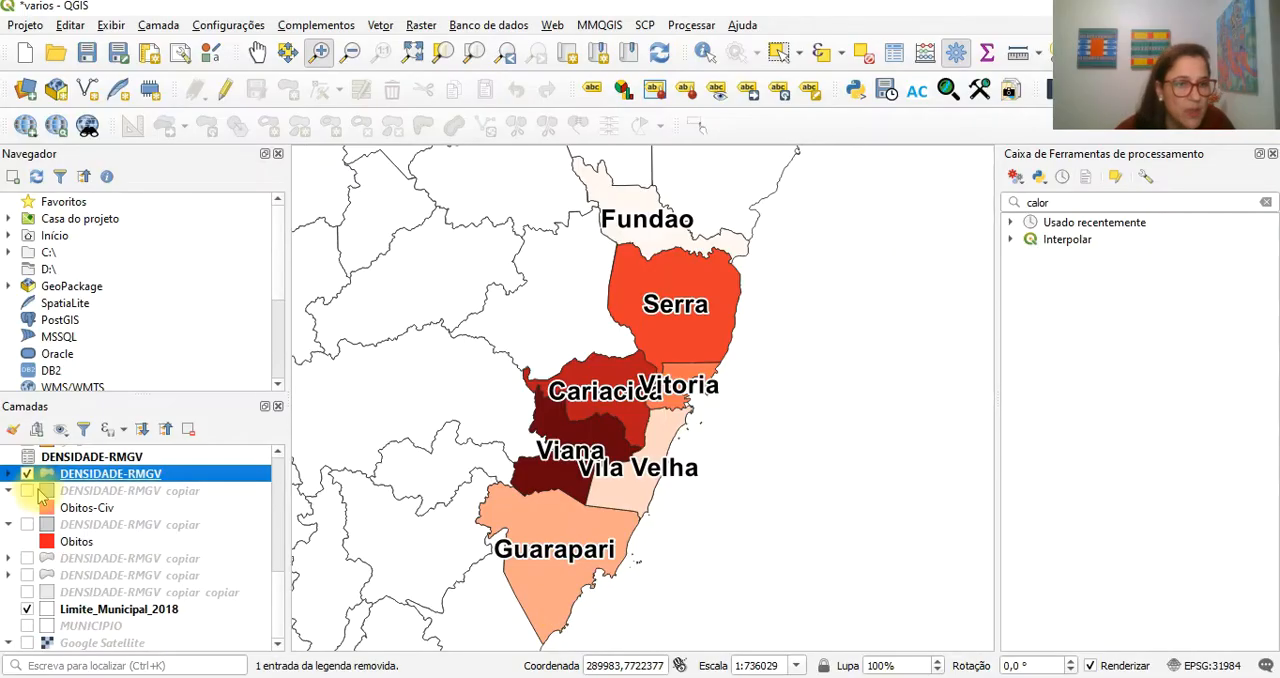
{"action": "right_click", "coordinate": [103, 485]}
{"action": "left_click", "coordinate": [365, 306]}
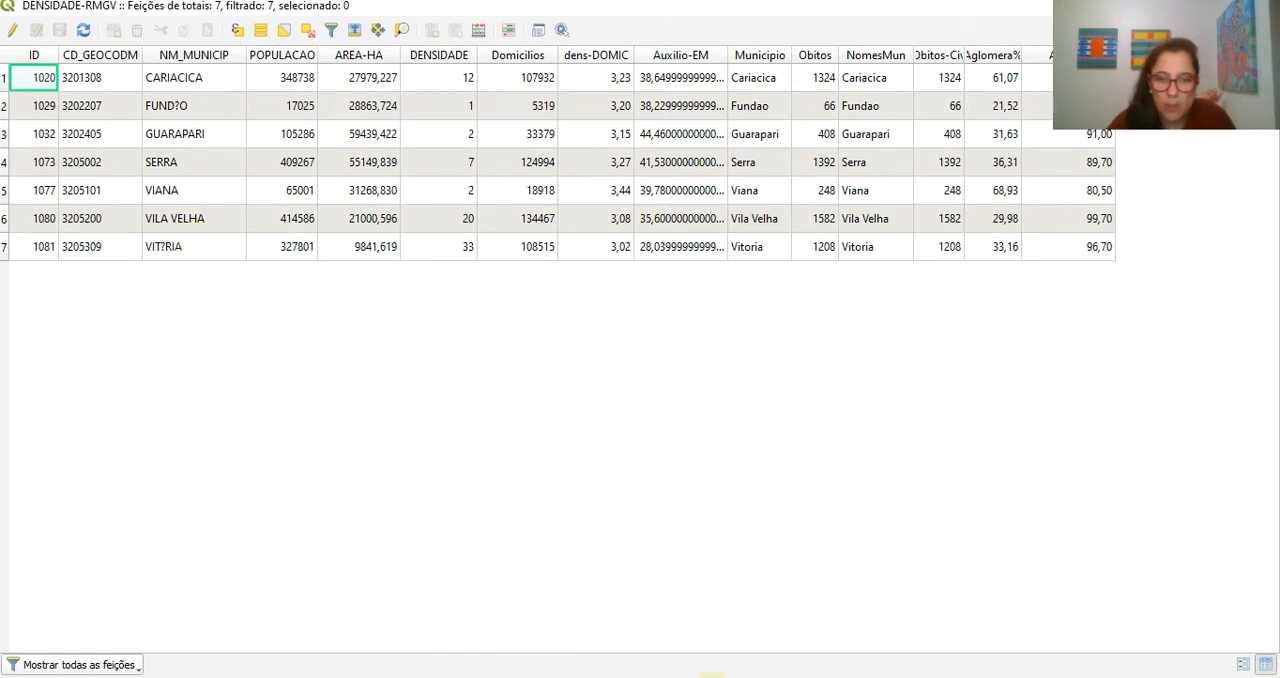
- Switch to the Excel workbook and check each municipality name in the mun column from Cariacica to Vitória for accents
{"action": "left_click", "coordinate": [708, 676]}
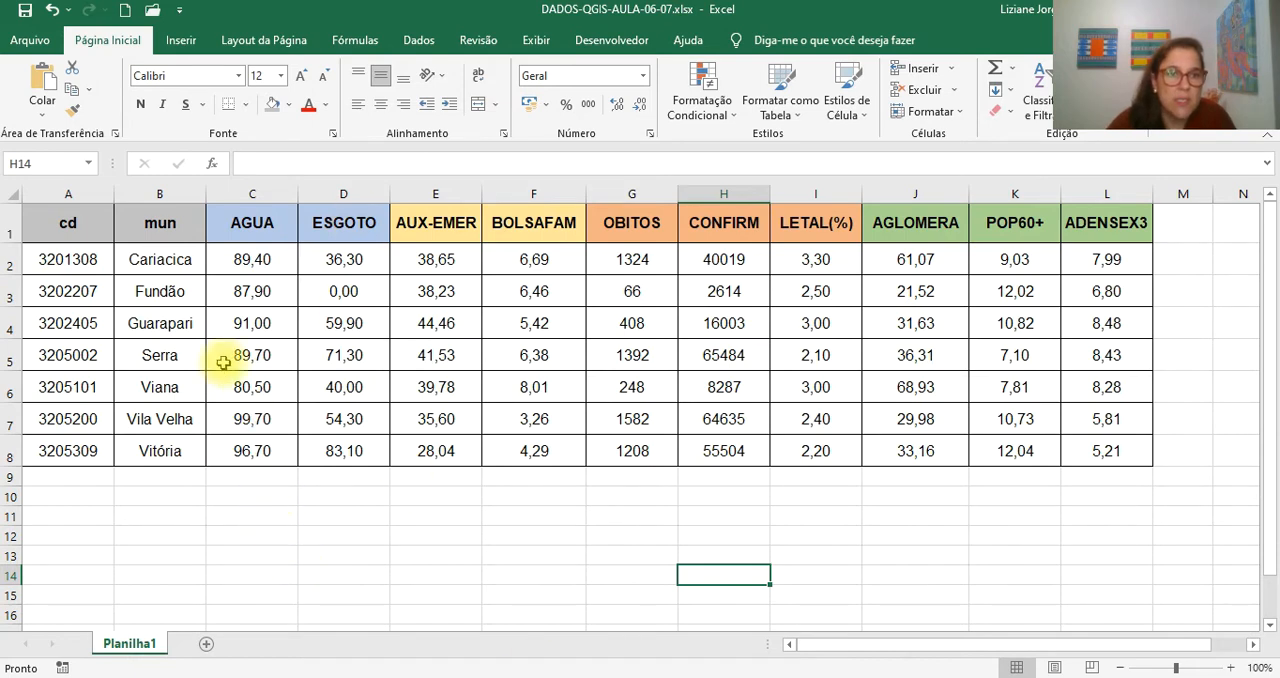
{"action": "left_click", "coordinate": [189, 260]}
{"action": "left_click", "coordinate": [176, 290]}
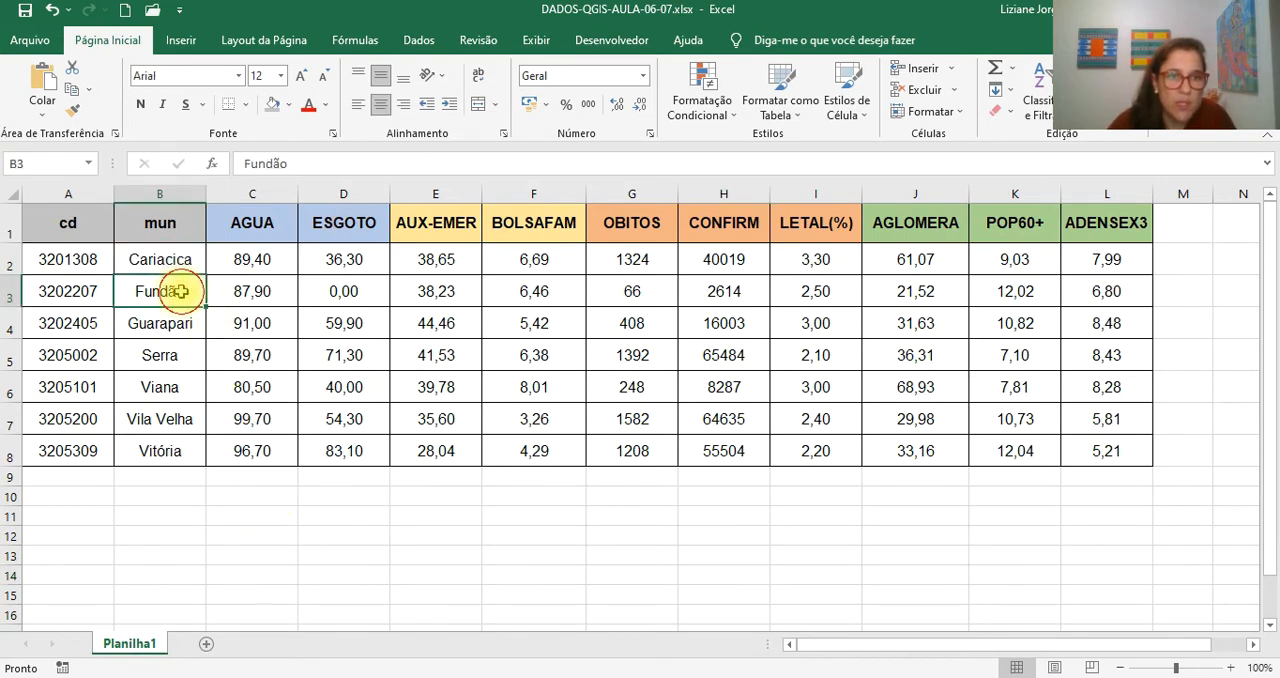
{"action": "left_click", "coordinate": [176, 322]}
{"action": "left_click", "coordinate": [176, 356]}
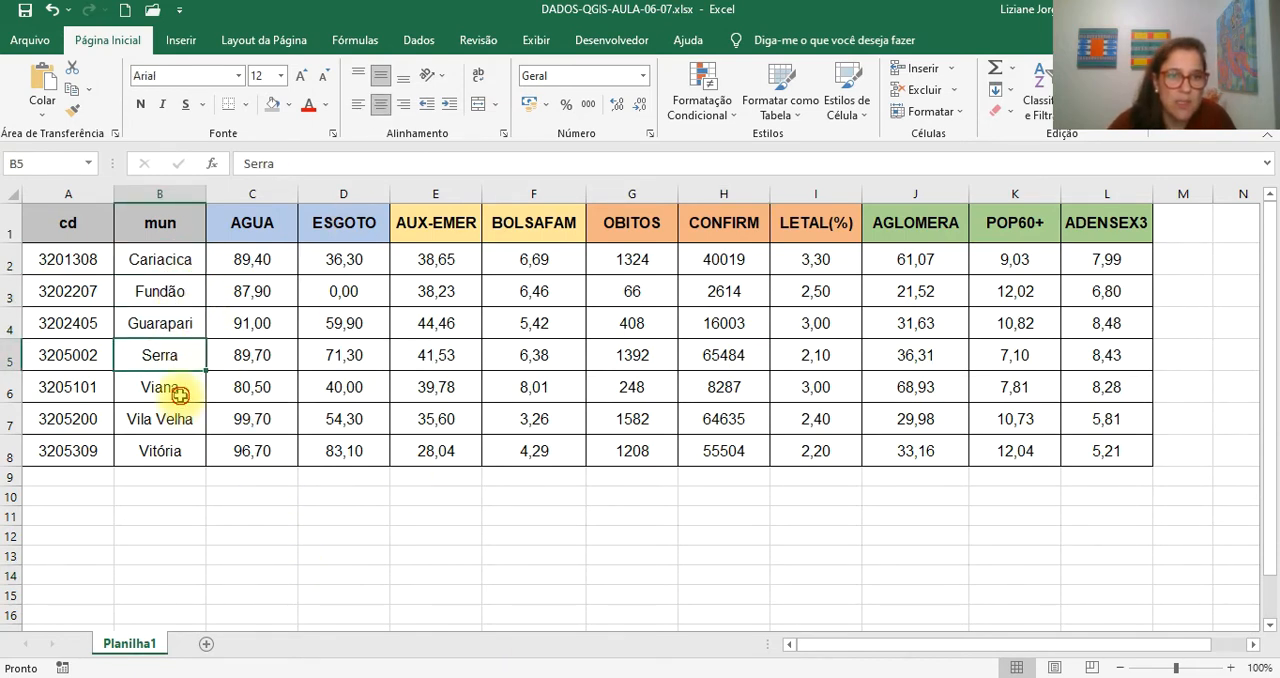
{"action": "left_click", "coordinate": [176, 388]}
{"action": "left_click", "coordinate": [176, 418]}
{"action": "left_click", "coordinate": [177, 451]}
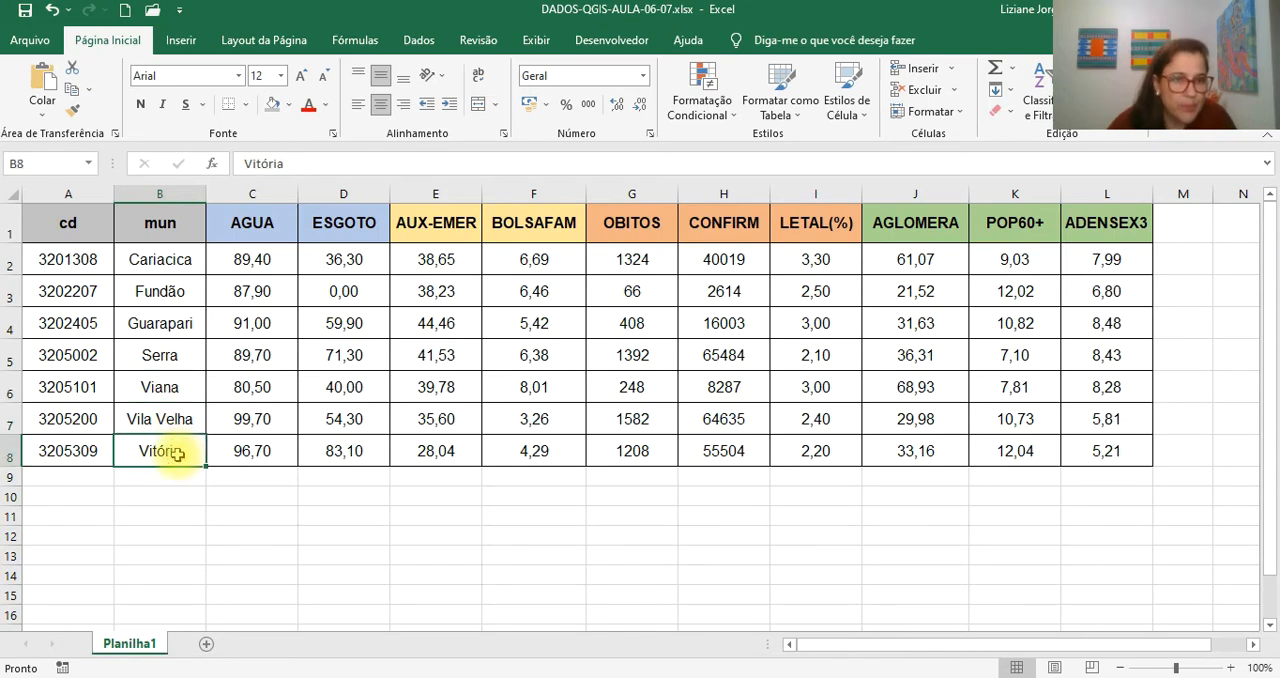
- Rewrite the municipality name in cell B8 without its accent, as Vitoria
{"action": "double_click", "coordinate": [165, 452]}
{"action": "key", "text": "BackSpace"}
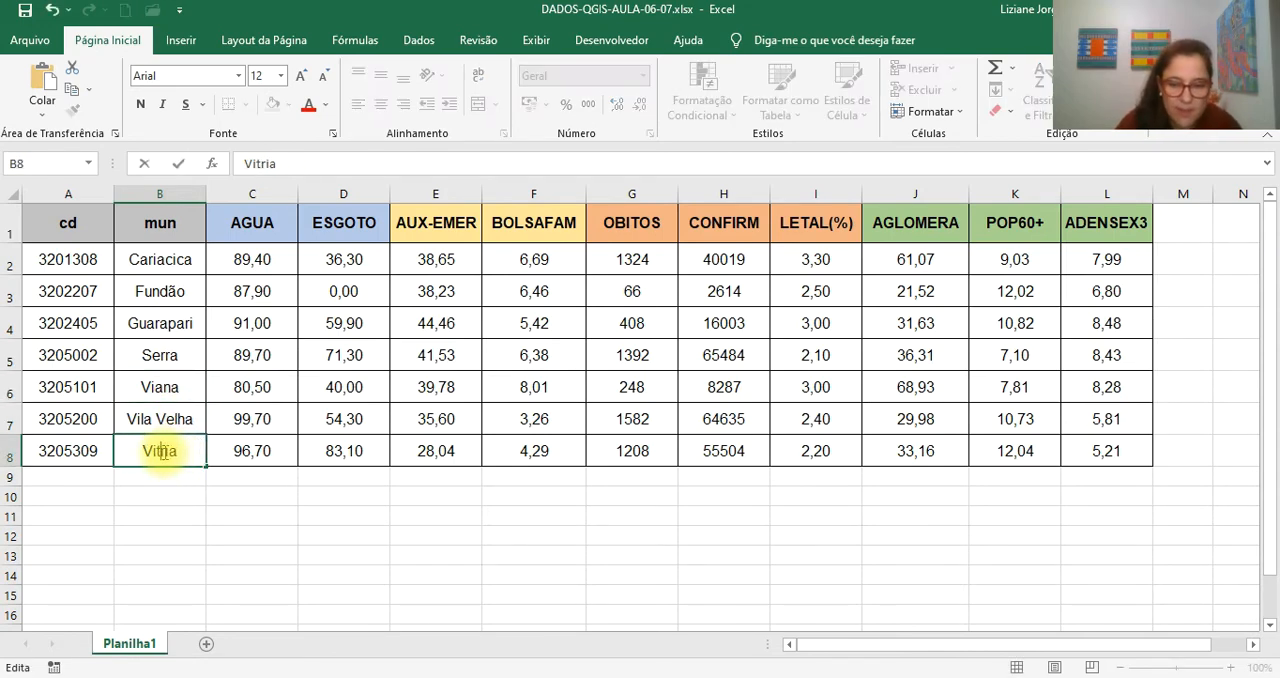
{"action": "type", "text": "o"}
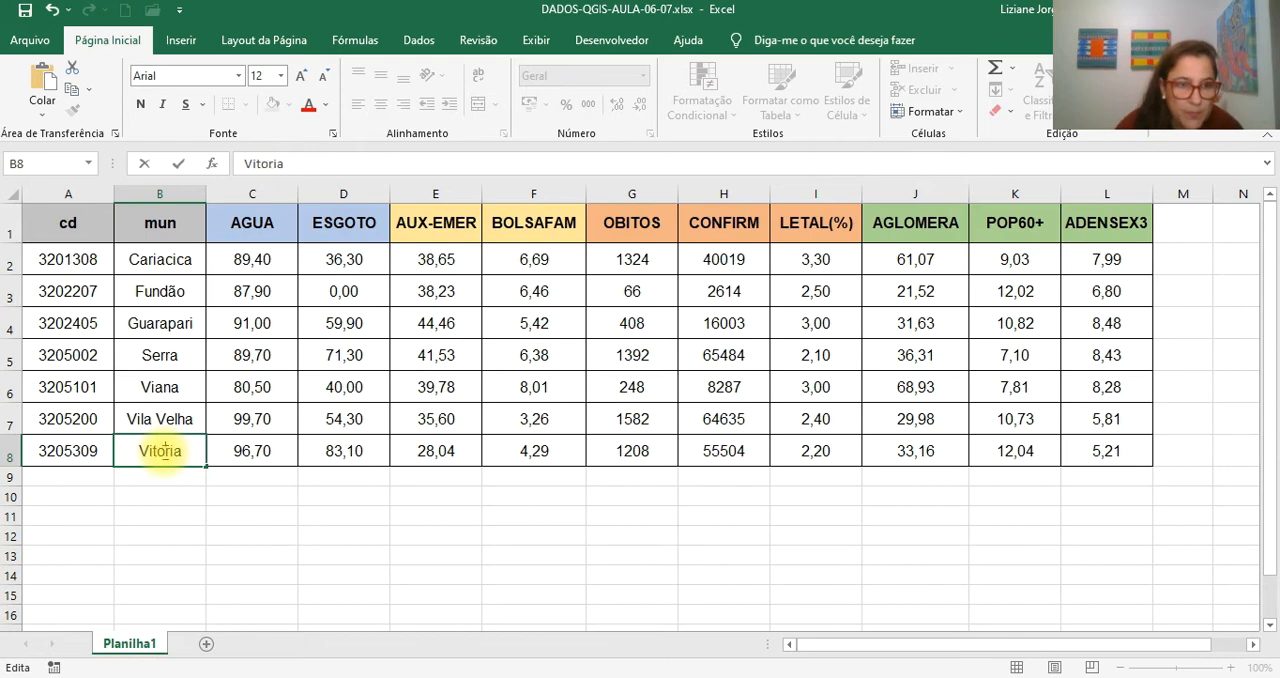
{"action": "left_click", "coordinate": [212, 558]}
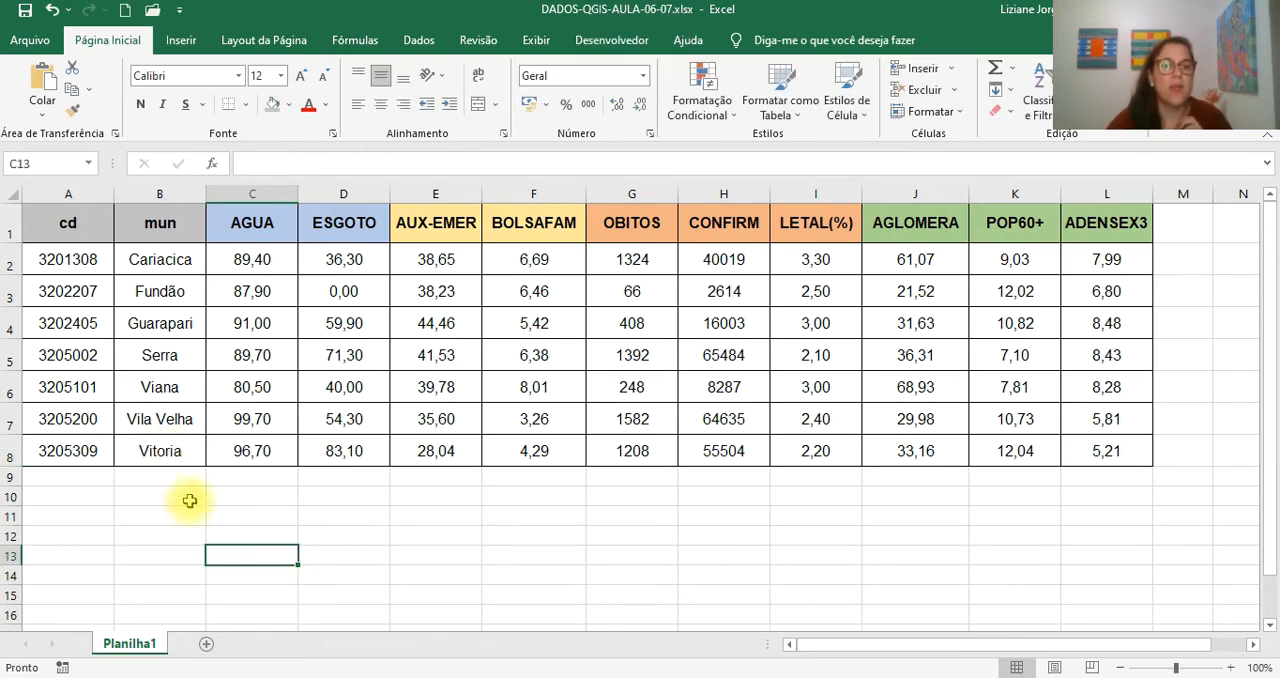
- Rewrite the municipality name in cell B3 without its accent, as Fundao, and save the workbook
{"action": "left_click", "coordinate": [186, 455]}
{"action": "left_click", "coordinate": [163, 392]}
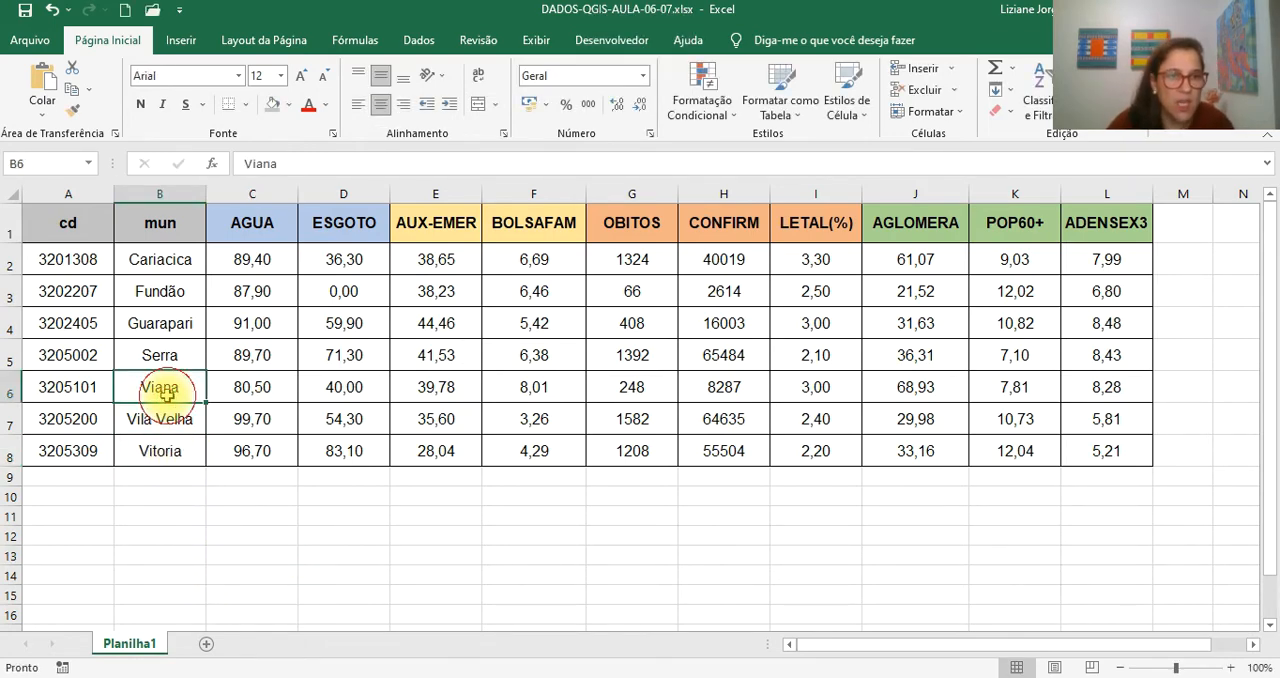
{"action": "double_click", "coordinate": [174, 294]}
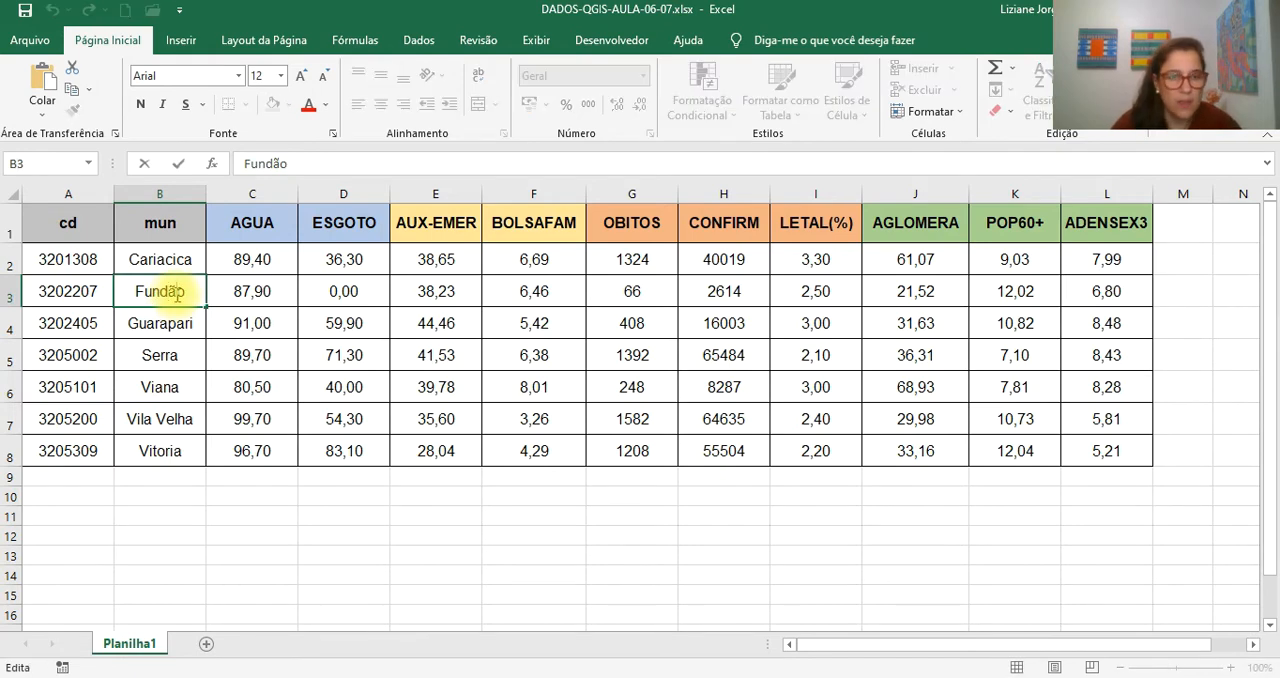
{"action": "key", "text": "BackSpace"}
{"action": "type", "text": "a"}
{"action": "left_click", "coordinate": [289, 532]}
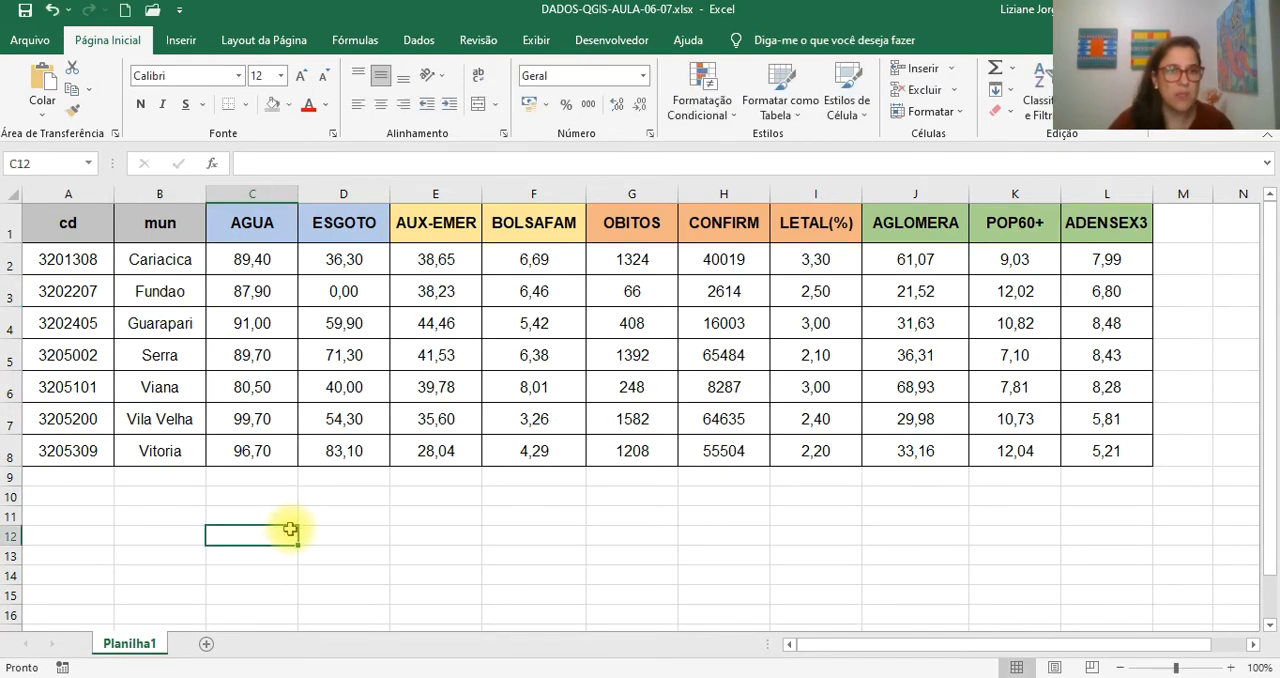
{"action": "left_click", "coordinate": [24, 12]}
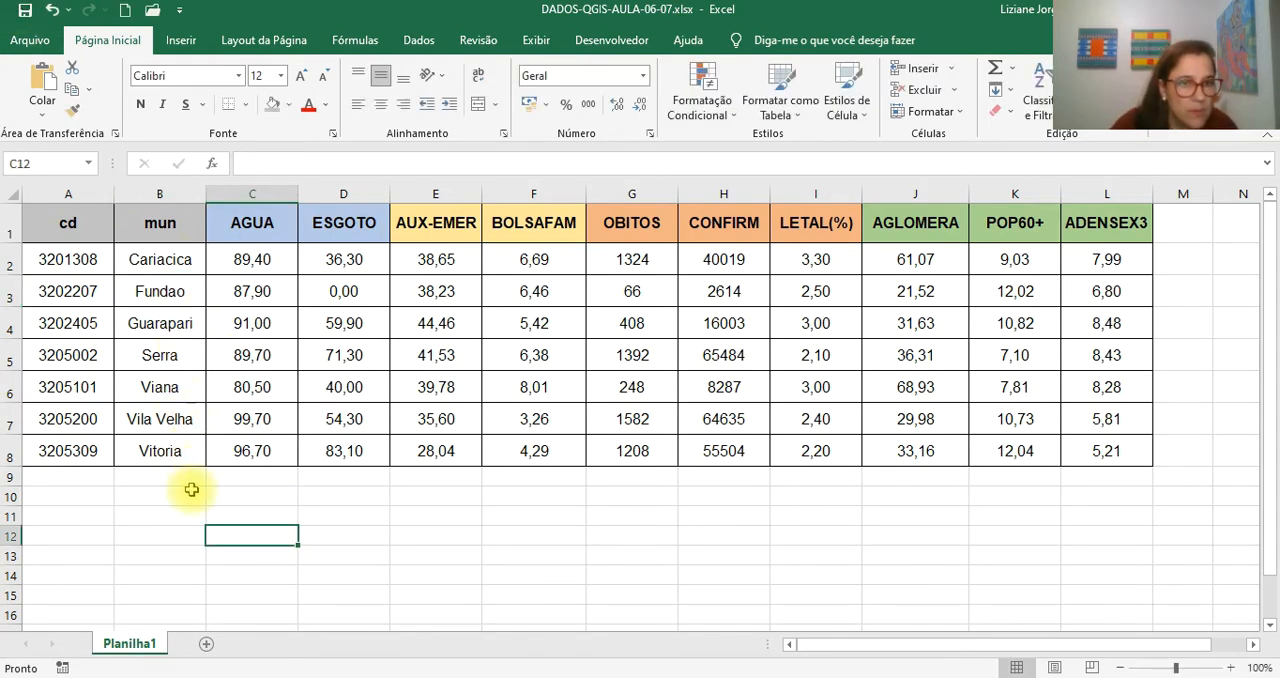
- Check the municipality codes in the cd column, looking at those of Cariacica and Fundao
{"action": "left_click", "coordinate": [102, 254]}
{"action": "double_click", "coordinate": [268, 163]}
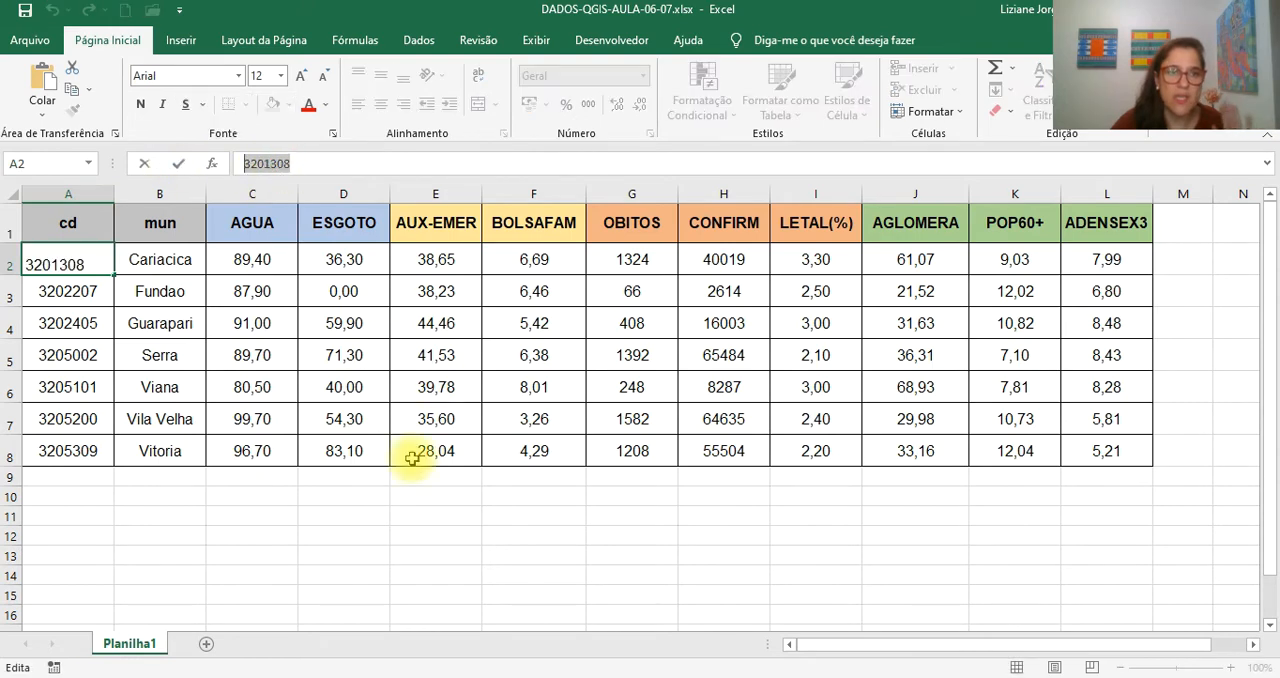
{"action": "left_click", "coordinate": [226, 530]}
{"action": "left_click", "coordinate": [80, 262]}
{"action": "left_click", "coordinate": [76, 291]}
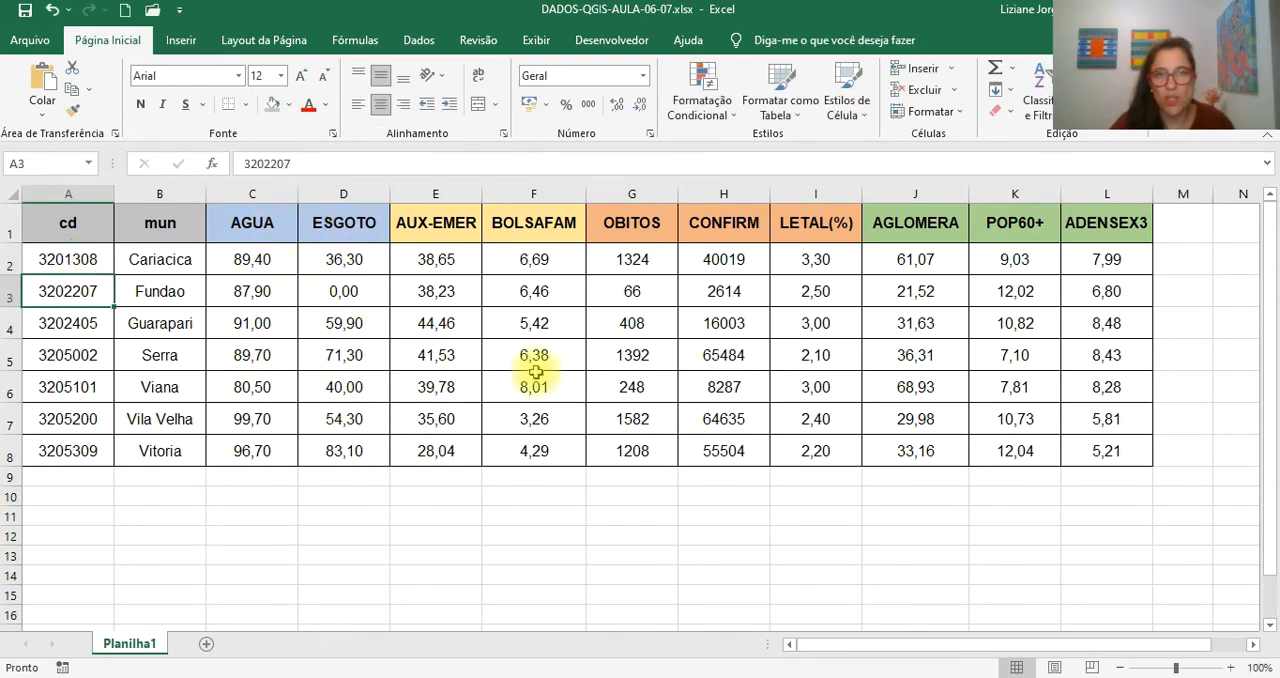
- Review the sanitation and benefit column headers AGUA, ESGOTO, AUX-EMER and BOLSAFAM
{"action": "left_click", "coordinate": [260, 226]}
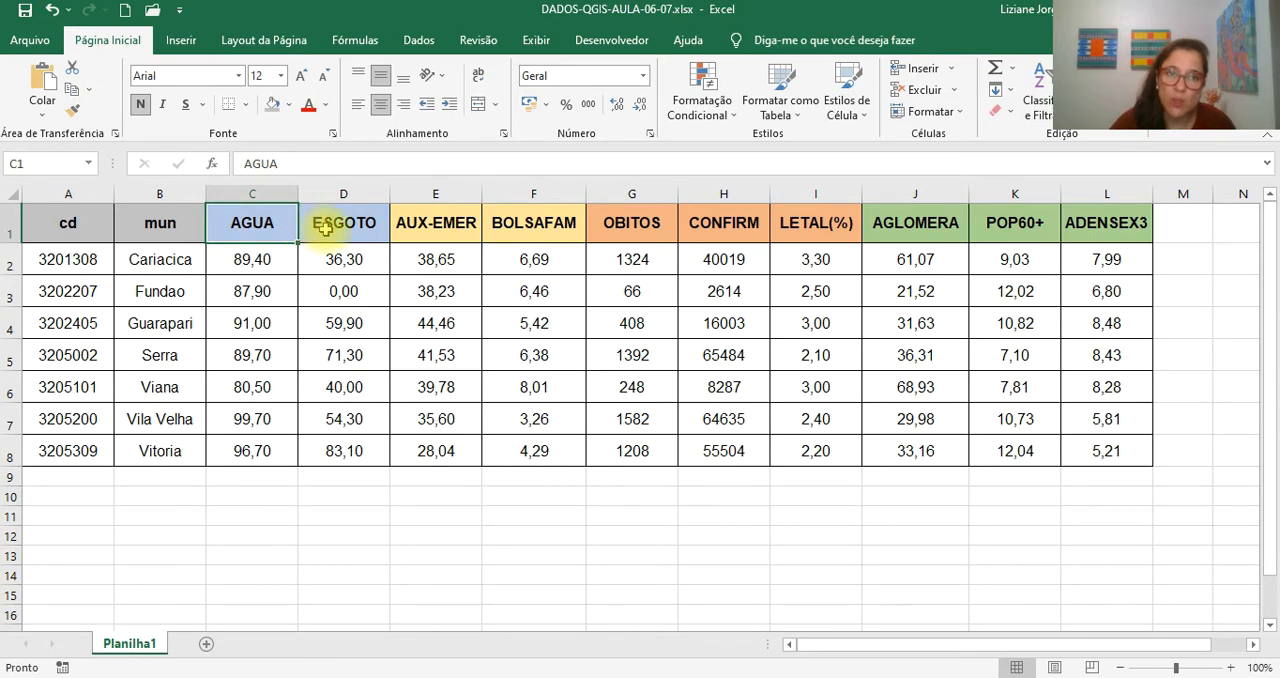
{"action": "left_click", "coordinate": [323, 226]}
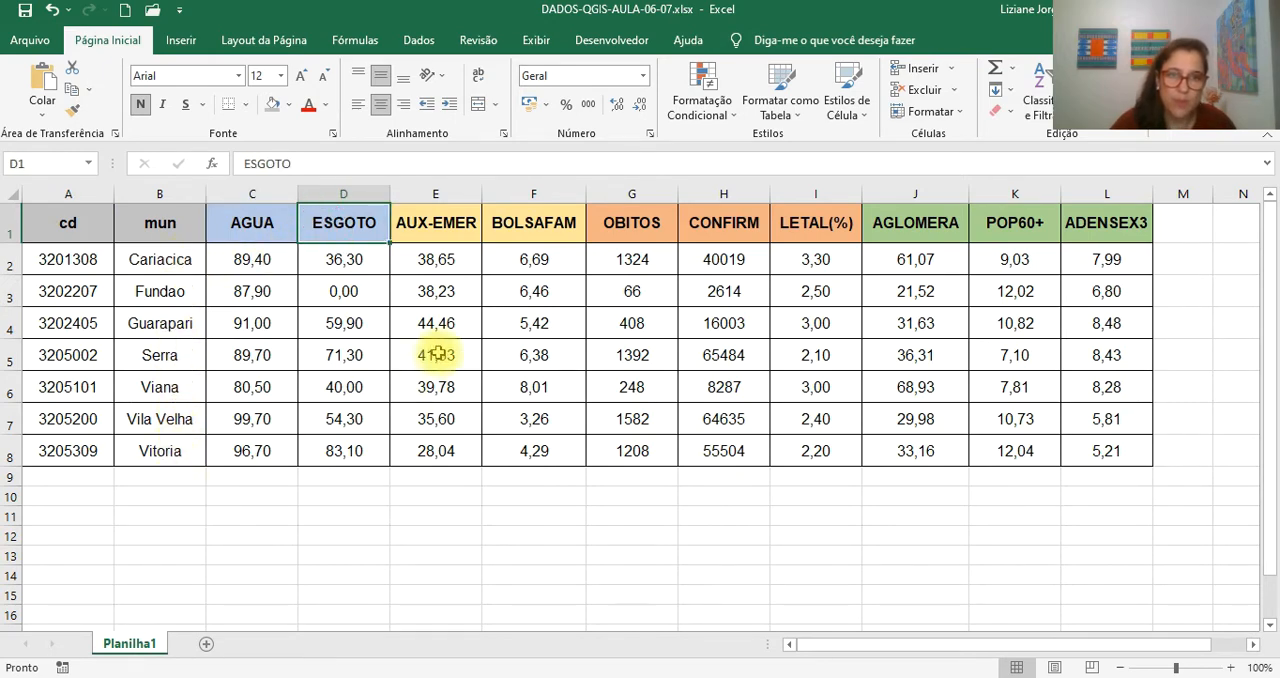
{"action": "left_click", "coordinate": [460, 226]}
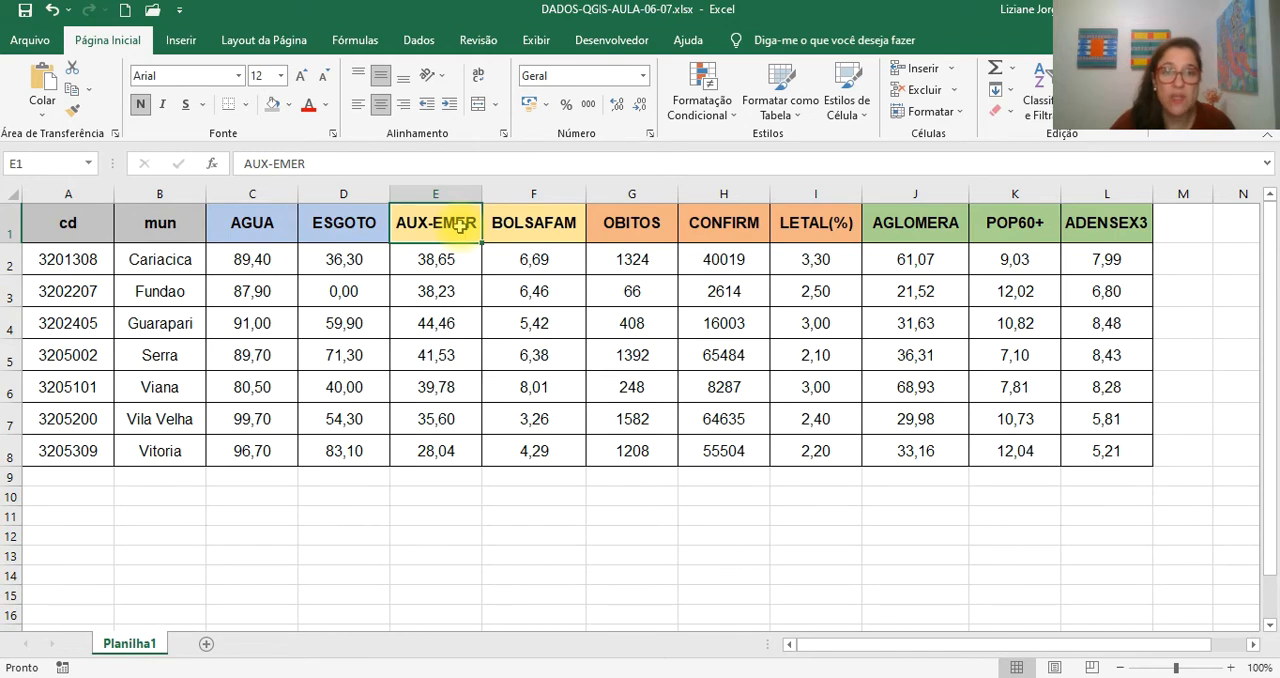
{"action": "left_click", "coordinate": [518, 227]}
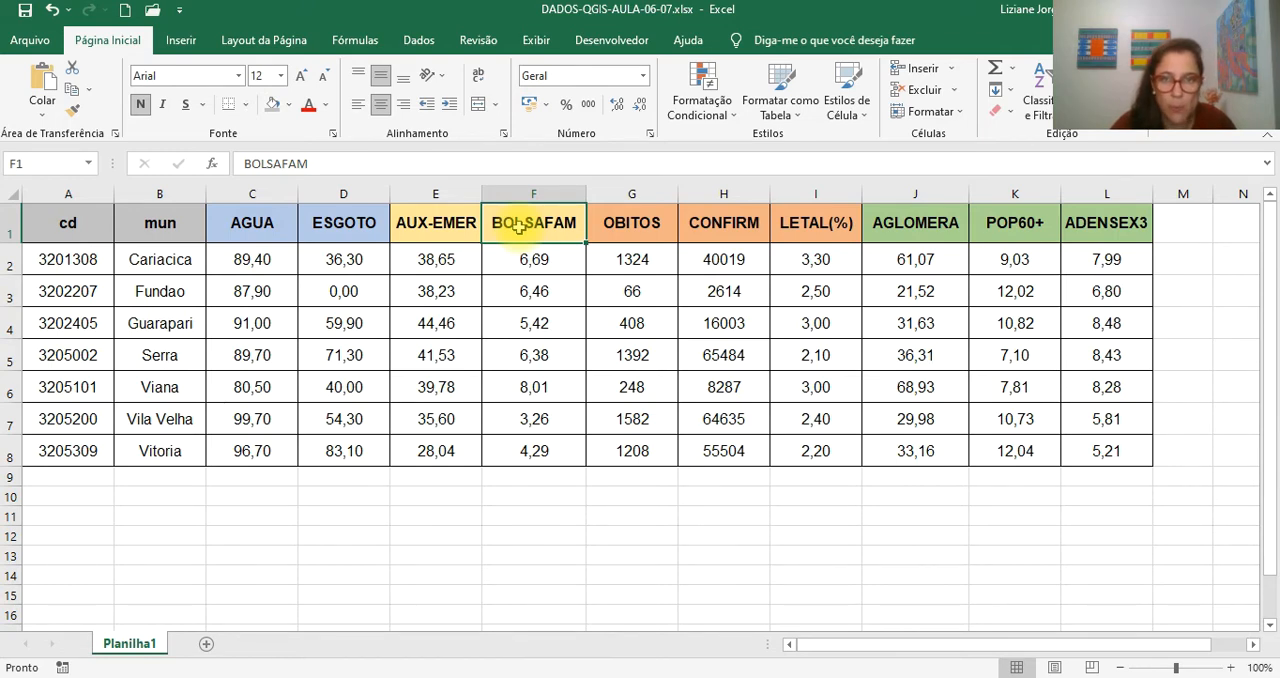
- Review the COVID column headers OBITOS, CONFIRM and LETAL(%)
{"action": "left_click_drag", "start_coordinate": [657, 223], "coordinate": [781, 225]}
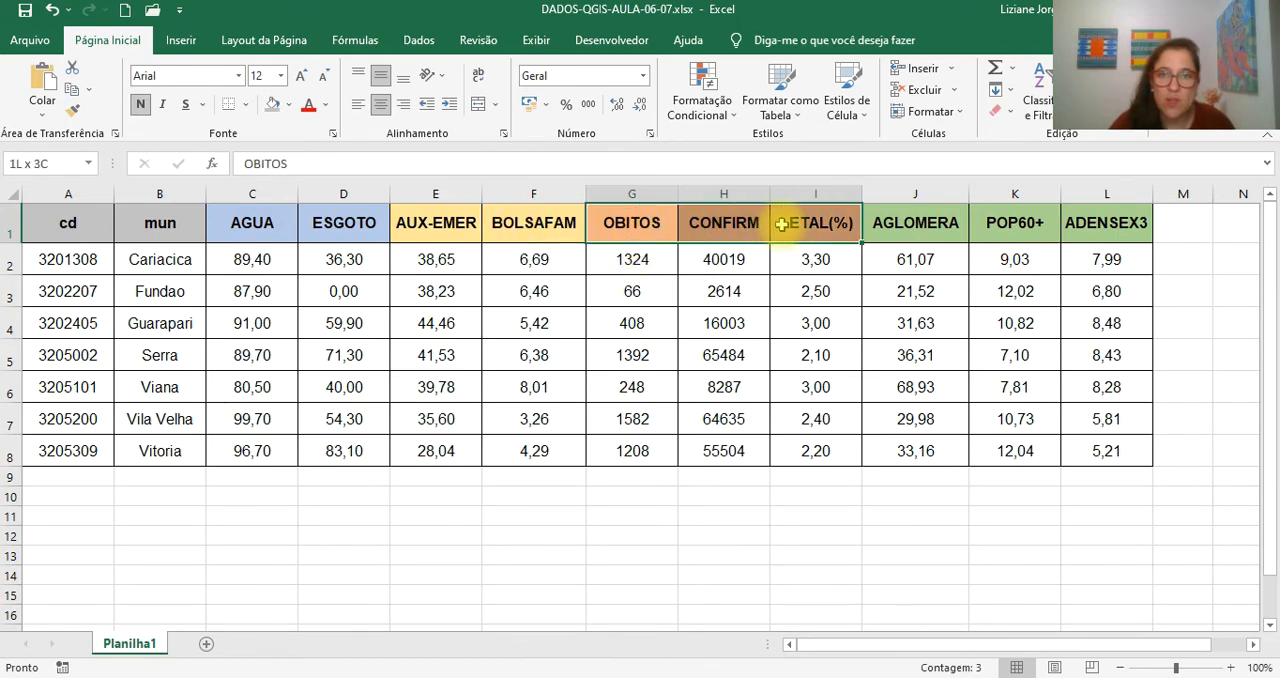
{"action": "left_click", "coordinate": [636, 223]}
{"action": "left_click", "coordinate": [712, 228]}
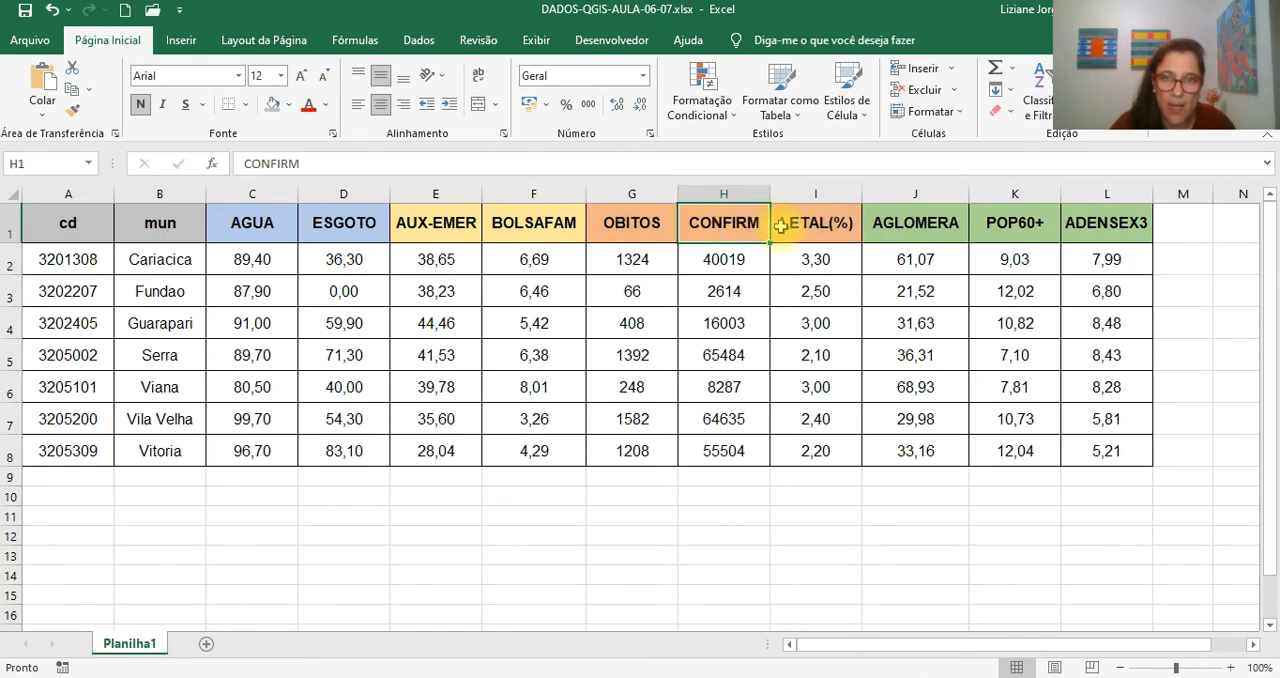
{"action": "left_click", "coordinate": [822, 224]}
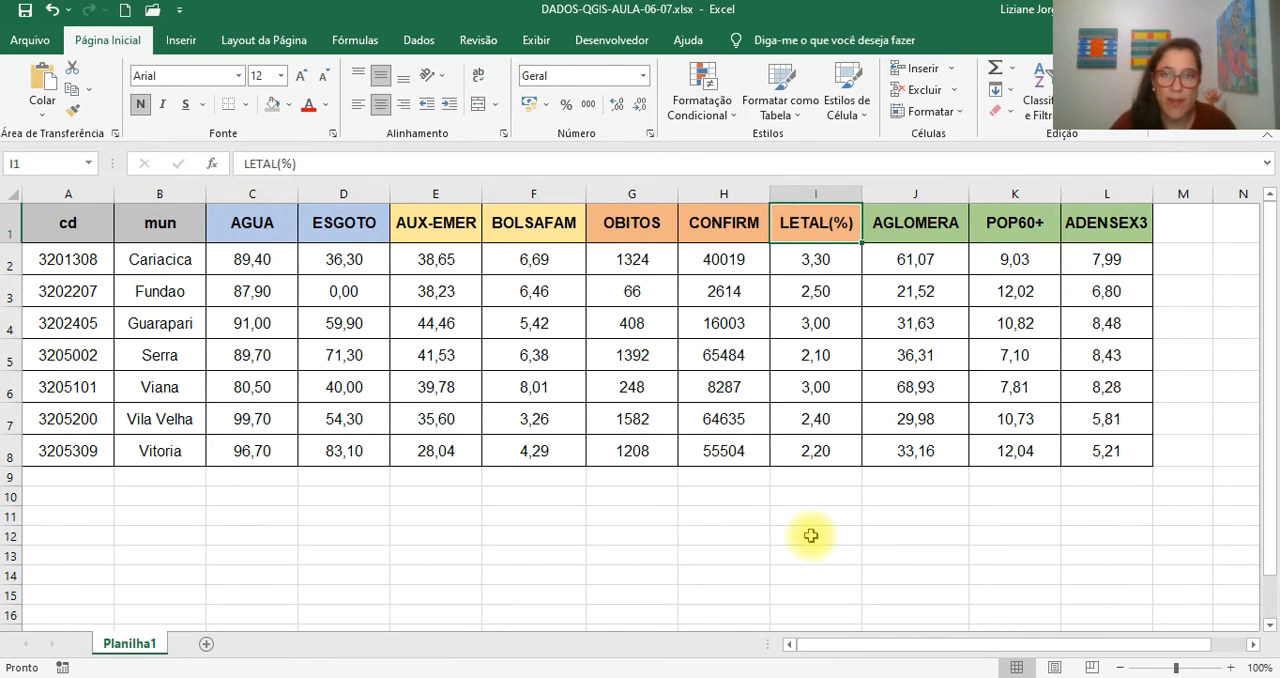
- Review the remaining column headers AGLOMERA, POP60+ and ADENSEX3
{"action": "left_click", "coordinate": [918, 236]}
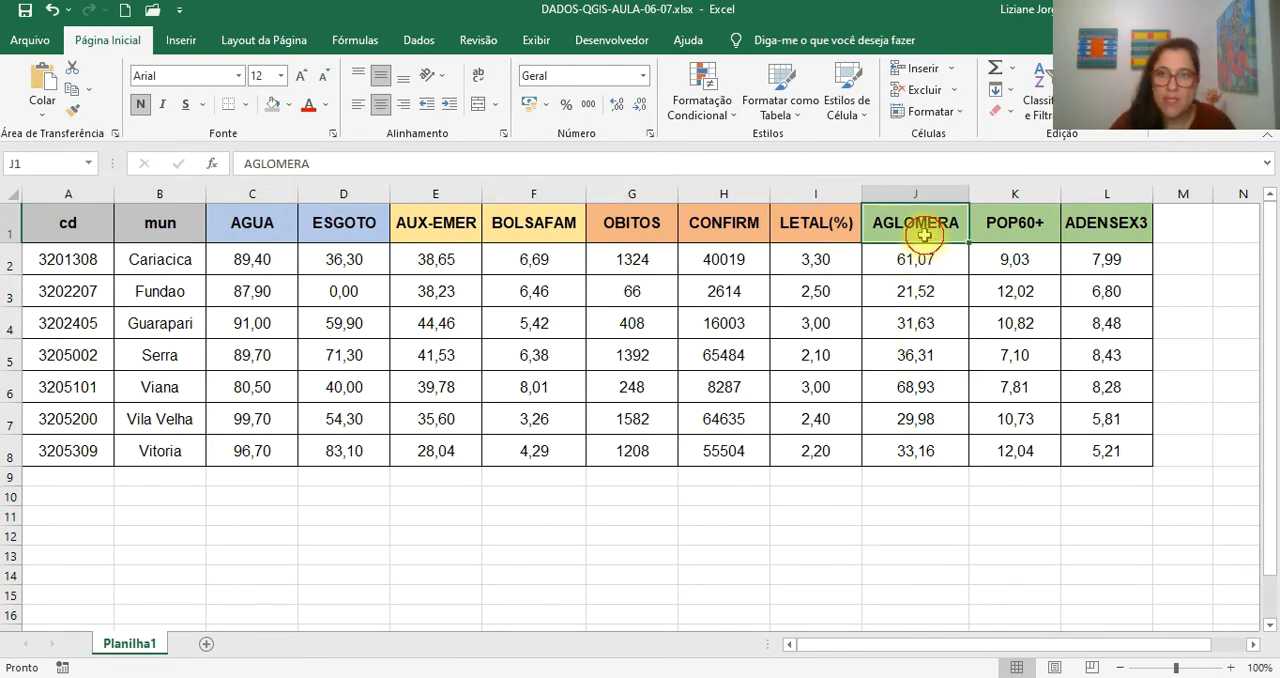
{"action": "left_click", "coordinate": [1018, 234]}
{"action": "left_click", "coordinate": [1092, 232]}
{"action": "left_click", "coordinate": [940, 223]}
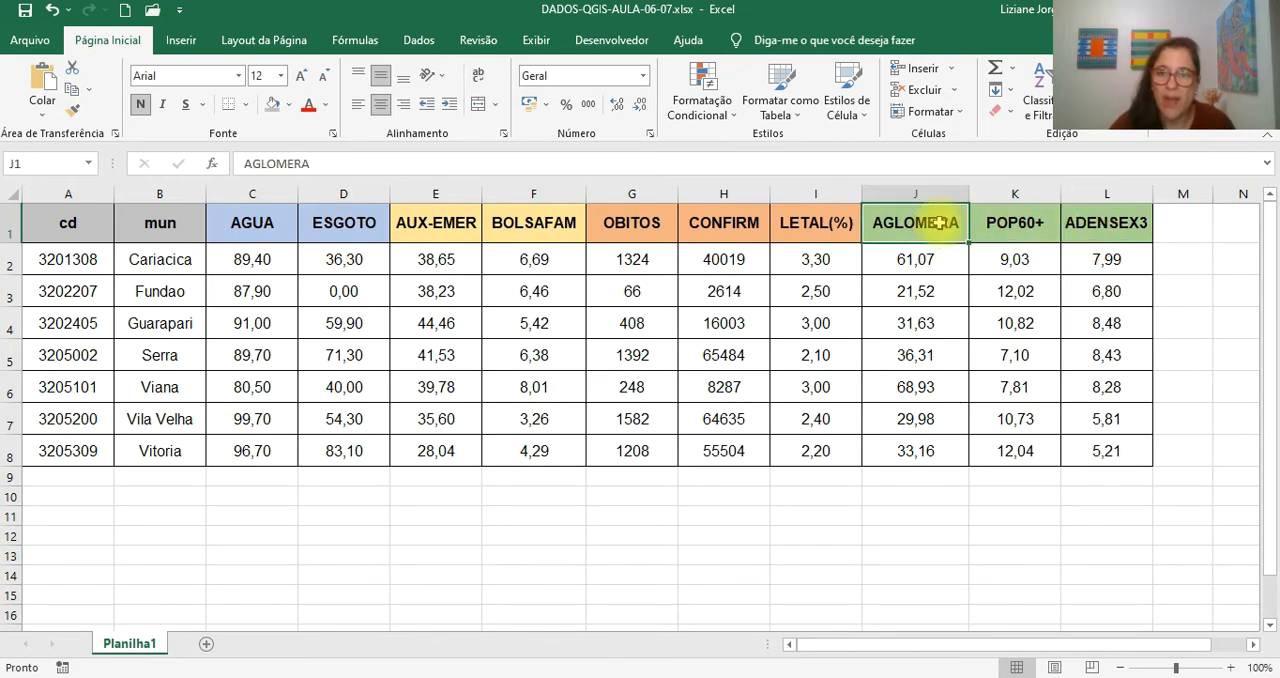
{"action": "left_click", "coordinate": [1014, 232]}
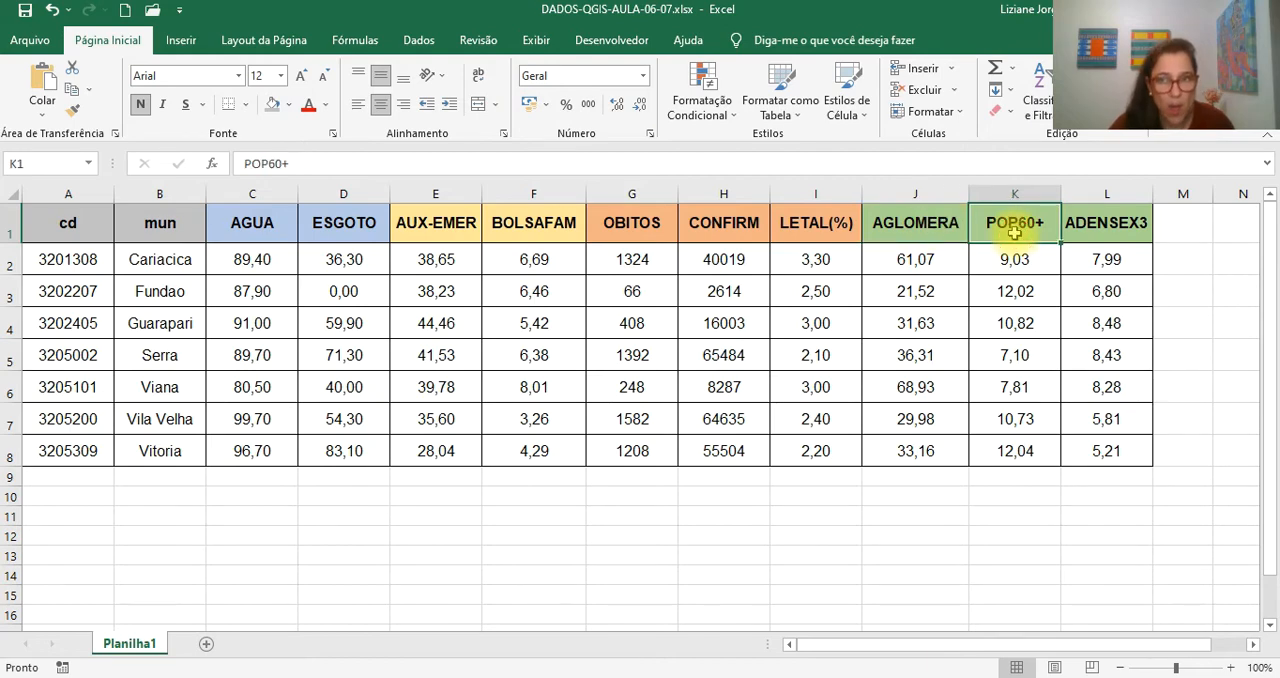
{"action": "left_click", "coordinate": [1104, 228]}
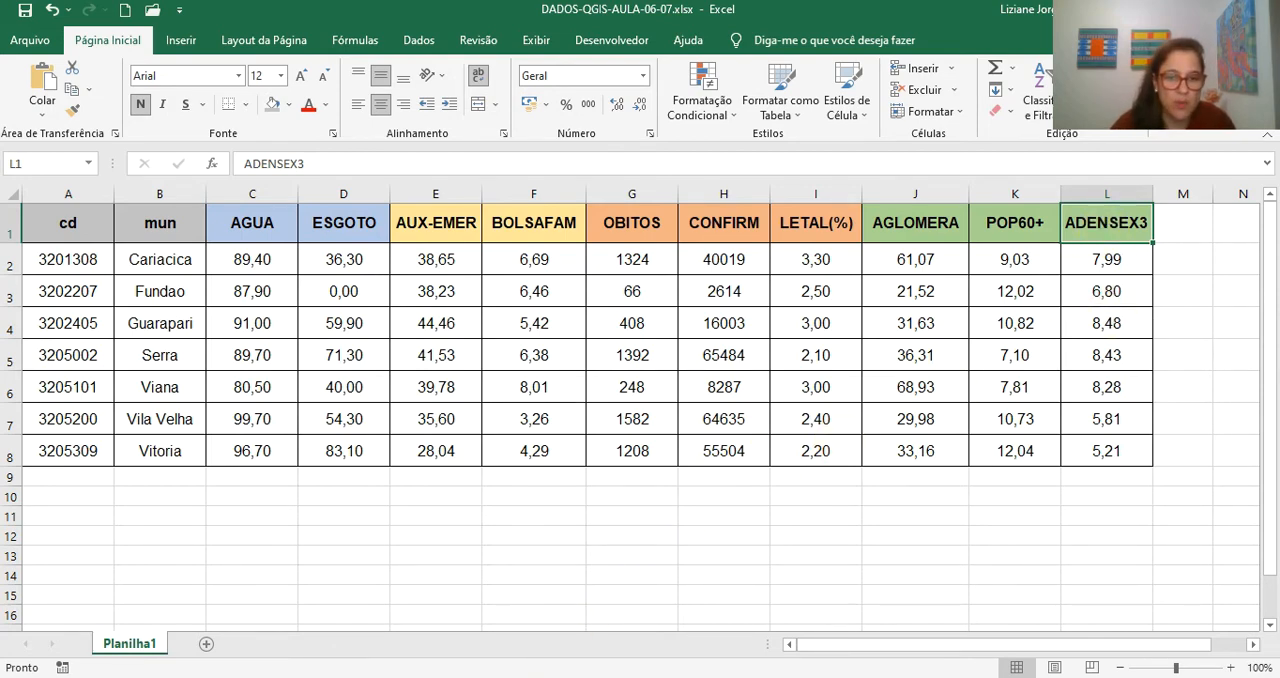
- Switch to Chrome and examine the Portal da Transparência page Benefícios ao cidadão for 2020, including its address and Espírito Santo map
{"action": "mouse_move", "coordinate": [530, 677]}
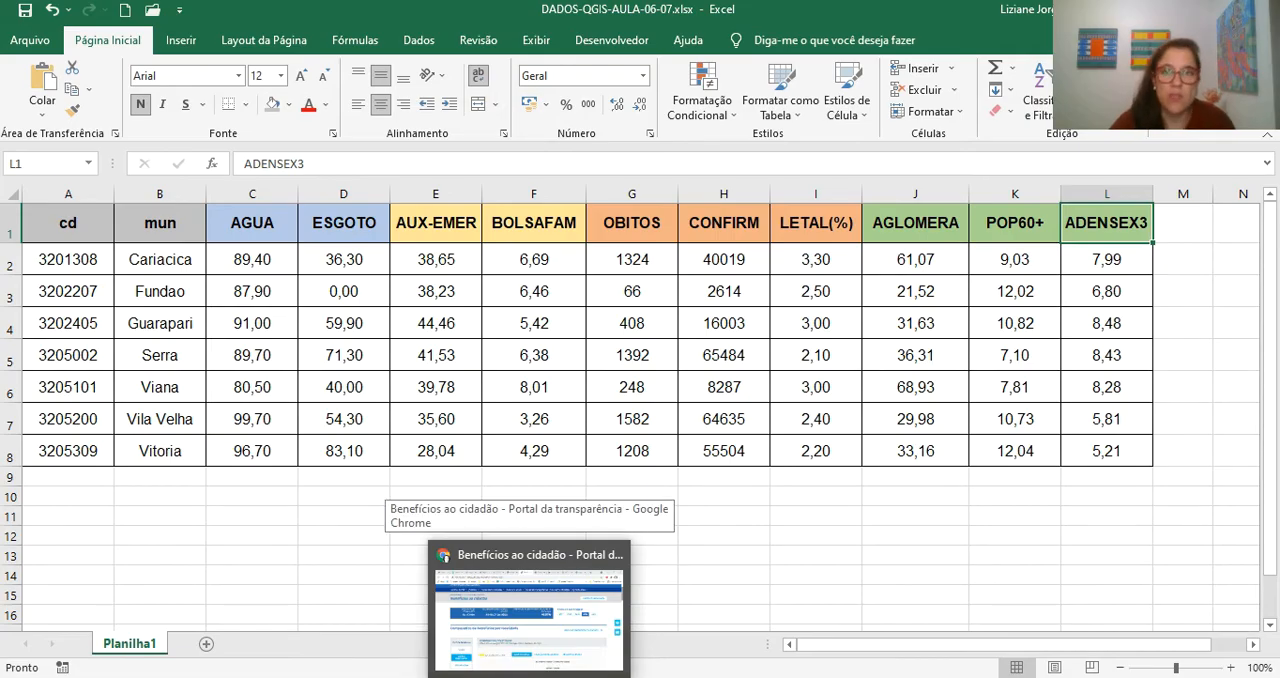
{"action": "left_click", "coordinate": [530, 610]}
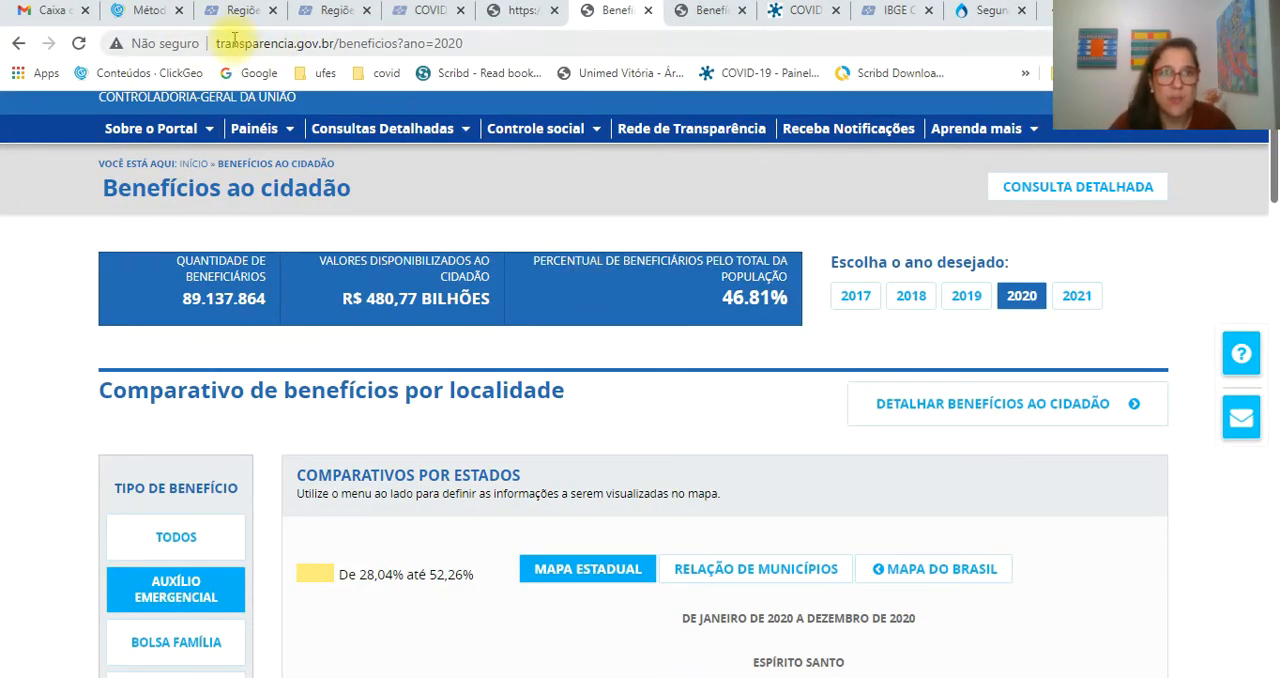
{"action": "left_click", "coordinate": [354, 44]}
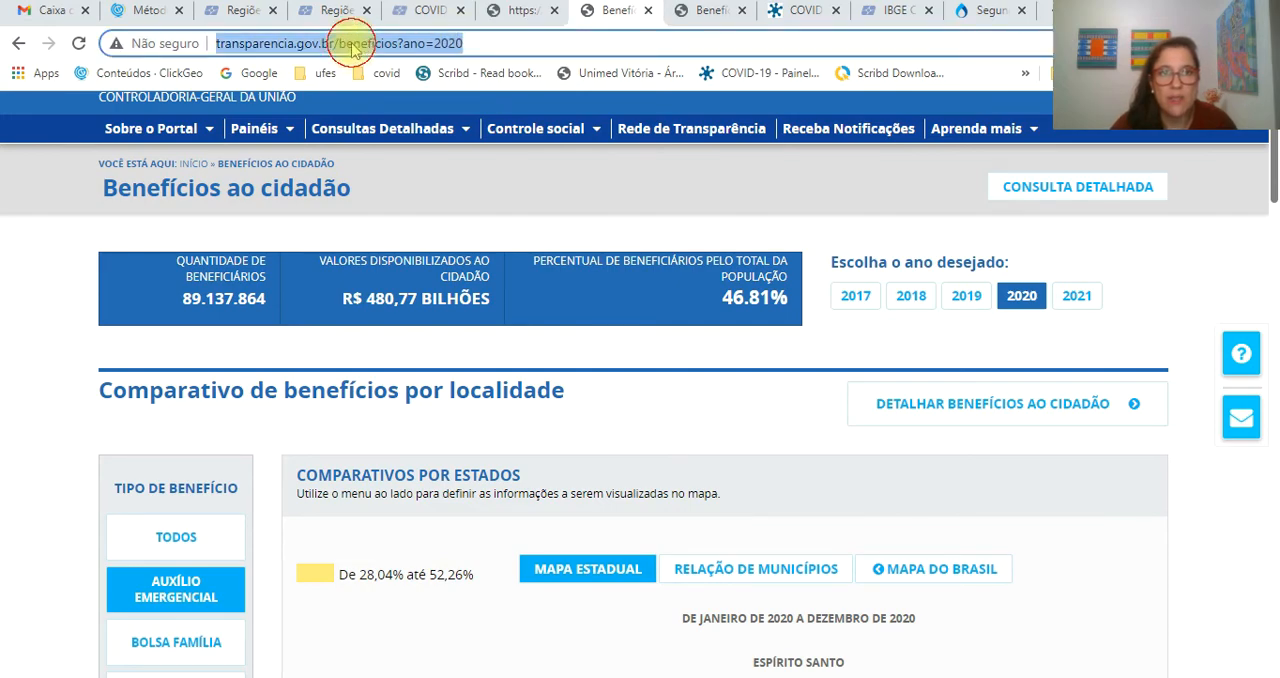
{"action": "left_click", "coordinate": [301, 46]}
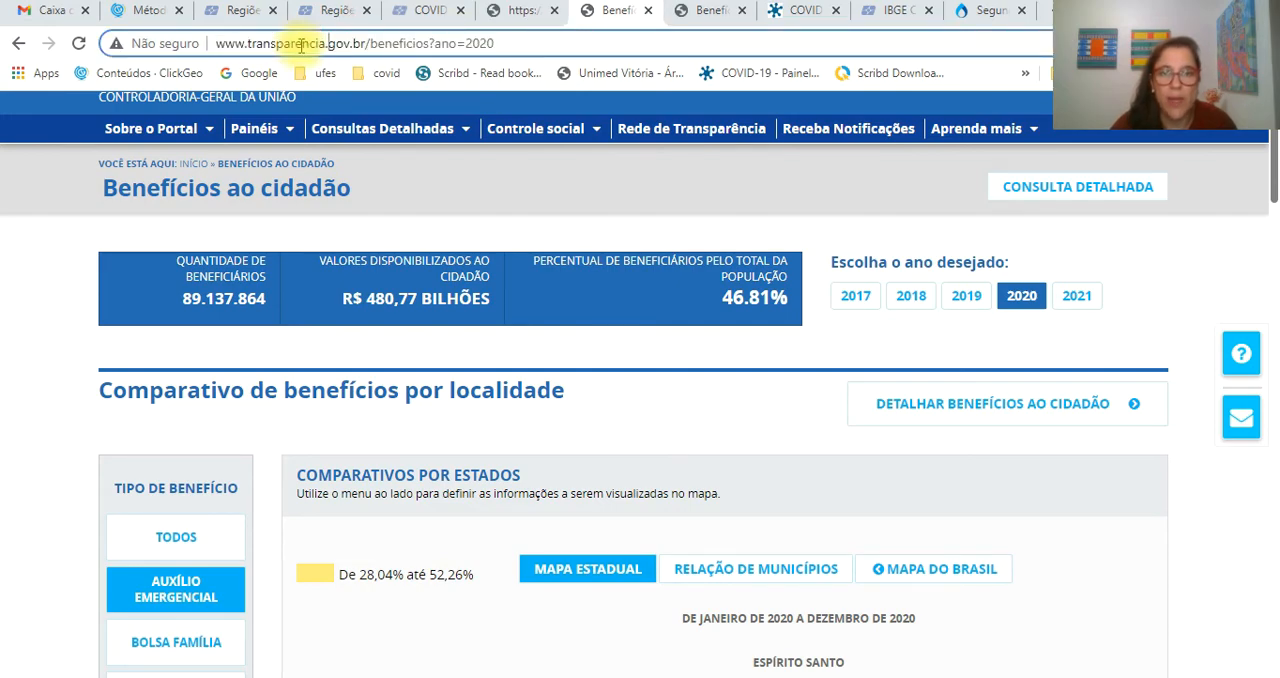
{"action": "scroll", "coordinate": [770, 400], "scroll_direction": "down", "scroll_amount": 7}
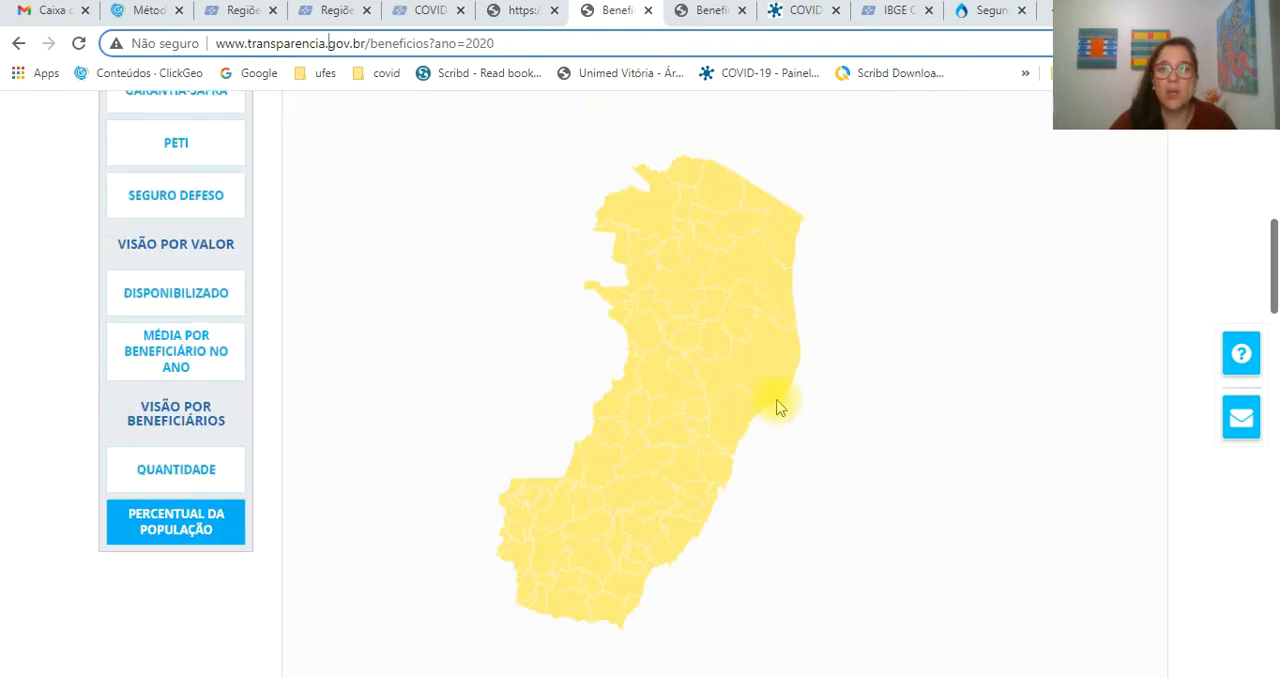
{"action": "scroll", "coordinate": [778, 406], "scroll_direction": "down", "scroll_amount": 1}
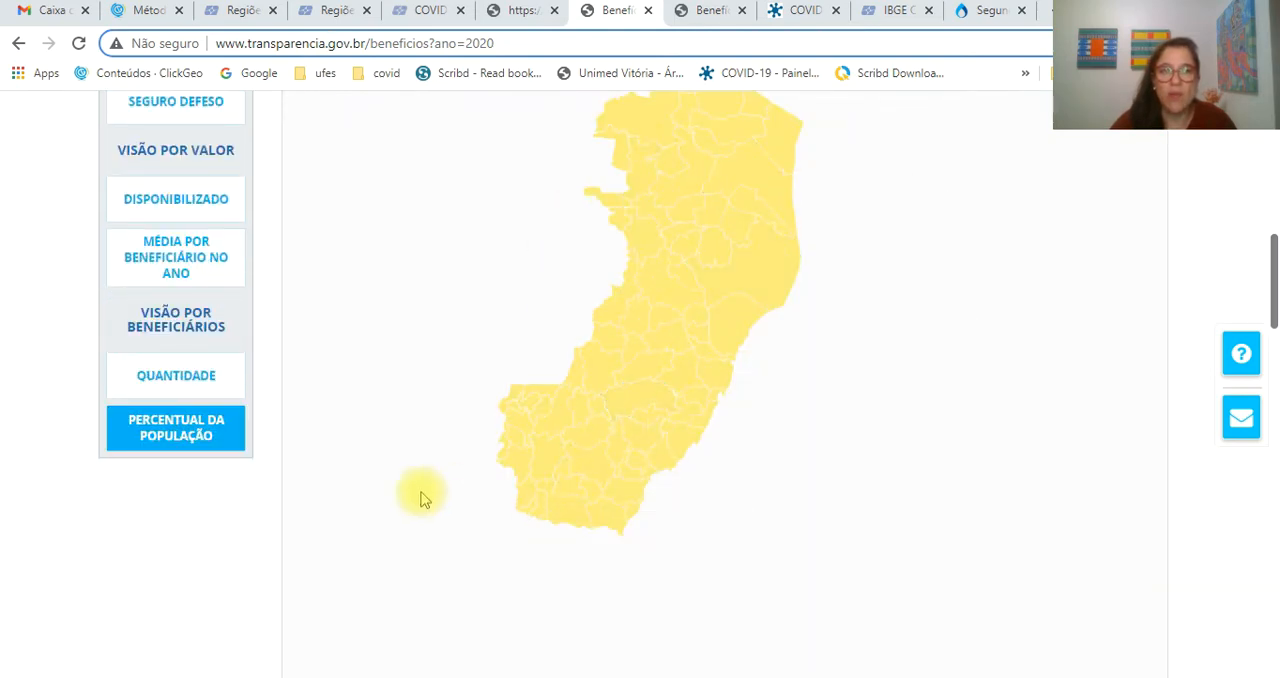
{"action": "scroll", "coordinate": [420, 498], "scroll_direction": "up", "scroll_amount": 3}
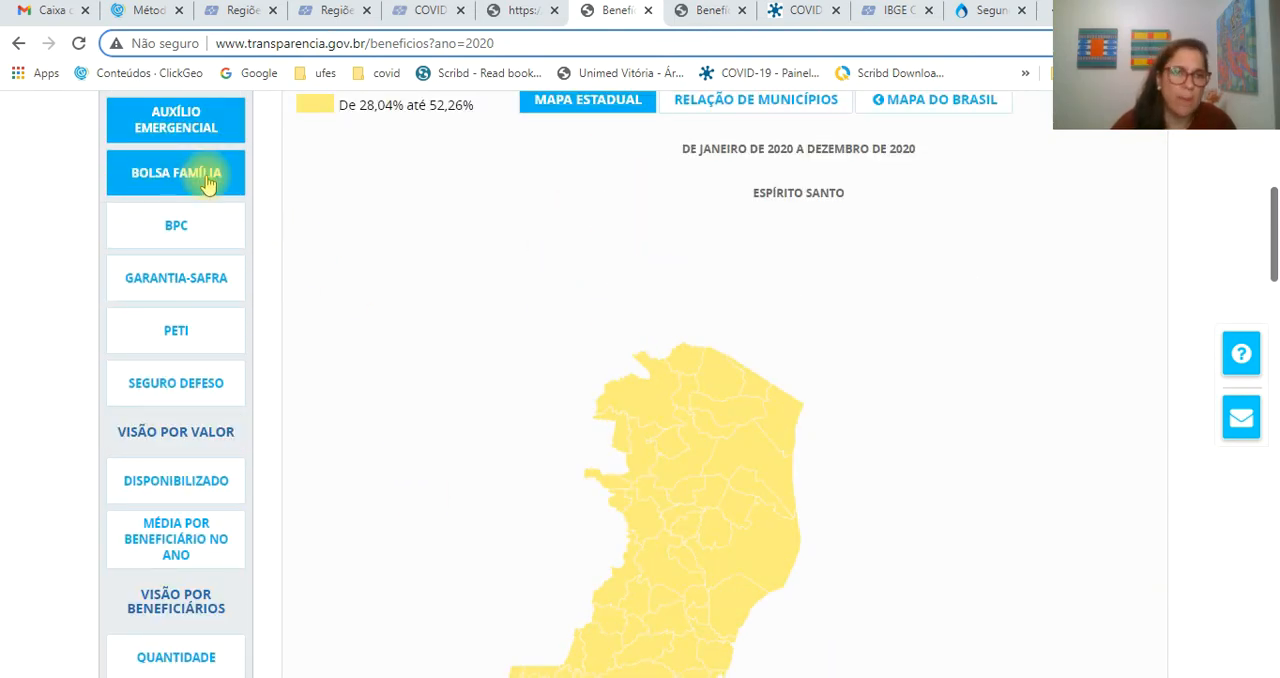
- Display the Auxílio Emergencial map of Espírito Santo and inspect the percentage of population for municipalities such as Guarapari
{"action": "left_click", "coordinate": [195, 124]}
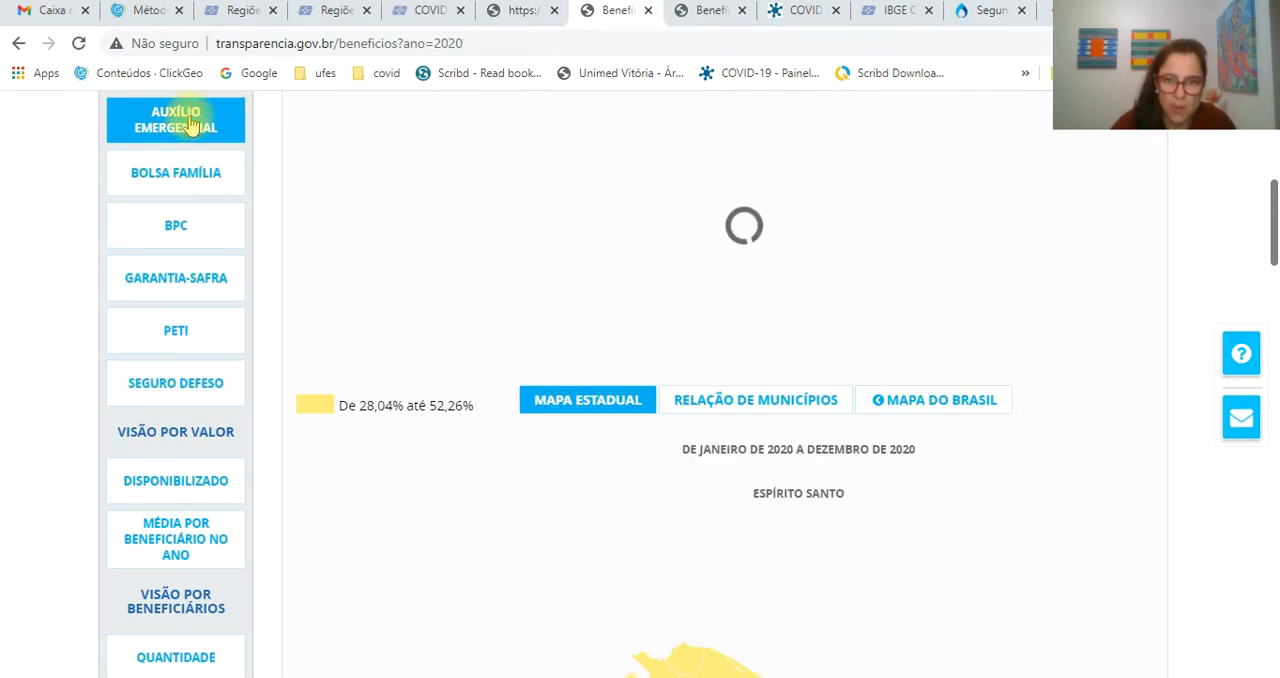
{"action": "scroll", "coordinate": [871, 252], "scroll_direction": "down", "scroll_amount": 3}
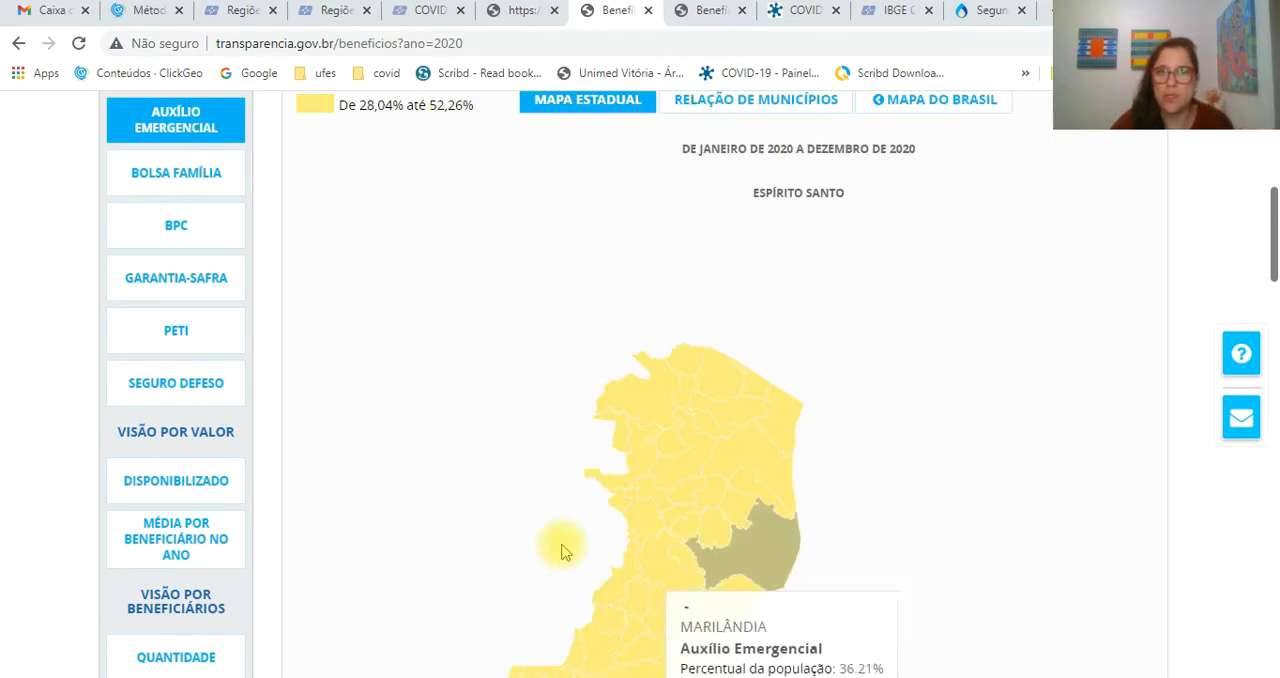
{"action": "scroll", "coordinate": [780, 329], "scroll_direction": "down", "scroll_amount": 2}
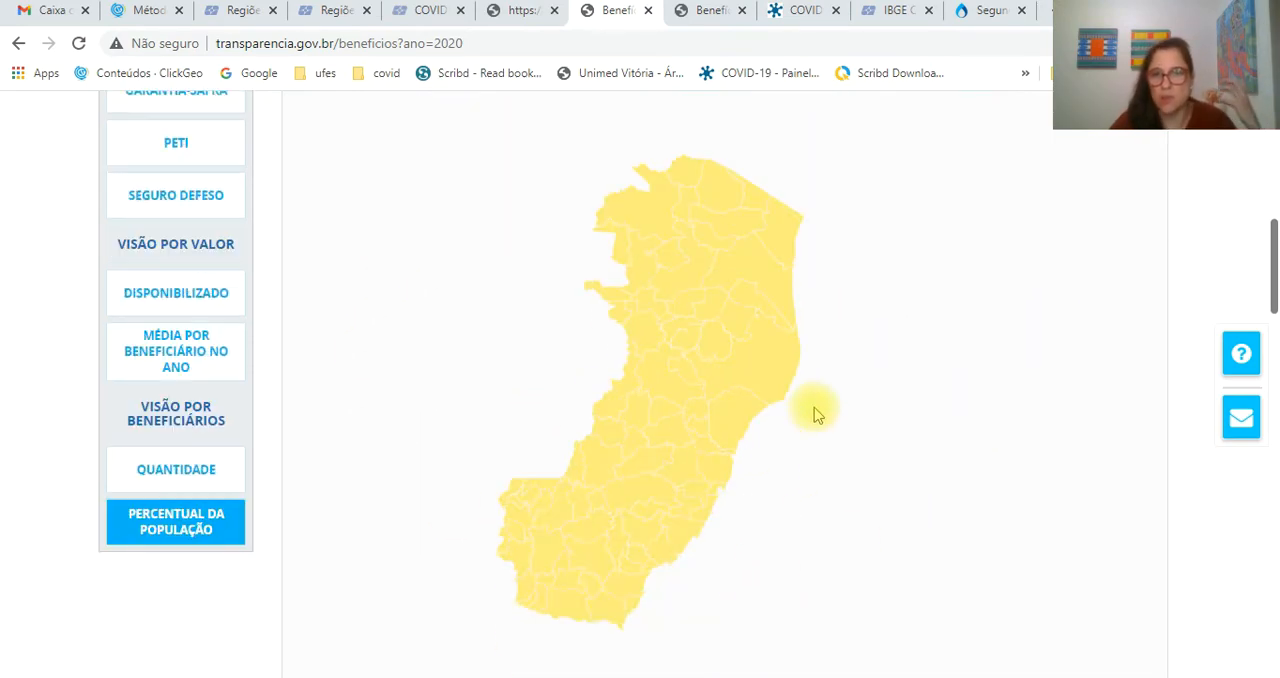
{"action": "mouse_move", "coordinate": [722, 472]}
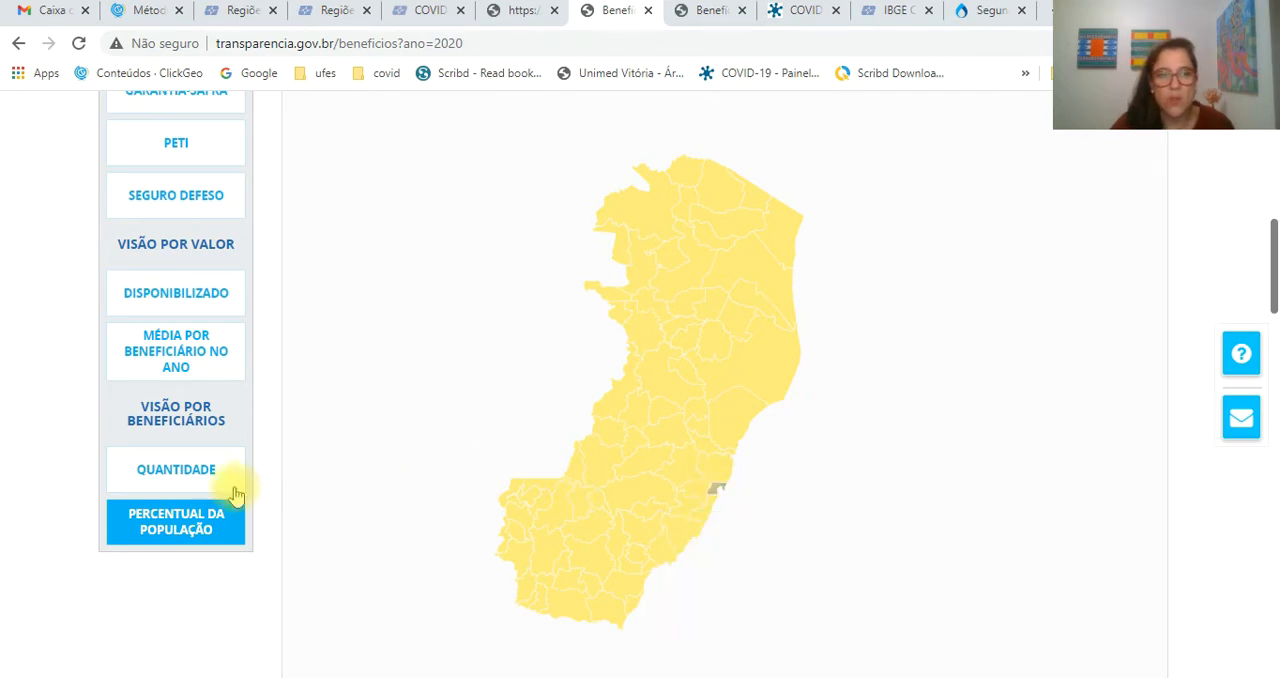
{"action": "left_click", "coordinate": [159, 476]}
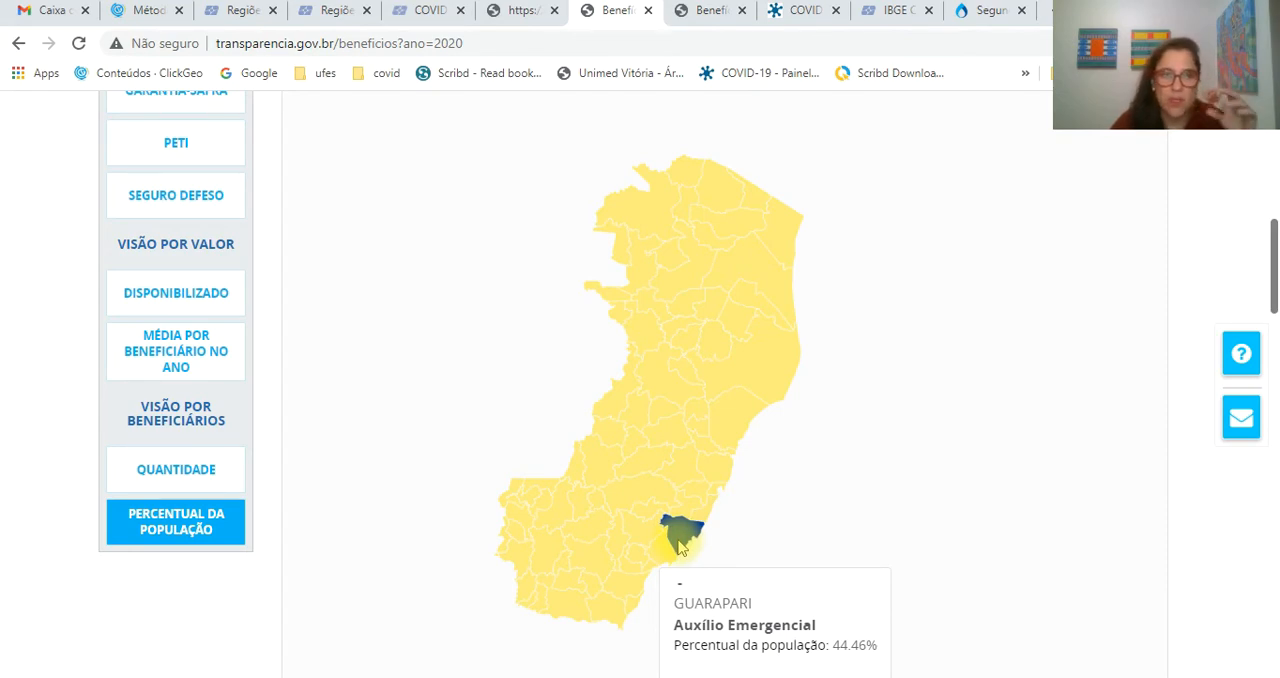
- Display the Bolsa Família map of Espírito Santo and examine its municipality percentages and colour legend
{"action": "scroll", "coordinate": [177, 467], "scroll_direction": "up", "scroll_amount": 3}
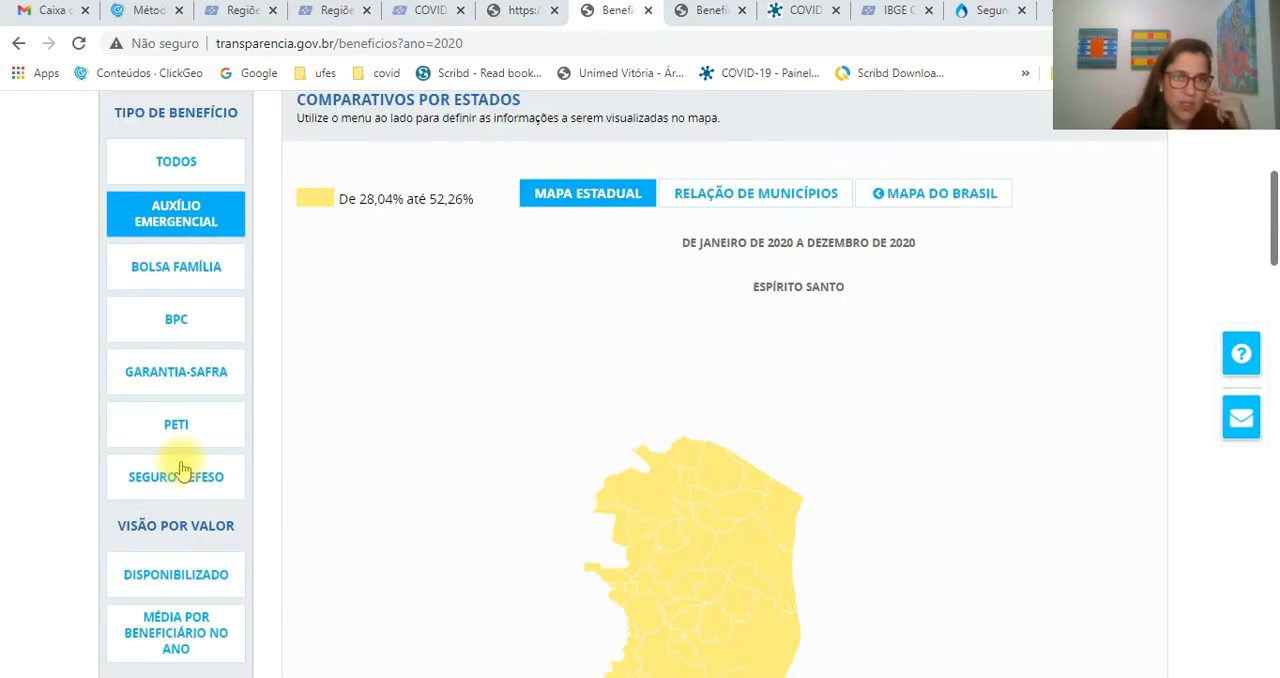
{"action": "left_click", "coordinate": [201, 267]}
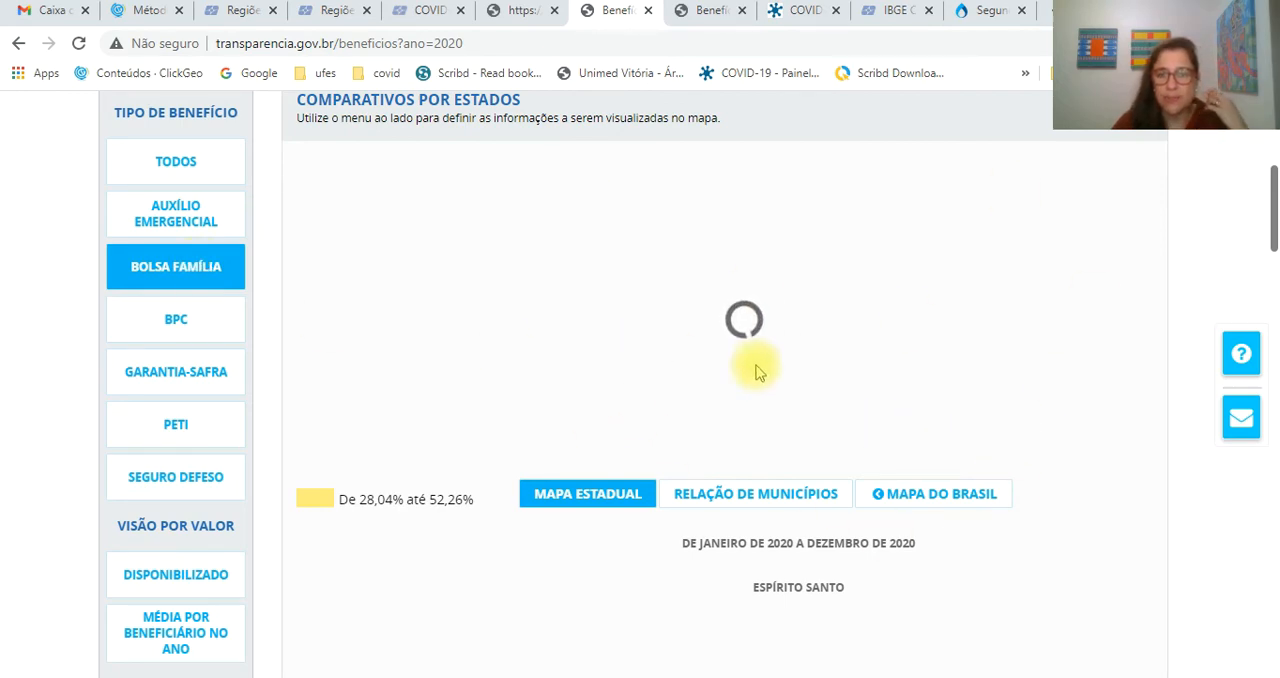
{"action": "scroll", "coordinate": [229, 463], "scroll_direction": "down", "scroll_amount": 4}
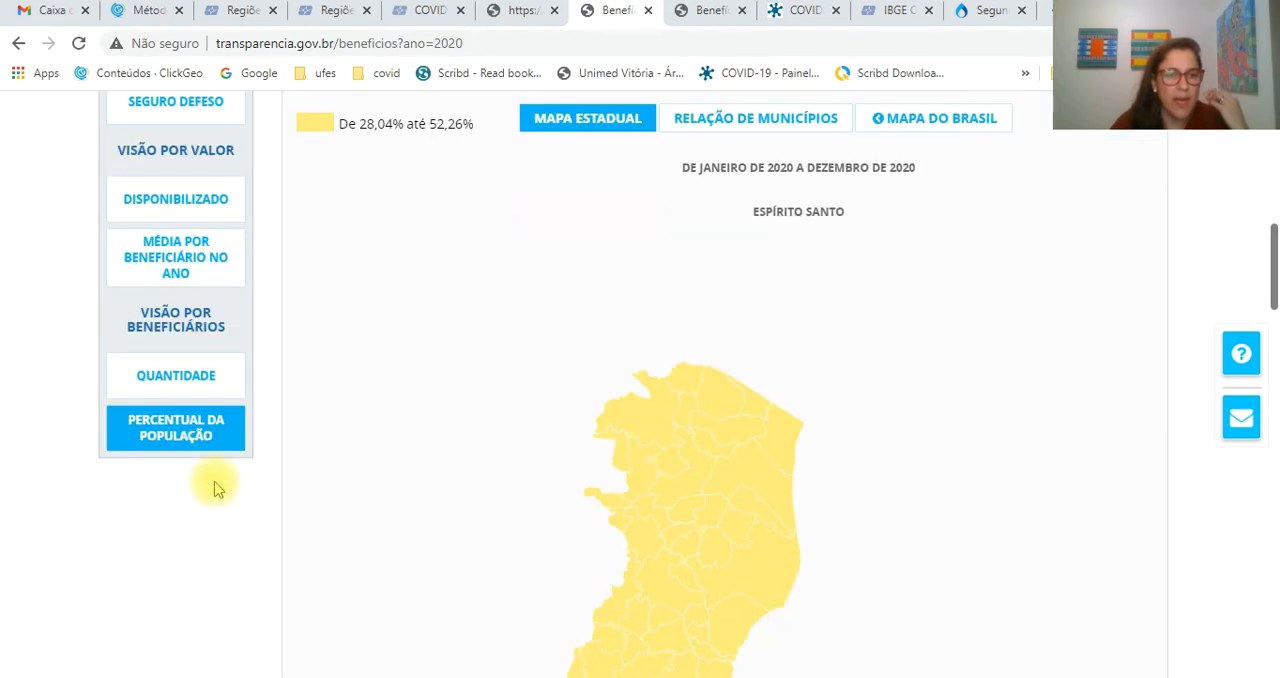
{"action": "scroll", "coordinate": [200, 471], "scroll_direction": "down", "scroll_amount": 2}
{"action": "scroll", "coordinate": [606, 594], "scroll_direction": "up", "scroll_amount": 3}
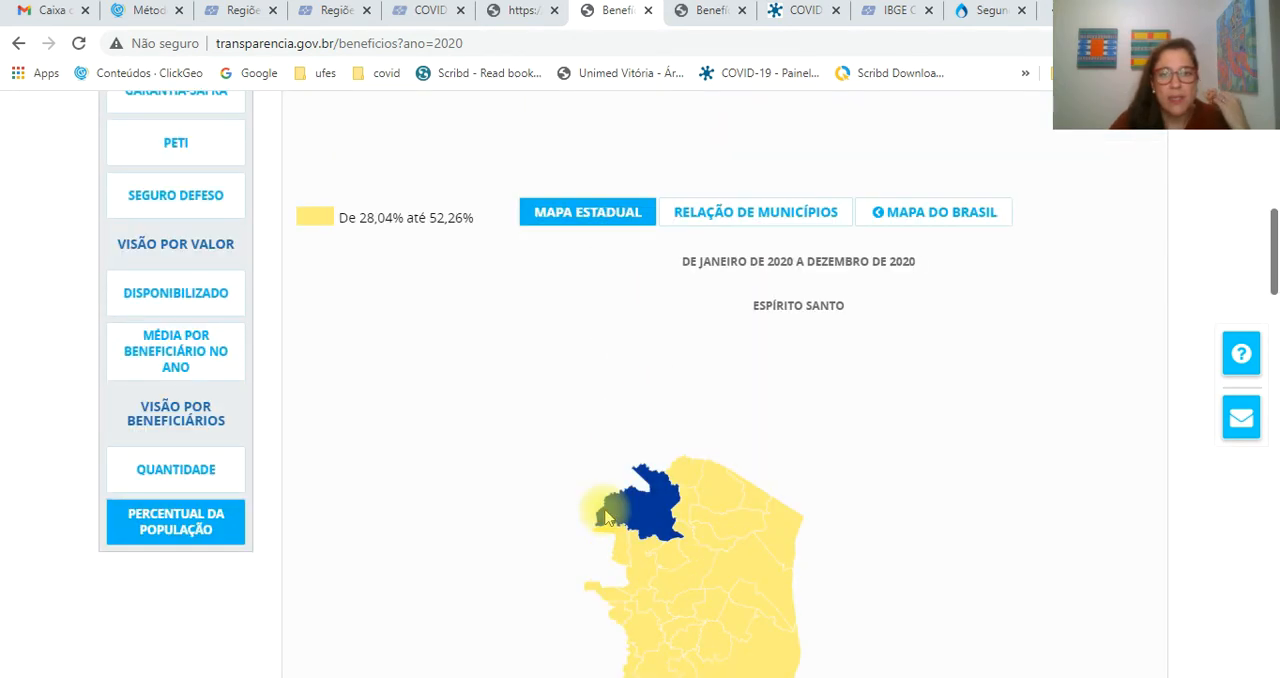
{"action": "scroll", "coordinate": [486, 500], "scroll_direction": "down", "scroll_amount": 3}
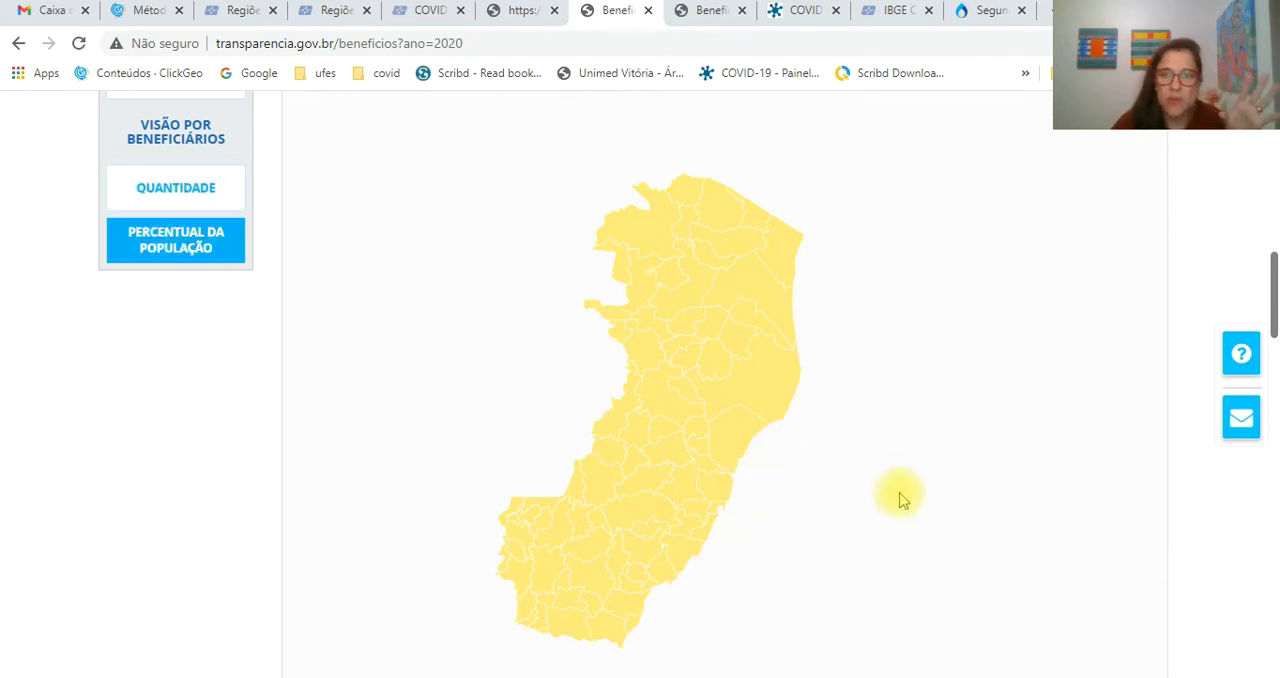
{"action": "scroll", "coordinate": [900, 500], "scroll_direction": "up", "scroll_amount": 9}
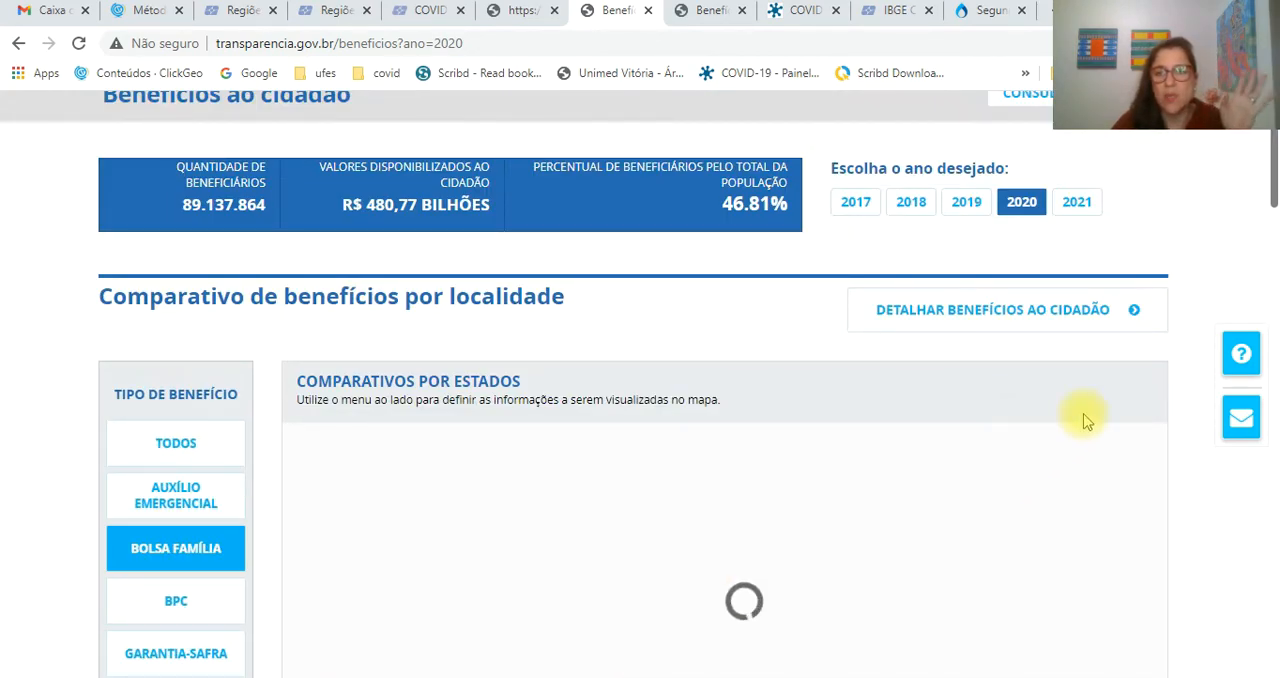
{"action": "scroll", "coordinate": [945, 513], "scroll_direction": "down", "scroll_amount": 2}
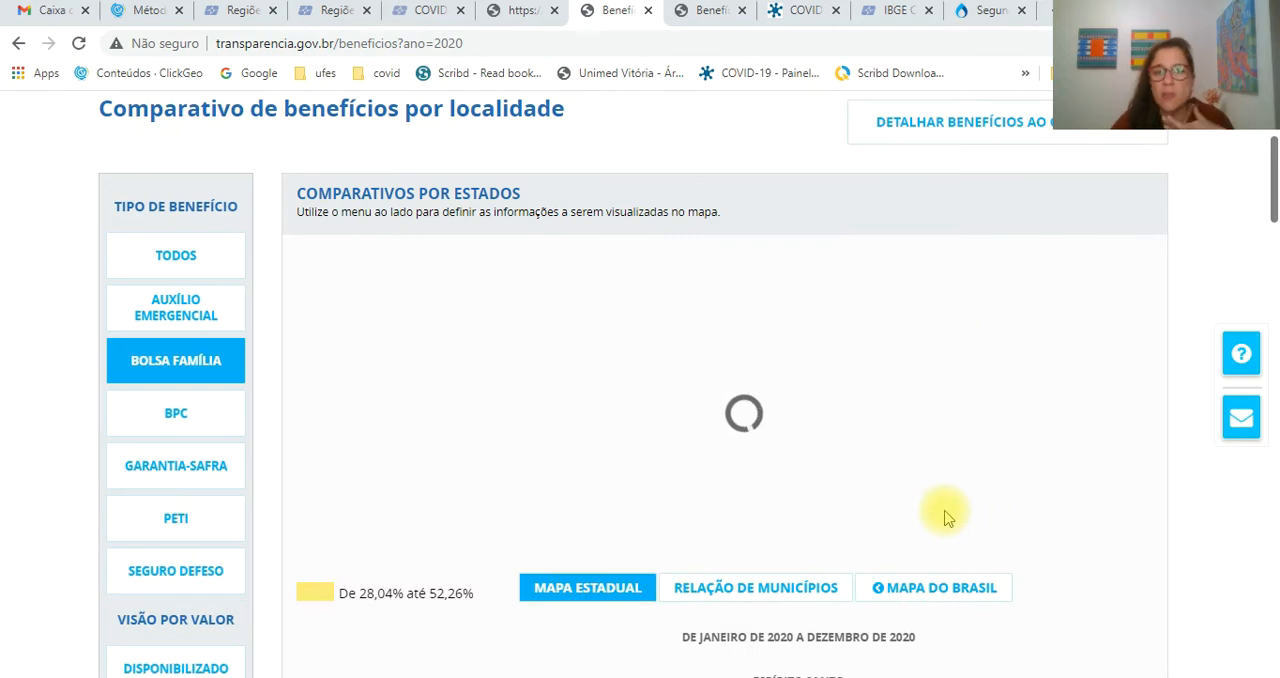
{"action": "scroll", "coordinate": [945, 515], "scroll_direction": "down", "scroll_amount": 5}
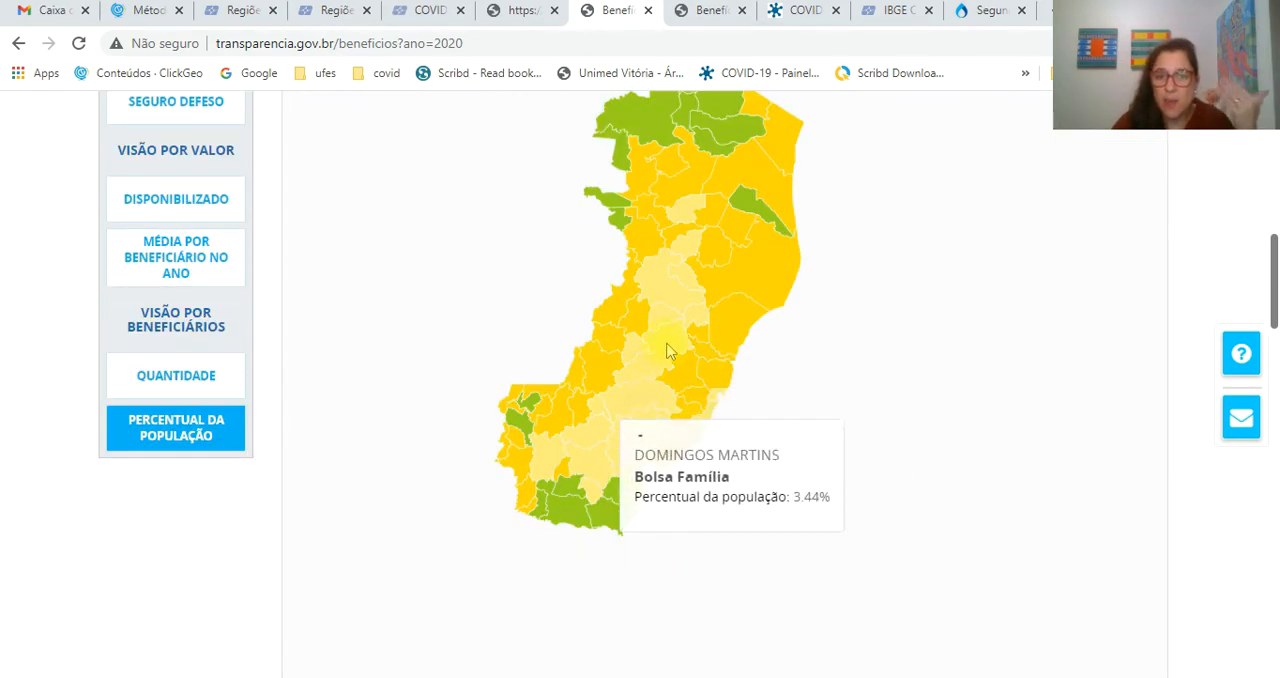
{"action": "scroll", "coordinate": [880, 560], "scroll_direction": "up", "scroll_amount": 1}
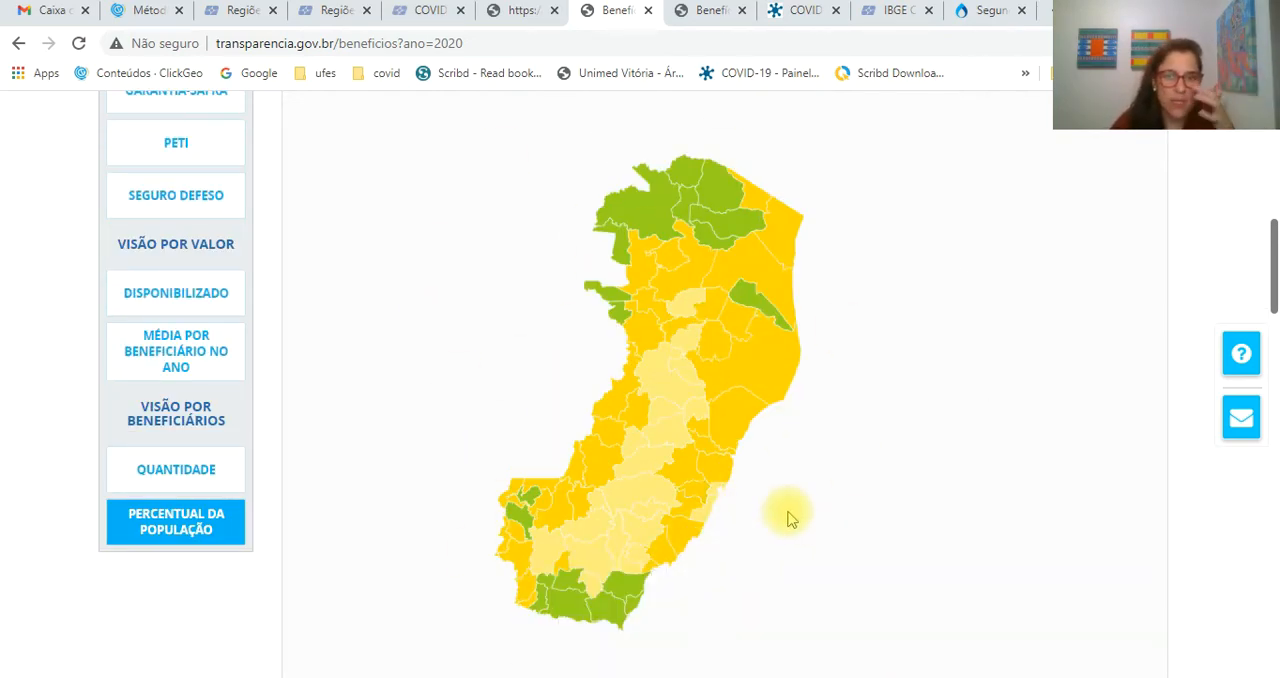
{"action": "scroll", "coordinate": [790, 517], "scroll_direction": "up", "scroll_amount": 4}
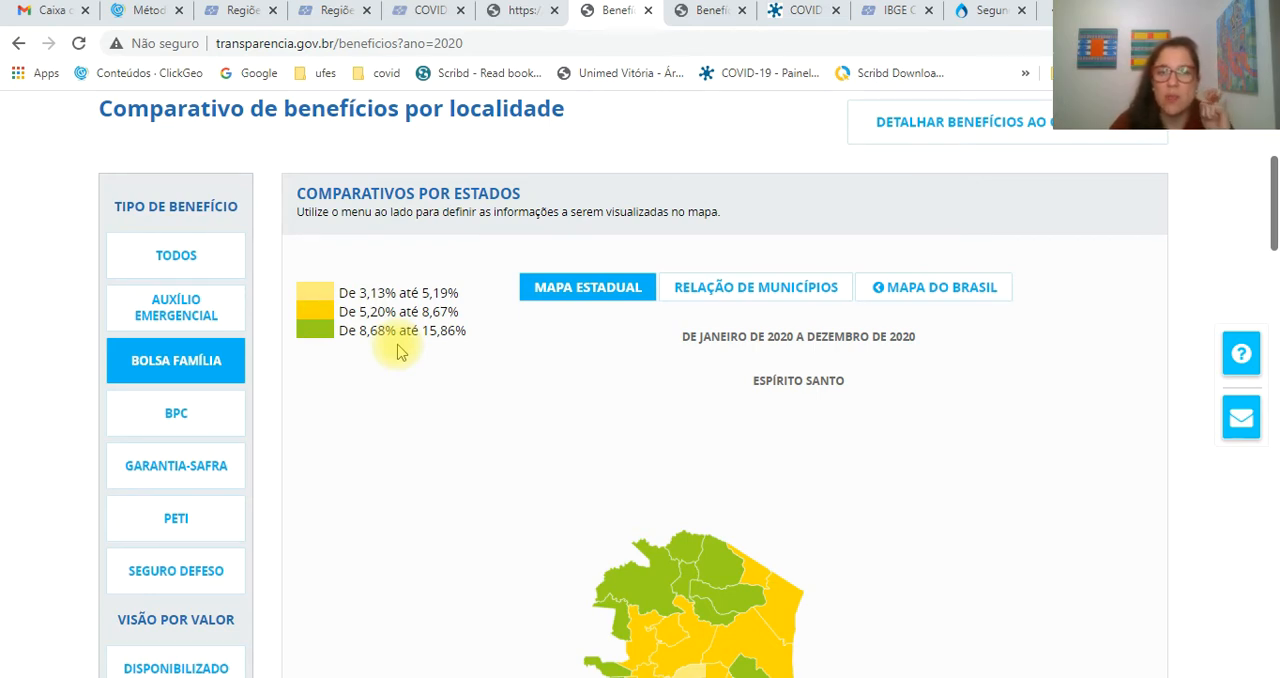
- Examine how the Bolsa Família percentage classes are distributed across the Espírito Santo map and review the page's header
{"action": "scroll", "coordinate": [397, 350], "scroll_direction": "down", "scroll_amount": 4}
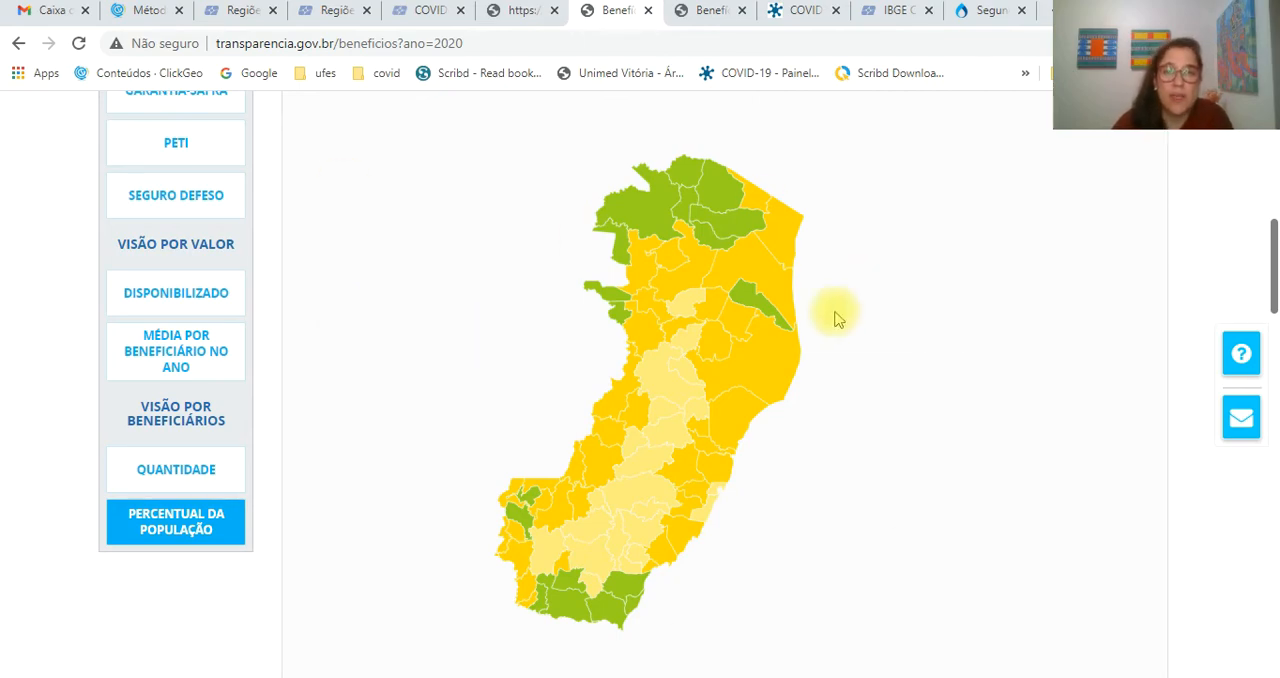
{"action": "scroll", "coordinate": [820, 366], "scroll_direction": "up", "scroll_amount": 6}
{"action": "scroll", "coordinate": [820, 366], "scroll_direction": "up", "scroll_amount": 1}
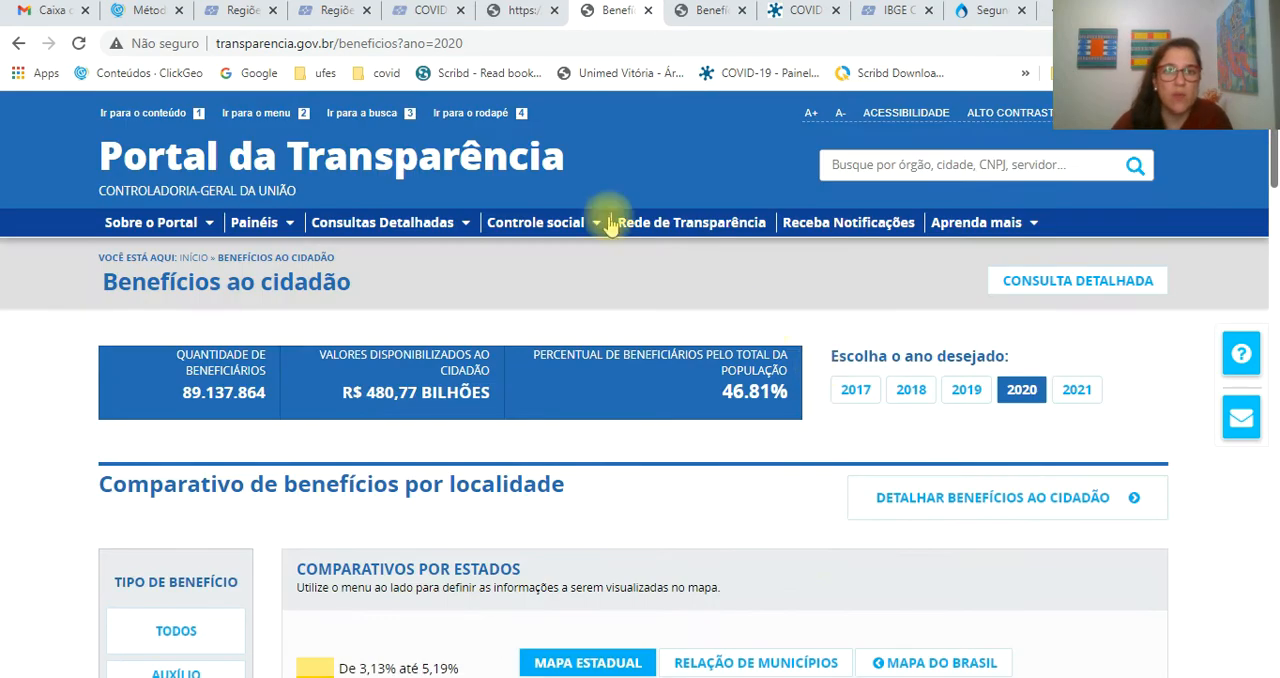
- Find the open Painel COVID-19 page of Espírito Santo and examine its download options, municipality table, neighbourhood chart and daily charts
{"action": "left_click", "coordinate": [512, 12]}
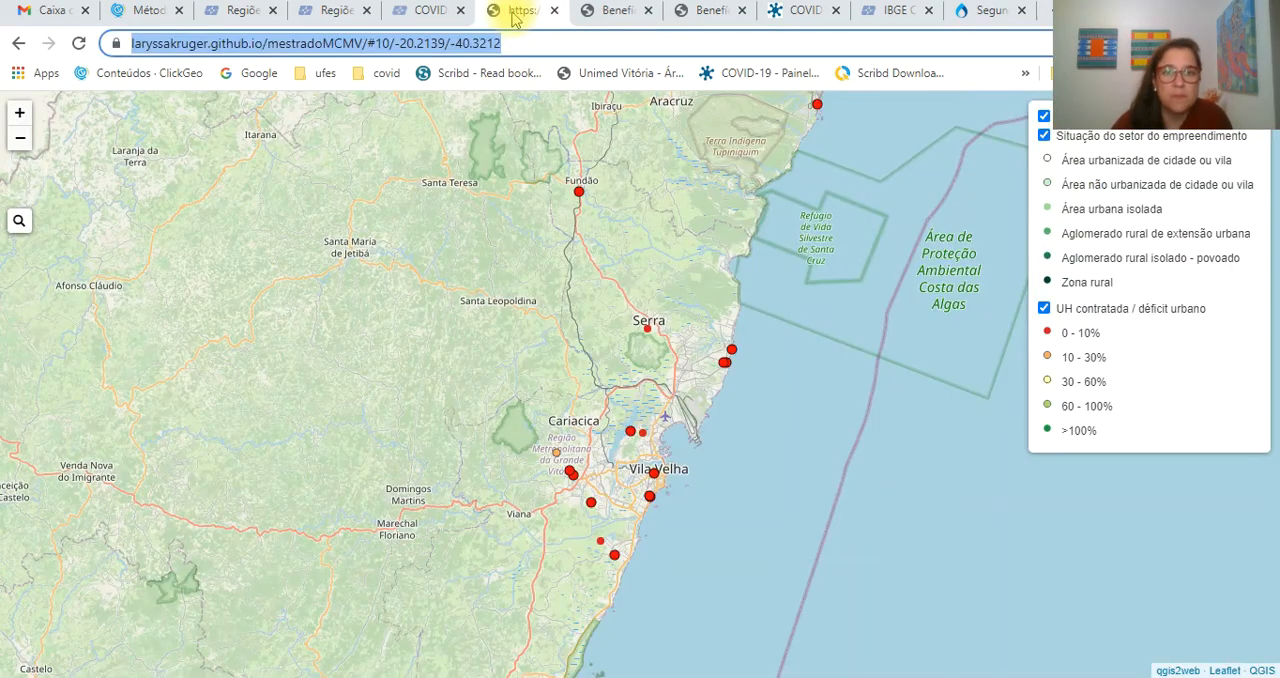
{"action": "left_click", "coordinate": [428, 14]}
{"action": "left_click", "coordinate": [337, 14]}
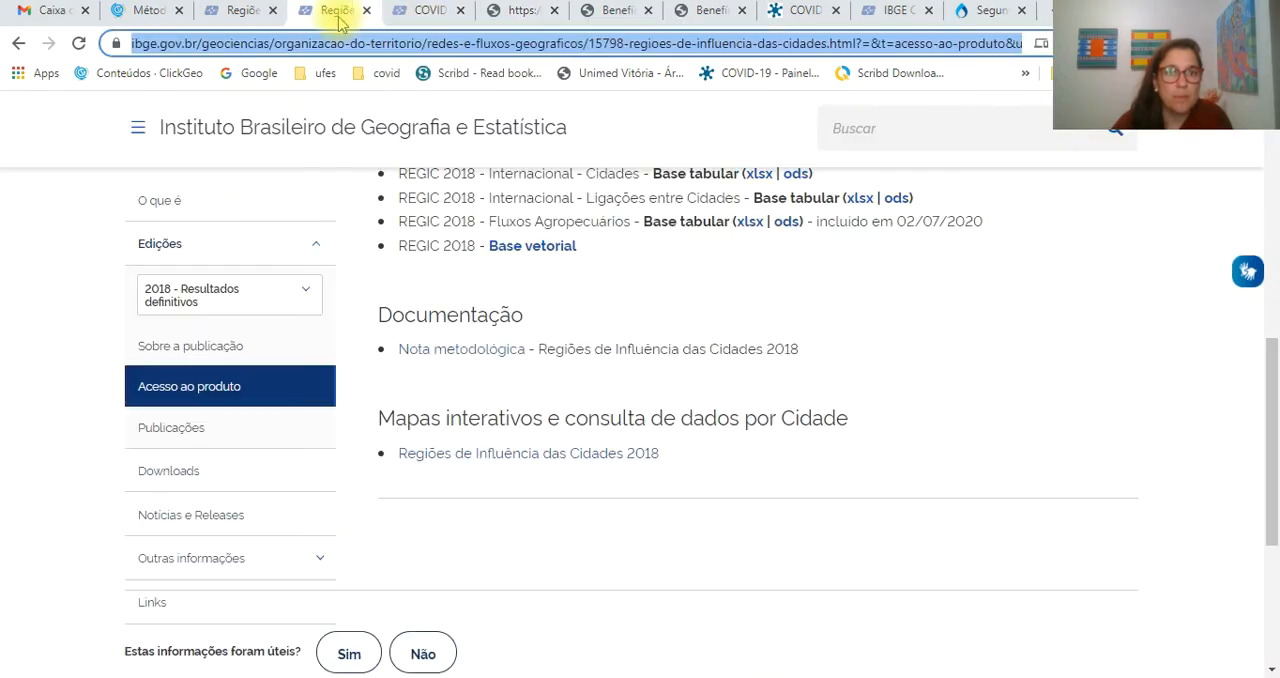
{"action": "left_click", "coordinate": [612, 12]}
{"action": "left_click", "coordinate": [716, 14]}
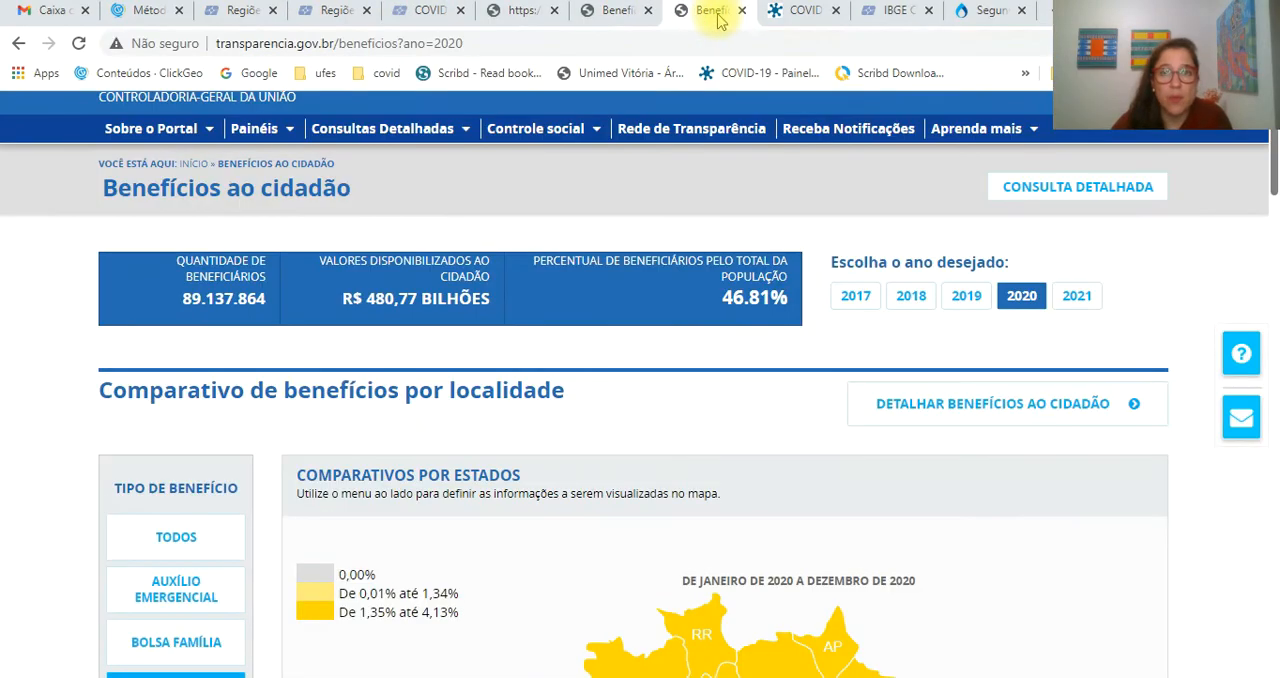
{"action": "left_click", "coordinate": [800, 14]}
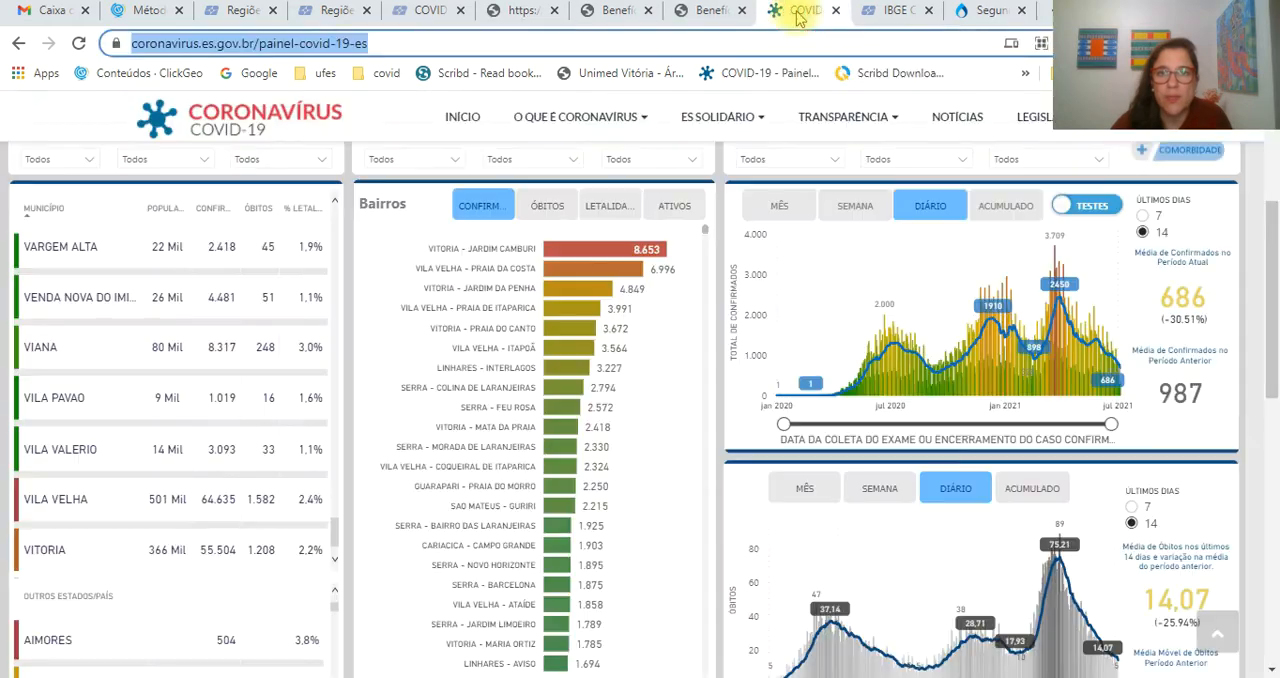
{"action": "left_click", "coordinate": [1275, 172]}
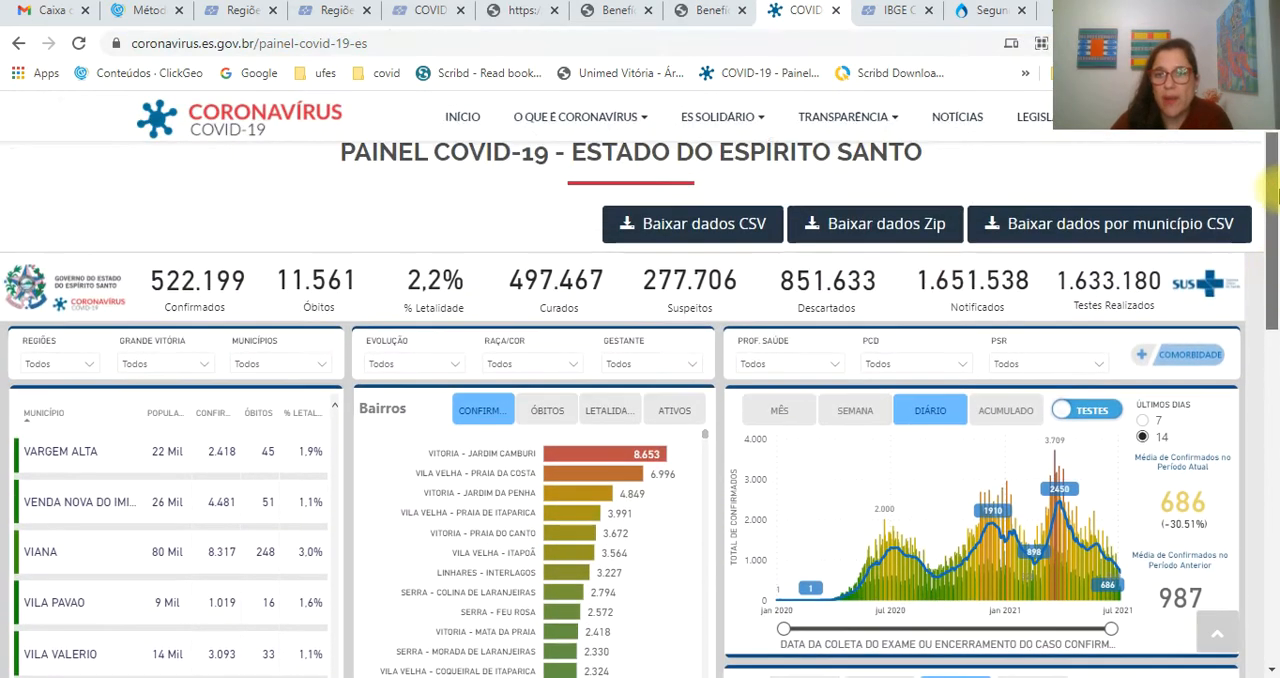
{"action": "left_click_drag", "start_coordinate": [1275, 172], "coordinate": [1275, 288]}
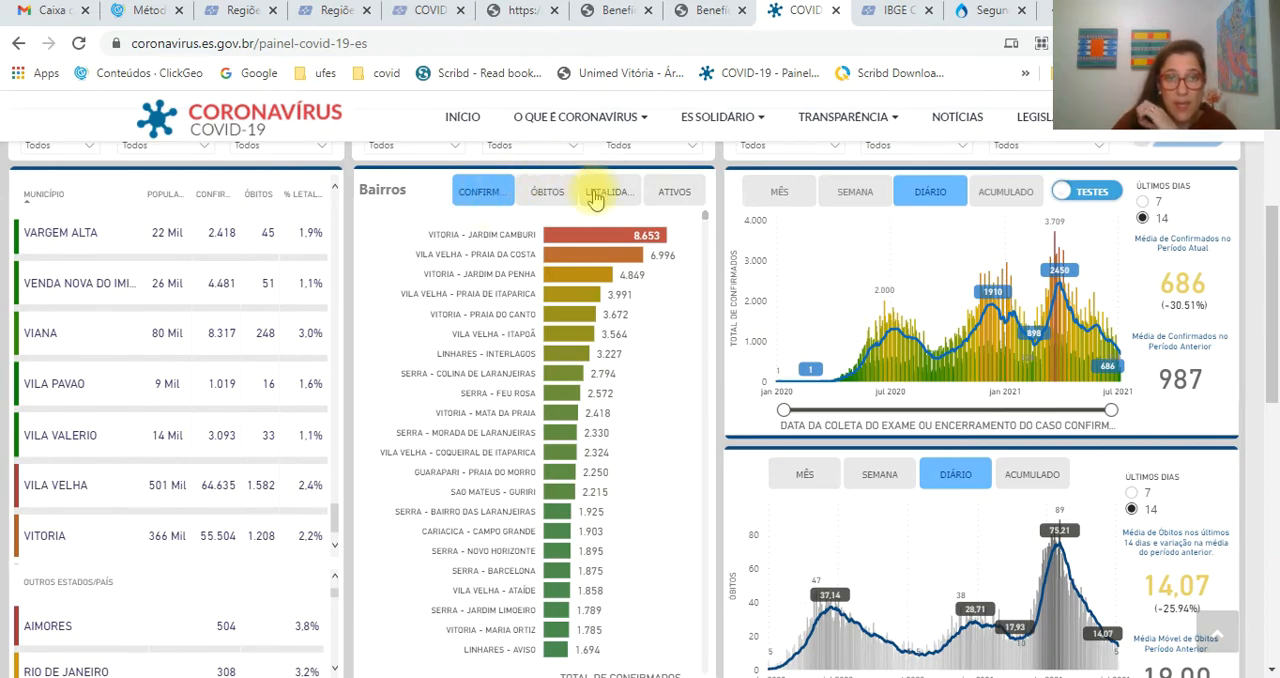
{"action": "scroll", "coordinate": [260, 310], "scroll_direction": "up", "scroll_amount": 2}
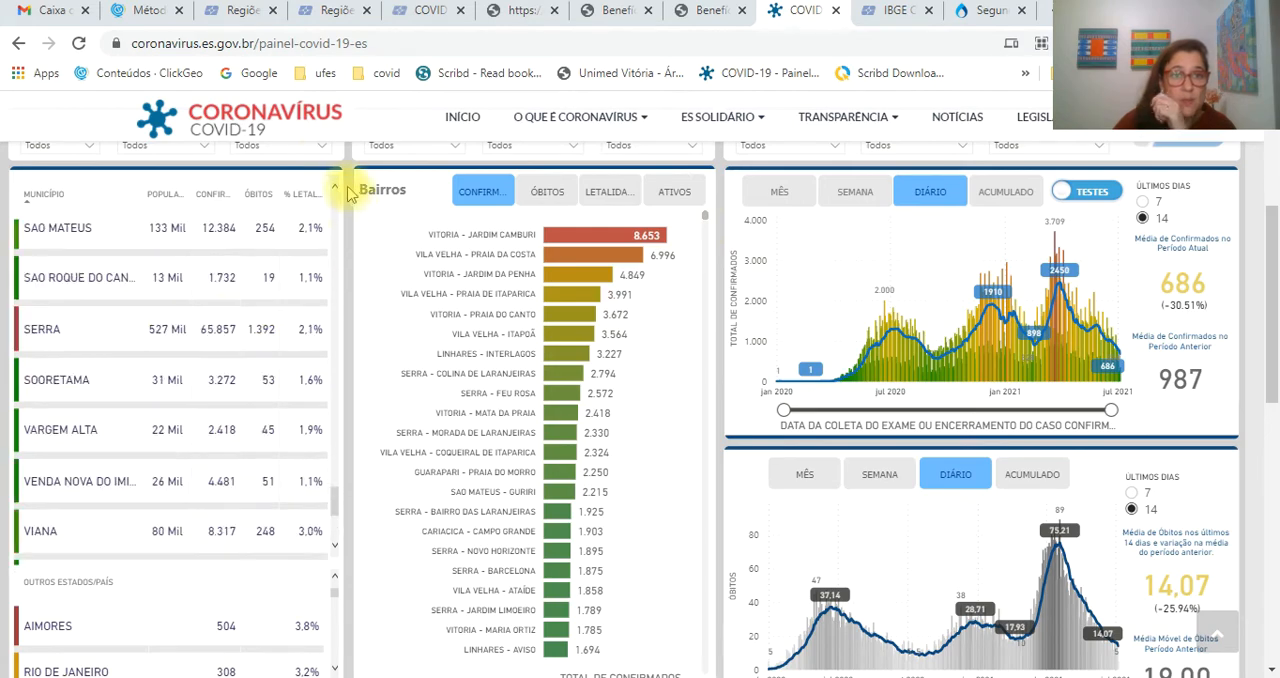
- Filter the Espírito Santo COVID-19 panel to the municipality VITORIA and review its summary figures
{"action": "left_click", "coordinate": [322, 148]}
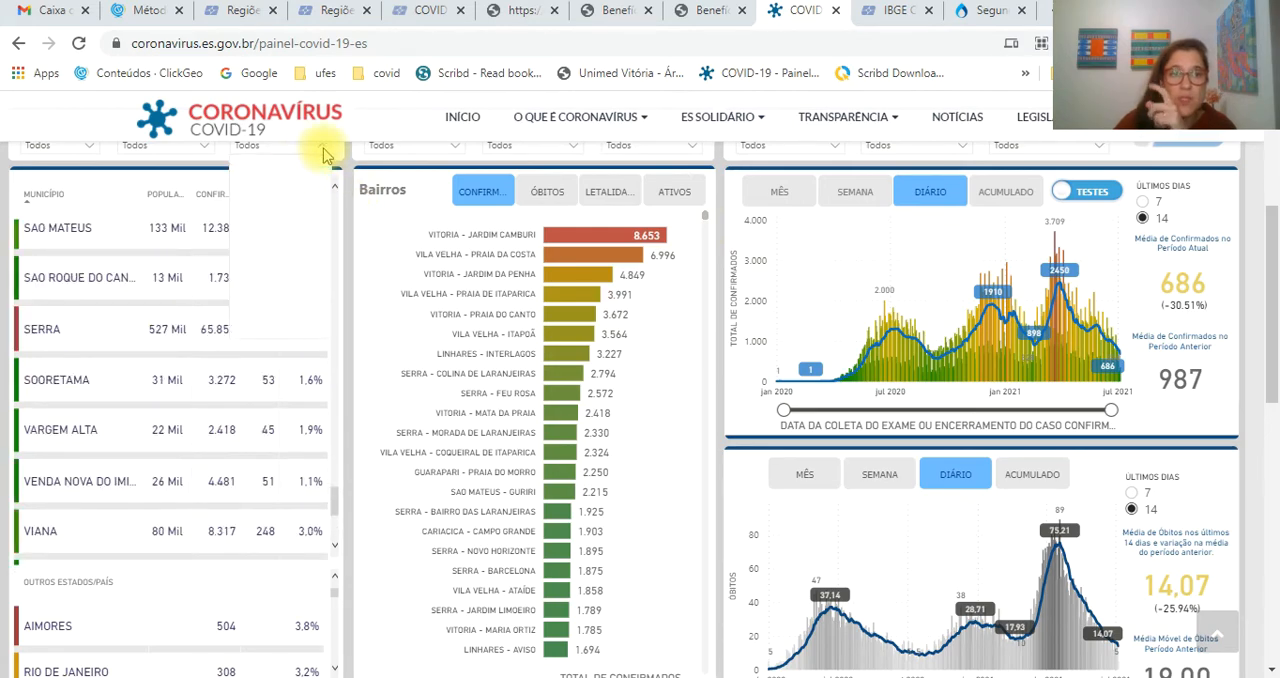
{"action": "scroll", "coordinate": [278, 284], "scroll_direction": "down", "scroll_amount": 9}
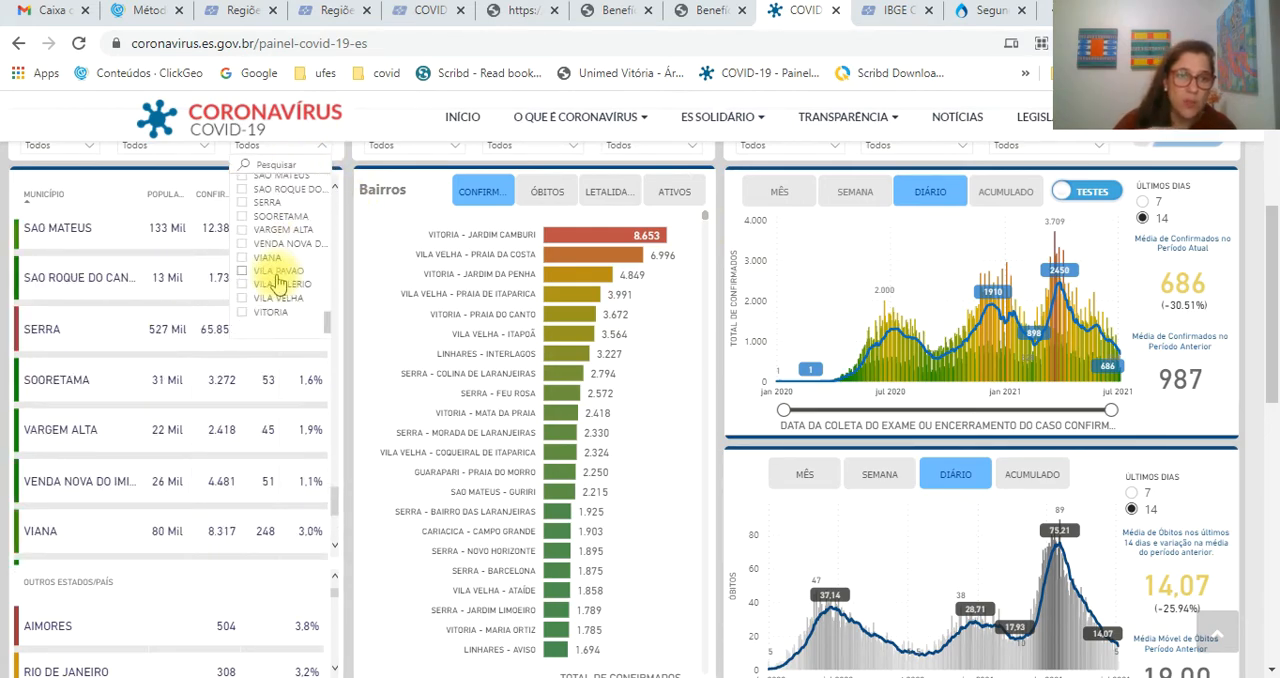
{"action": "left_click", "coordinate": [242, 312]}
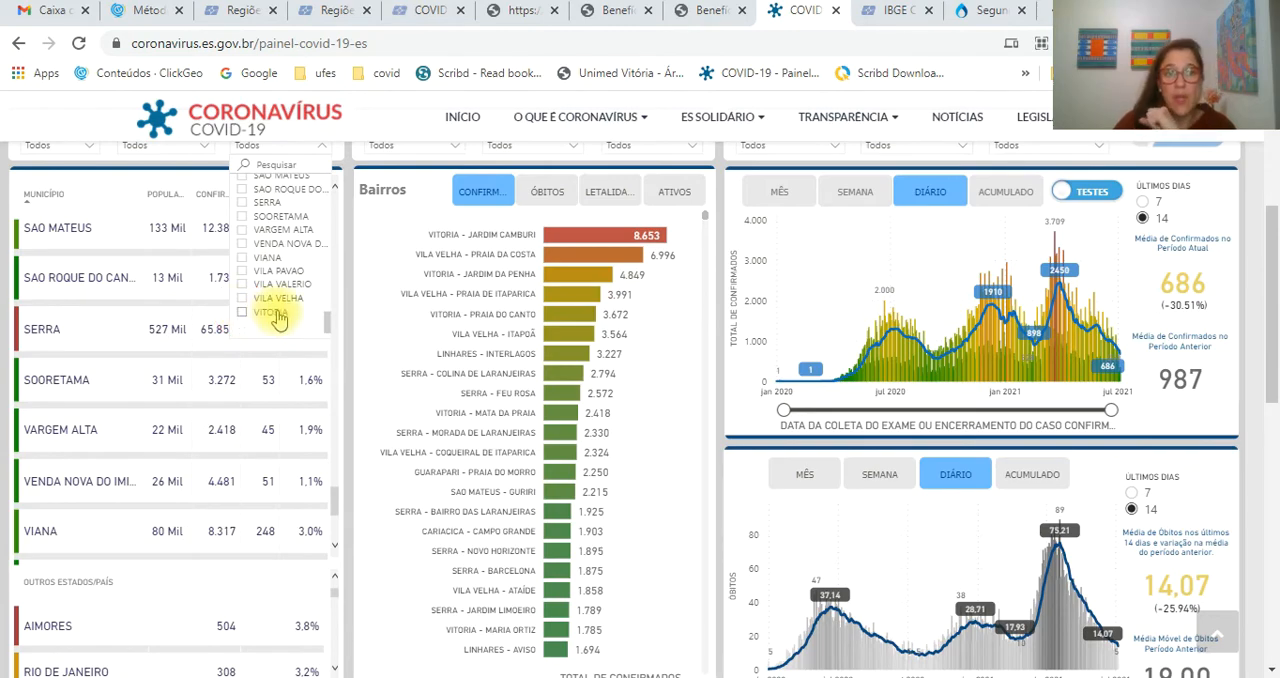
{"action": "left_click", "coordinate": [278, 318]}
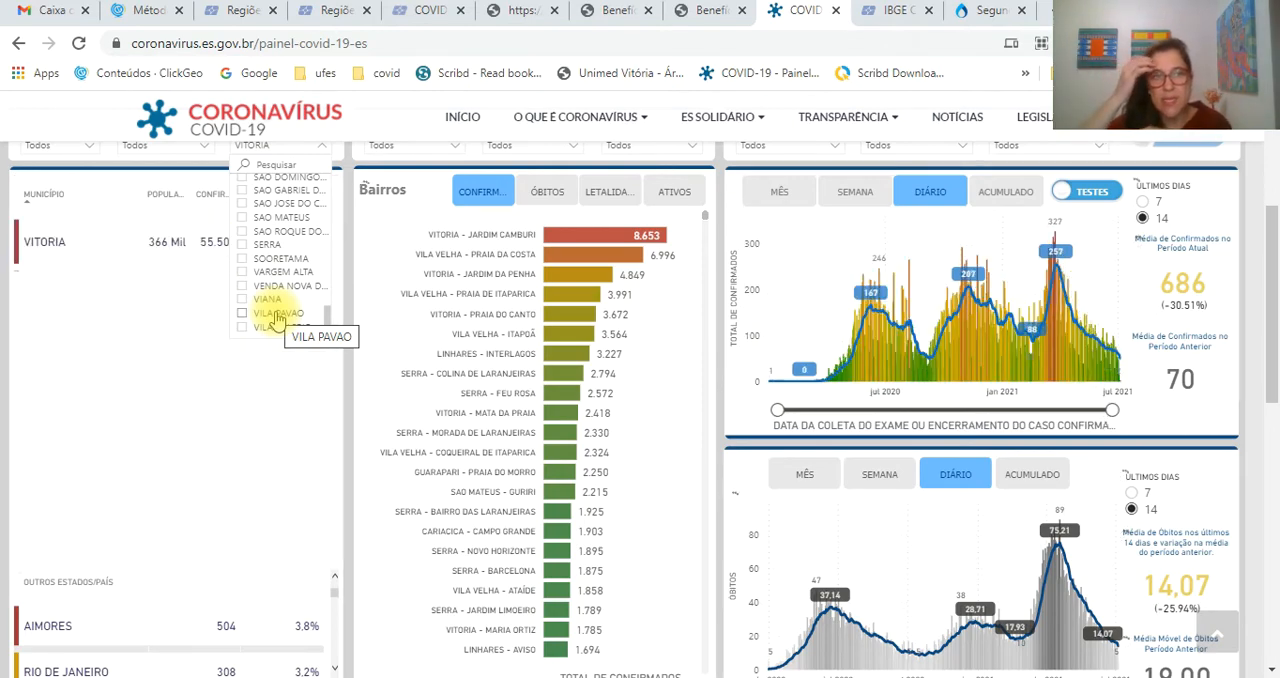
{"action": "left_click", "coordinate": [265, 517]}
{"action": "scroll", "coordinate": [280, 514], "scroll_direction": "up", "scroll_amount": 3}
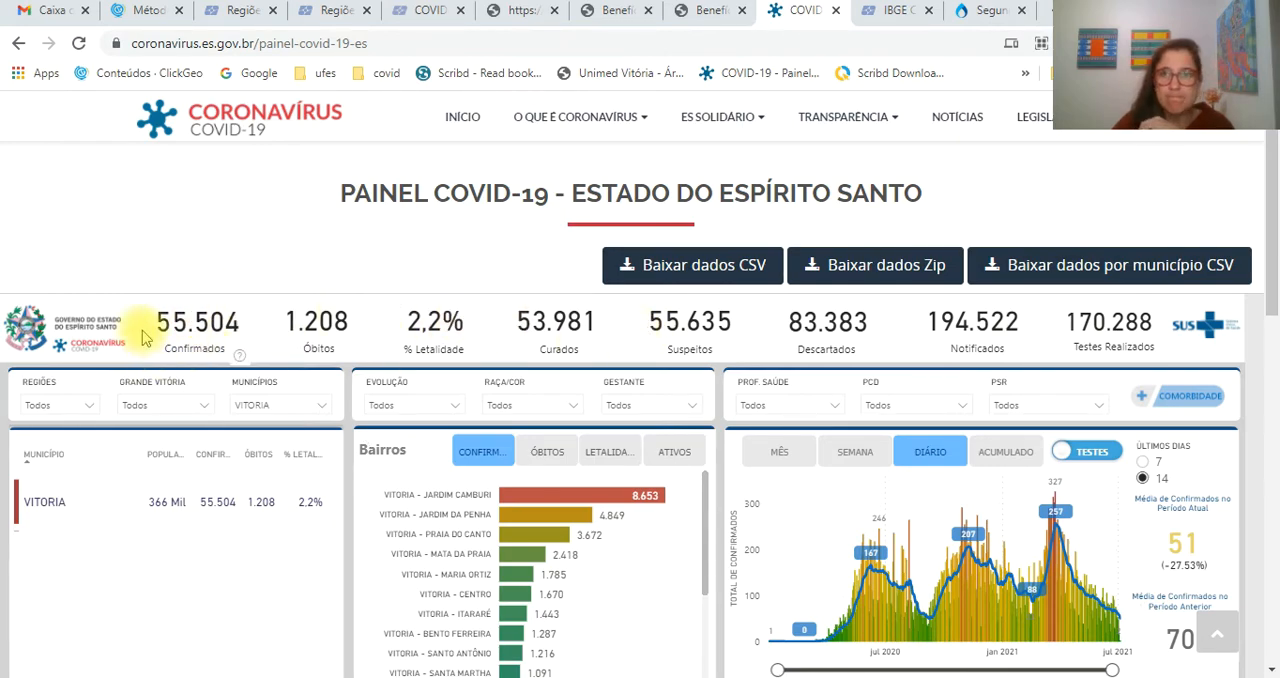
- From the CESAN site's Portal Transparência, open the document Popul. Atendida e Inv. por Município
{"action": "left_click", "coordinate": [896, 12]}
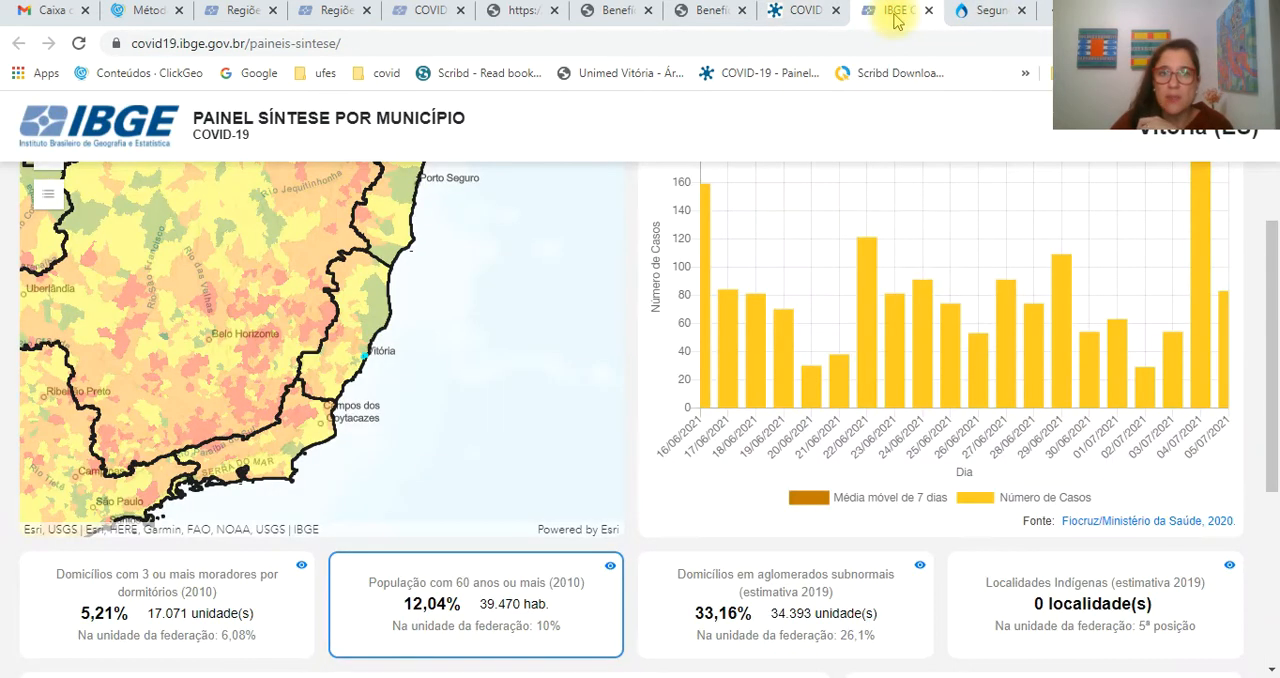
{"action": "left_click", "coordinate": [984, 14]}
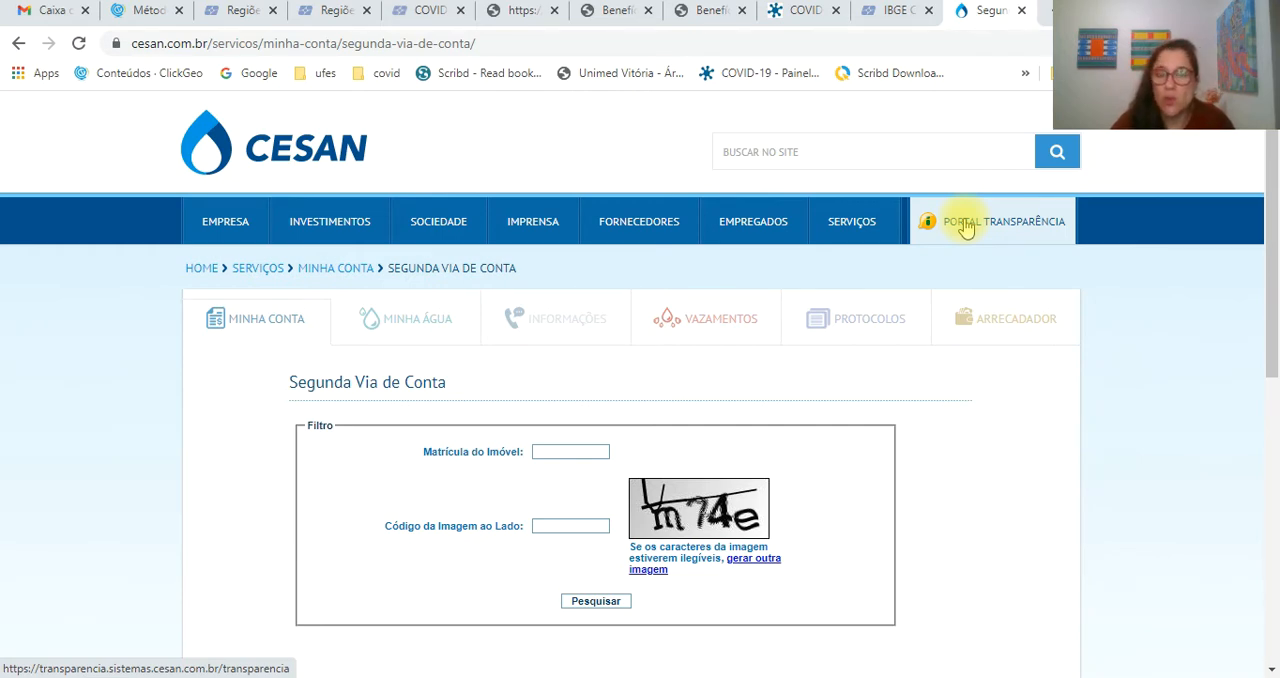
{"action": "left_click", "coordinate": [304, 146]}
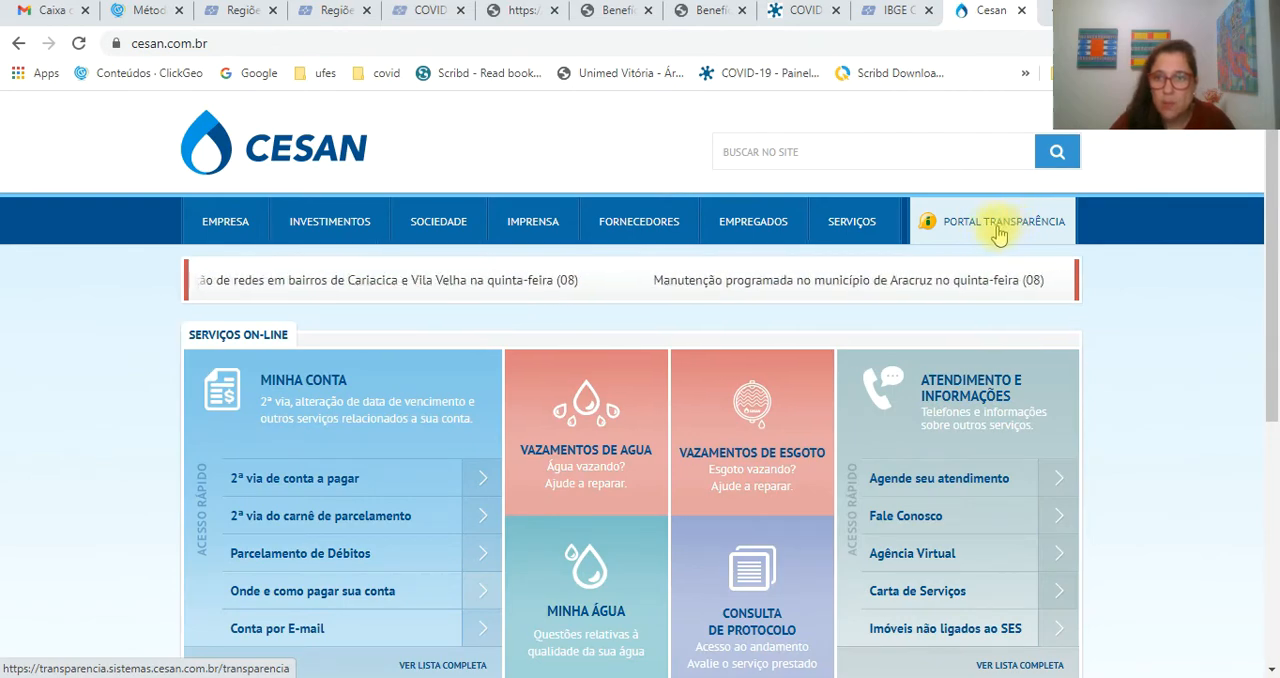
{"action": "left_click", "coordinate": [1000, 224]}
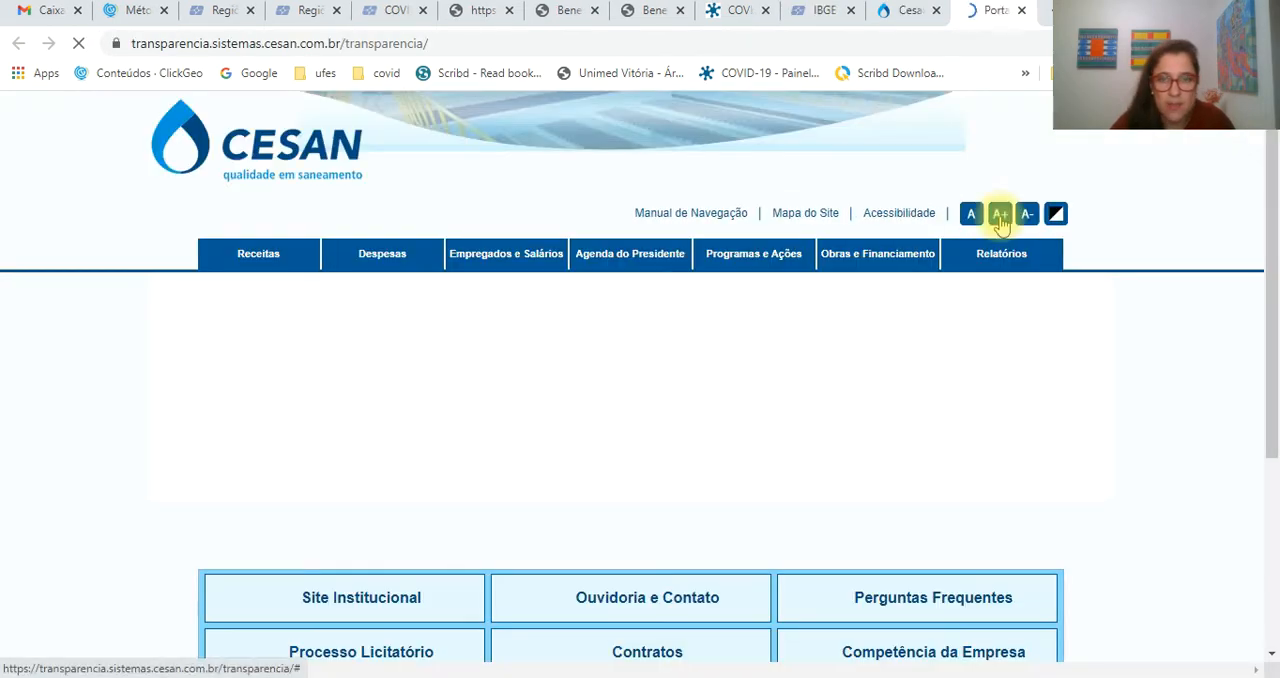
{"action": "scroll", "coordinate": [1004, 224], "scroll_direction": "down", "scroll_amount": 4}
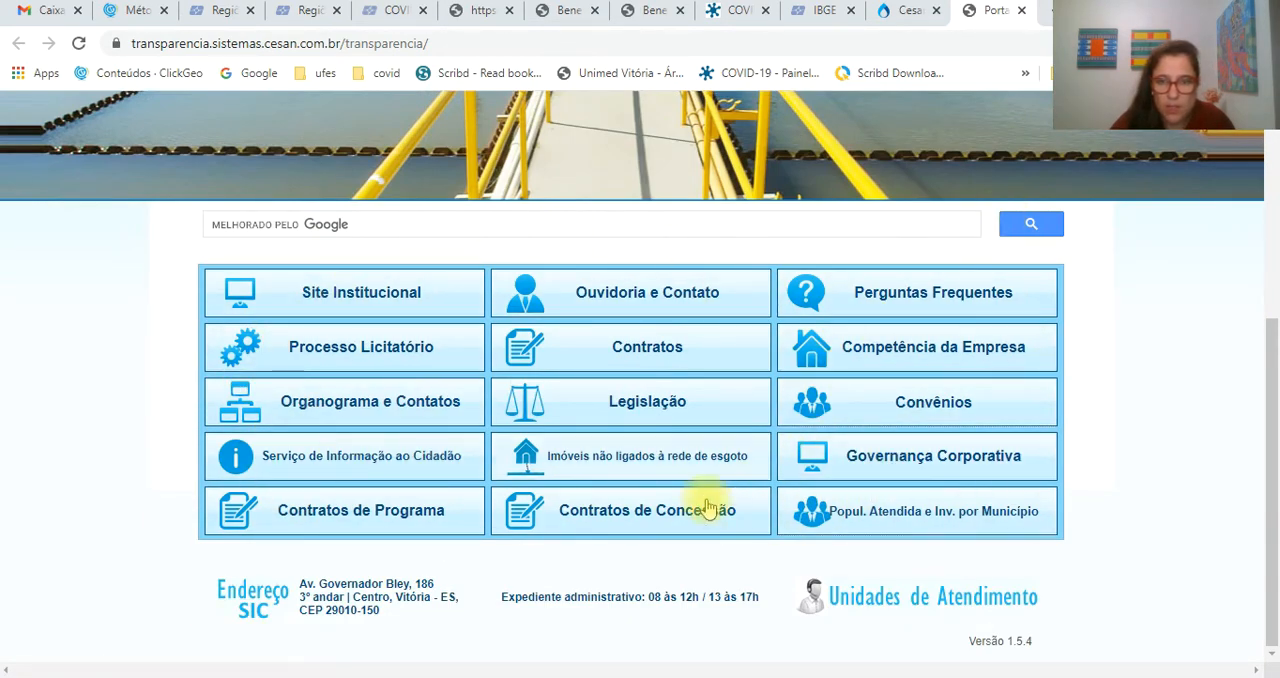
{"action": "left_click", "coordinate": [899, 515]}
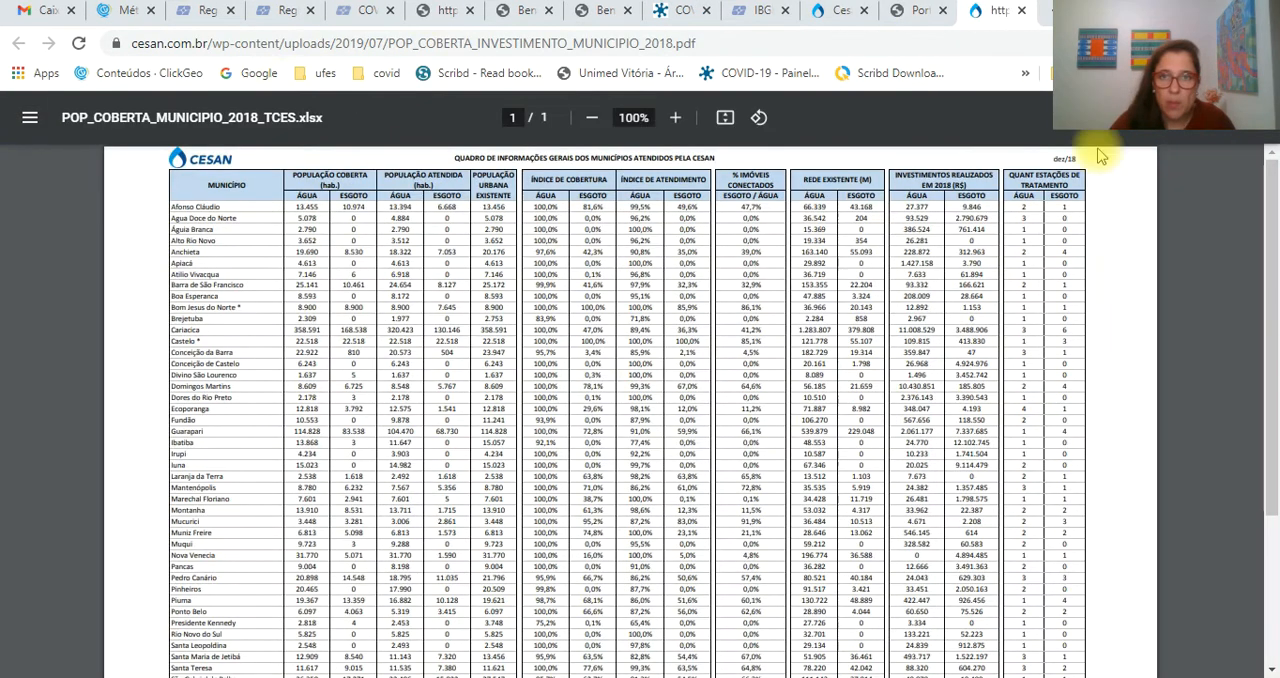
- Enlarge the CESAN table to 125% and examine the sewage service index for Afonso Cláudio and the Cariacica row
{"action": "left_click", "coordinate": [676, 118]}
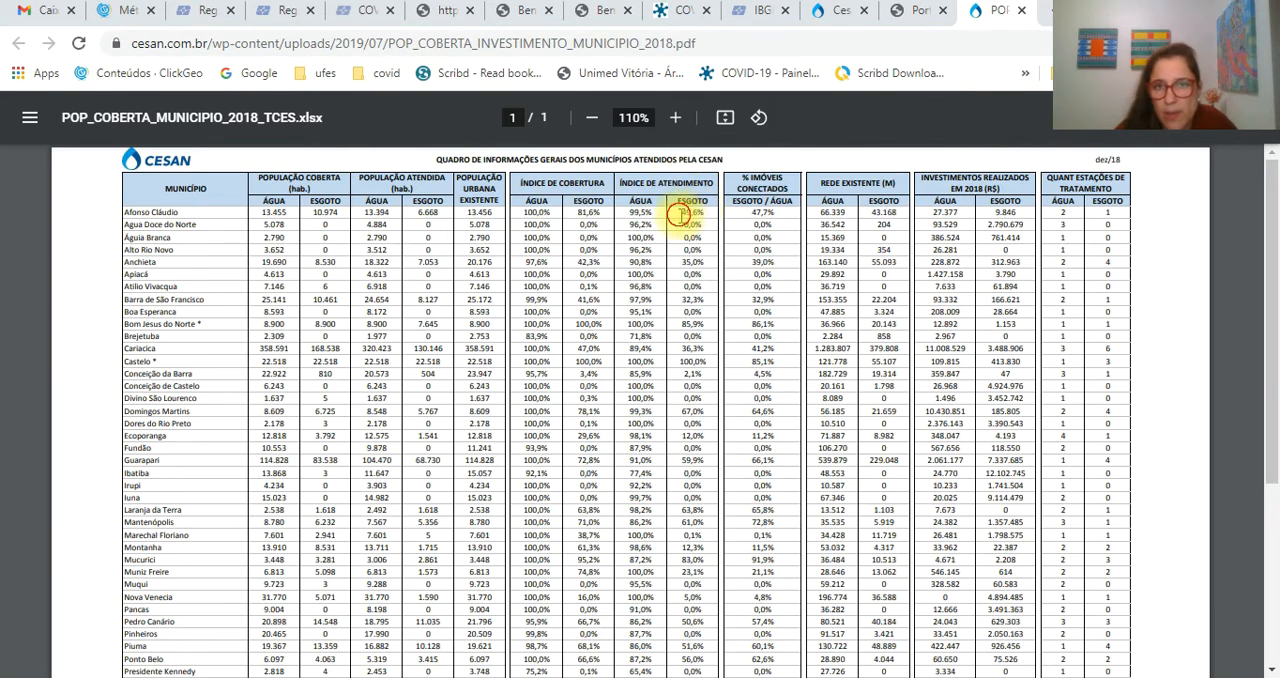
{"action": "left_click_drag", "start_coordinate": [679, 213], "coordinate": [715, 218]}
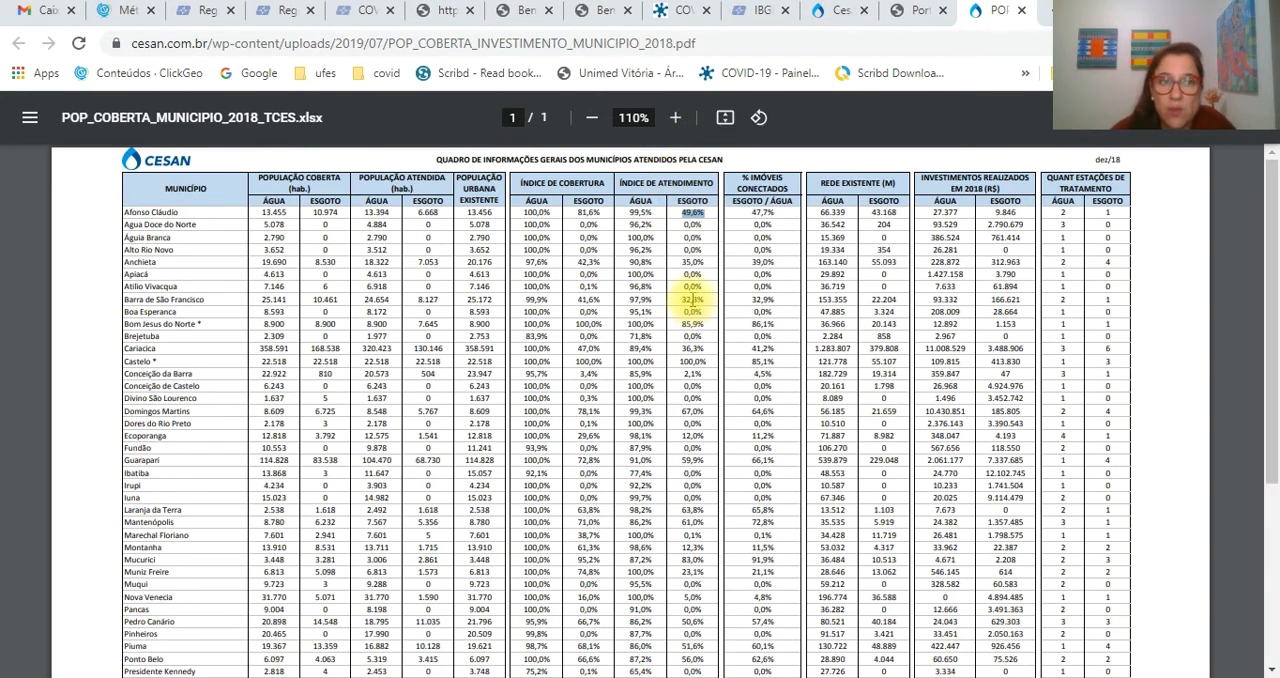
{"action": "left_click", "coordinate": [675, 117]}
{"action": "mouse_move", "coordinate": [100, 376]}
{"action": "left_mouse_down"}
{"action": "mouse_move", "coordinate": [806, 354]}
{"action": "mouse_move", "coordinate": [108, 370]}
{"action": "left_mouse_up"}
{"action": "triple_click", "coordinate": [107, 375]}
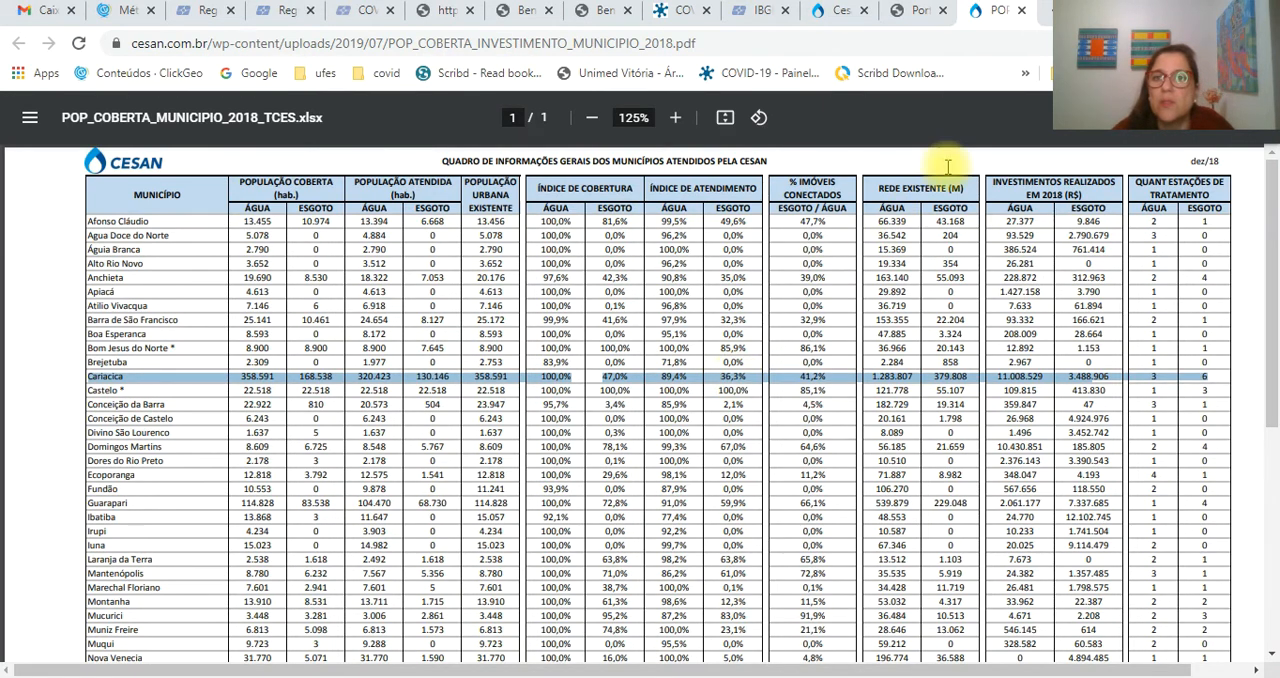
- Return to IBGE's COVID-19 Painel Síntese por Município and choose Vitória (ES) as the municipality
{"action": "left_click", "coordinate": [915, 12]}
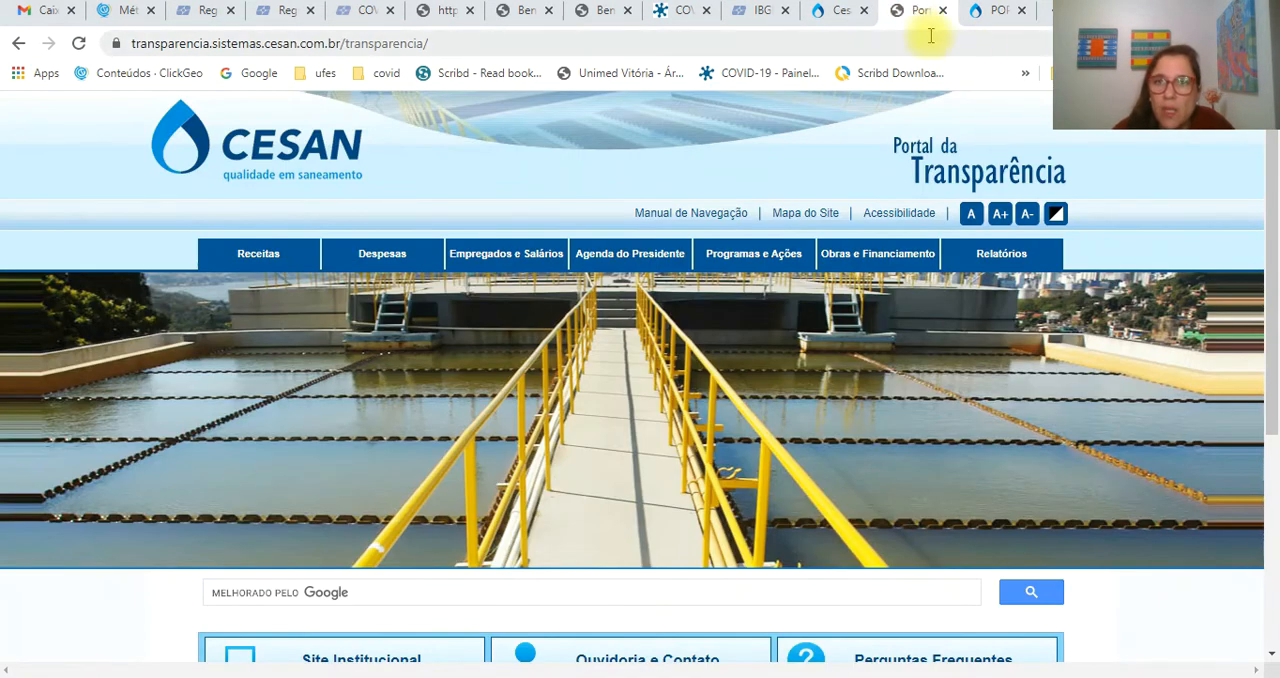
{"action": "left_click", "coordinate": [843, 12]}
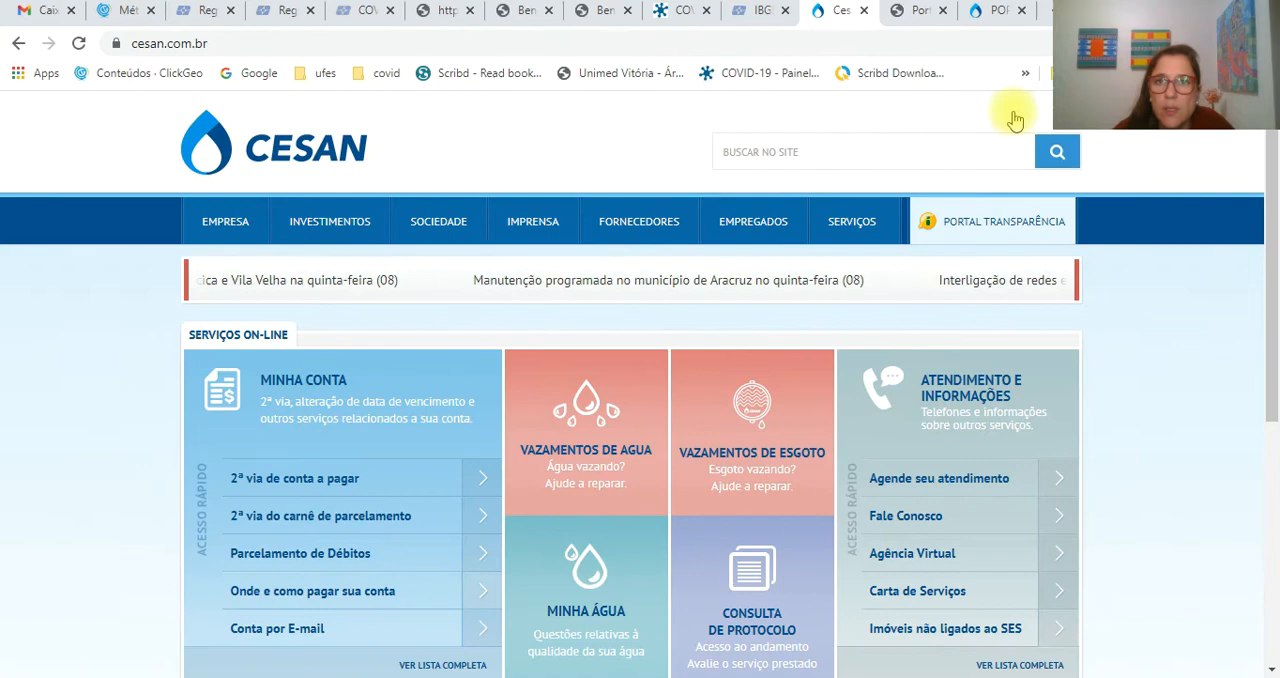
{"action": "left_click", "coordinate": [760, 11]}
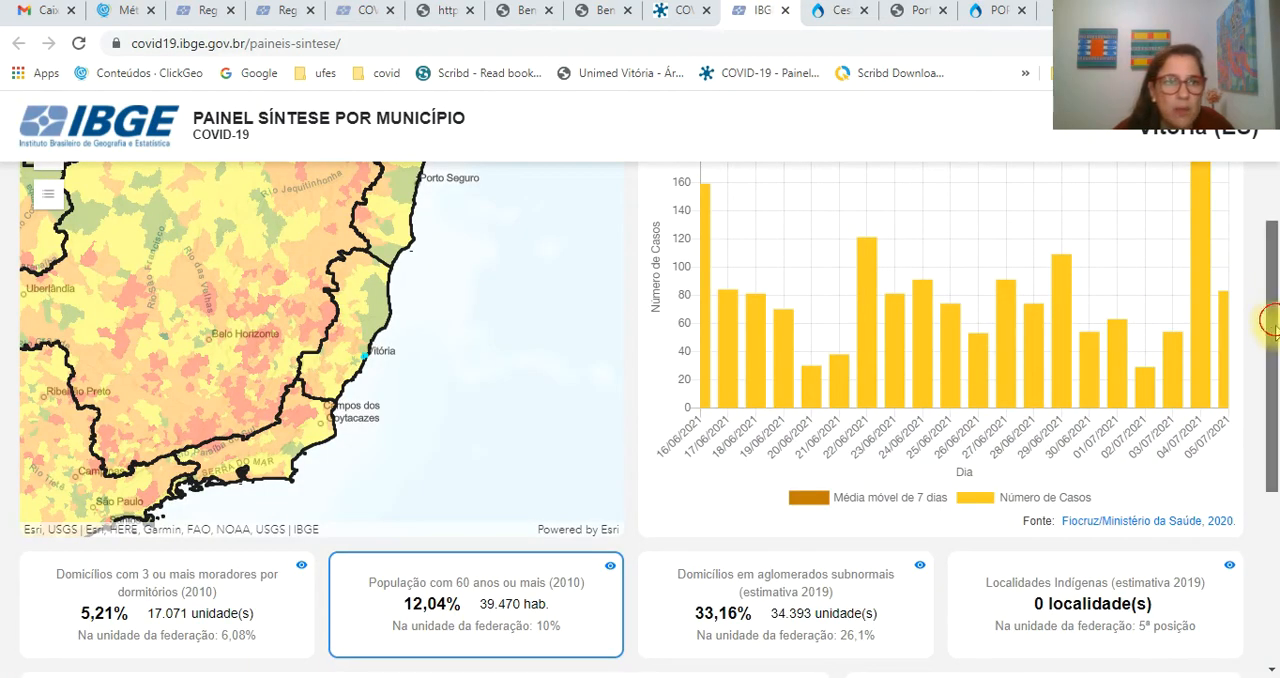
{"action": "left_click_drag", "start_coordinate": [1275, 320], "coordinate": [1275, 338]}
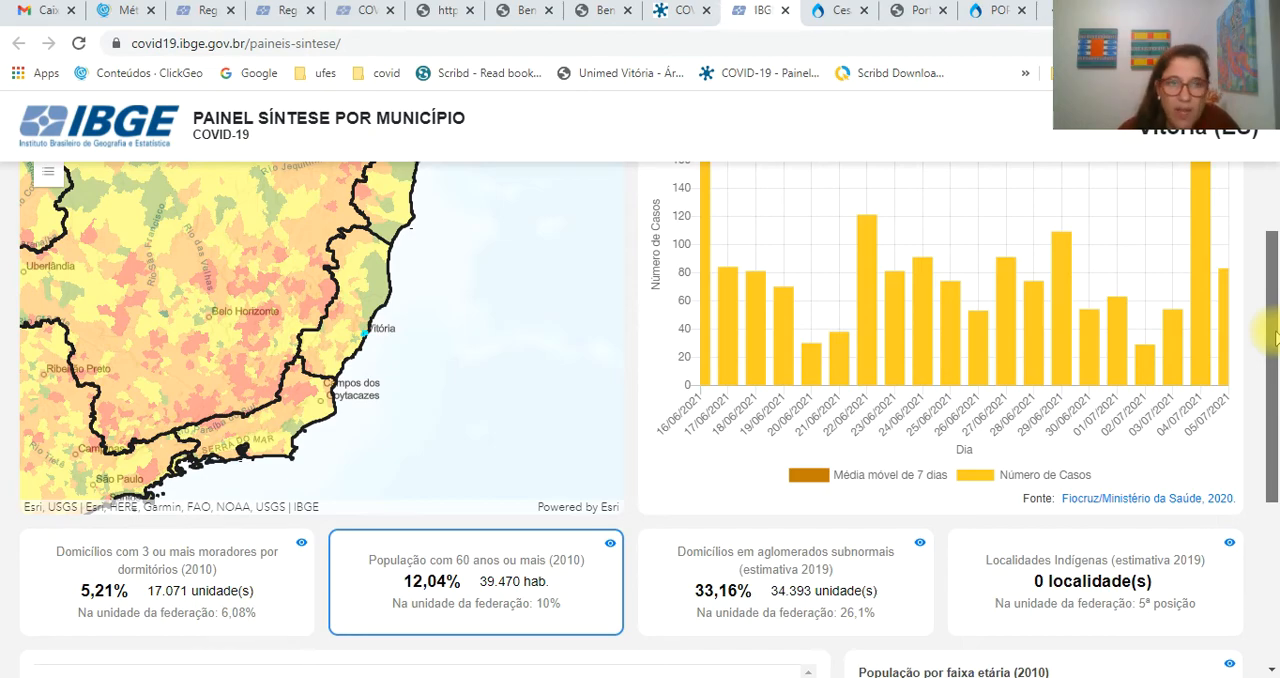
{"action": "left_click_drag", "start_coordinate": [1275, 338], "coordinate": [1278, 206]}
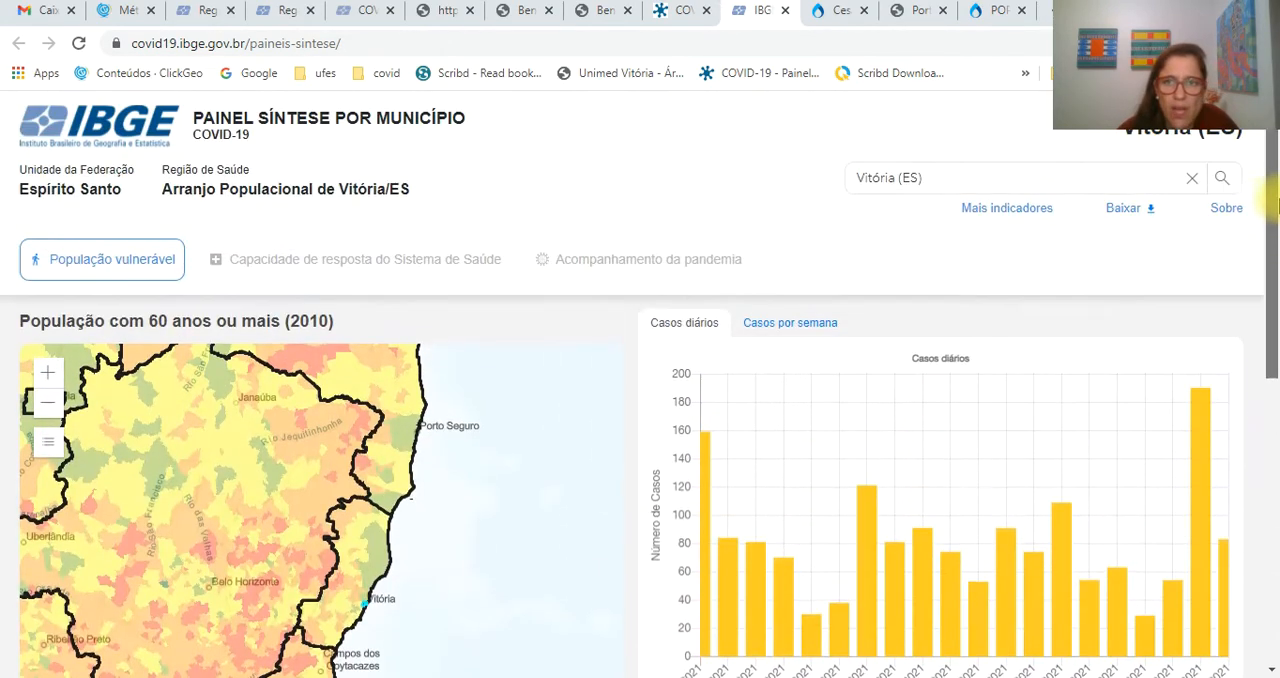
{"action": "left_click", "coordinate": [942, 187]}
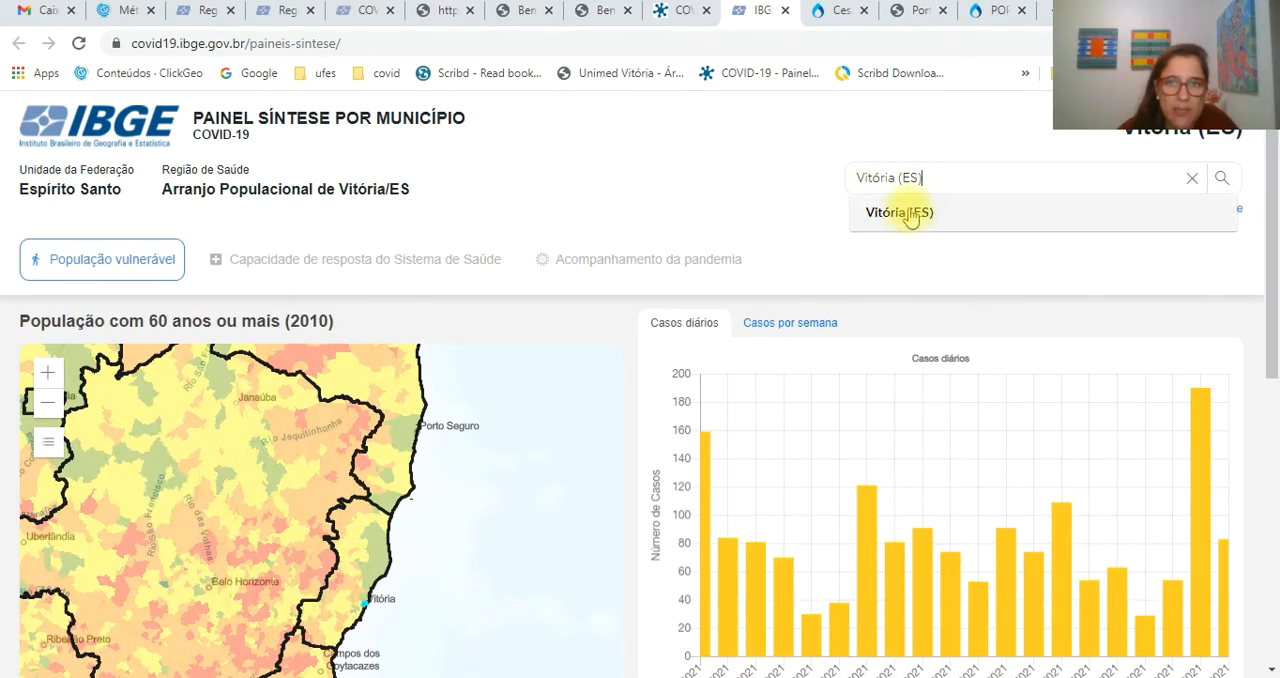
{"action": "left_click", "coordinate": [920, 221]}
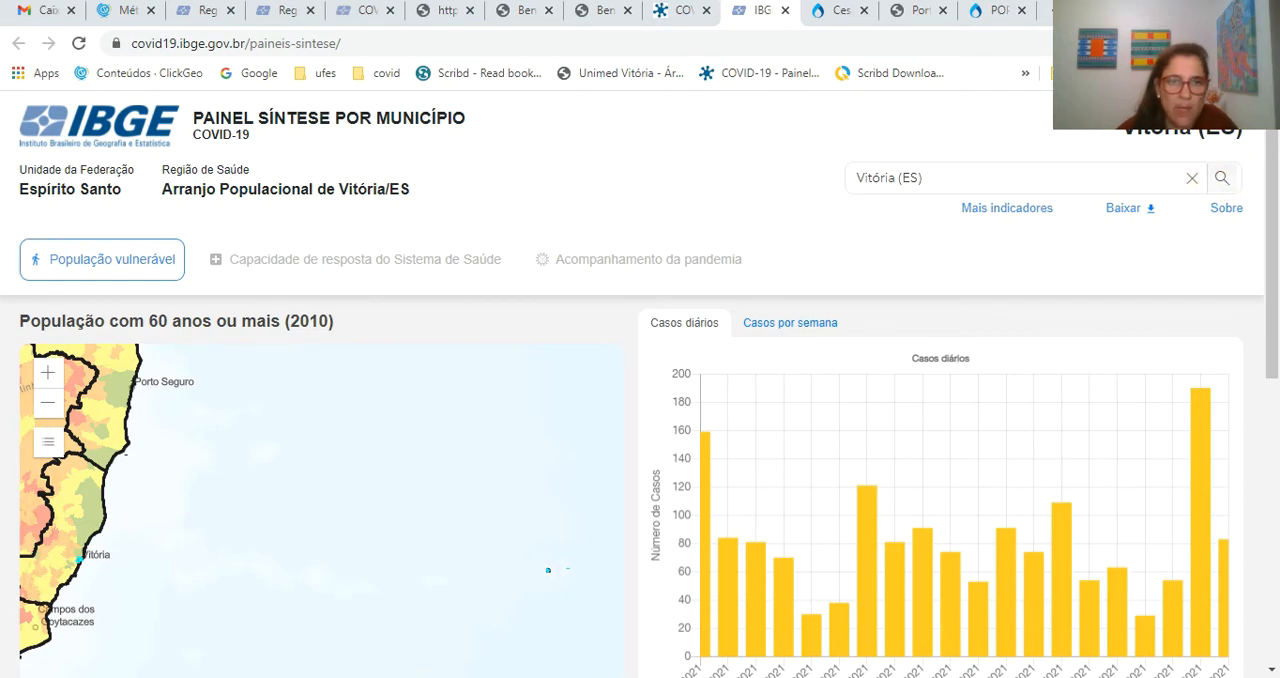
- Examine Vitória's location on the map and its indicators for crowded households, population aged 60 or over and households in aglomerados subnormais
{"action": "left_click_drag", "start_coordinate": [258, 529], "coordinate": [469, 535]}
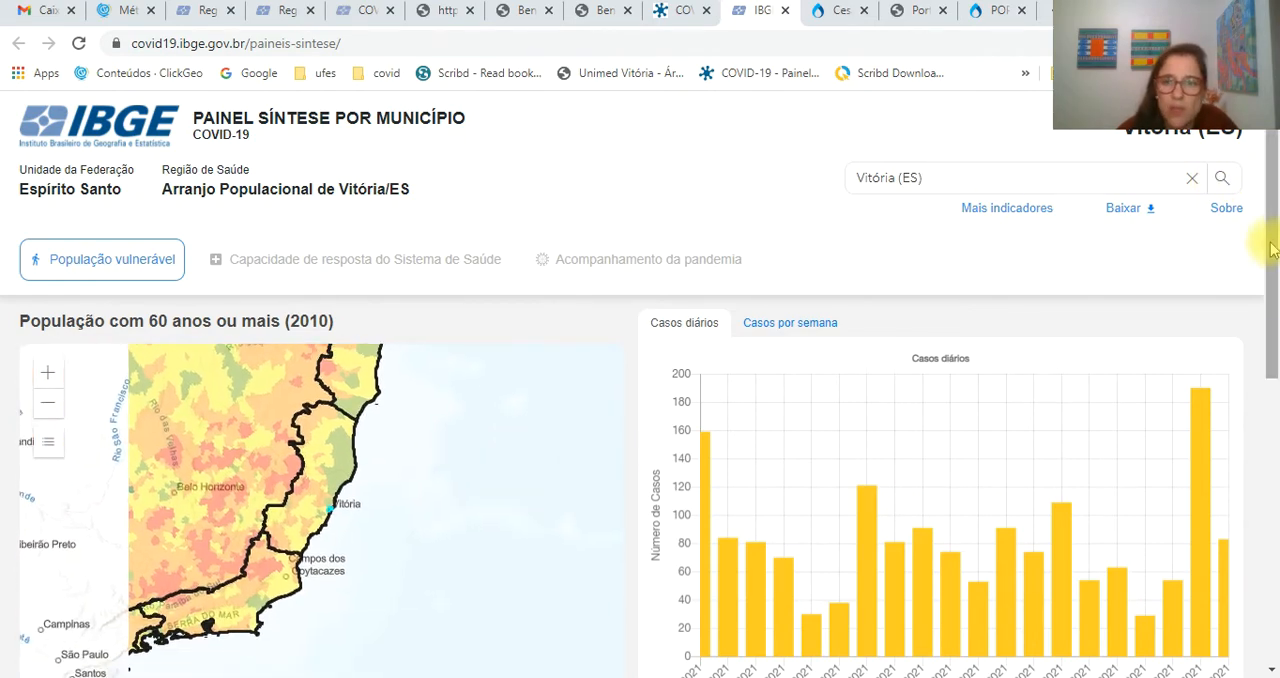
{"action": "left_click_drag", "start_coordinate": [1272, 242], "coordinate": [1276, 538]}
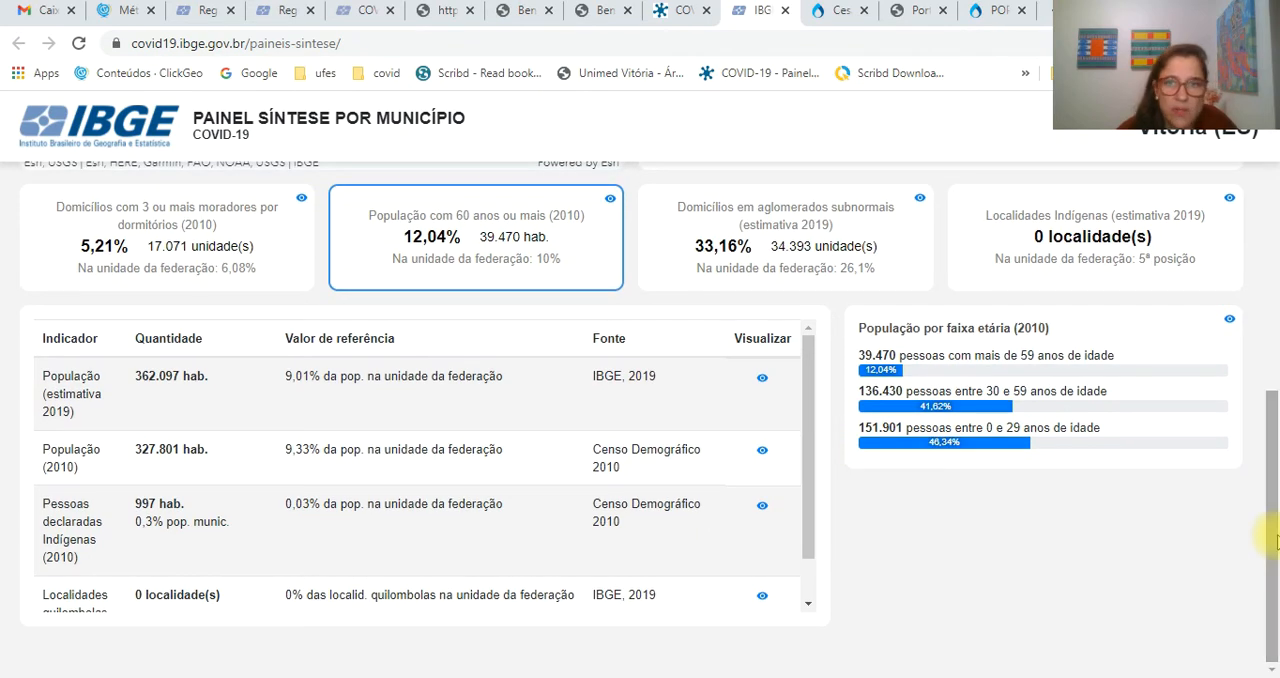
{"action": "mouse_move", "coordinate": [107, 255]}
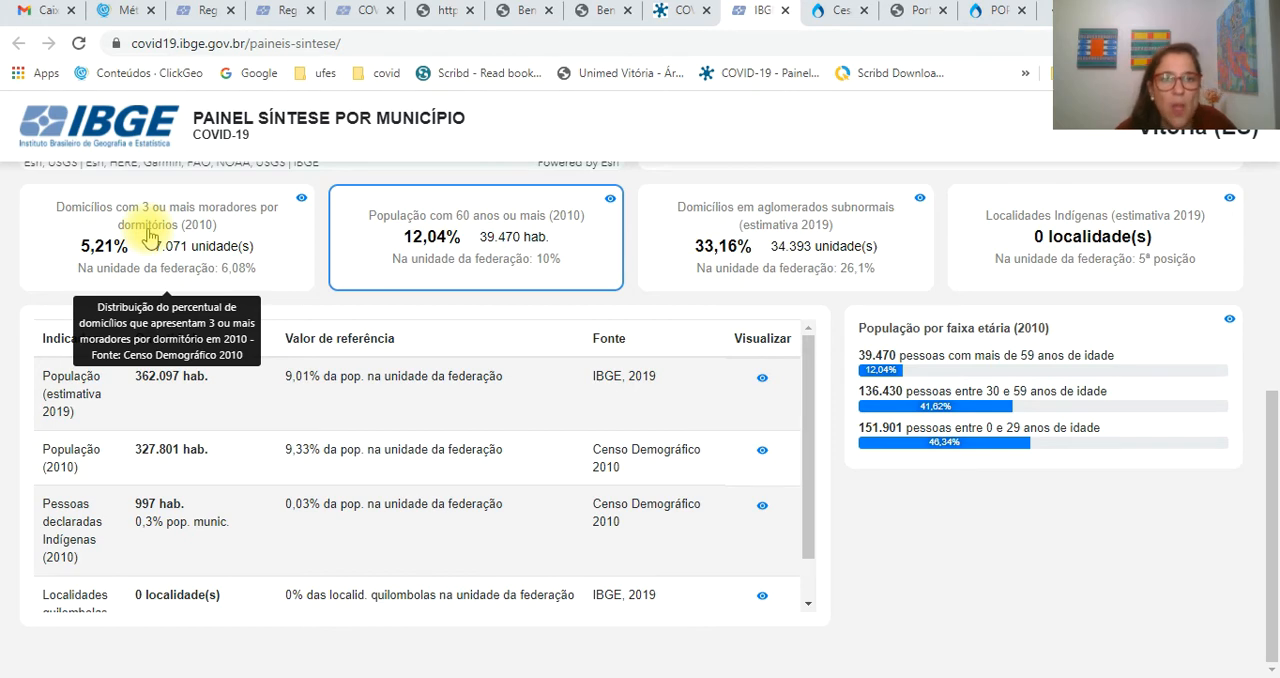
{"action": "mouse_move", "coordinate": [400, 242]}
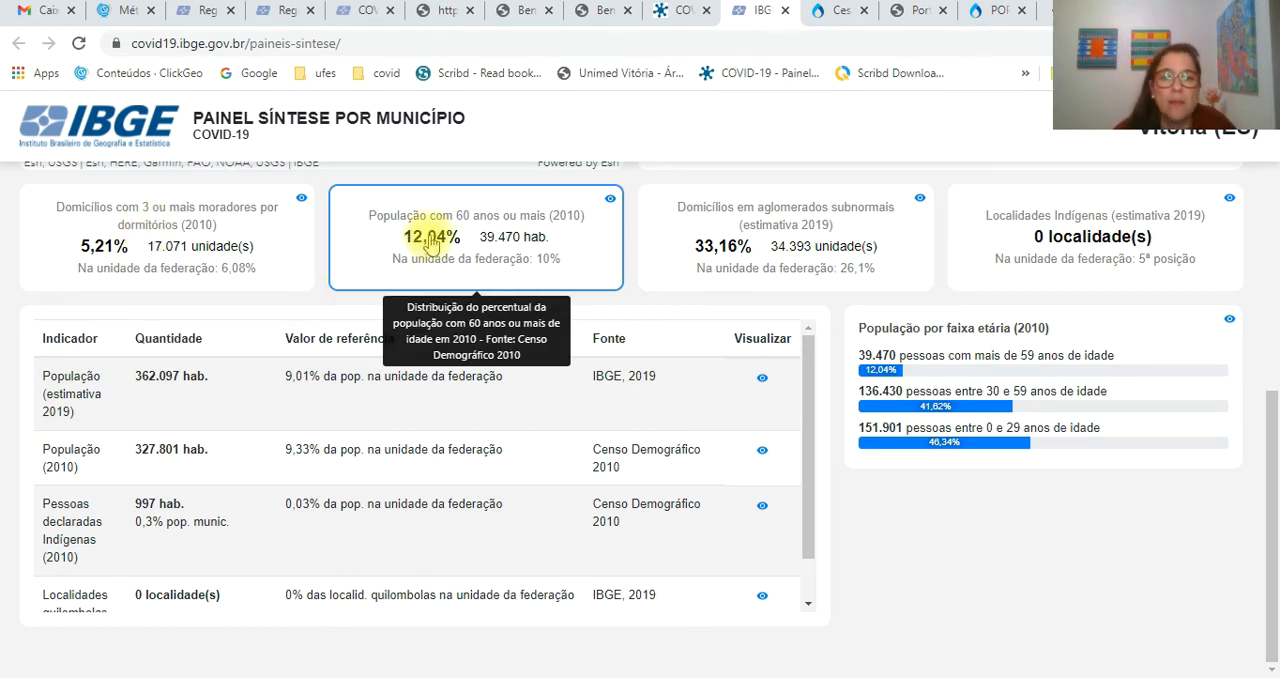
{"action": "mouse_move", "coordinate": [755, 233]}
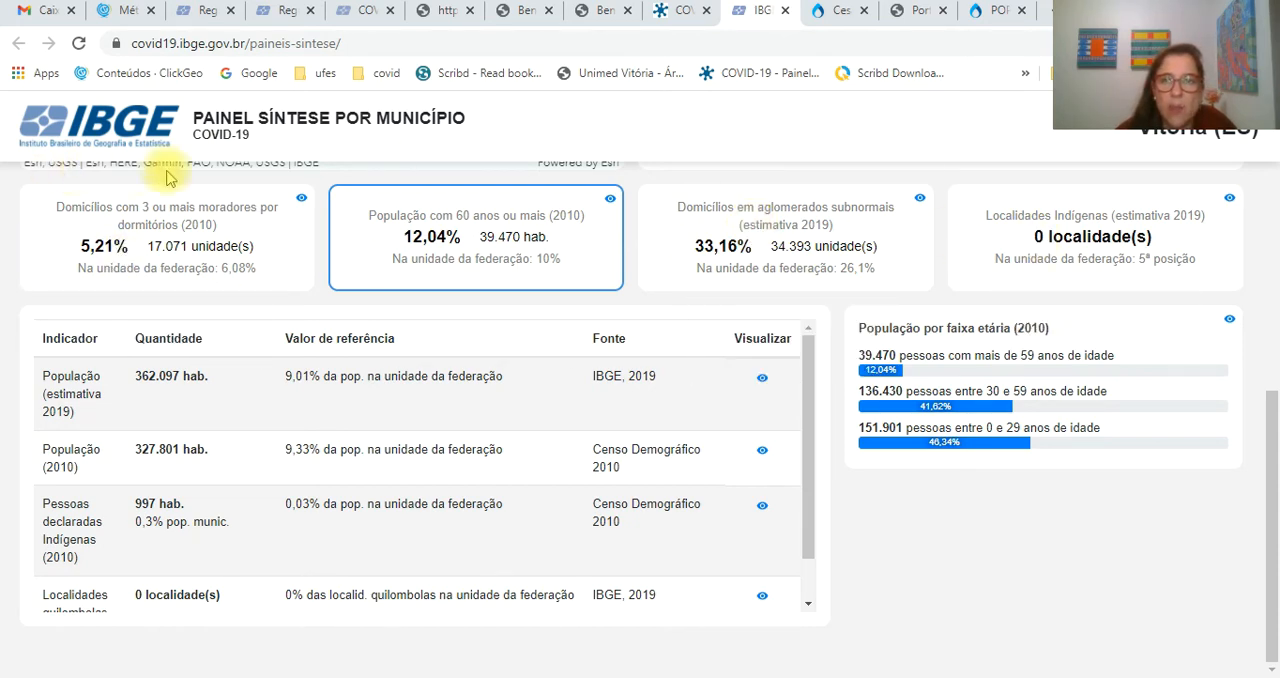
- Switch to Excel, save the workbook DADOS-QGIS-AULA-06-07.xlsx and dismiss its window
{"action": "left_click", "coordinate": [710, 677]}
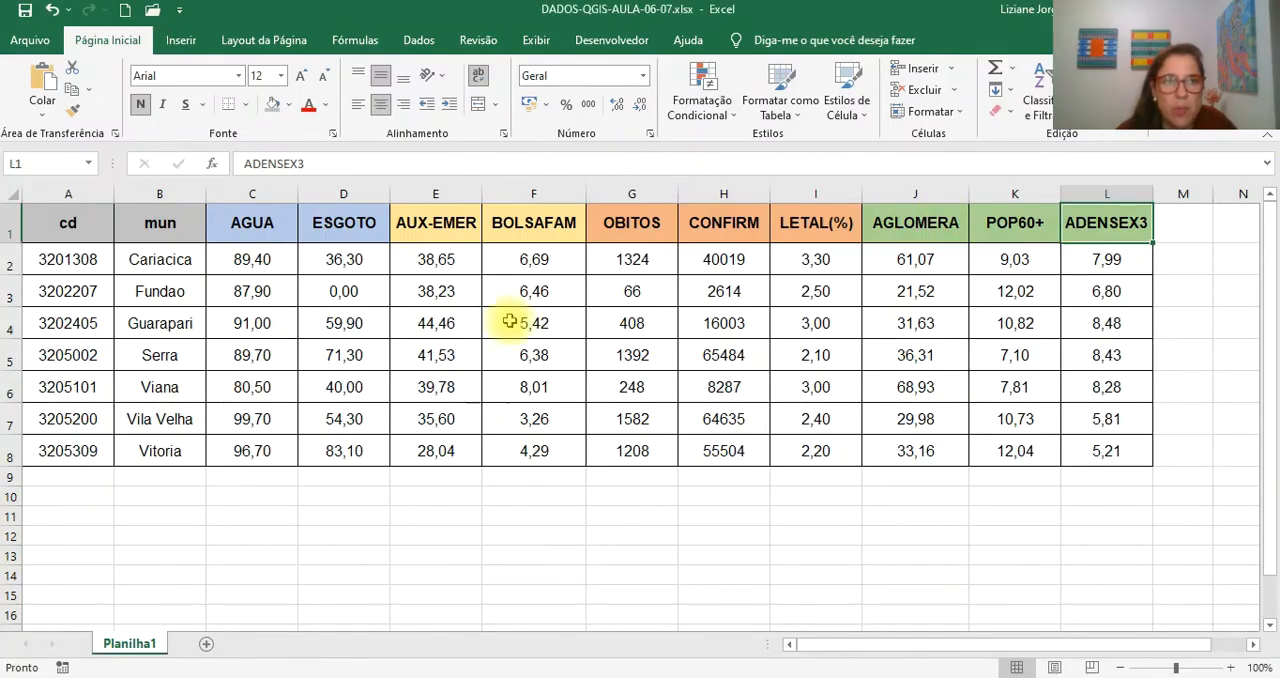
{"action": "left_click", "coordinate": [26, 13]}
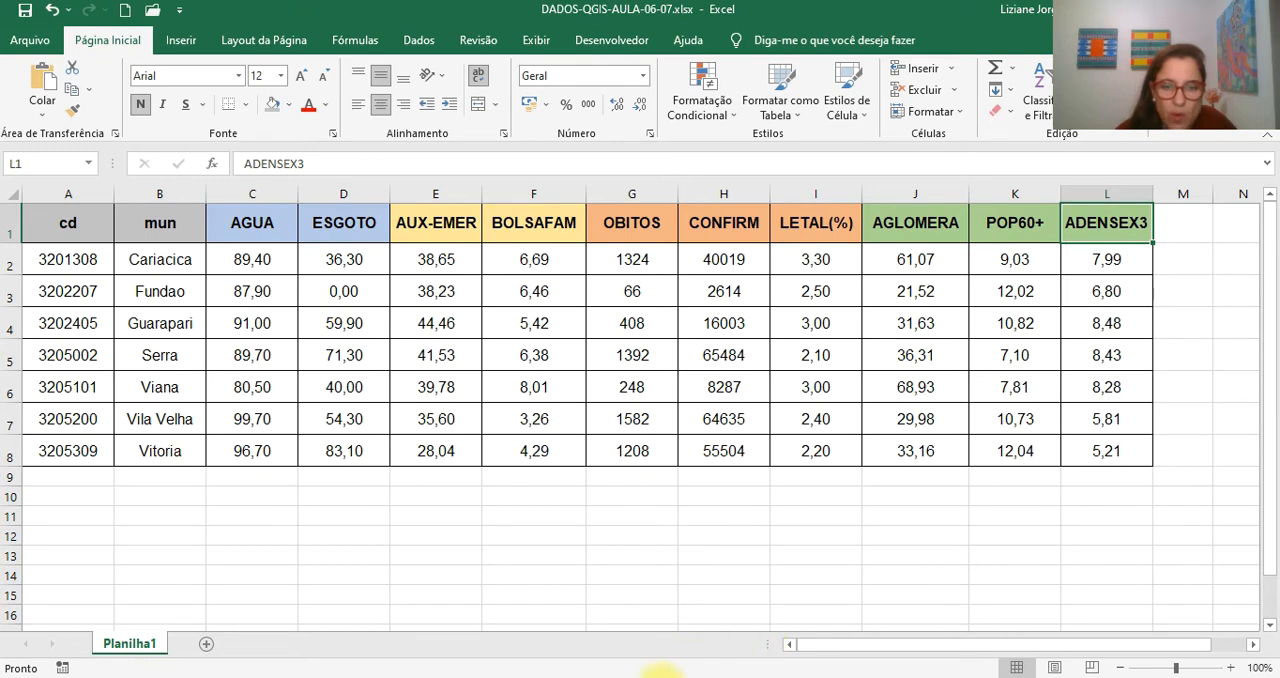
{"action": "left_click", "coordinate": [621, 677]}
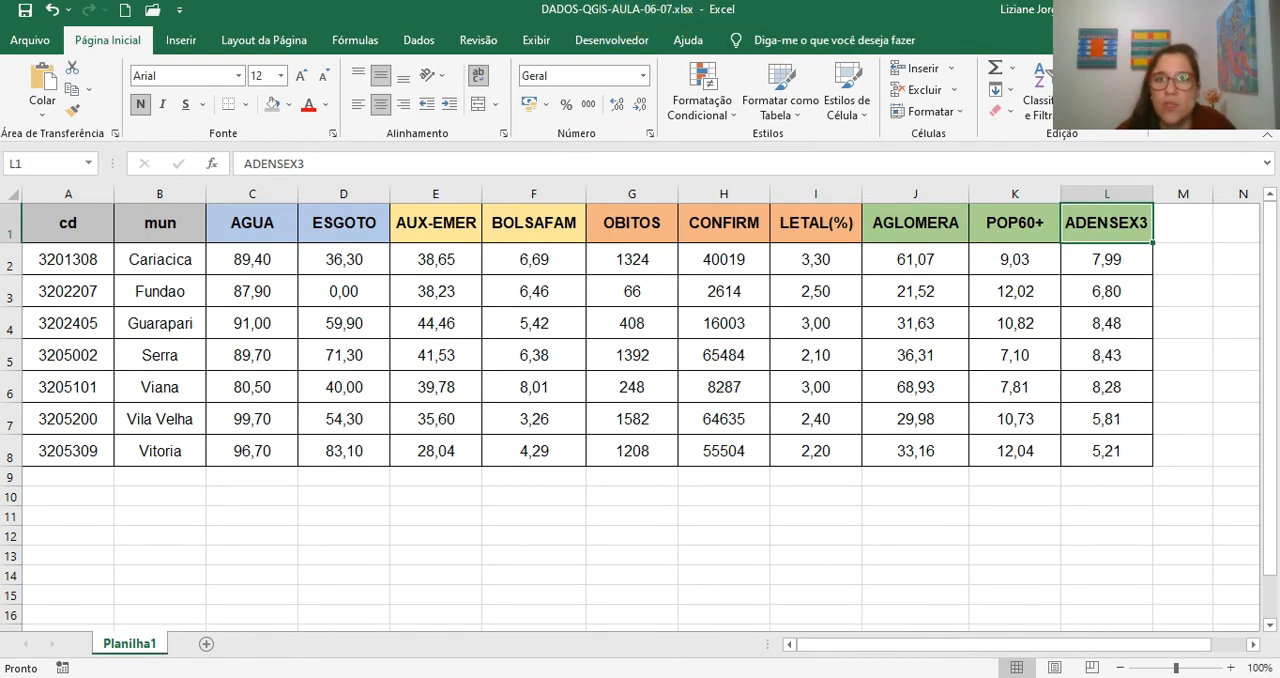
{"action": "left_click", "coordinate": [1172, 10]}
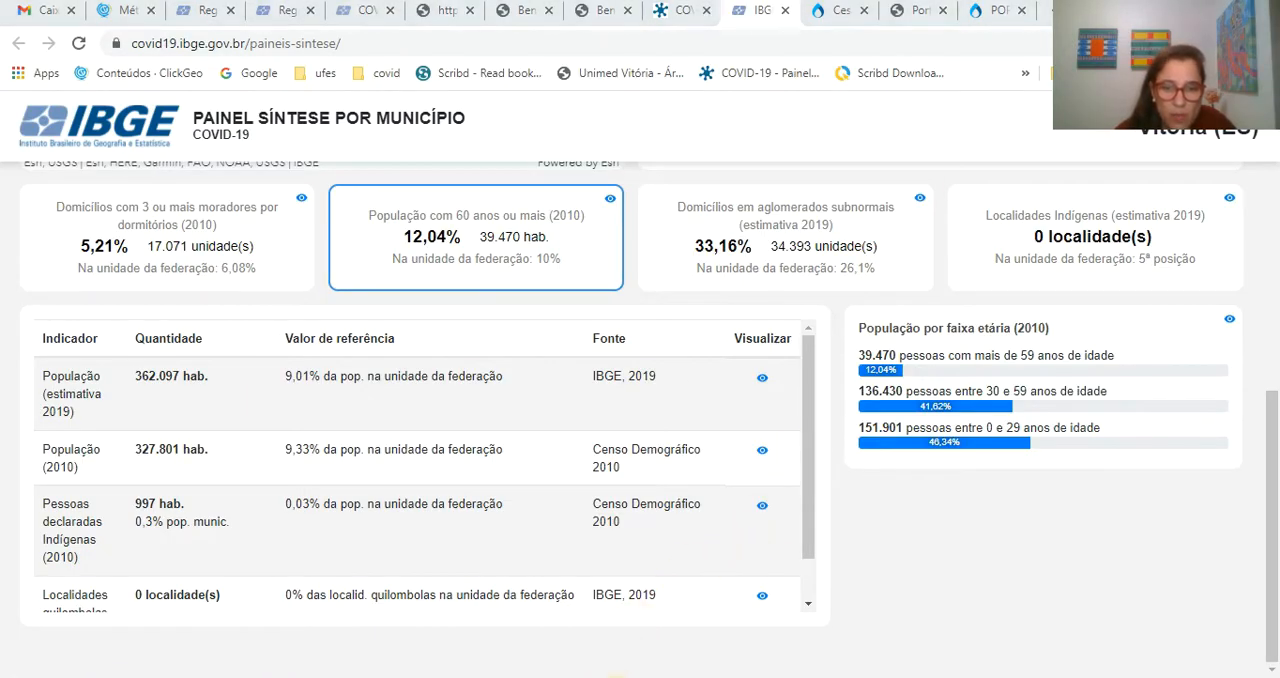
- Switch to QGIS and open the attribute table of the DENSIDADE-RMGV layer
{"action": "mouse_move", "coordinate": [410, 675]}
{"action": "left_click", "coordinate": [408, 630]}
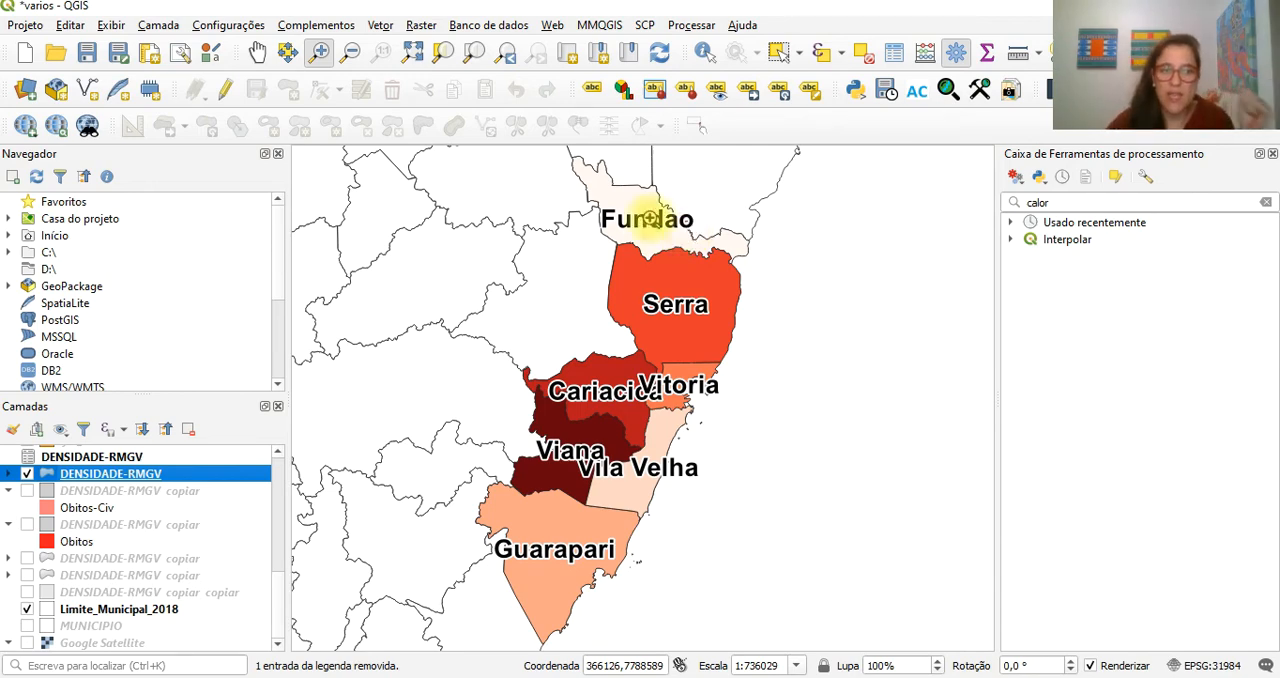
{"action": "right_click", "coordinate": [95, 476]}
{"action": "left_click", "coordinate": [196, 298]}
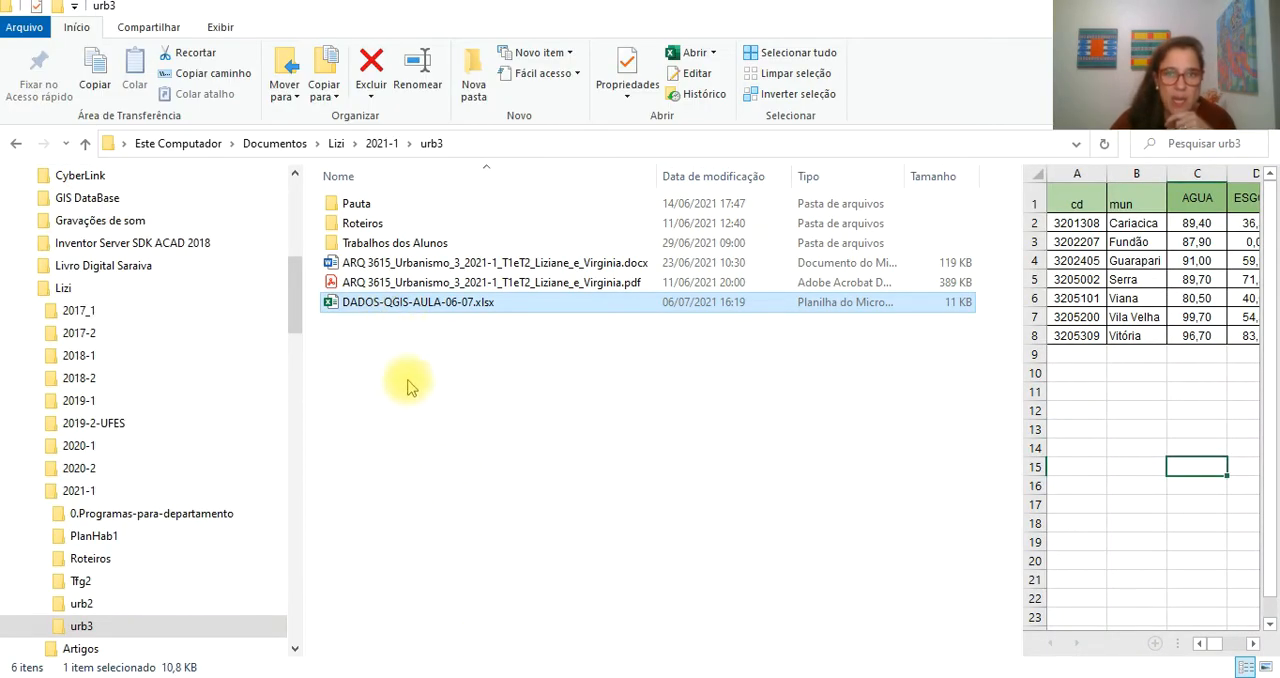
- Close the open DENSIDADE-RMGV attribute tables and add DADOS-QGIS-AULA-06-07.xlsx from the urb3 folder to the QGIS project's layers
{"action": "left_click", "coordinate": [515, 428]}
{"action": "left_click", "coordinate": [457, 309]}
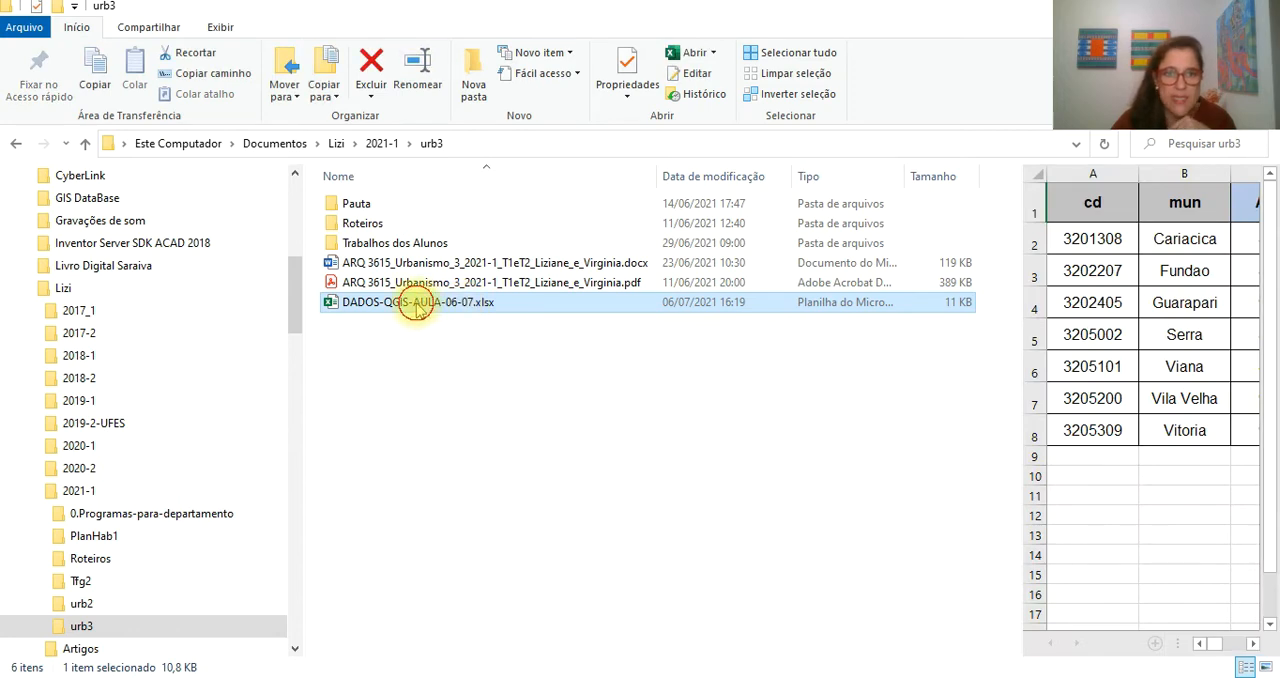
{"action": "left_click_drag", "start_coordinate": [417, 308], "coordinate": [621, 677]}
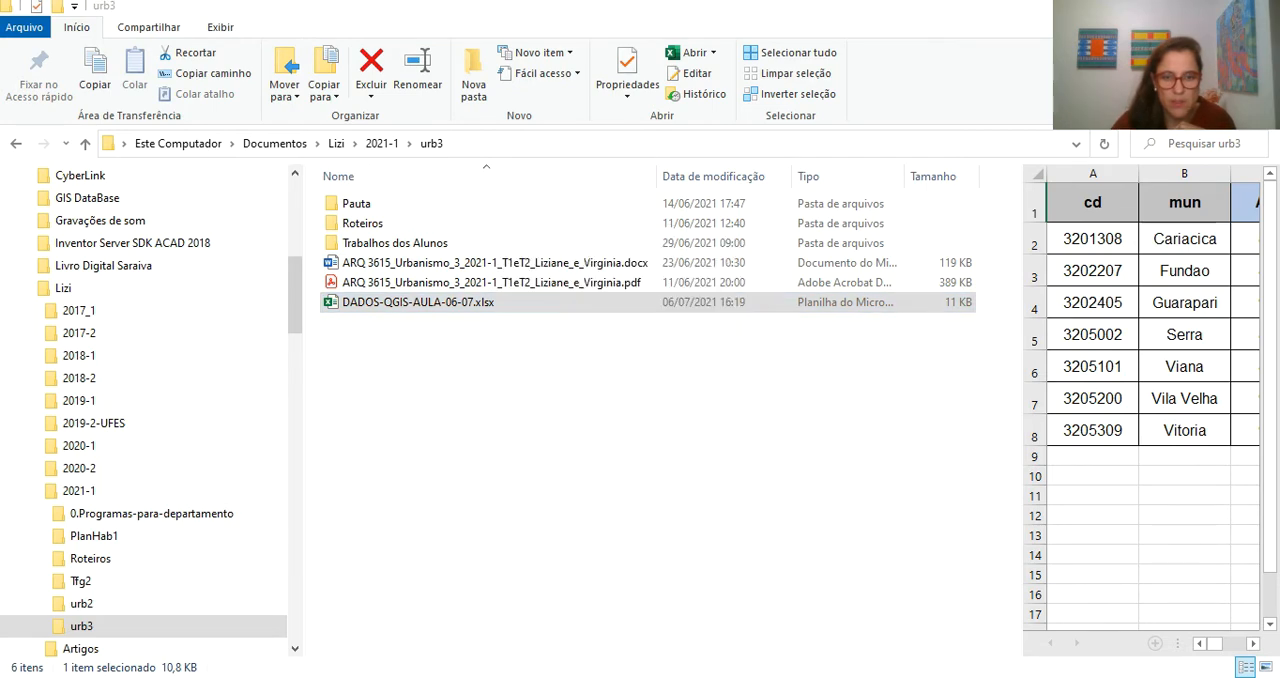
{"action": "mouse_move", "coordinate": [669, 676]}
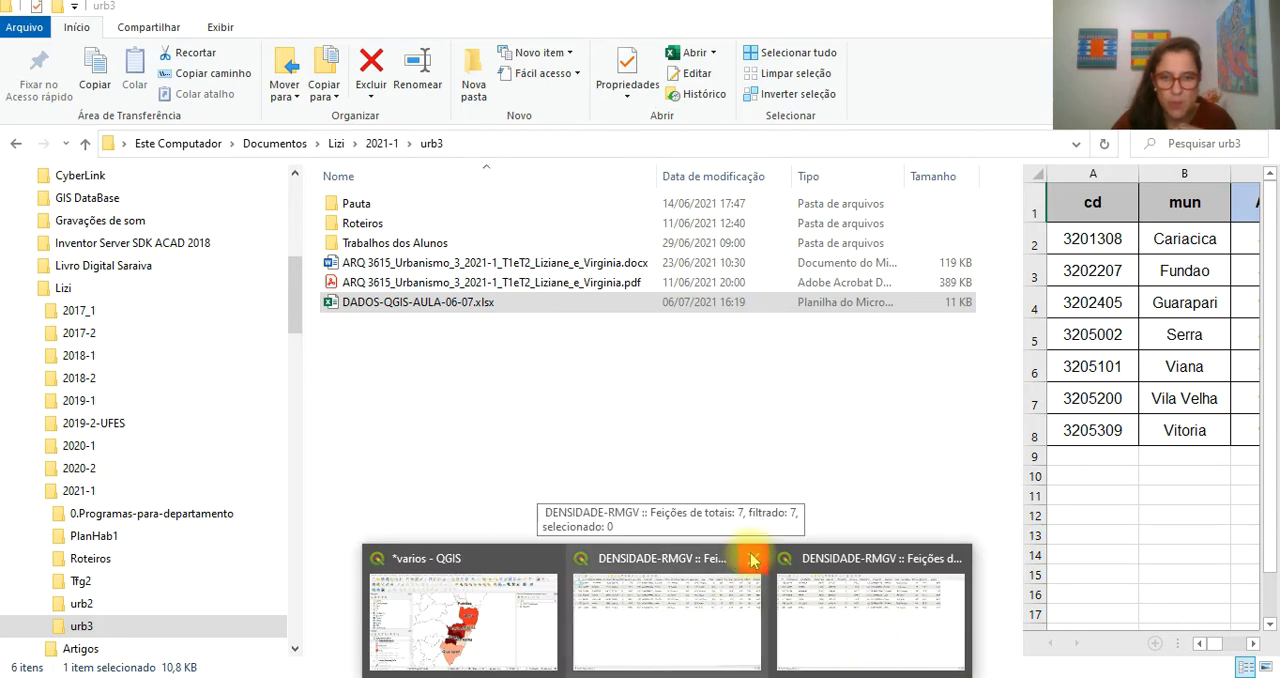
{"action": "left_click", "coordinate": [855, 558]}
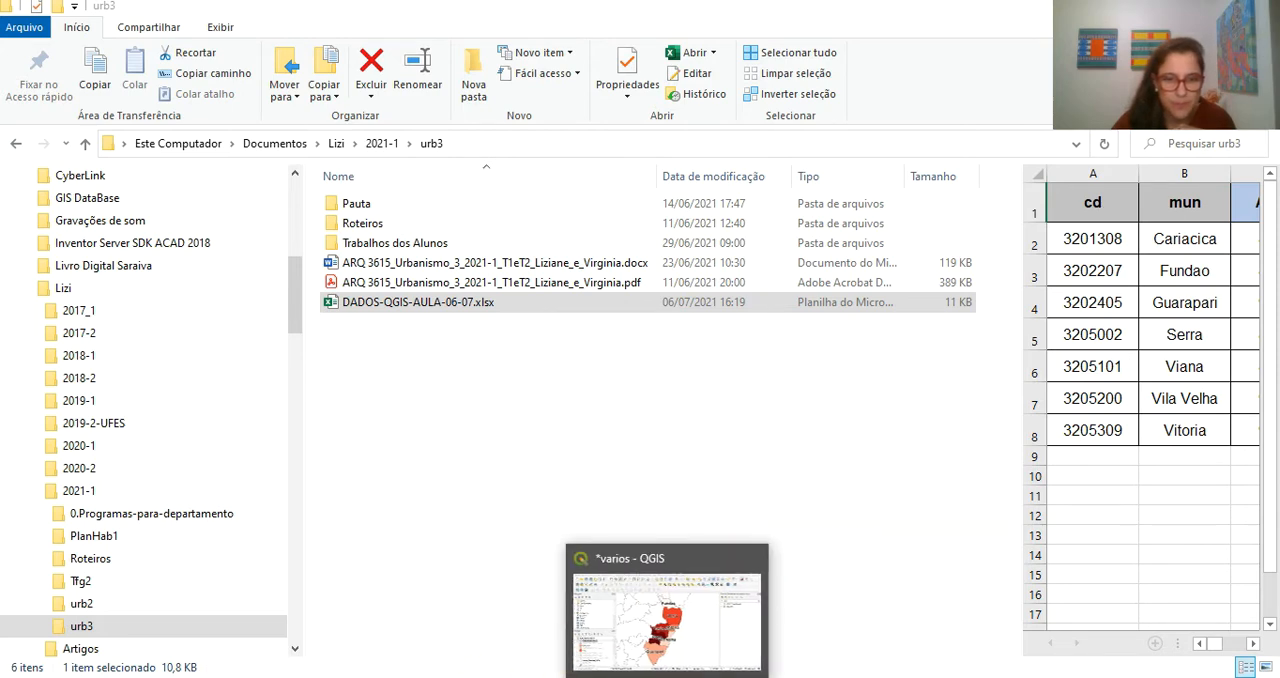
{"action": "left_click_drag", "start_coordinate": [418, 311], "coordinate": [131, 465]}
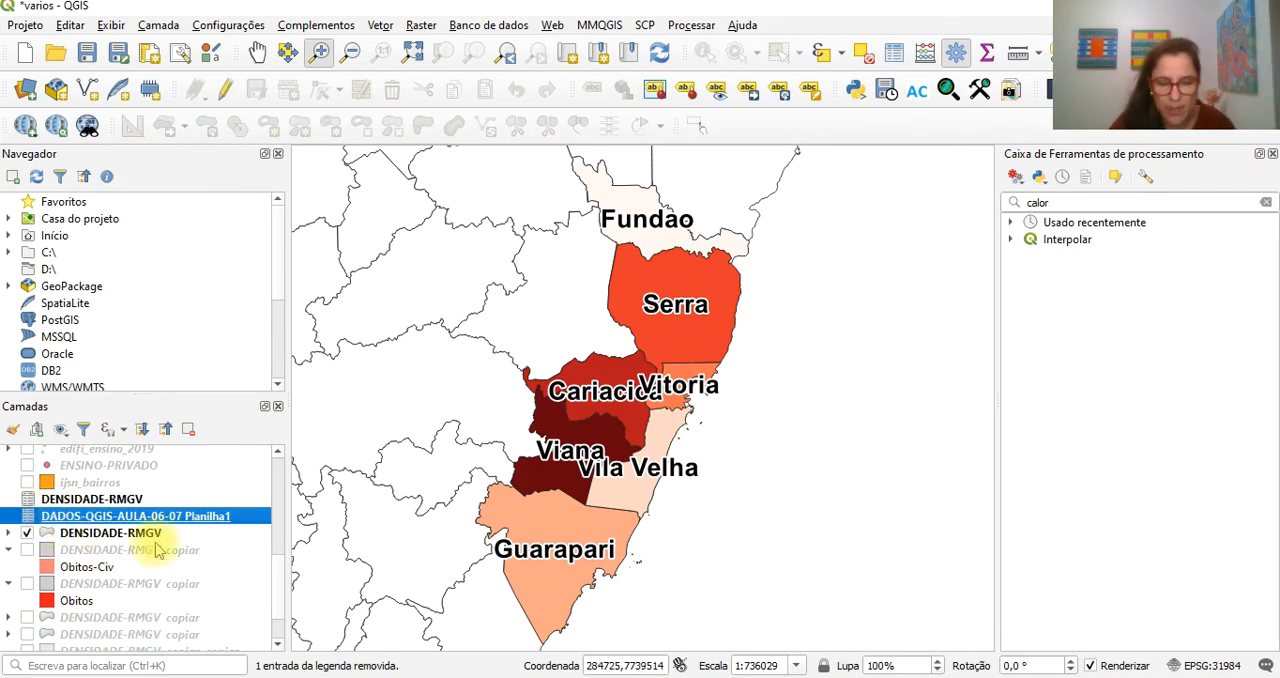
- Open the properties of the DENSIDADE-RMGV polygon layer and display its Uniões settings
{"action": "left_click", "coordinate": [98, 536]}
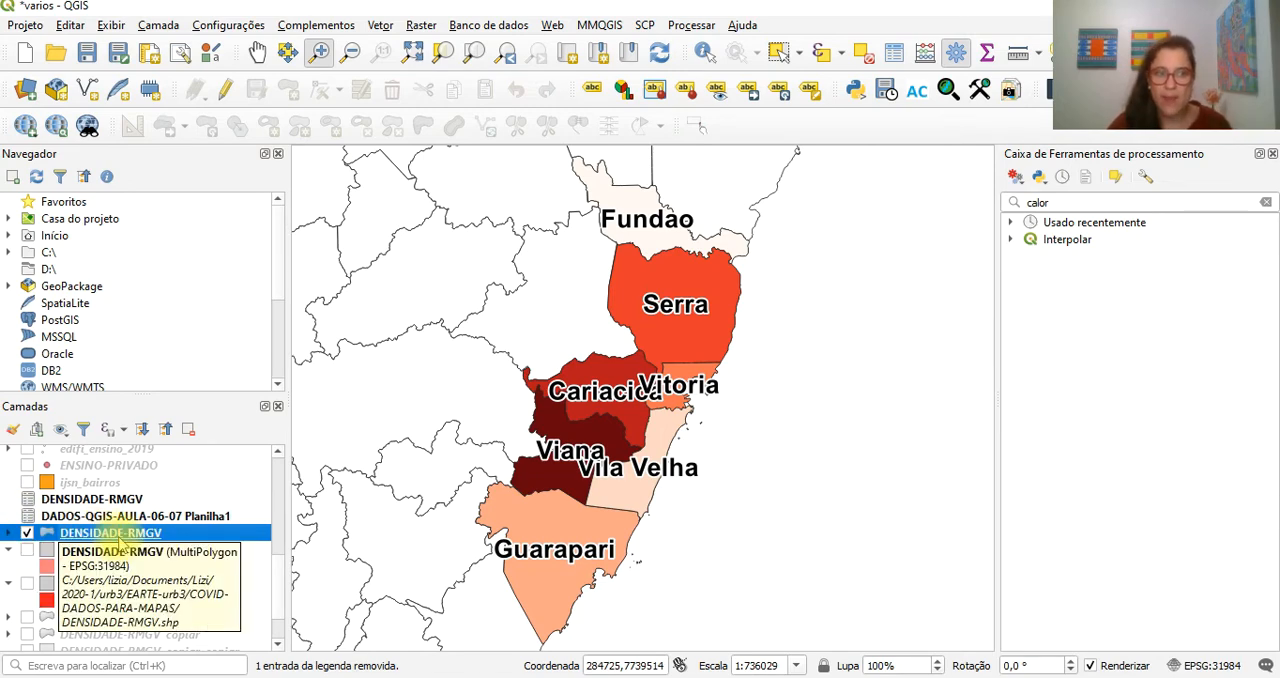
{"action": "left_click", "coordinate": [103, 541]}
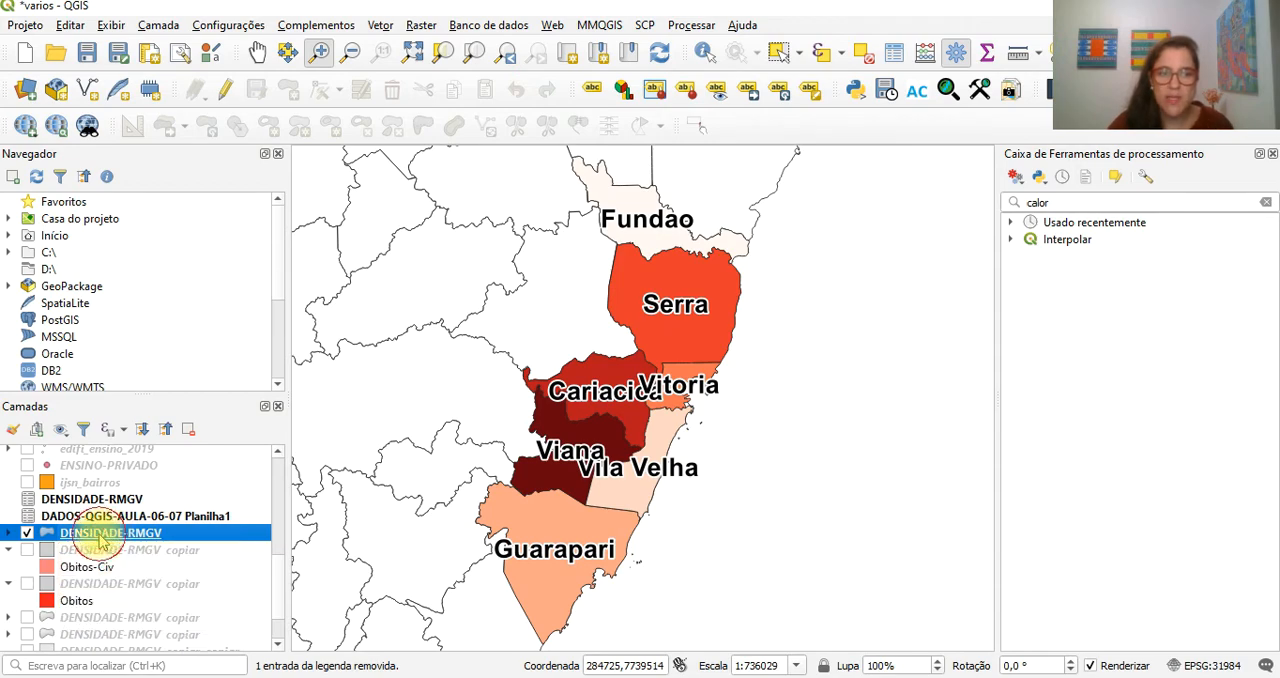
{"action": "double_click", "coordinate": [103, 541]}
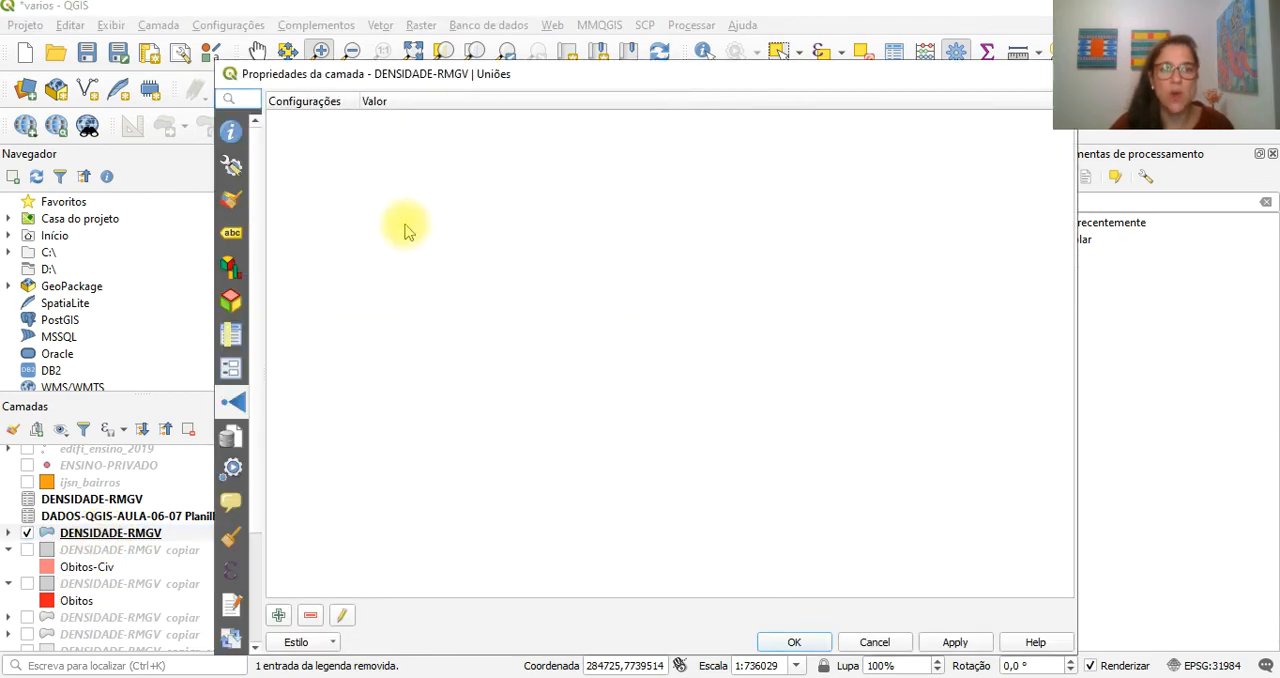
{"action": "left_click", "coordinate": [231, 202]}
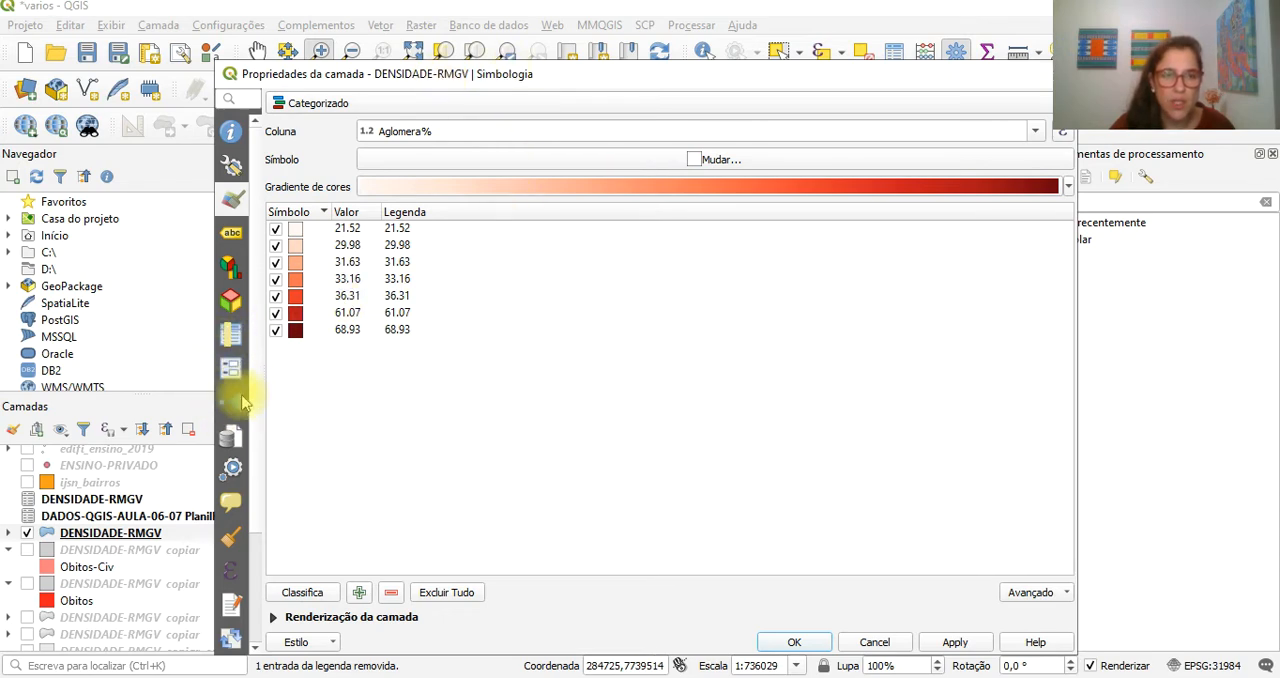
{"action": "left_click", "coordinate": [234, 404]}
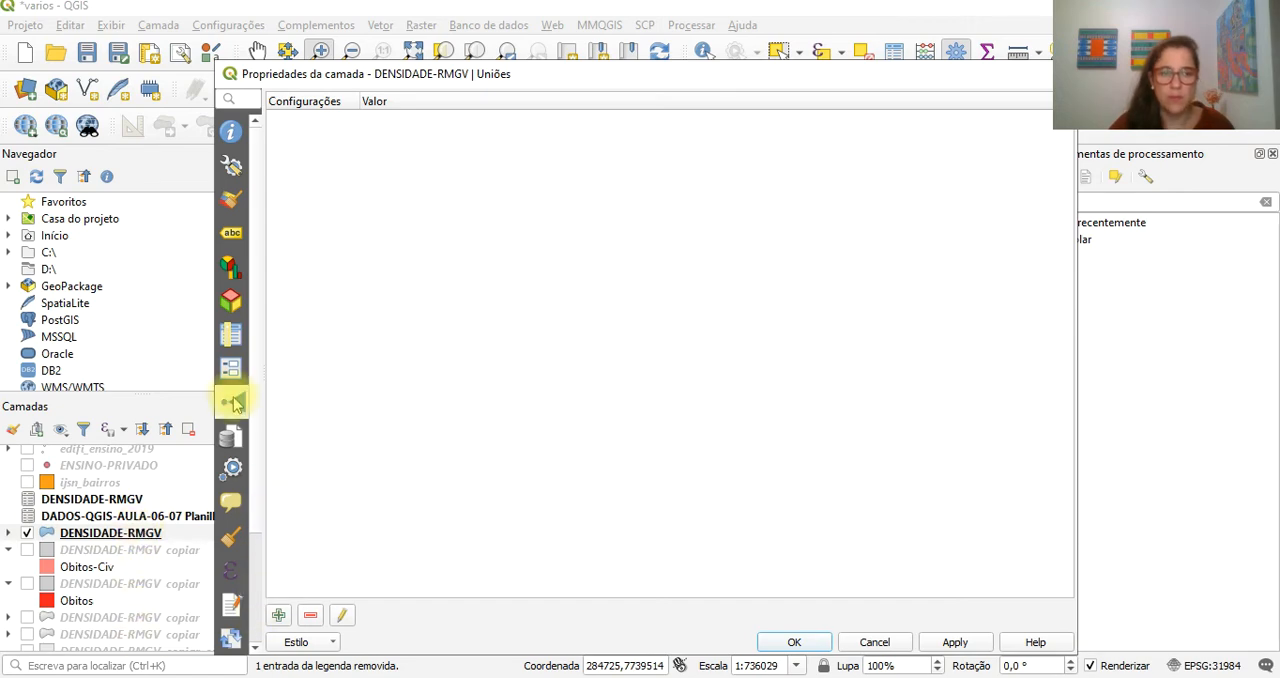
- Add a vector join with DADOS-QGIS-AULA-06-07 Planilha1, using cd as the join field and CD_GEOCODM as the target field
{"action": "left_click", "coordinate": [277, 613]}
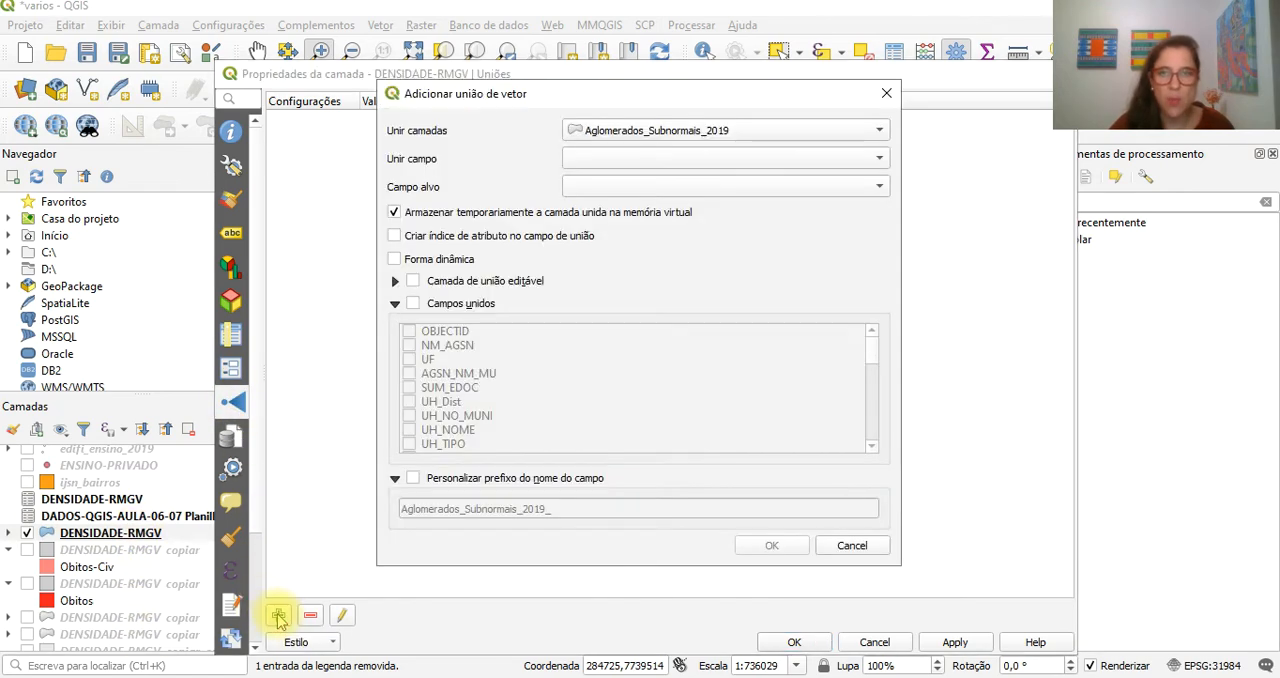
{"action": "left_click", "coordinate": [725, 137]}
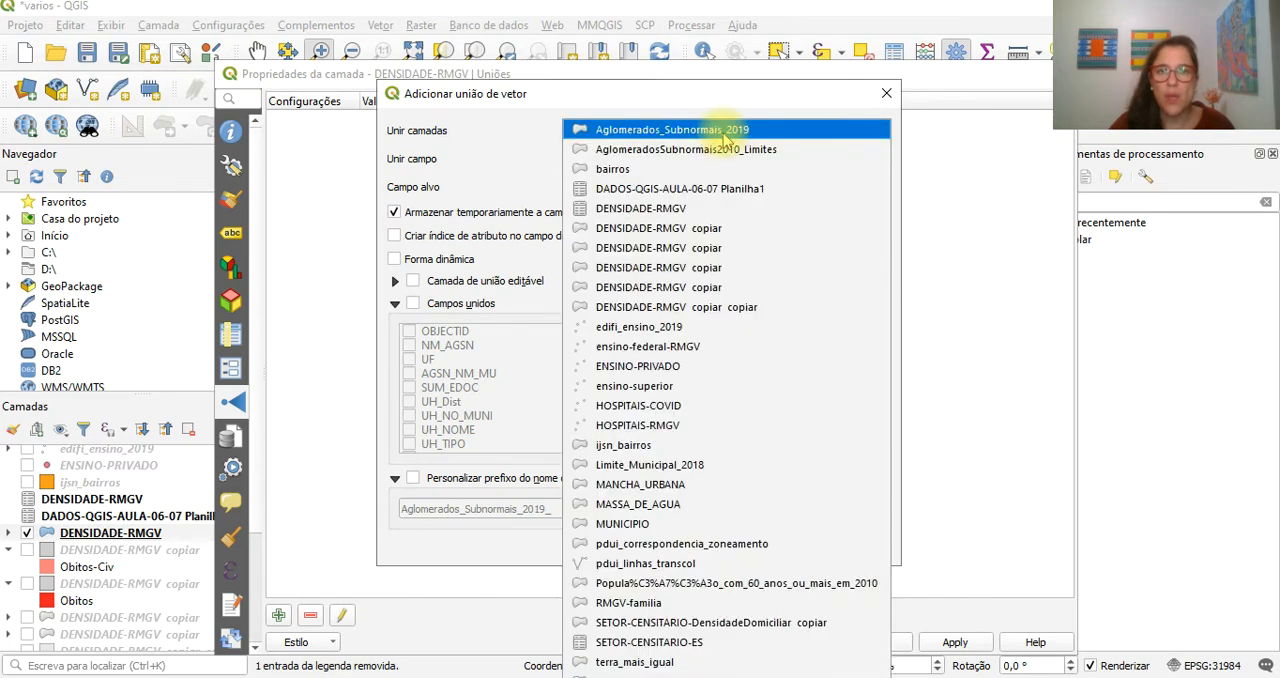
{"action": "left_click", "coordinate": [727, 192]}
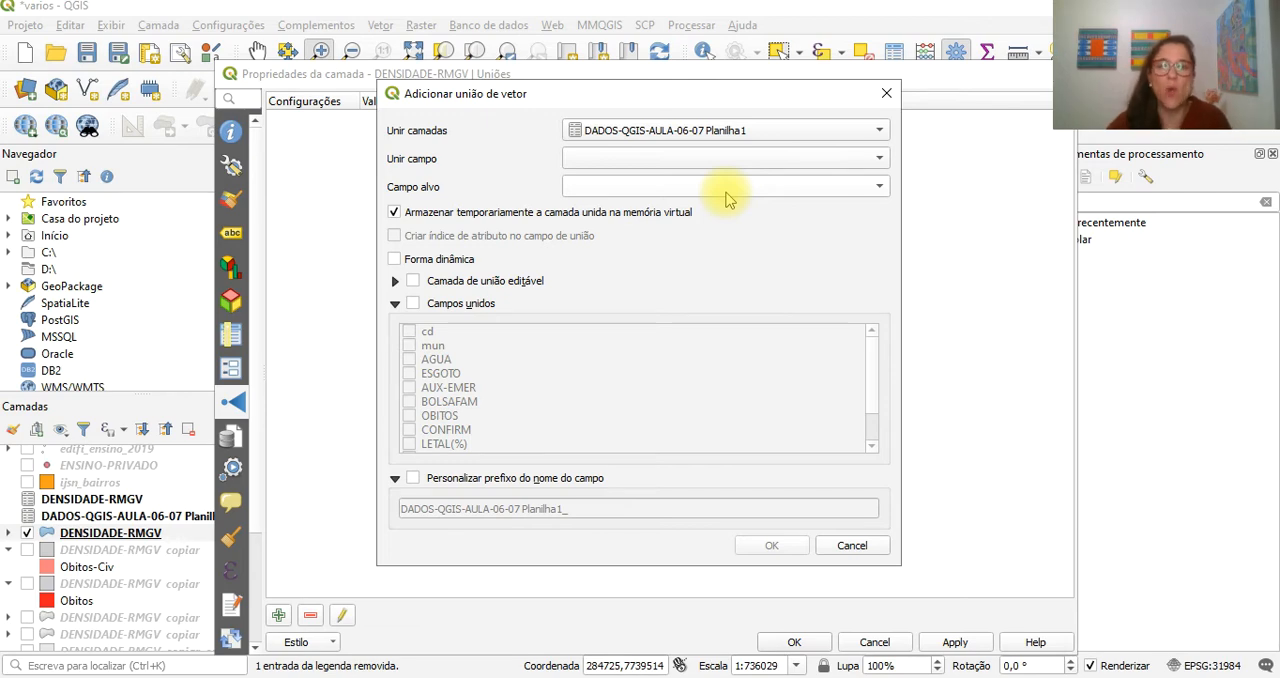
{"action": "left_click", "coordinate": [718, 158]}
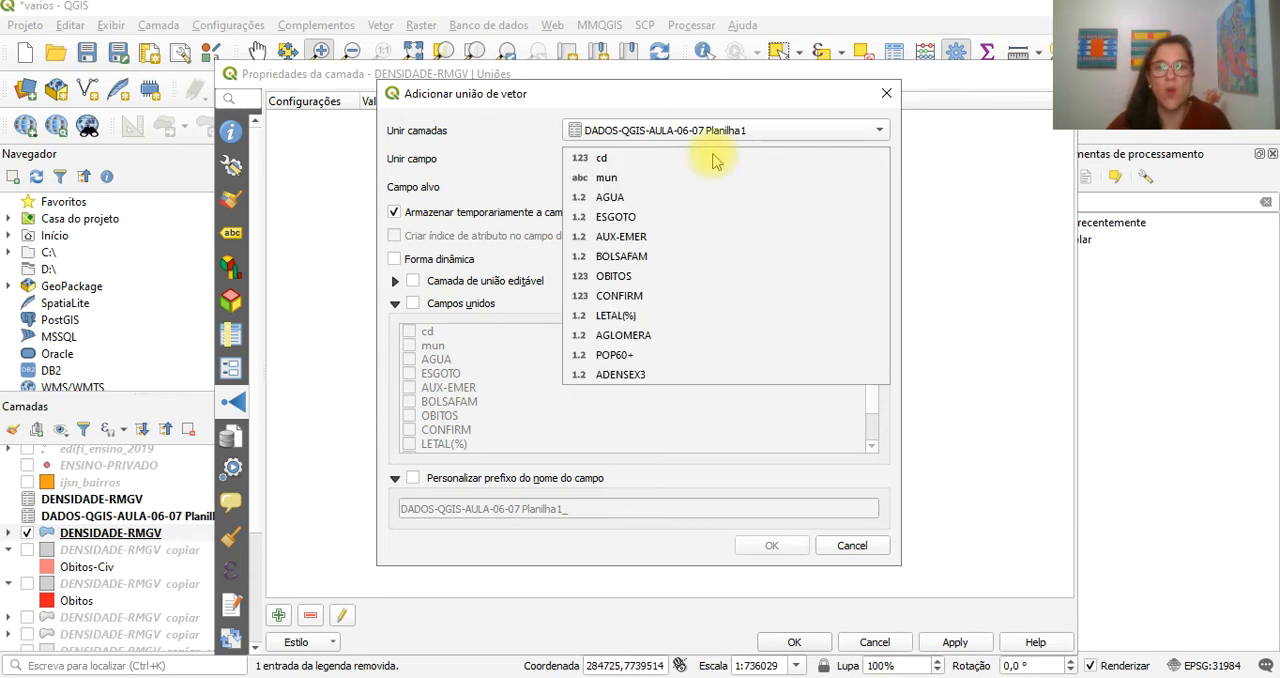
{"action": "left_click", "coordinate": [622, 160]}
{"action": "left_click", "coordinate": [627, 187]}
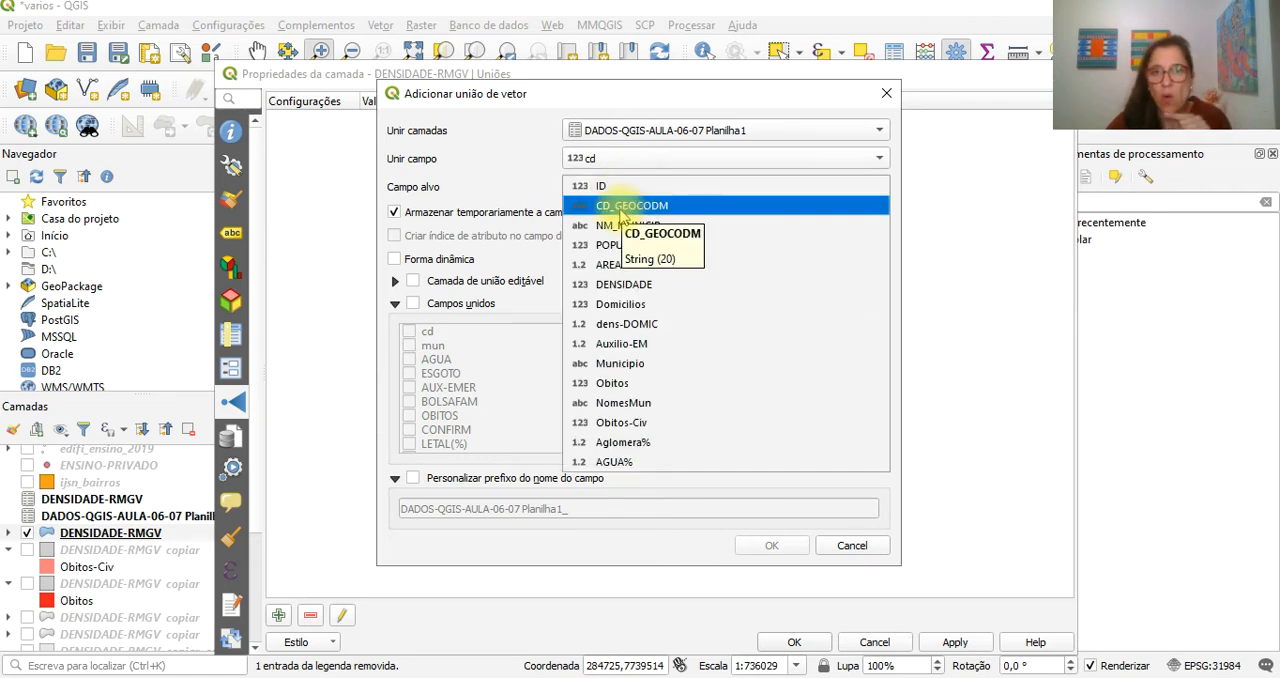
{"action": "left_click", "coordinate": [620, 208]}
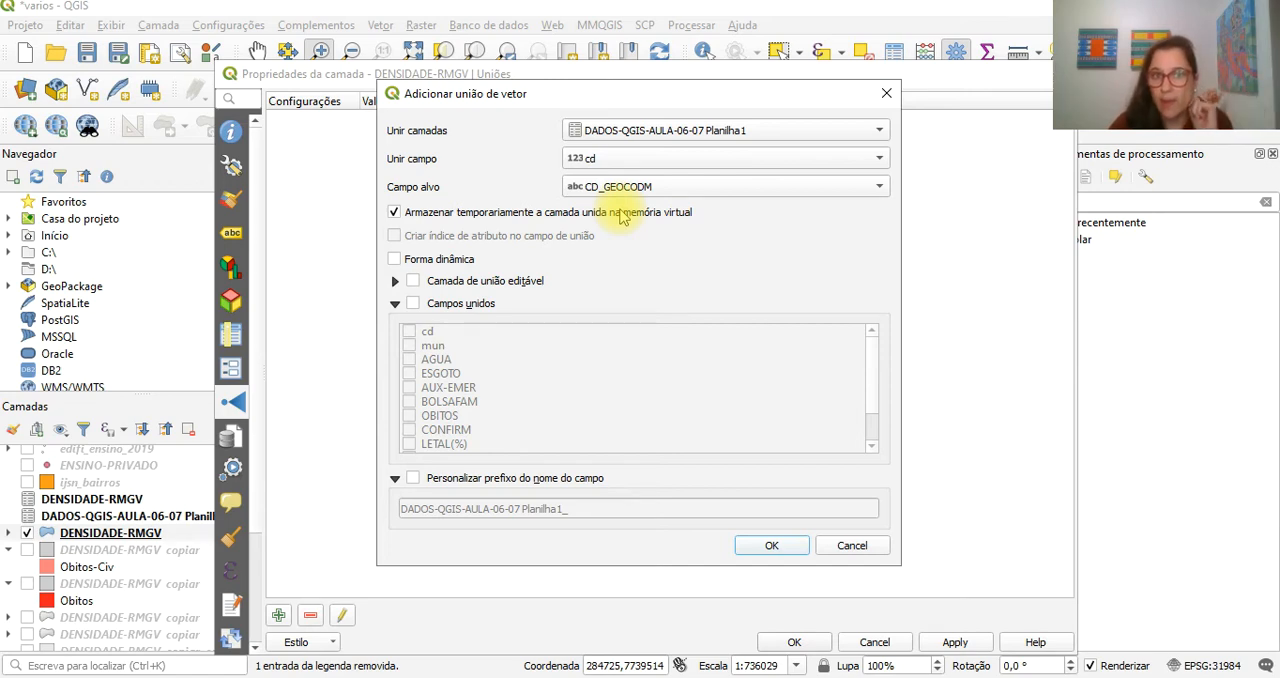
- Limit the joined fields to mun, AGUA, ESGOTO, AUX-EMER, BOLSAFAM, OBITOS, CONFIRM, LETAL(%), AGLOMERA, POP60+ and ADENSEX3, leaving out cd
{"action": "left_click", "coordinate": [413, 305]}
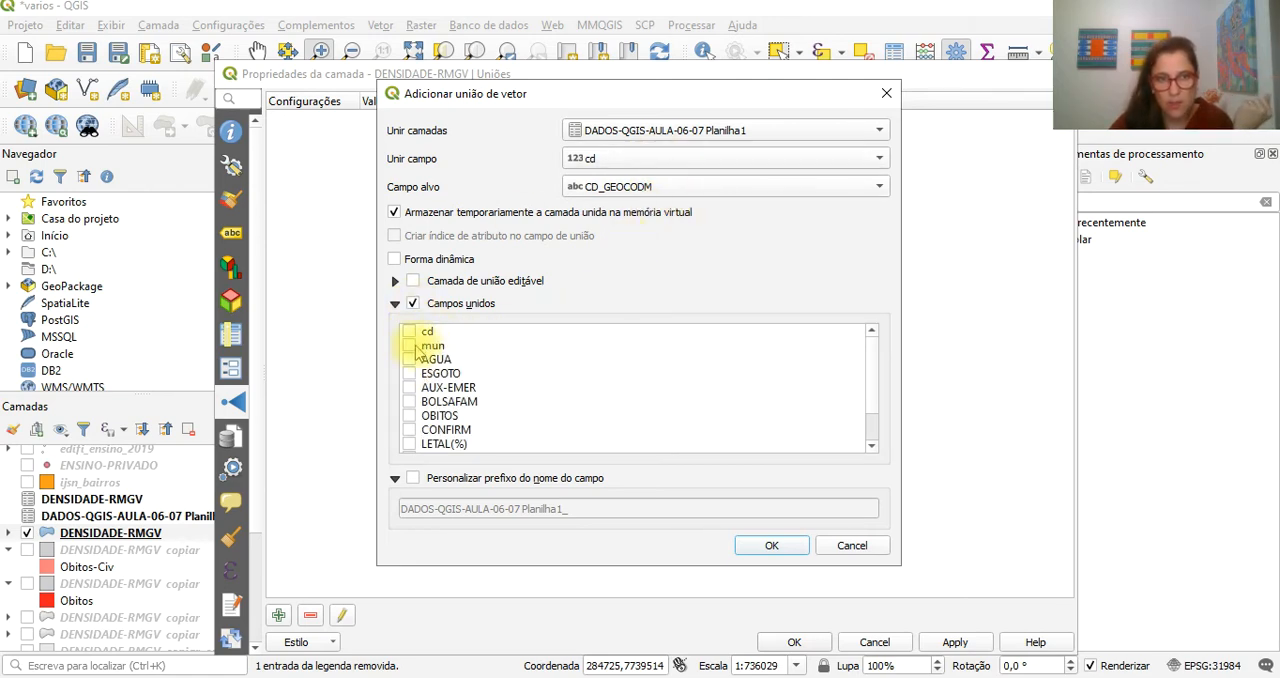
{"action": "left_click", "coordinate": [409, 346]}
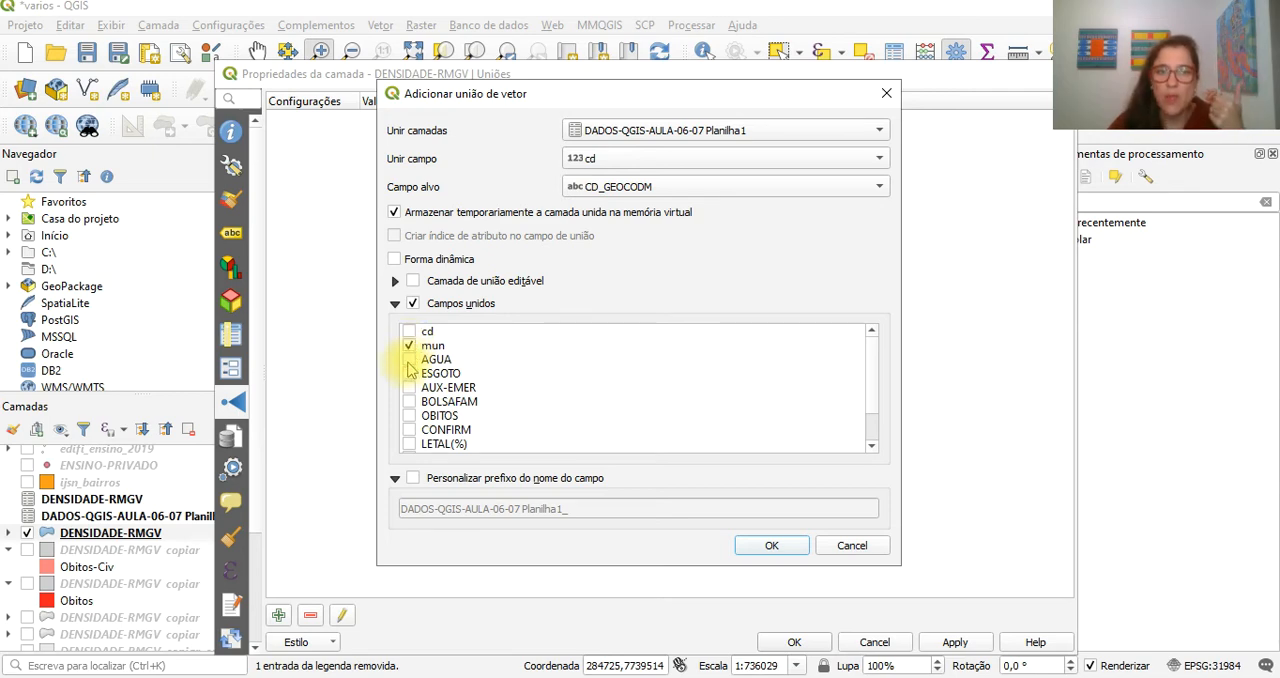
{"action": "left_click", "coordinate": [409, 360]}
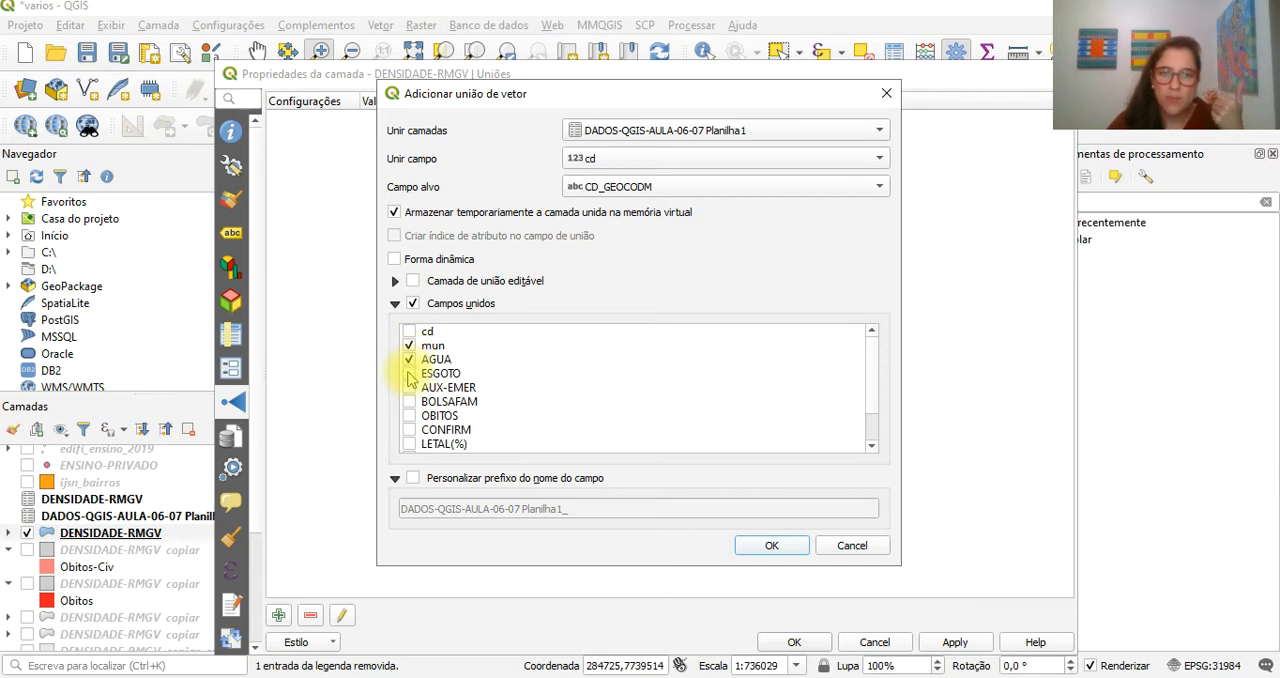
{"action": "left_click", "coordinate": [409, 373]}
{"action": "left_click", "coordinate": [409, 387]}
{"action": "left_click", "coordinate": [409, 401]}
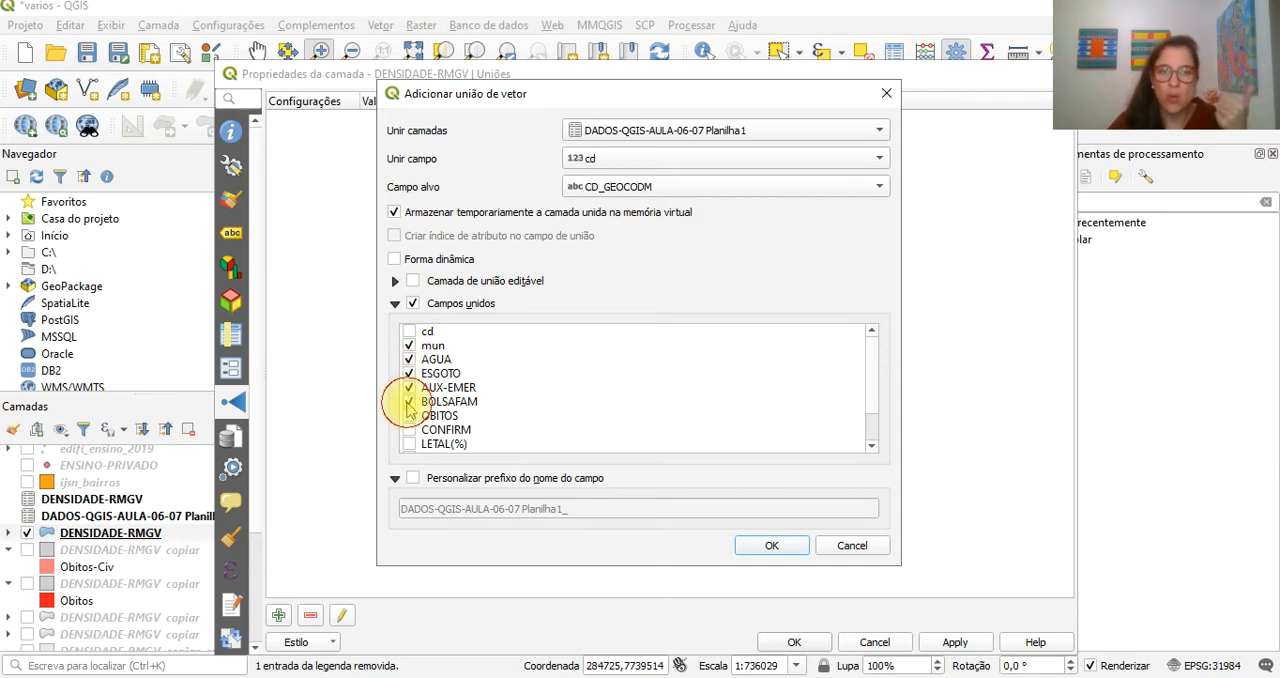
{"action": "left_click", "coordinate": [409, 415]}
{"action": "left_click", "coordinate": [409, 429]}
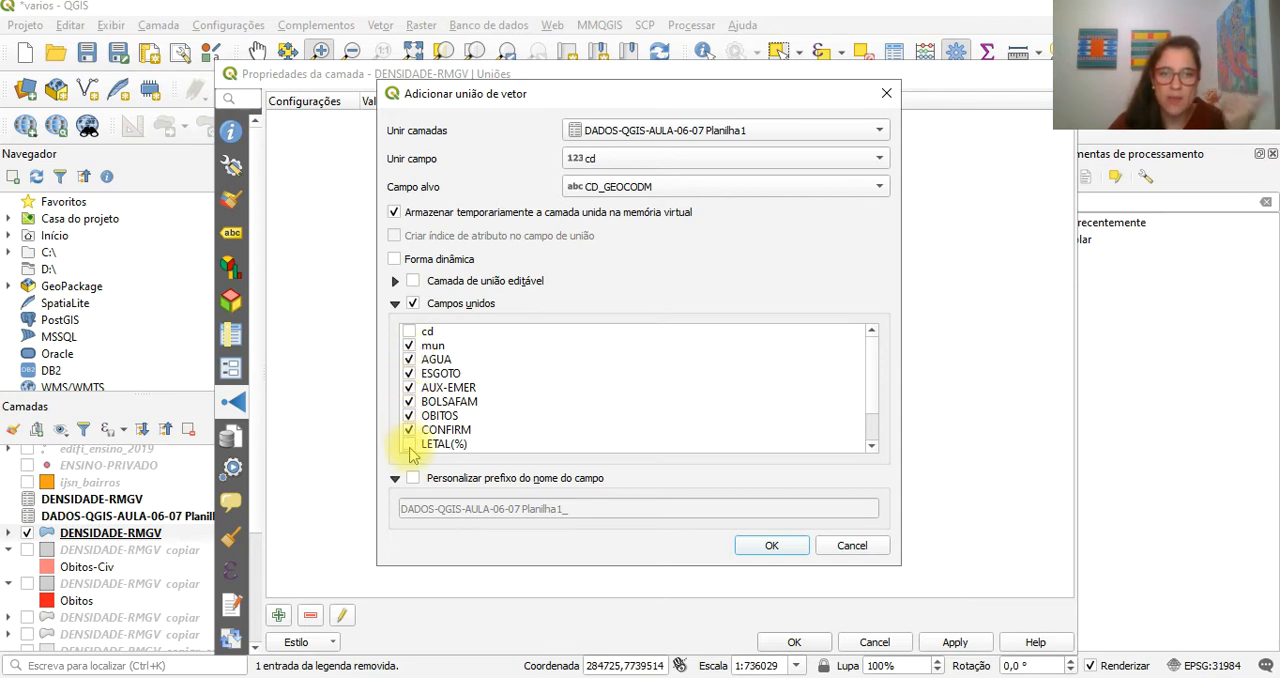
{"action": "left_click", "coordinate": [409, 443]}
{"action": "scroll", "coordinate": [409, 443], "scroll_direction": "down", "scroll_amount": 1}
{"action": "left_click", "coordinate": [409, 415]}
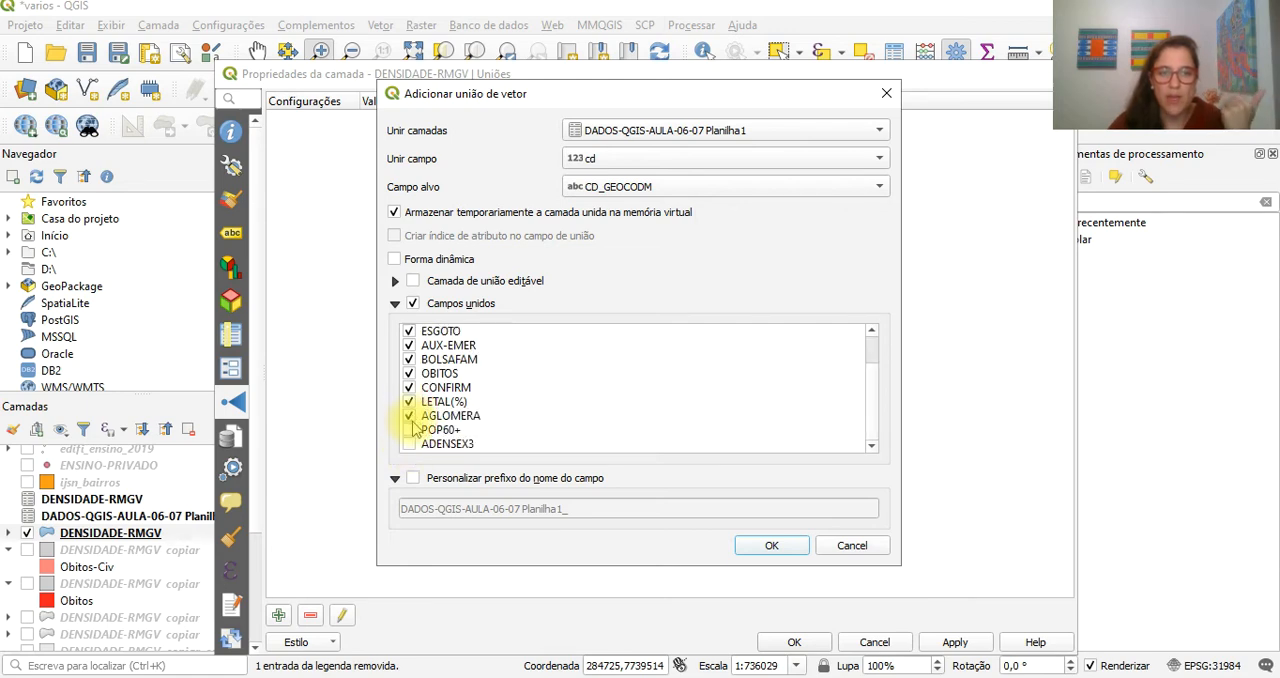
{"action": "left_click", "coordinate": [409, 429]}
{"action": "left_click", "coordinate": [409, 443]}
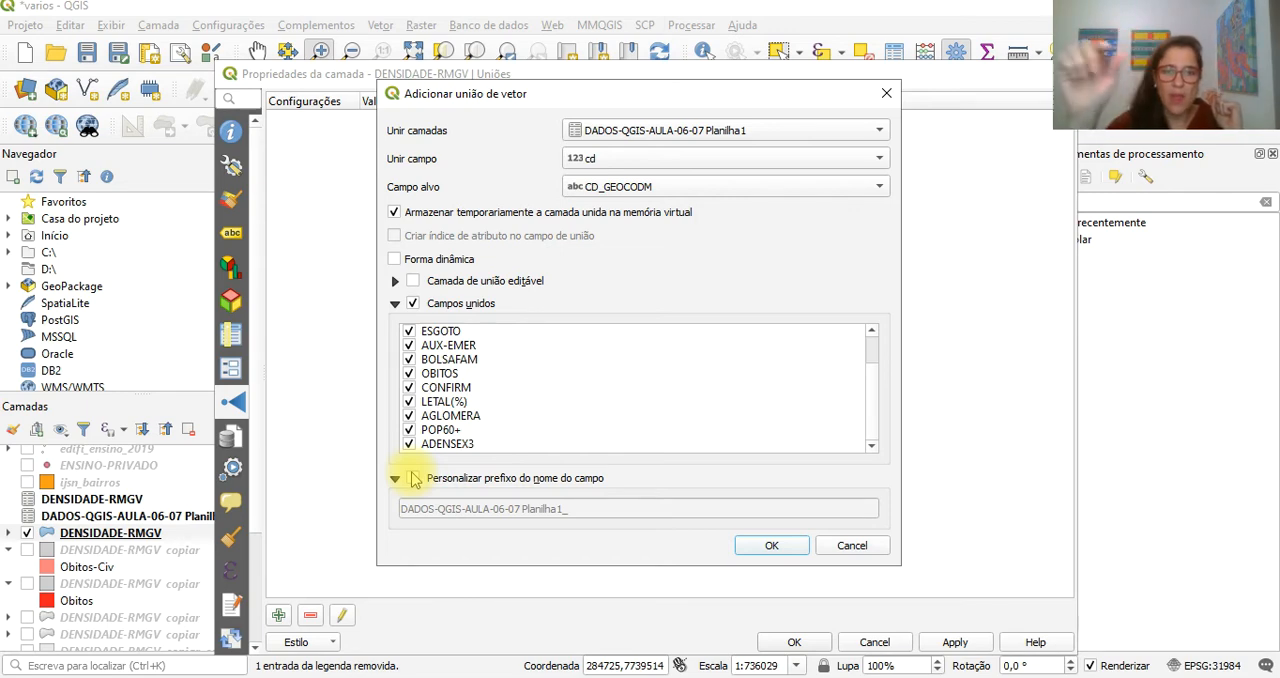
- Set the custom field name prefix to * and apply the join to the DENSIDADE-RMGV layer
{"action": "left_click", "coordinate": [413, 478]}
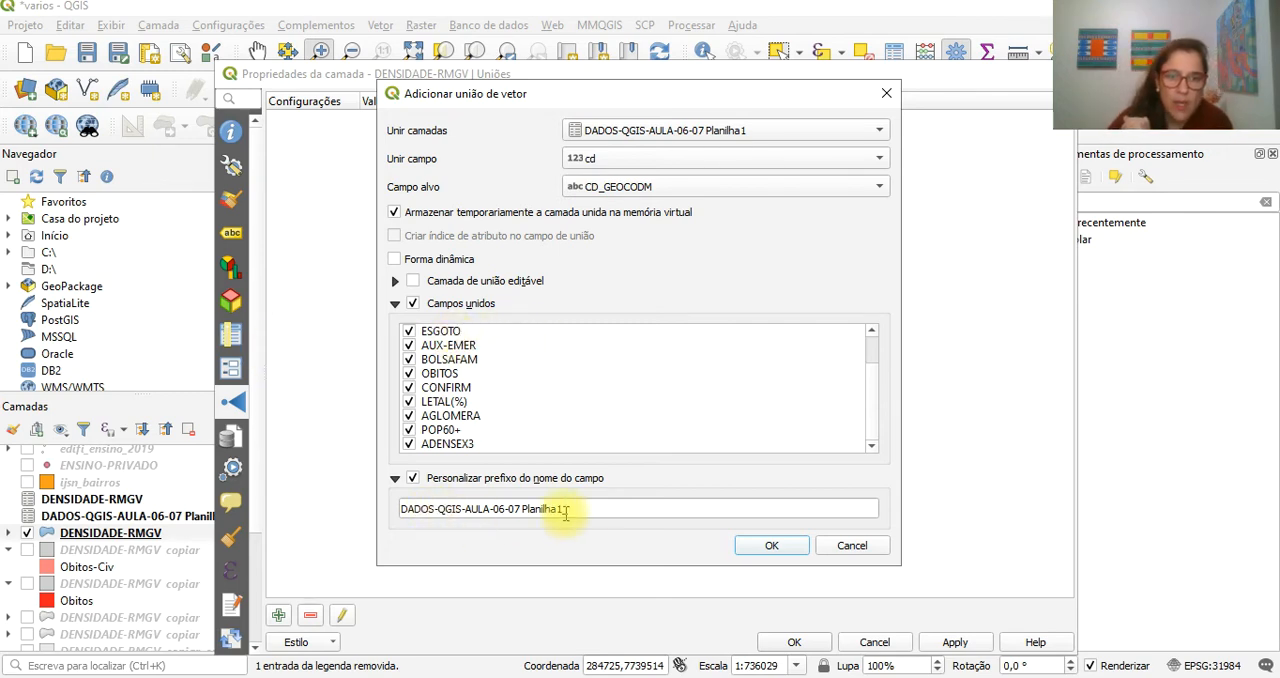
{"action": "left_click_drag", "start_coordinate": [600, 509], "coordinate": [357, 506]}
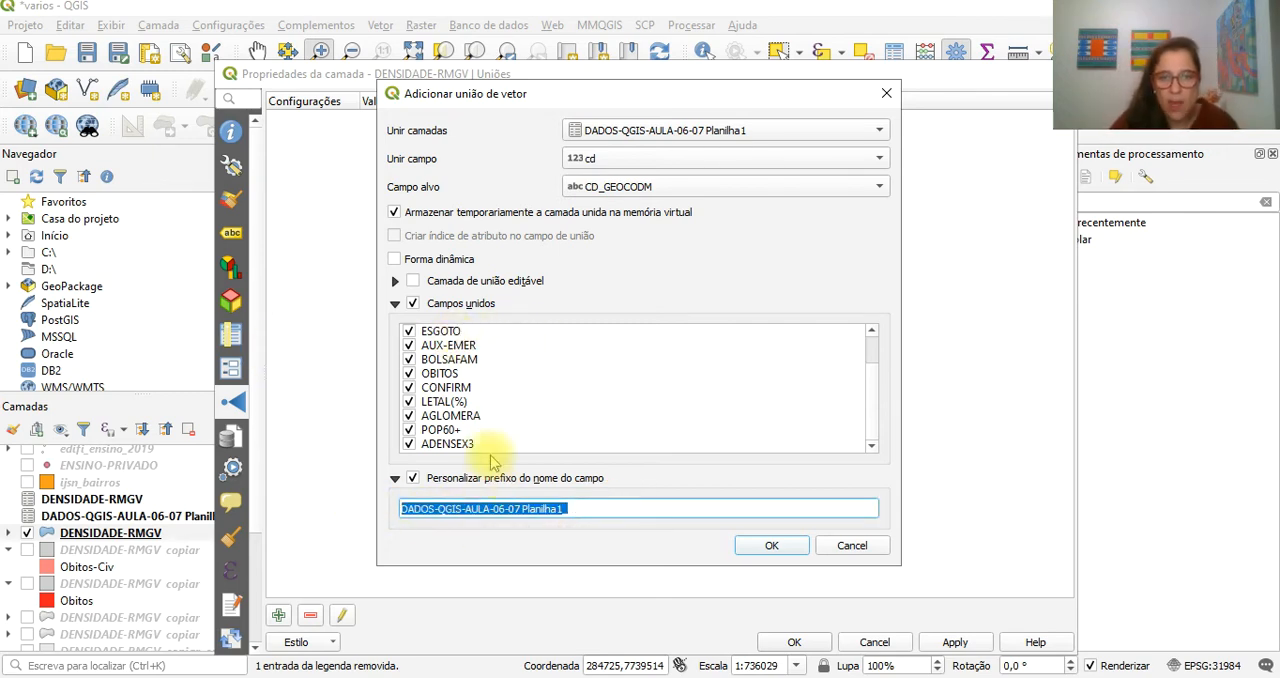
{"action": "type", "text": "*"}
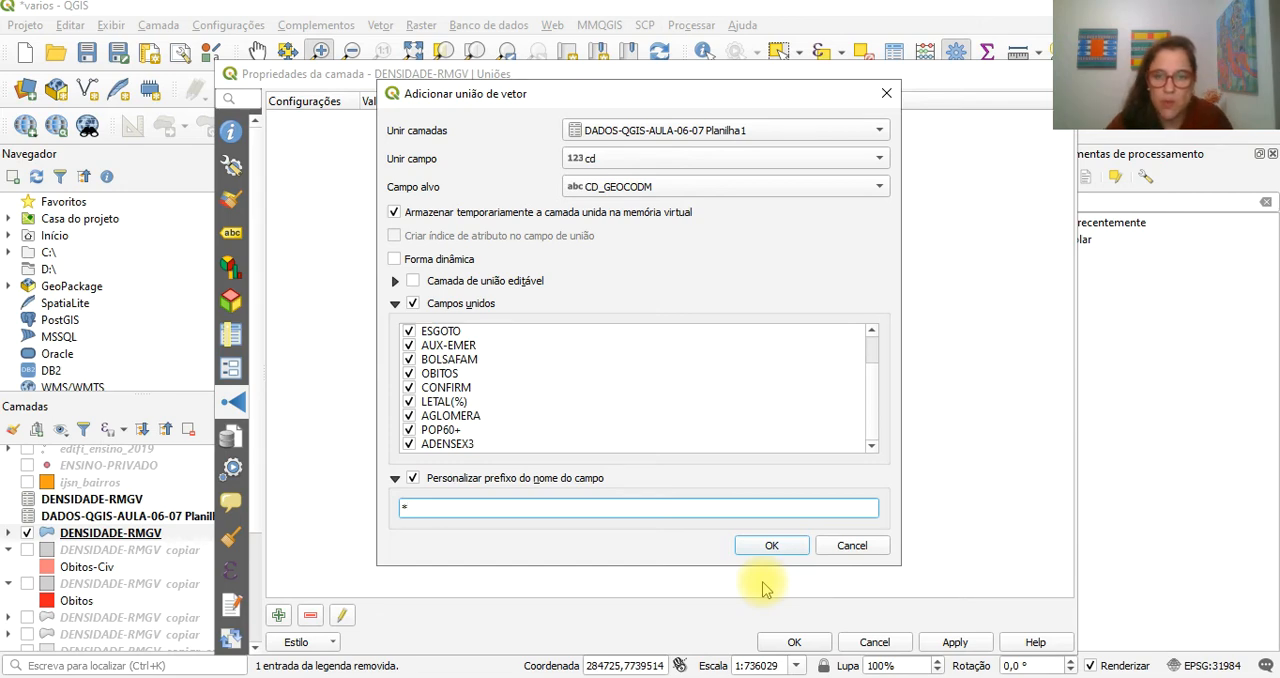
{"action": "left_click", "coordinate": [772, 546]}
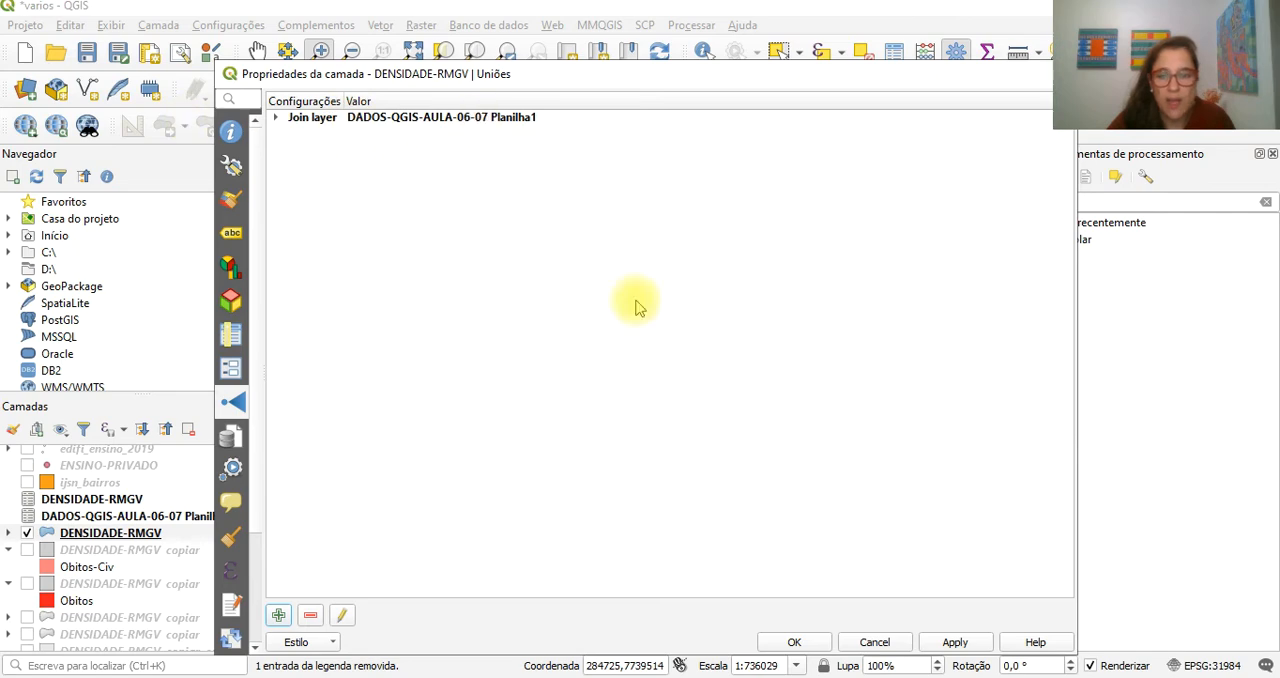
{"action": "left_click", "coordinate": [980, 642]}
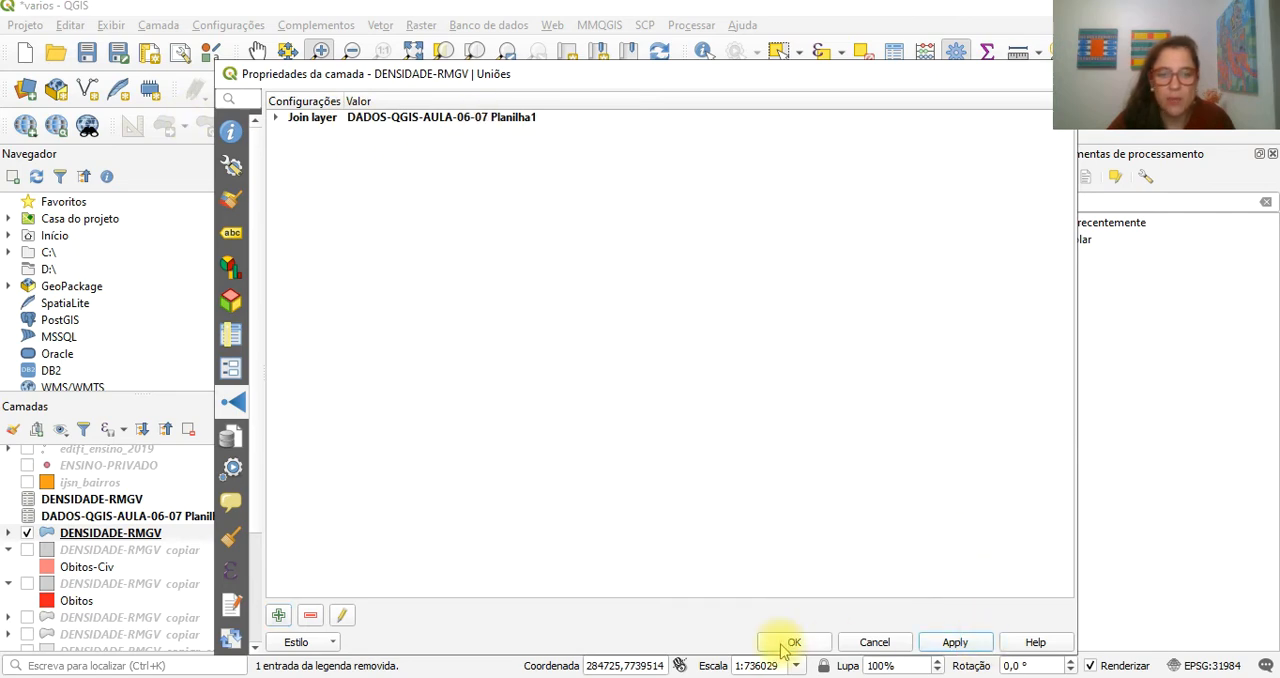
{"action": "left_click", "coordinate": [781, 648]}
{"action": "left_click", "coordinate": [110, 535]}
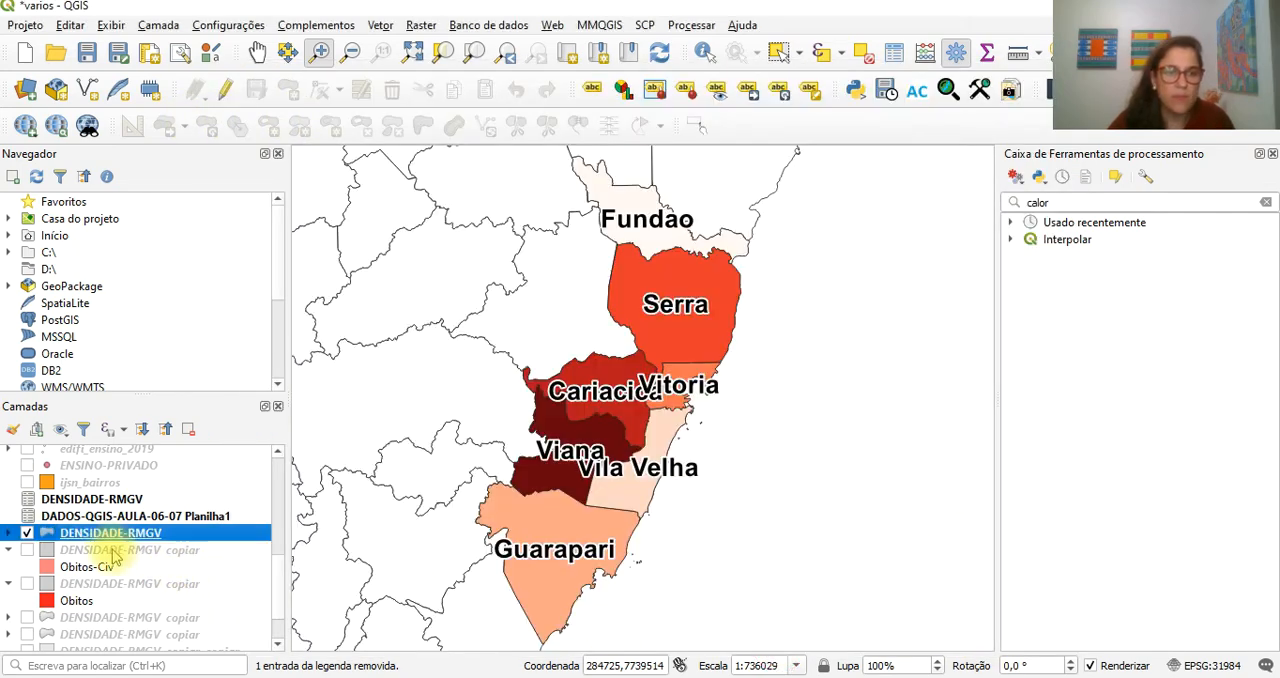
- Open the attribute table of DENSIDADE-RMGV, narrow its original columns and sort the rows by NM_MUNICIP in ascending order
{"action": "right_click", "coordinate": [110, 541]}
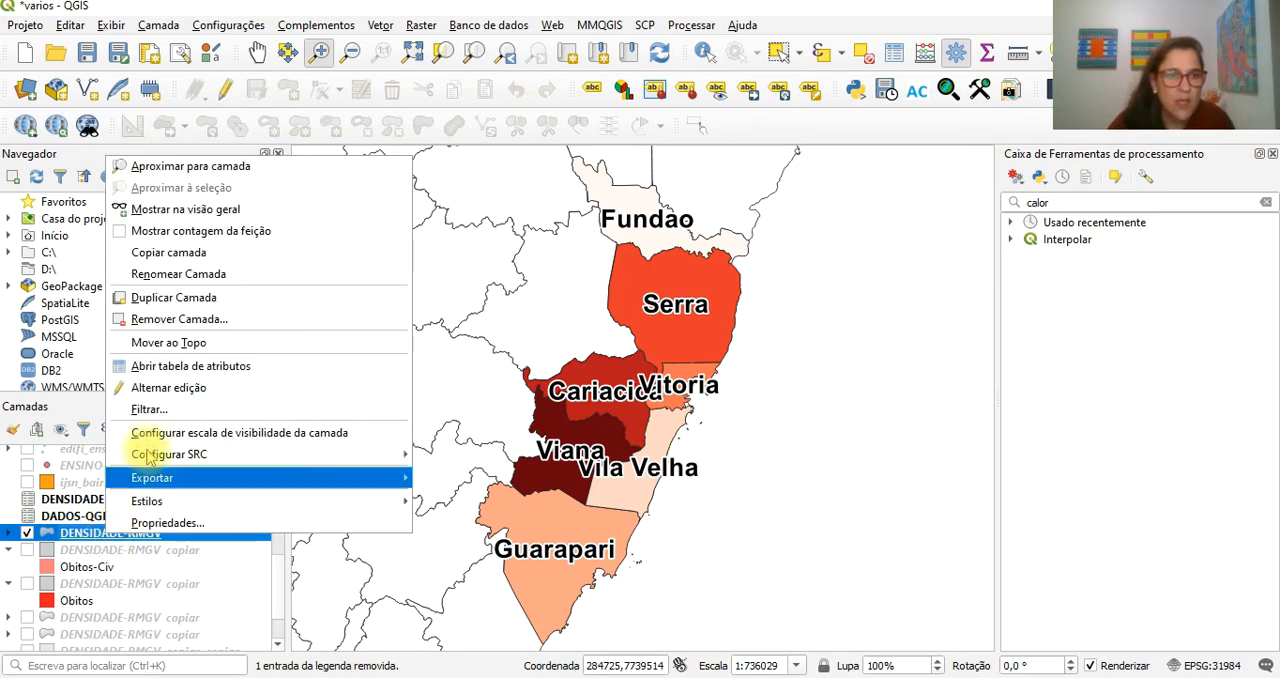
{"action": "left_click", "coordinate": [180, 368]}
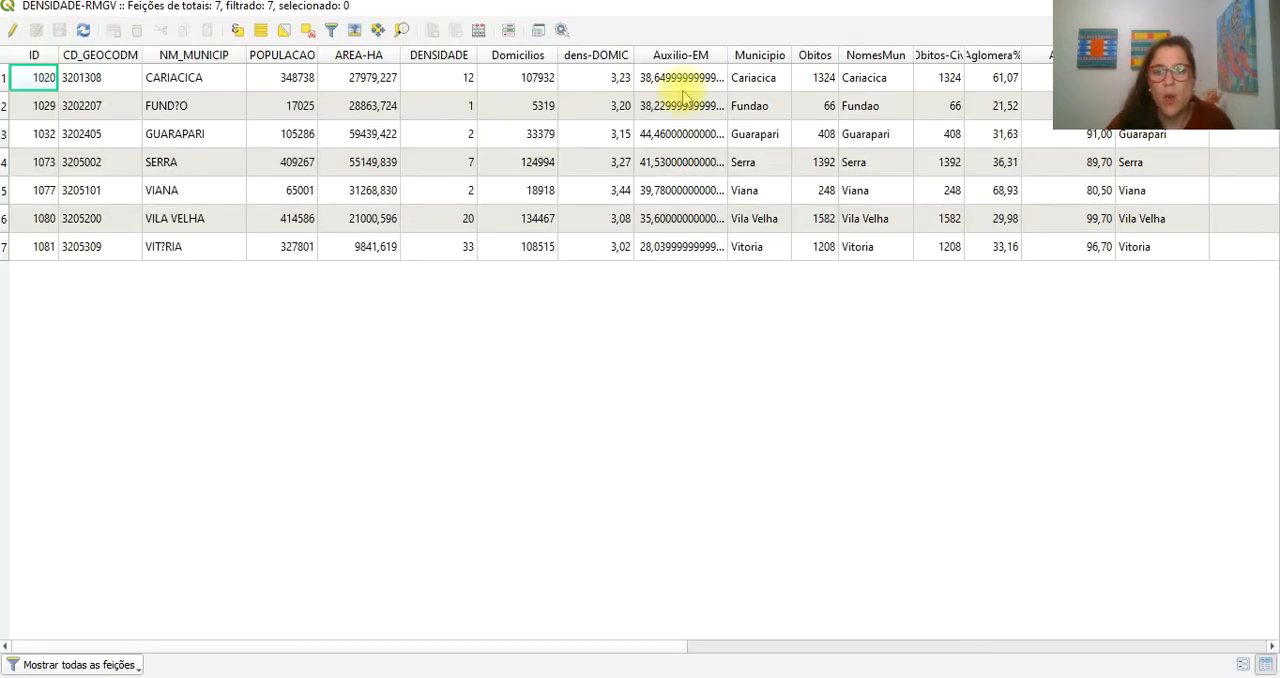
{"action": "left_click_drag", "start_coordinate": [634, 55], "coordinate": [434, 55]}
{"action": "left_click", "coordinate": [316, 57]}
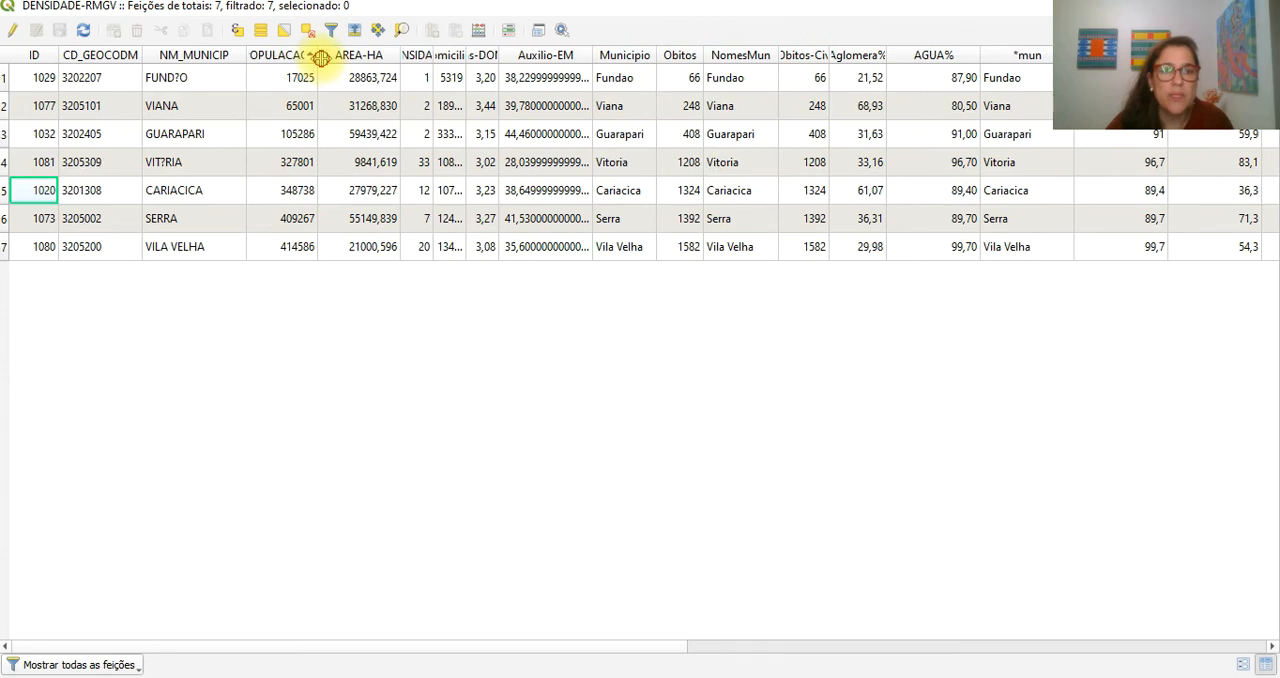
{"action": "left_click_drag", "start_coordinate": [320, 57], "coordinate": [291, 55]}
{"action": "left_click", "coordinate": [190, 55]}
{"action": "left_click_drag", "start_coordinate": [141, 55], "coordinate": [108, 57]}
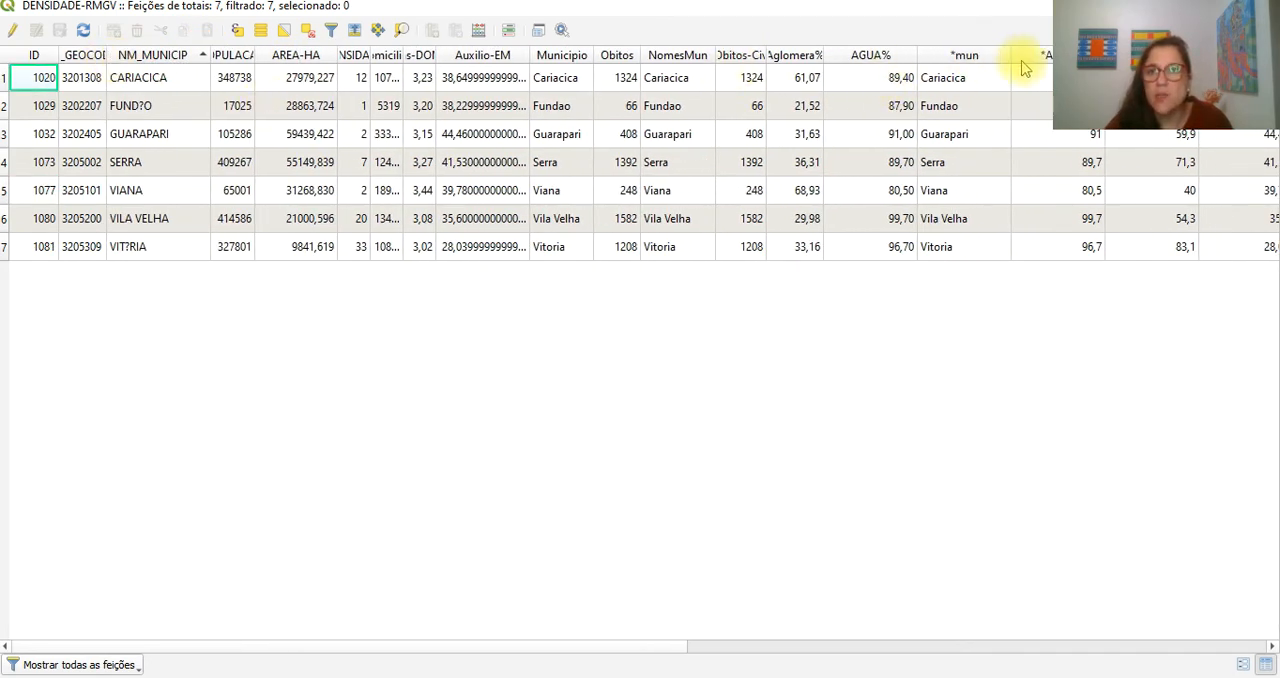
- Narrow the joined columns, from *mun through the last one, to fit their contents in the DENSIDADE-RMGV table
{"action": "left_click_drag", "start_coordinate": [1012, 55], "coordinate": [977, 55]}
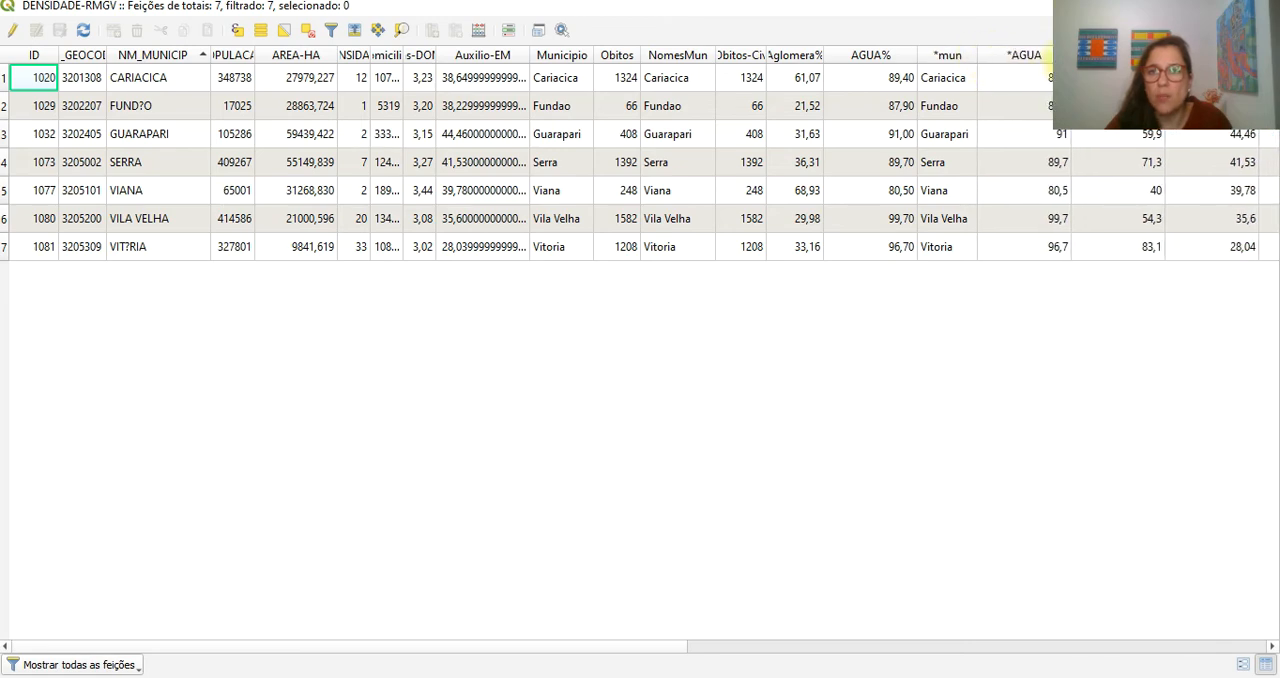
{"action": "left_click_drag", "start_coordinate": [1068, 55], "coordinate": [1033, 55]}
{"action": "left_click_drag", "start_coordinate": [1127, 55], "coordinate": [1092, 55]}
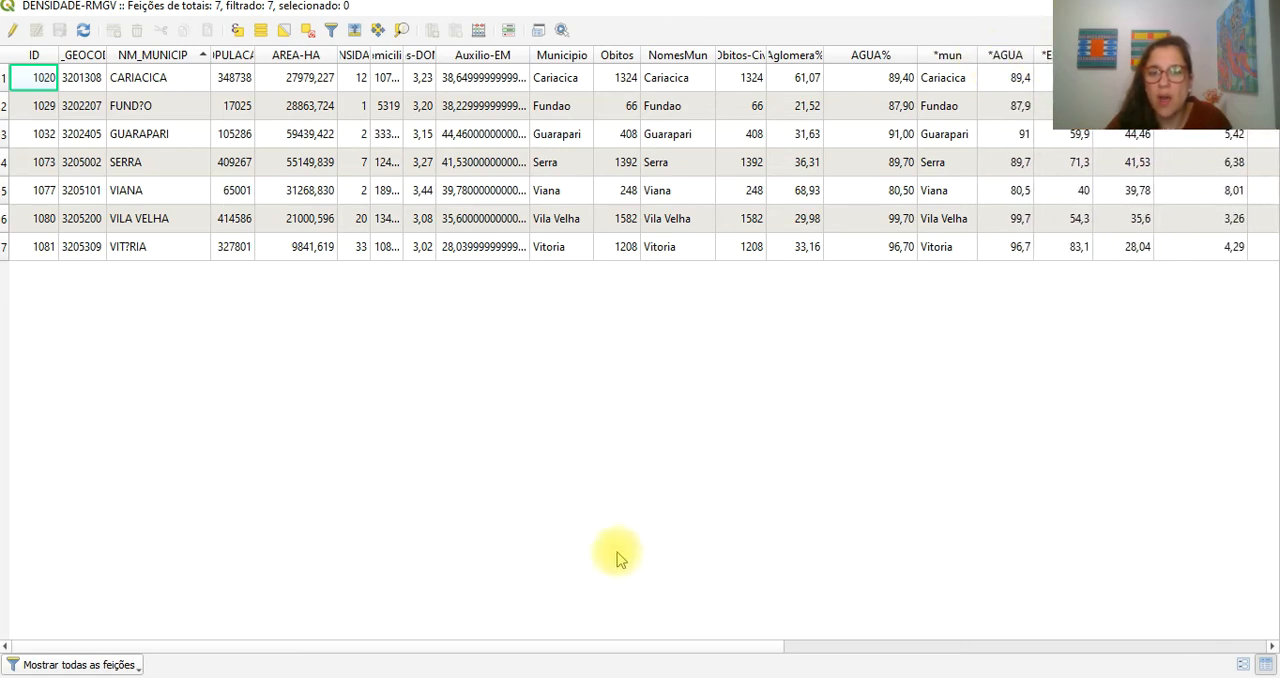
{"action": "left_click_drag", "start_coordinate": [612, 647], "coordinate": [1143, 654]}
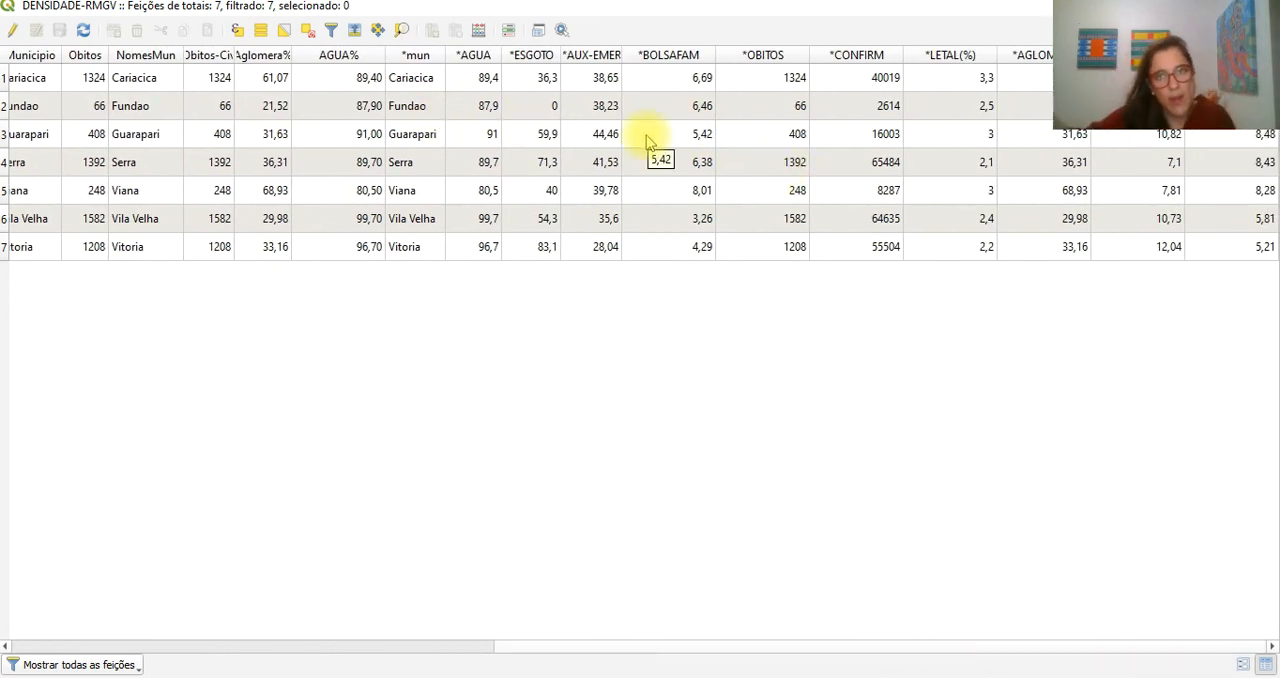
{"action": "double_click", "coordinate": [712, 54]}
{"action": "double_click", "coordinate": [803, 54]}
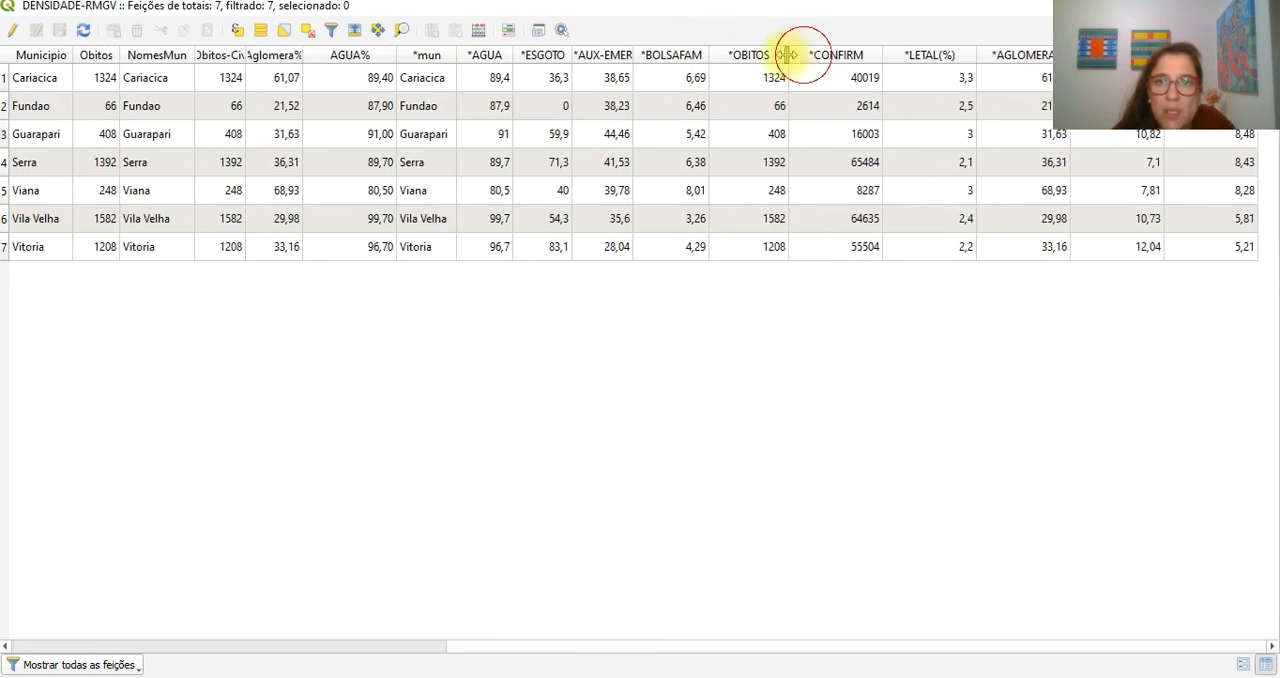
{"action": "double_click", "coordinate": [868, 55]}
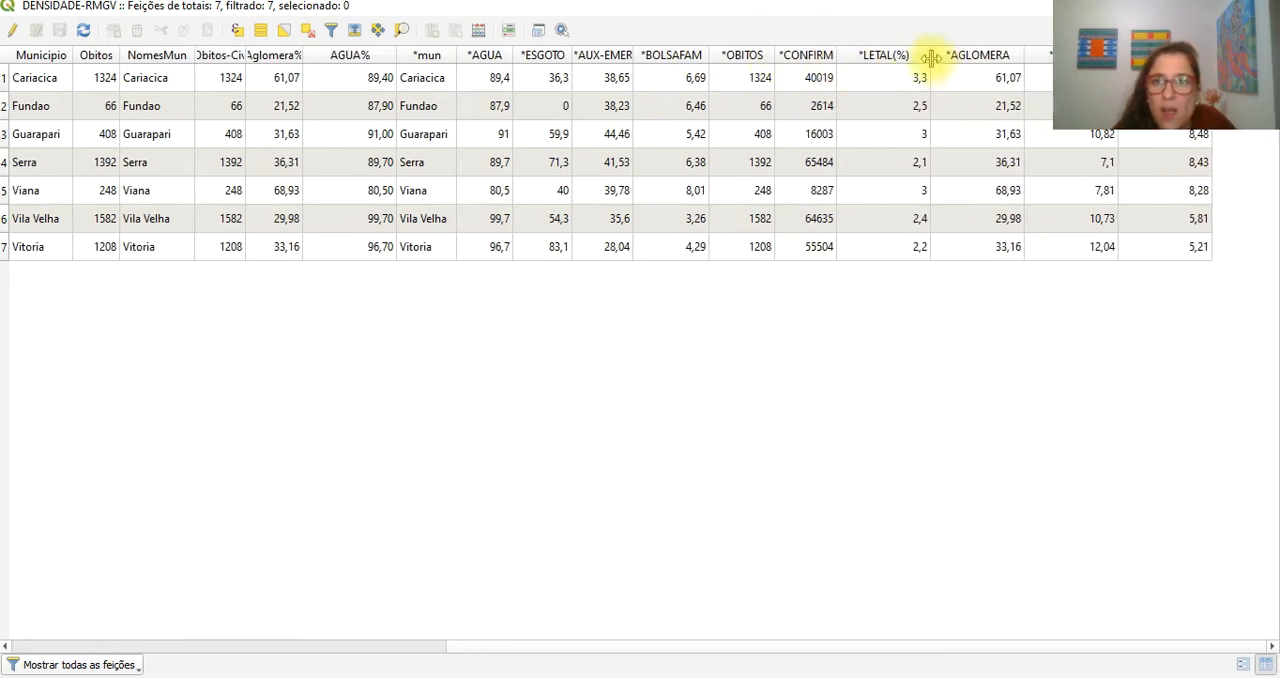
{"action": "double_click", "coordinate": [930, 55]}
{"action": "double_click", "coordinate": [1001, 55]}
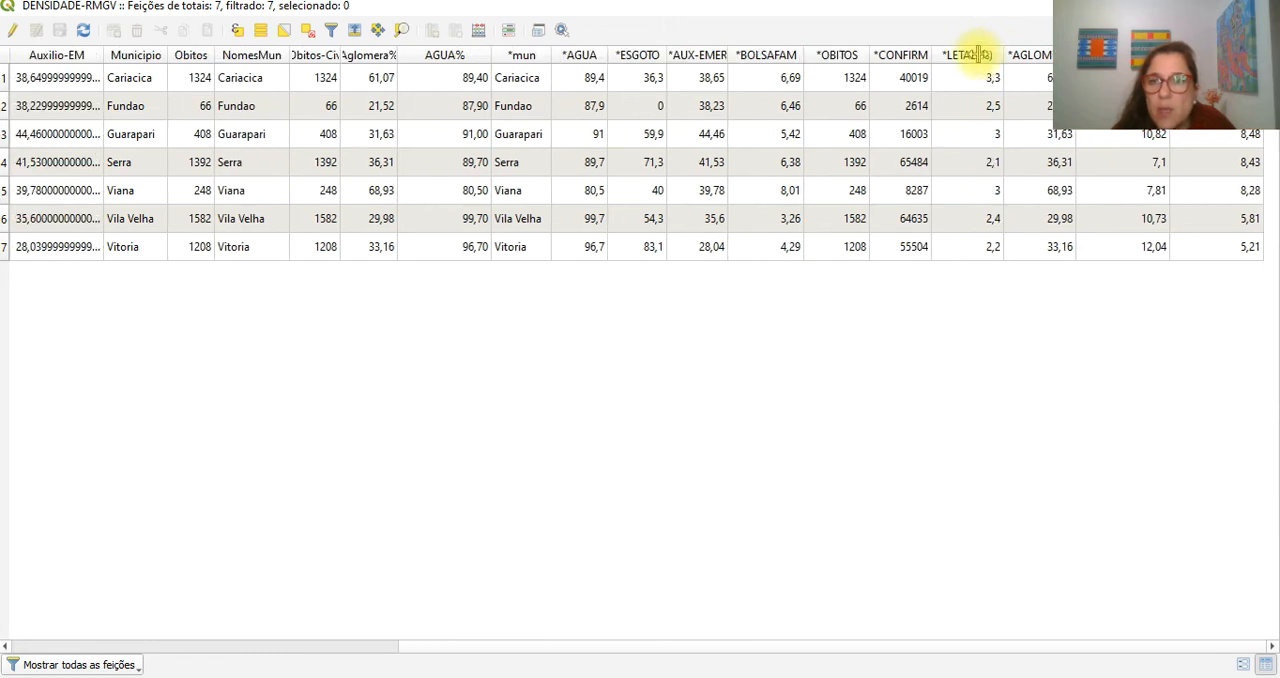
{"action": "double_click", "coordinate": [1167, 55]}
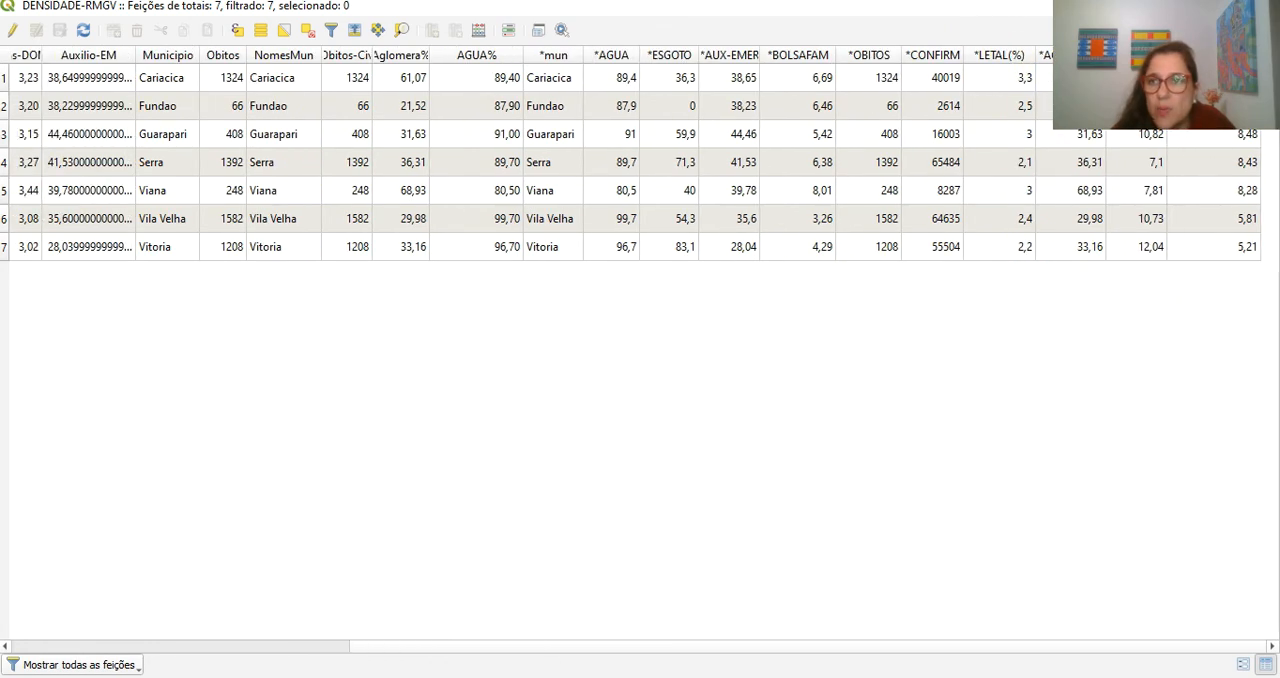
{"action": "double_click", "coordinate": [1262, 55]}
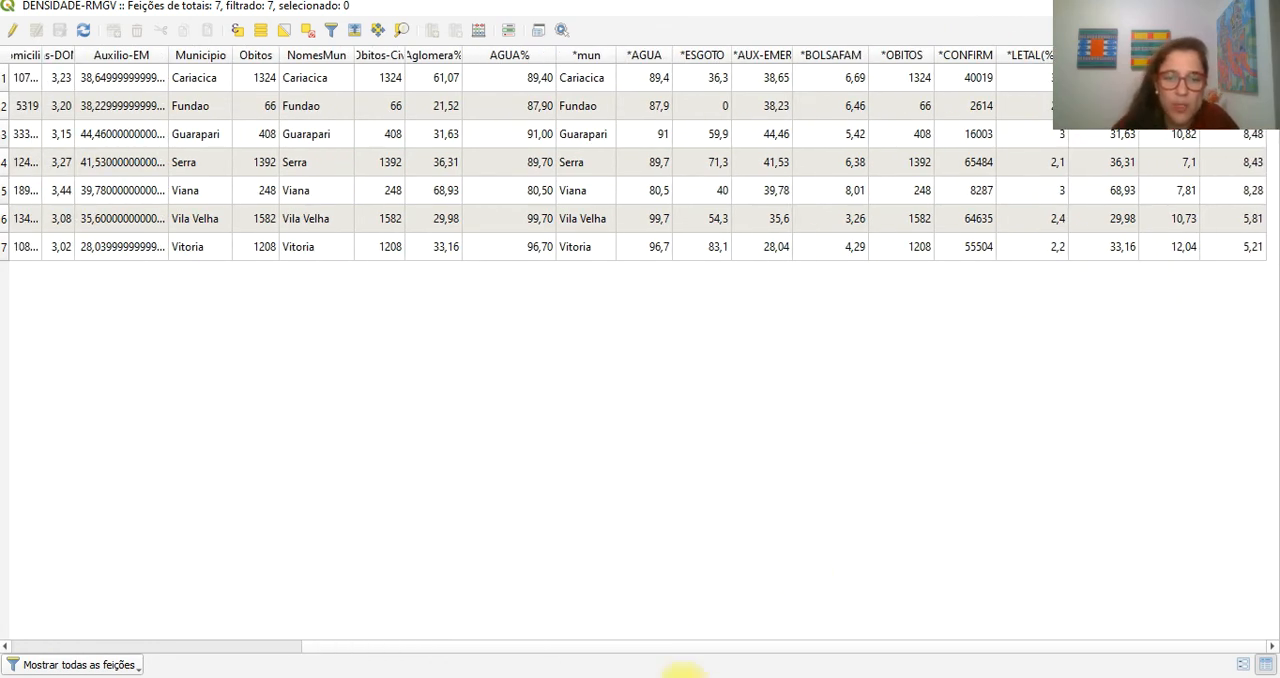
- Return to the main map window and select the DADOS-QGIS-AULA-06-07 Planilha1 table among the layers
{"action": "mouse_move", "coordinate": [614, 665]}
{"action": "left_click", "coordinate": [560, 610]}
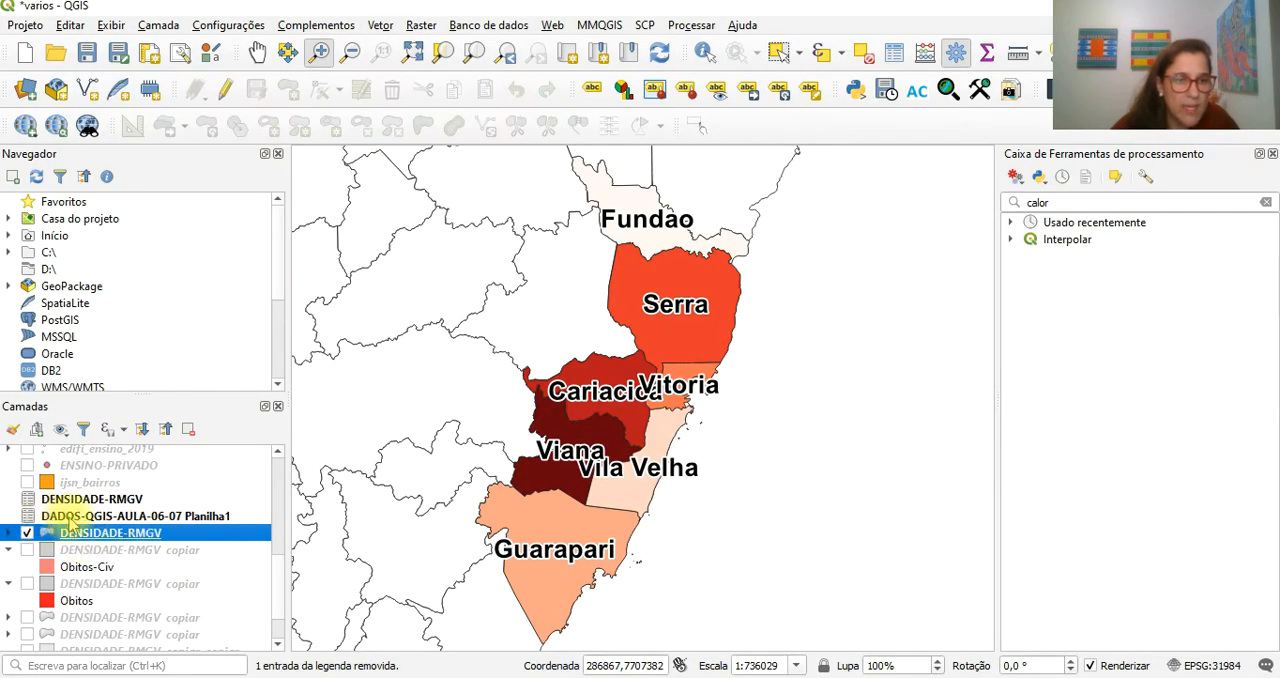
{"action": "left_click", "coordinate": [153, 516]}
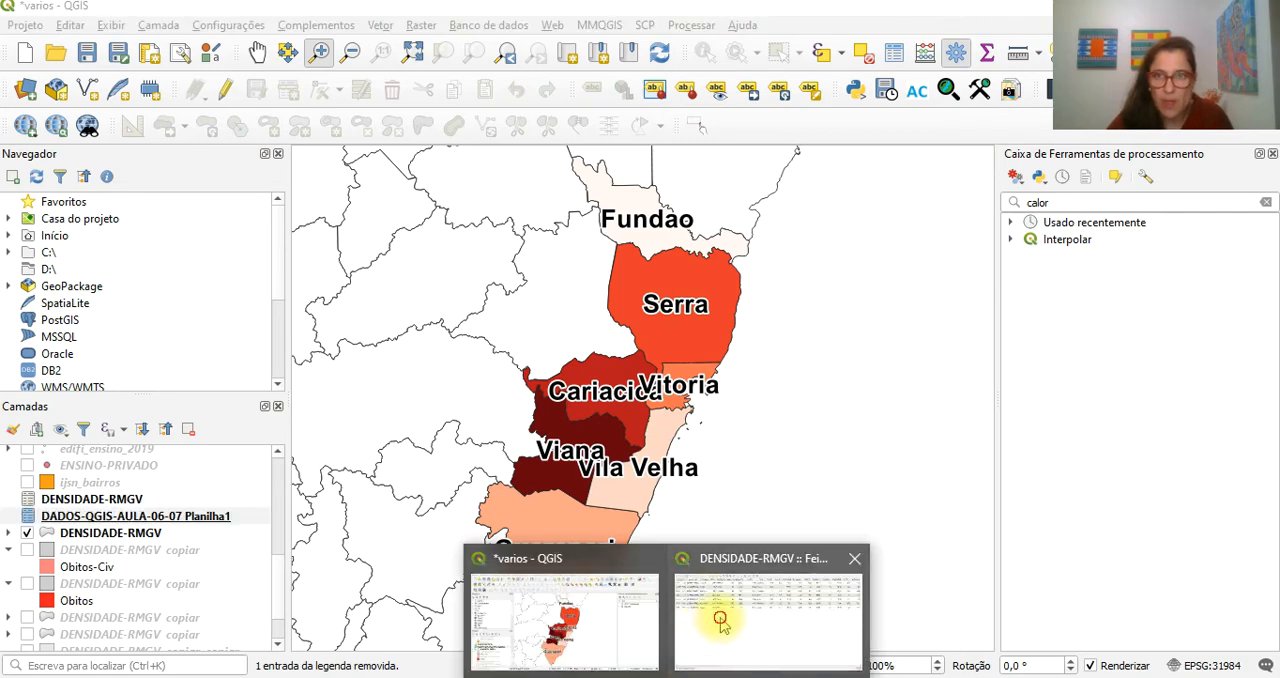
- Bring back the DENSIDADE-RMGV attribute table, narrow the AGUA% column and widen the *AUX-EMER column
{"action": "left_click", "coordinate": [723, 620]}
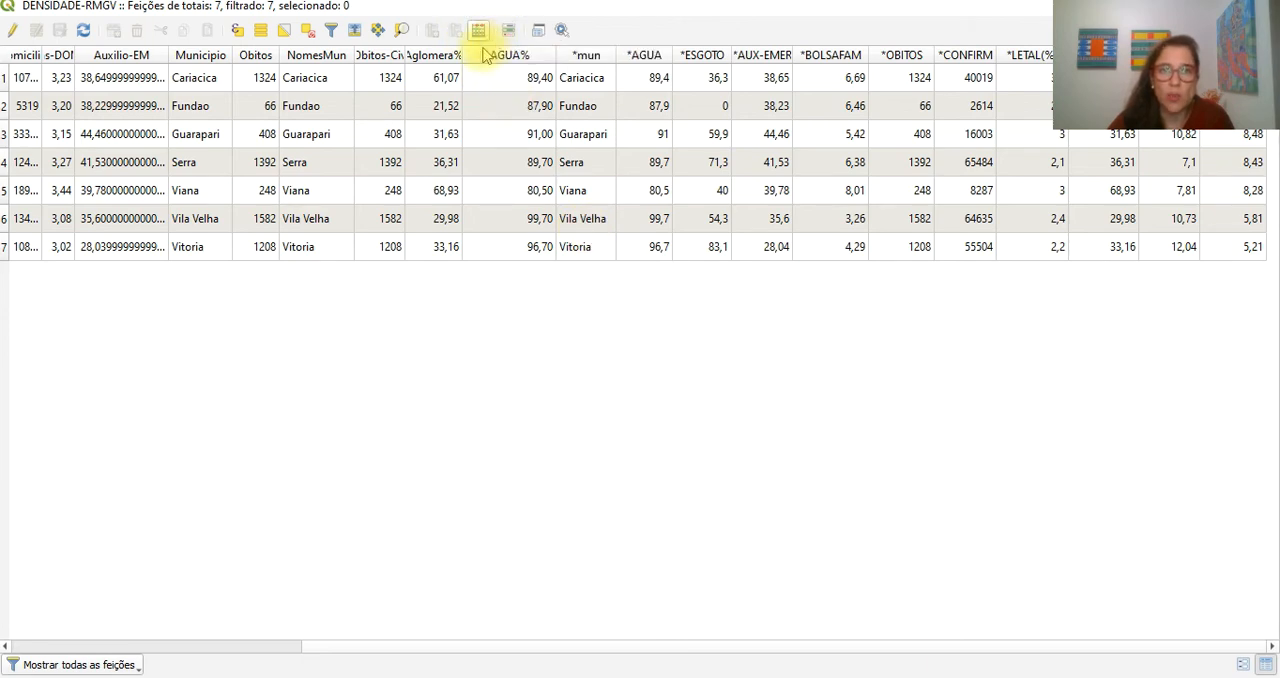
{"action": "left_click_drag", "start_coordinate": [552, 58], "coordinate": [529, 57]}
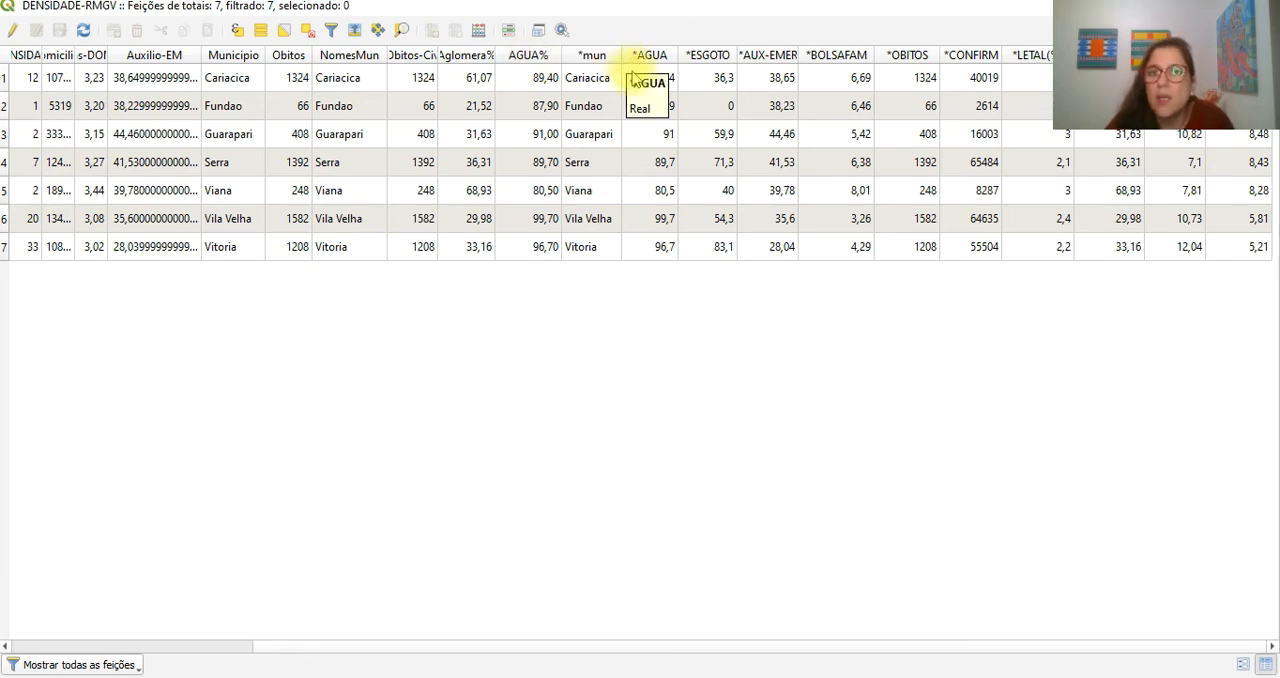
{"action": "left_click_drag", "start_coordinate": [799, 54], "coordinate": [817, 54]}
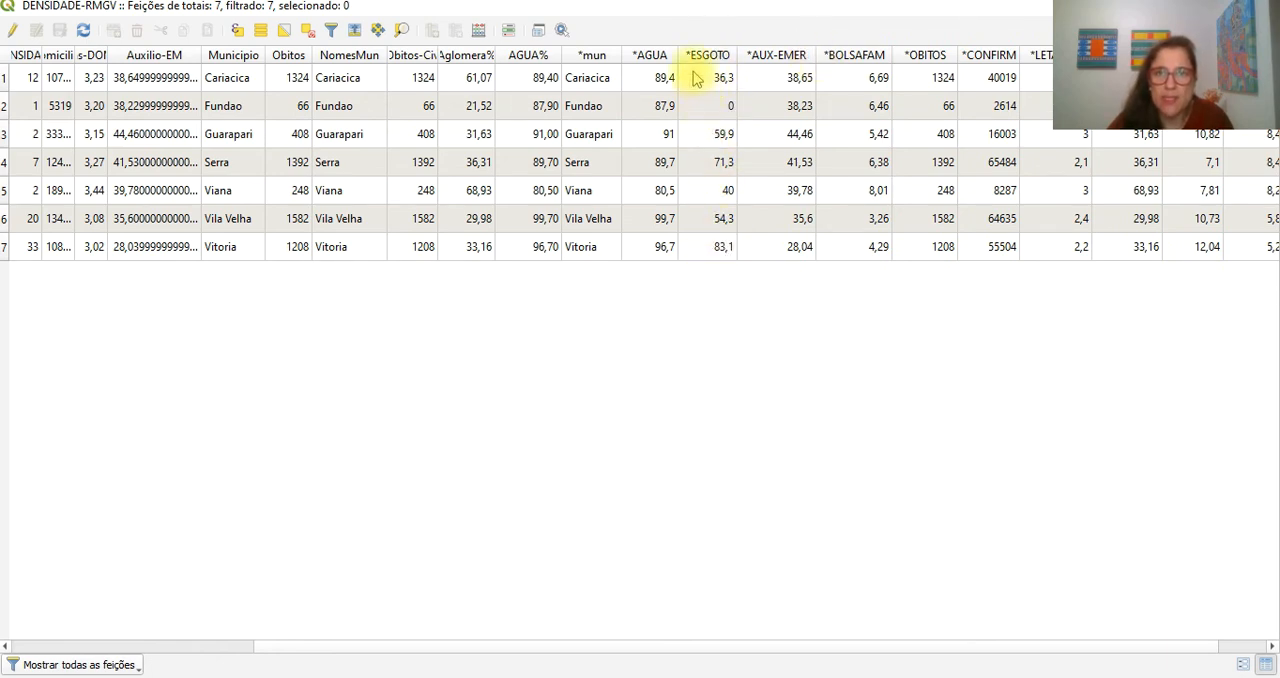
- Start a new field named ESGOTO-COB for DENSIDADE-RMGV in the field calculator
{"action": "left_click", "coordinate": [476, 33]}
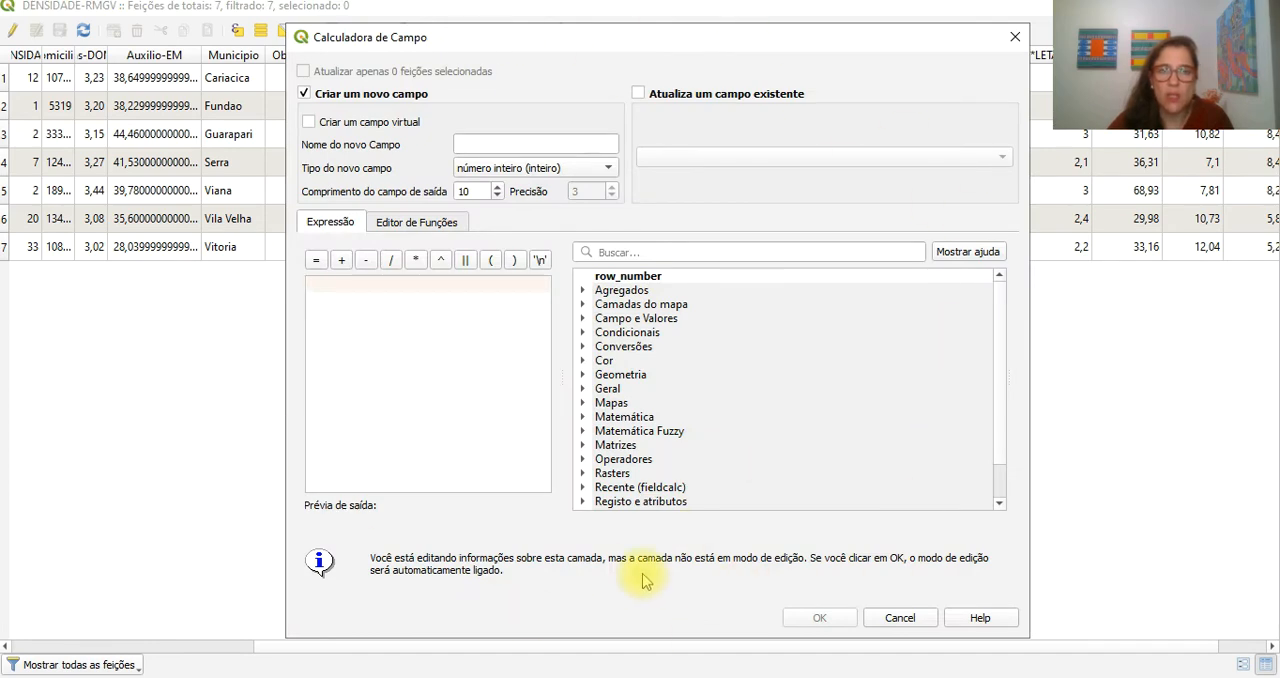
{"action": "left_click", "coordinate": [480, 144]}
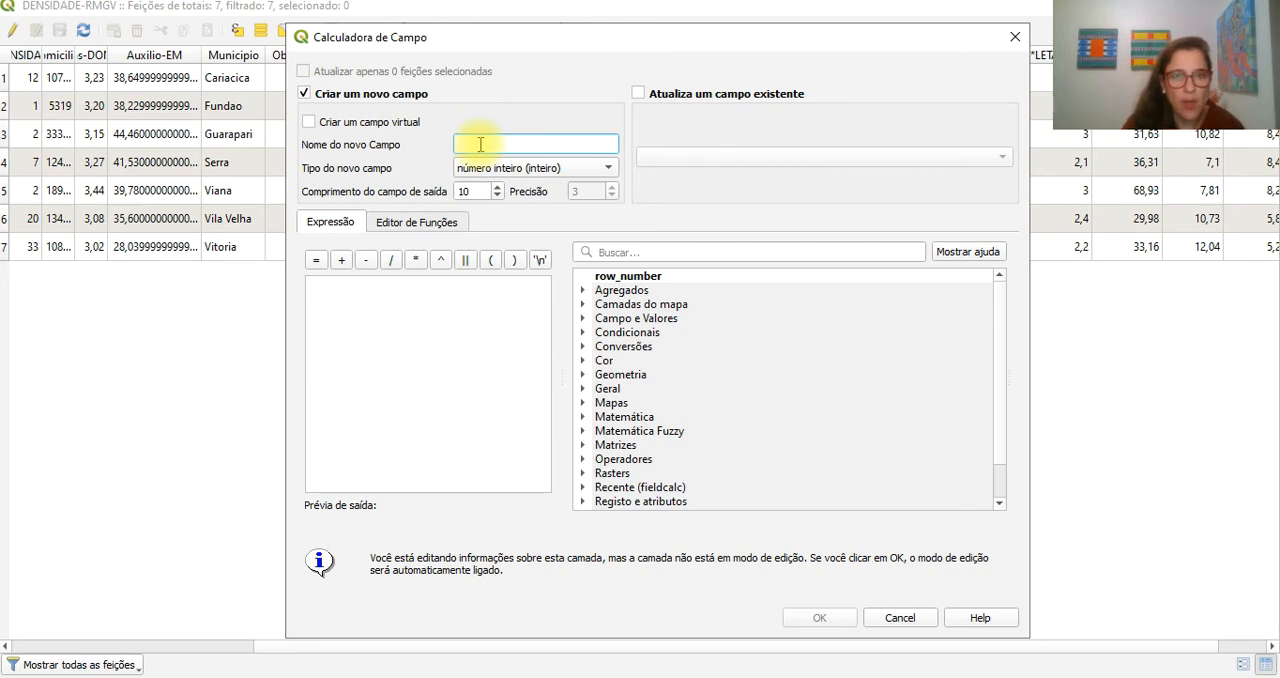
{"action": "key", "text": "Caps_Lock"}
{"action": "type", "text": "O"}
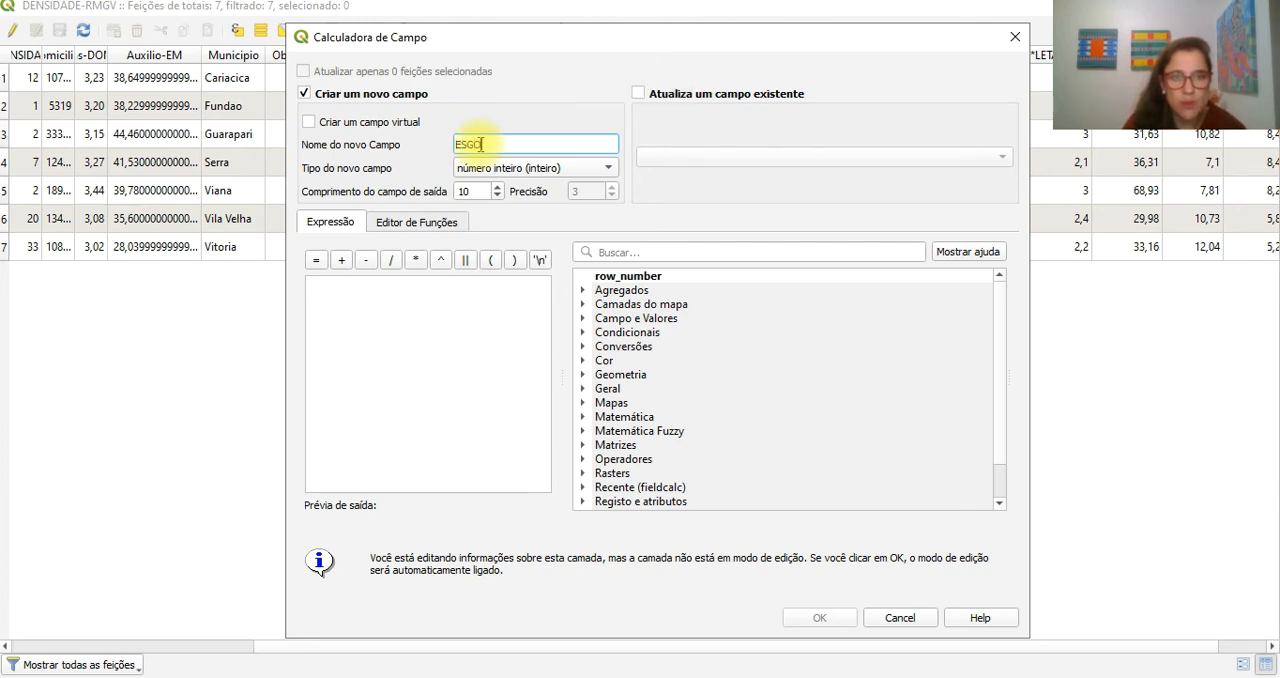
{"action": "type", "text": "TO-COB"}
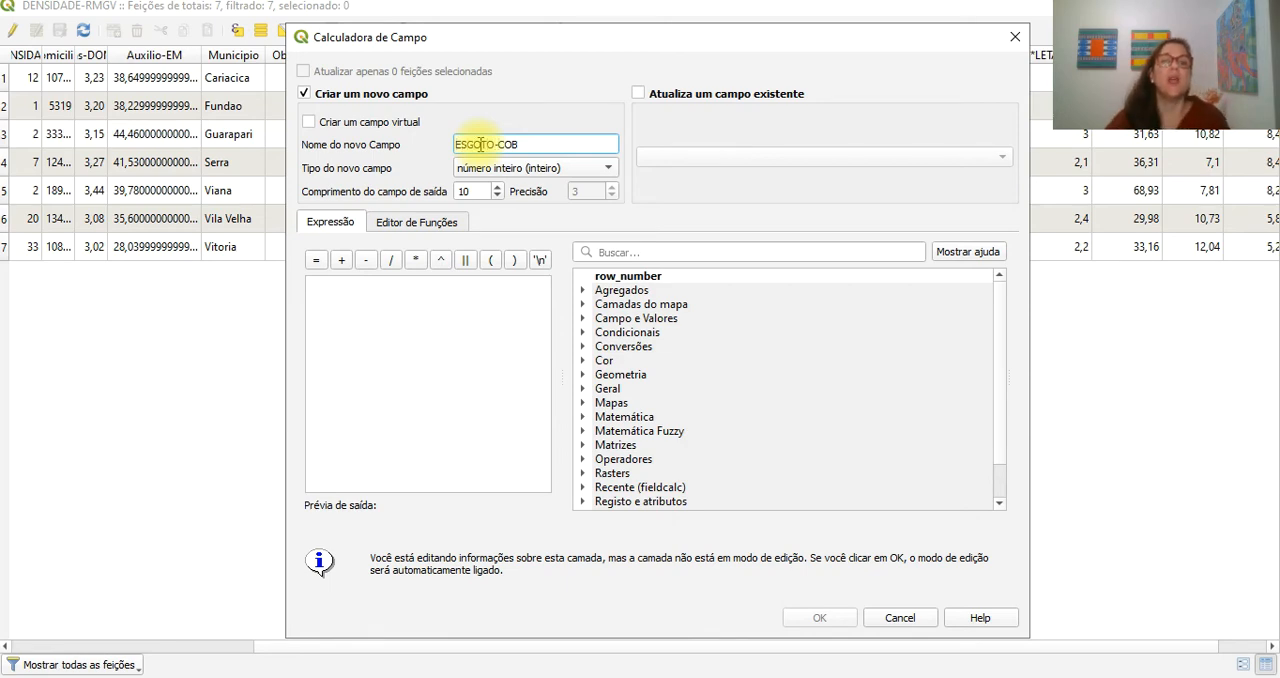
{"action": "left_click", "coordinate": [525, 142]}
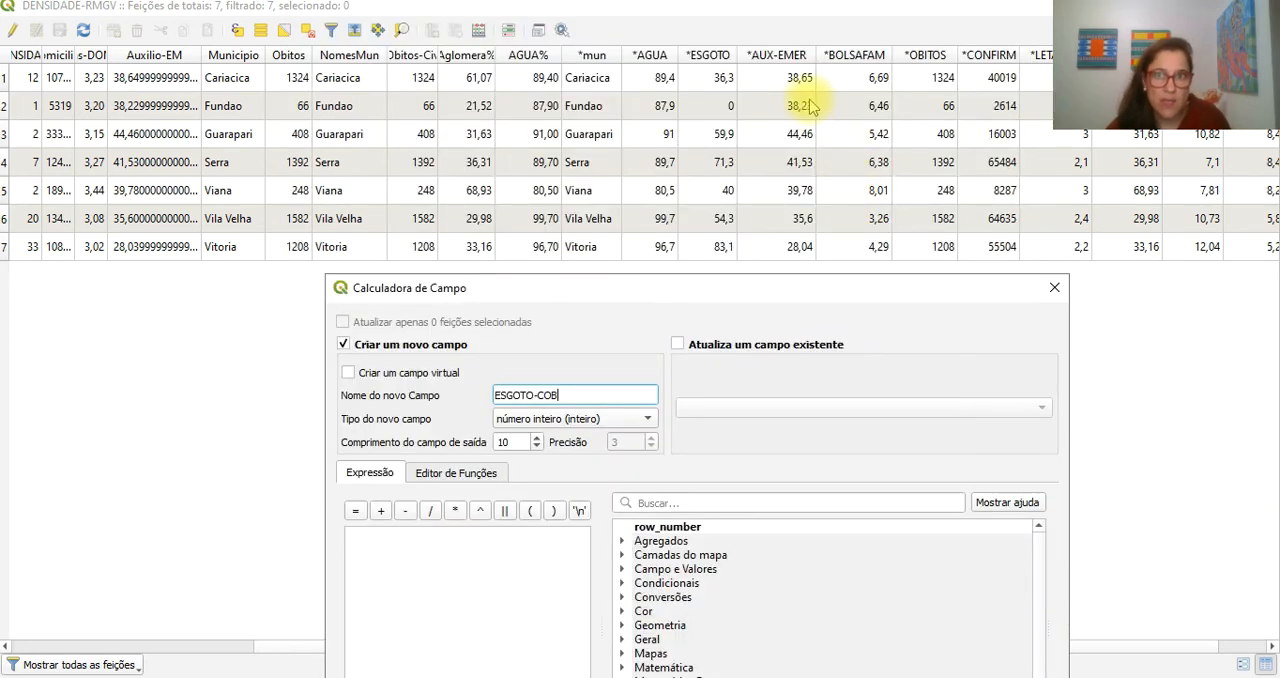
- Define the ESGOTO-COB field as a decimal number (real) with length 5 and precision 2
{"action": "left_click", "coordinate": [568, 422]}
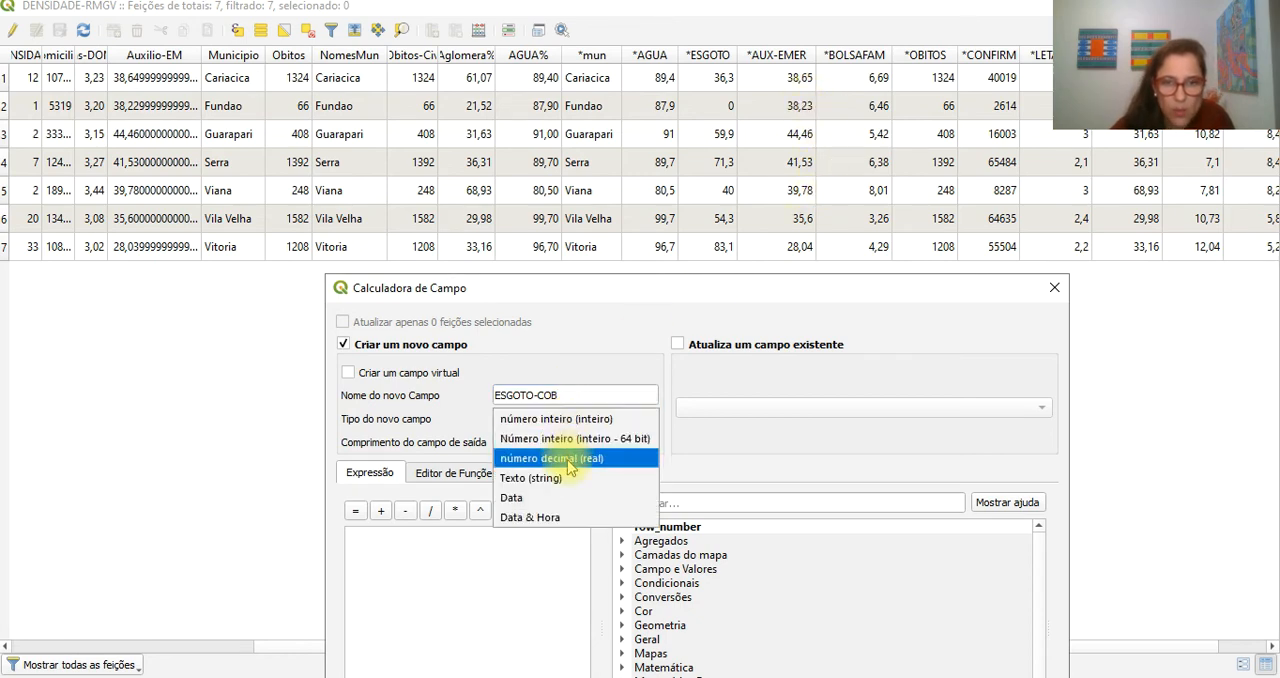
{"action": "left_click", "coordinate": [567, 460]}
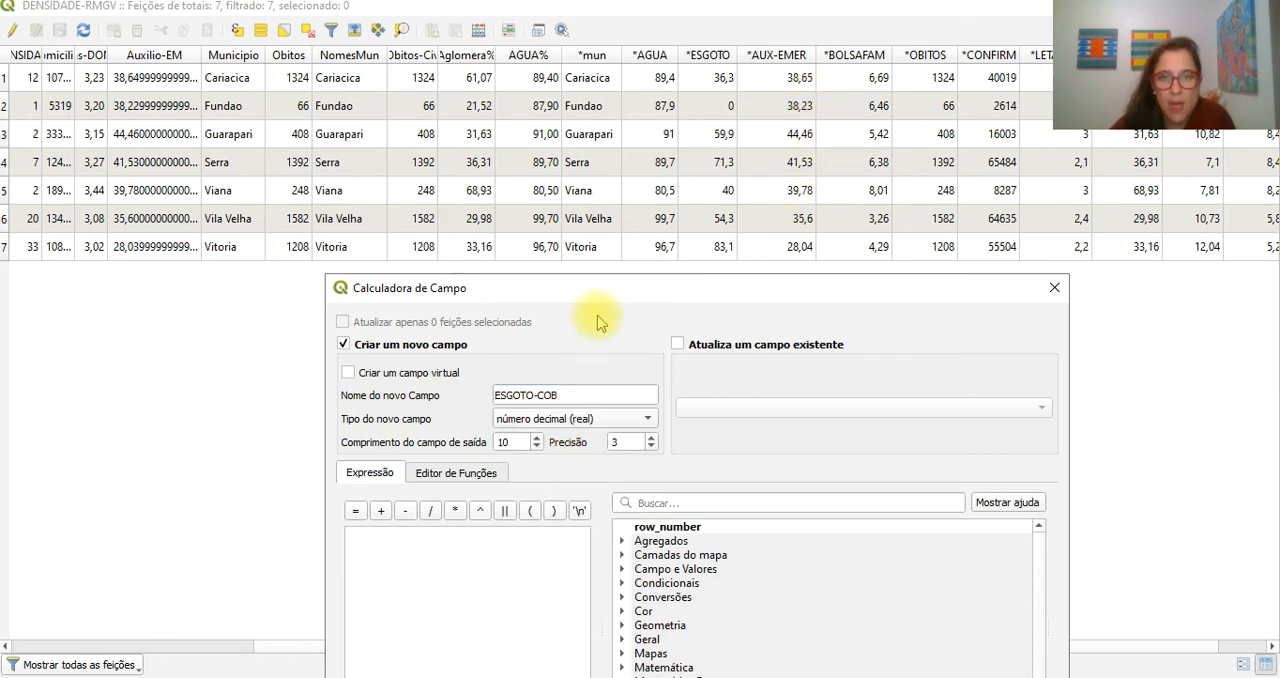
{"action": "left_click_drag", "start_coordinate": [605, 287], "coordinate": [567, 303]}
{"action": "double_click", "coordinate": [440, 189]}
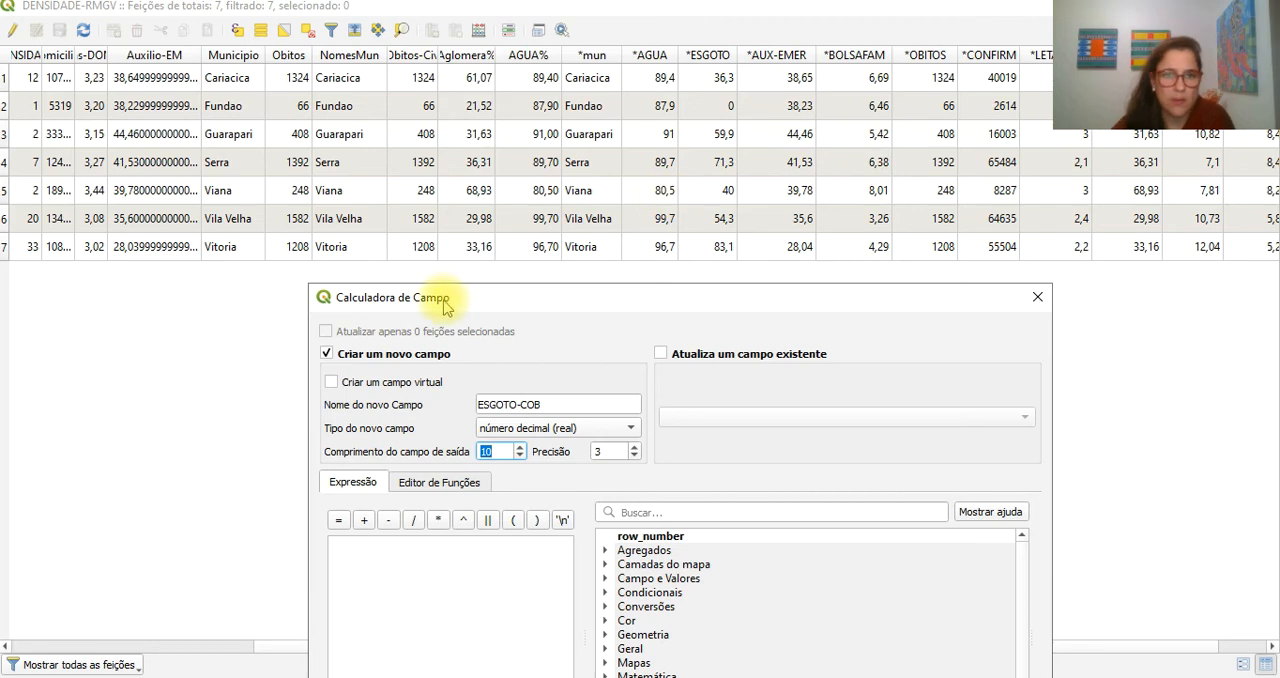
{"action": "left_click_drag", "start_coordinate": [448, 298], "coordinate": [432, 92]}
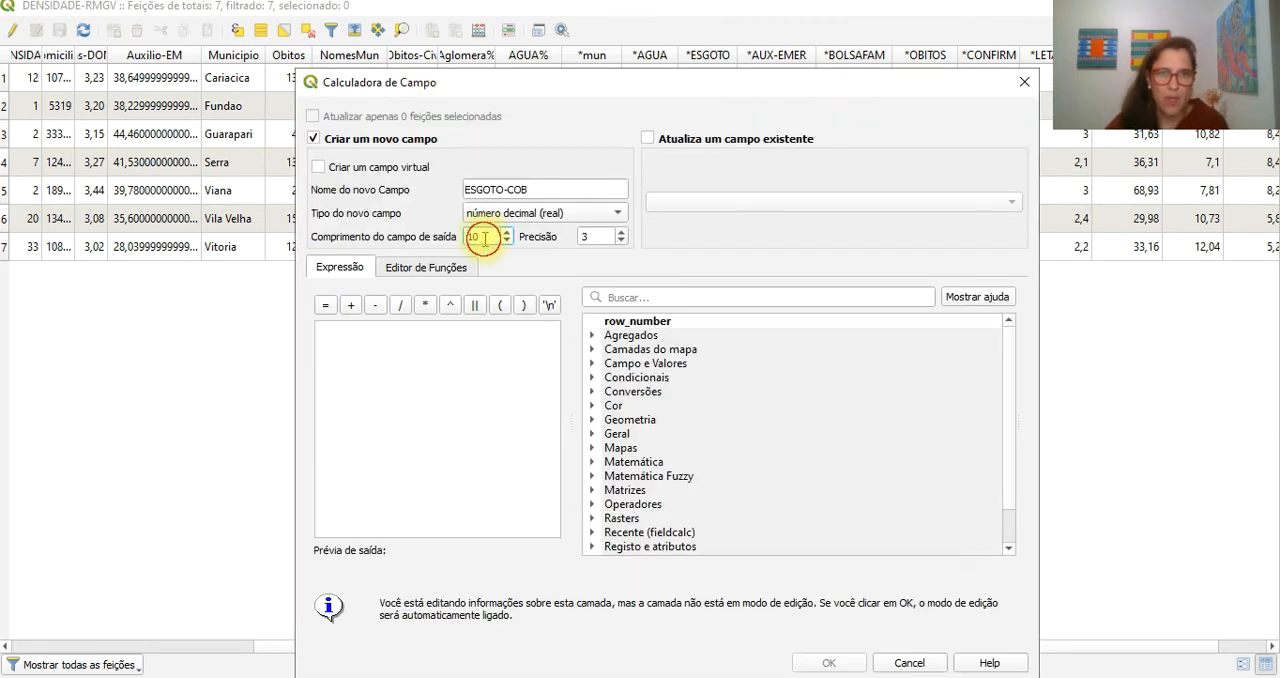
{"action": "left_click", "coordinate": [587, 237]}
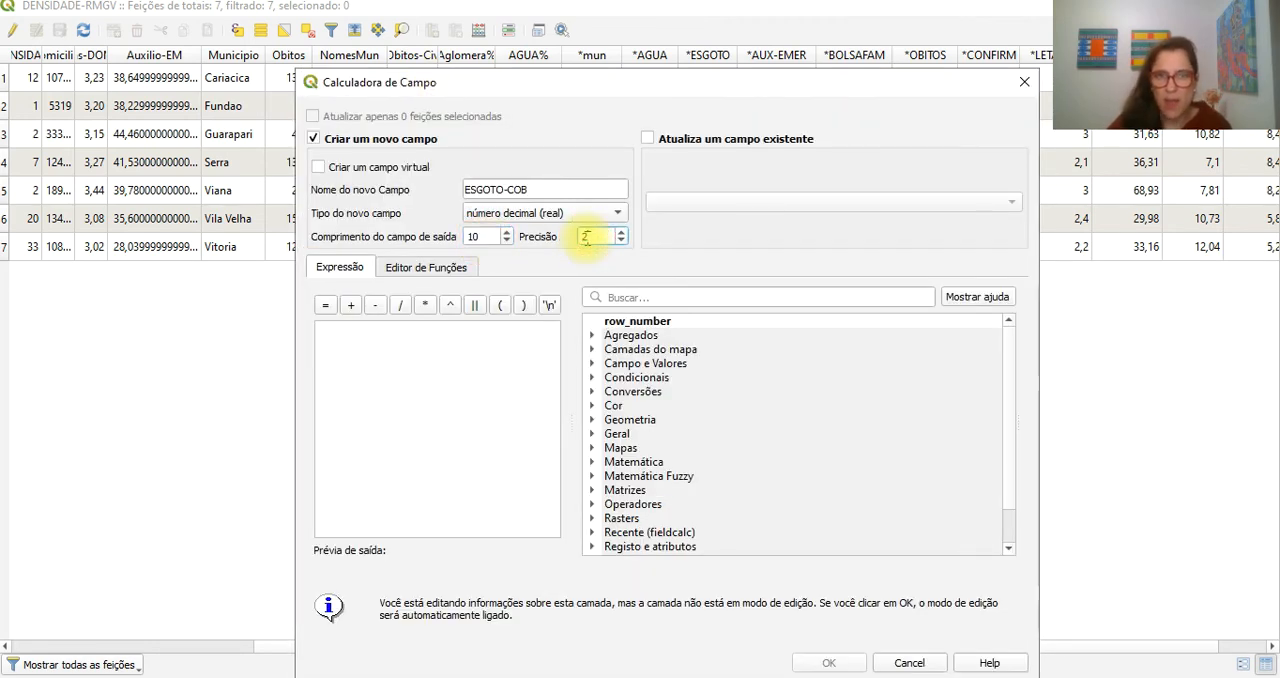
{"action": "type", "text": "2"}
{"action": "double_click", "coordinate": [475, 237]}
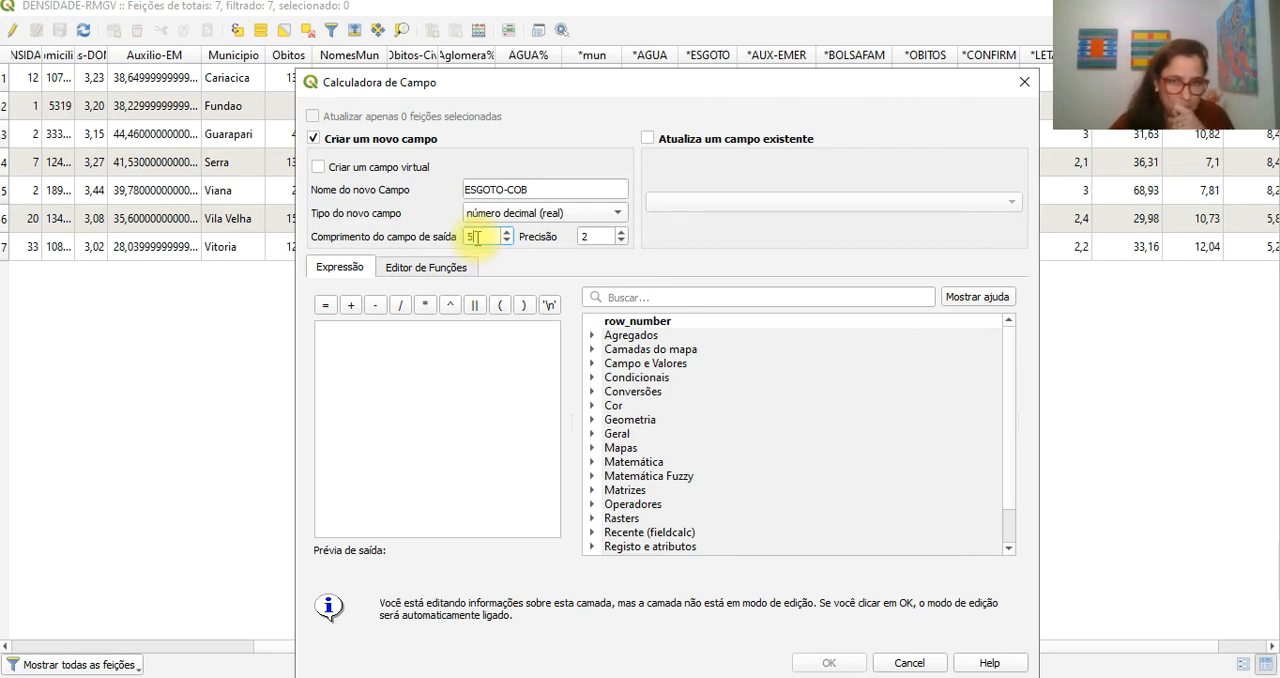
- Fill ESGOTO-COB from the joined field with the expression "*ESGOTO", create the field and check its column in the table
{"action": "left_click", "coordinate": [592, 365]}
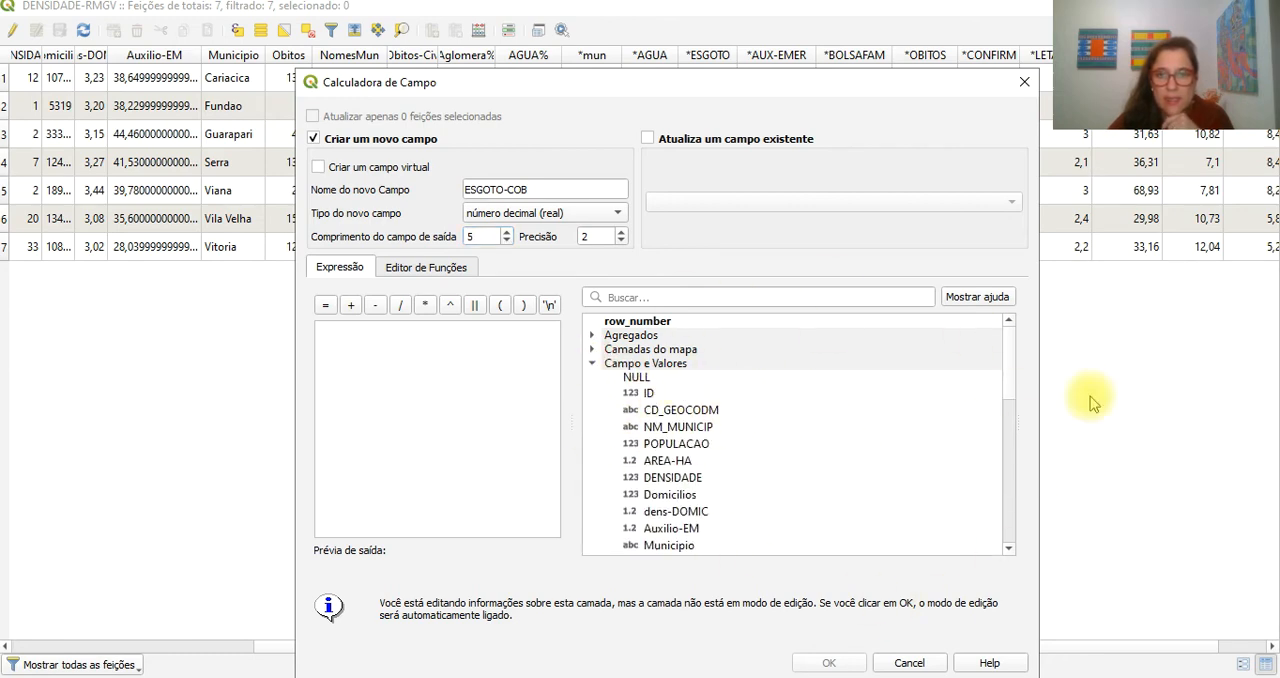
{"action": "scroll", "coordinate": [1006, 358], "scroll_direction": "down", "scroll_amount": 1}
{"action": "scroll", "coordinate": [1006, 362], "scroll_direction": "up", "scroll_amount": 1}
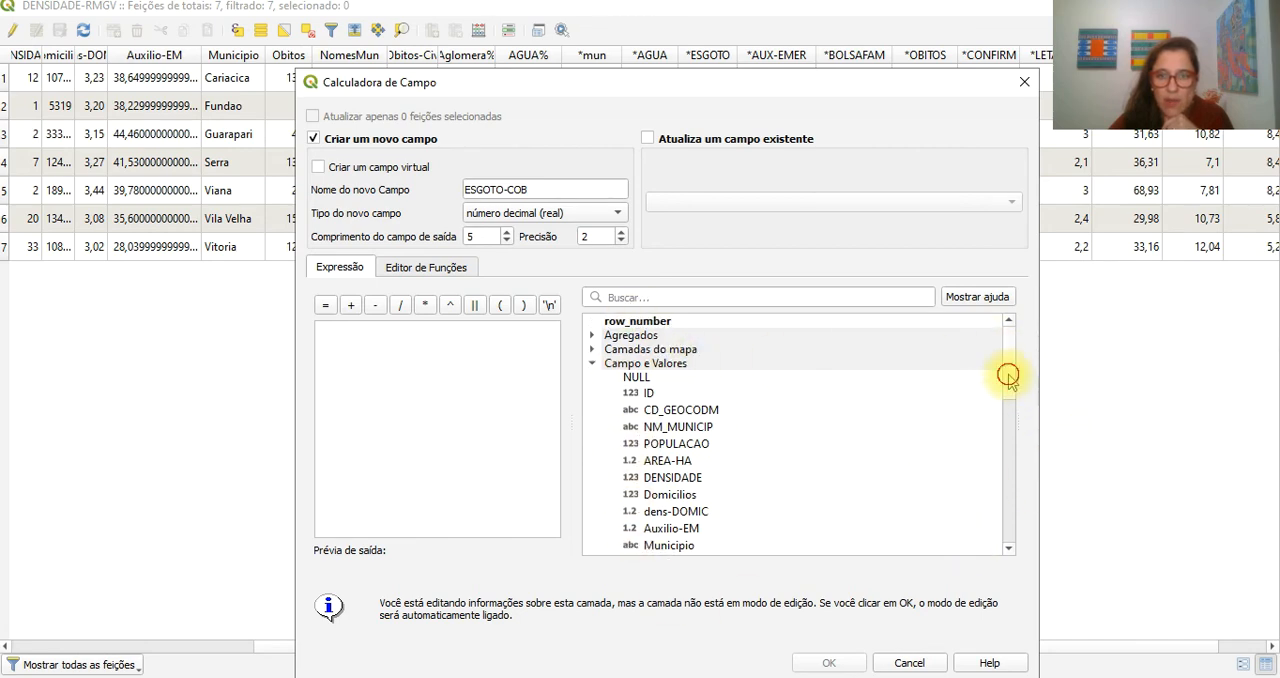
{"action": "scroll", "coordinate": [1006, 366], "scroll_direction": "down", "scroll_amount": 4}
{"action": "scroll", "coordinate": [1004, 432], "scroll_direction": "down", "scroll_amount": 2}
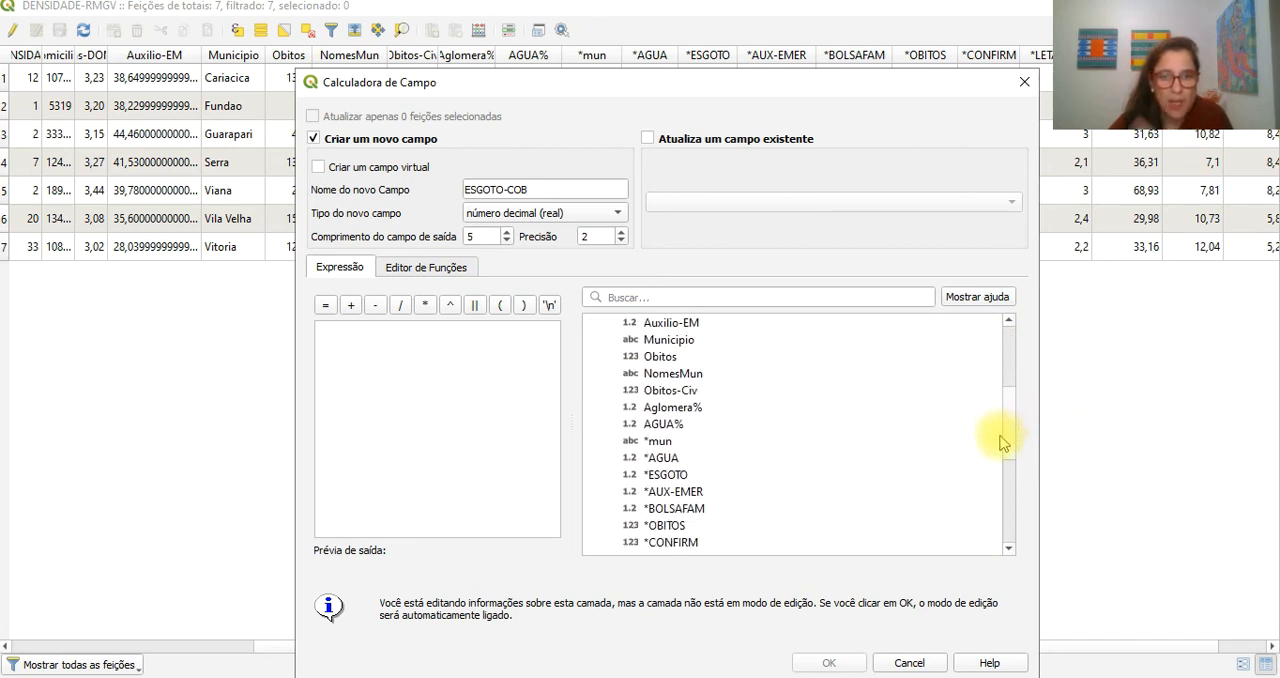
{"action": "left_click", "coordinate": [668, 476]}
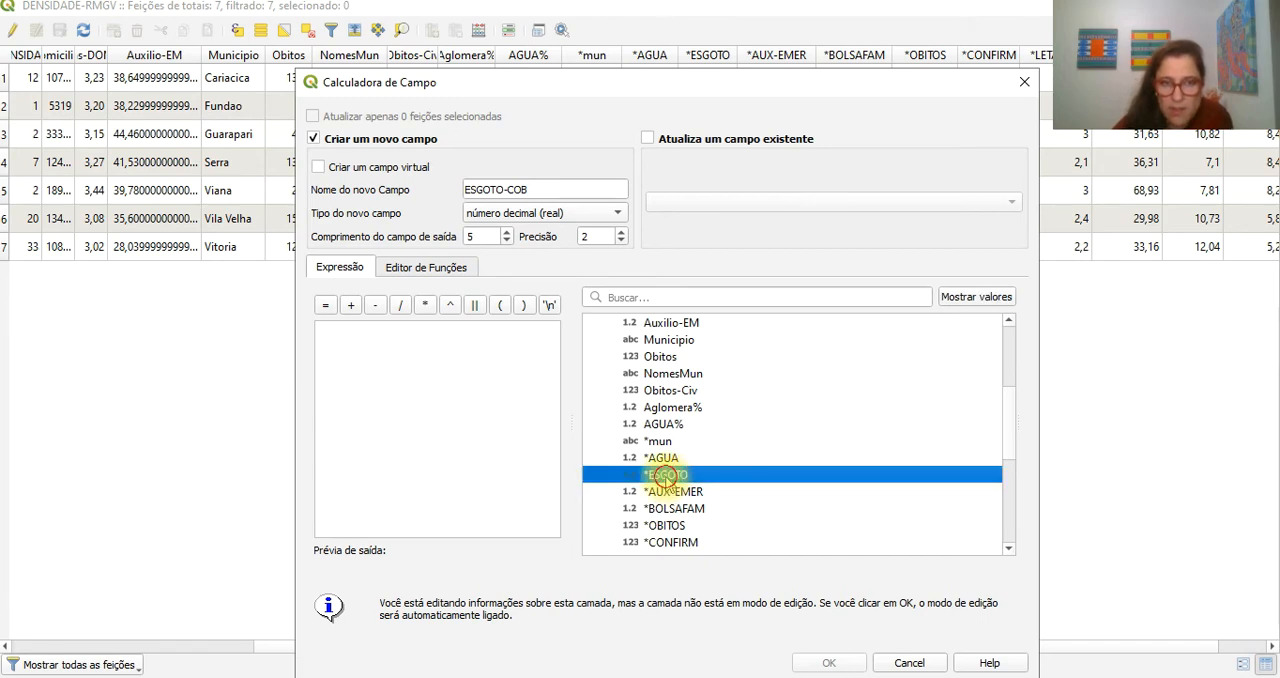
{"action": "double_click", "coordinate": [668, 476]}
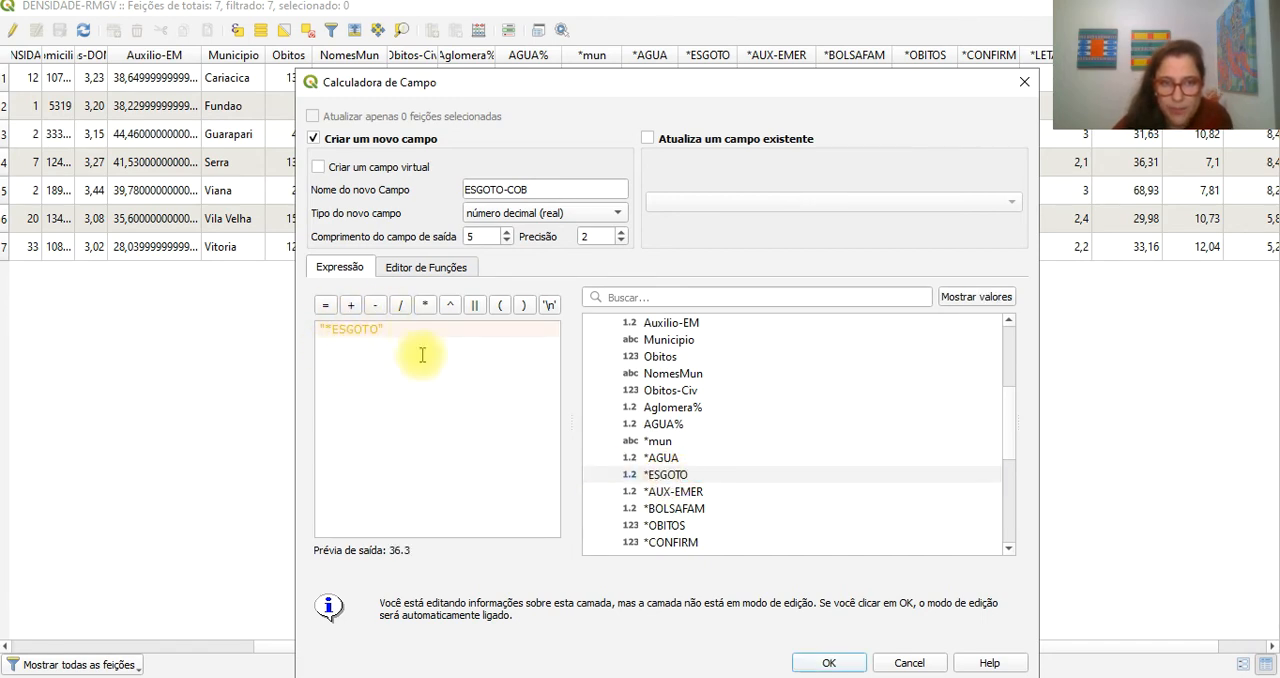
{"action": "left_click", "coordinate": [830, 663]}
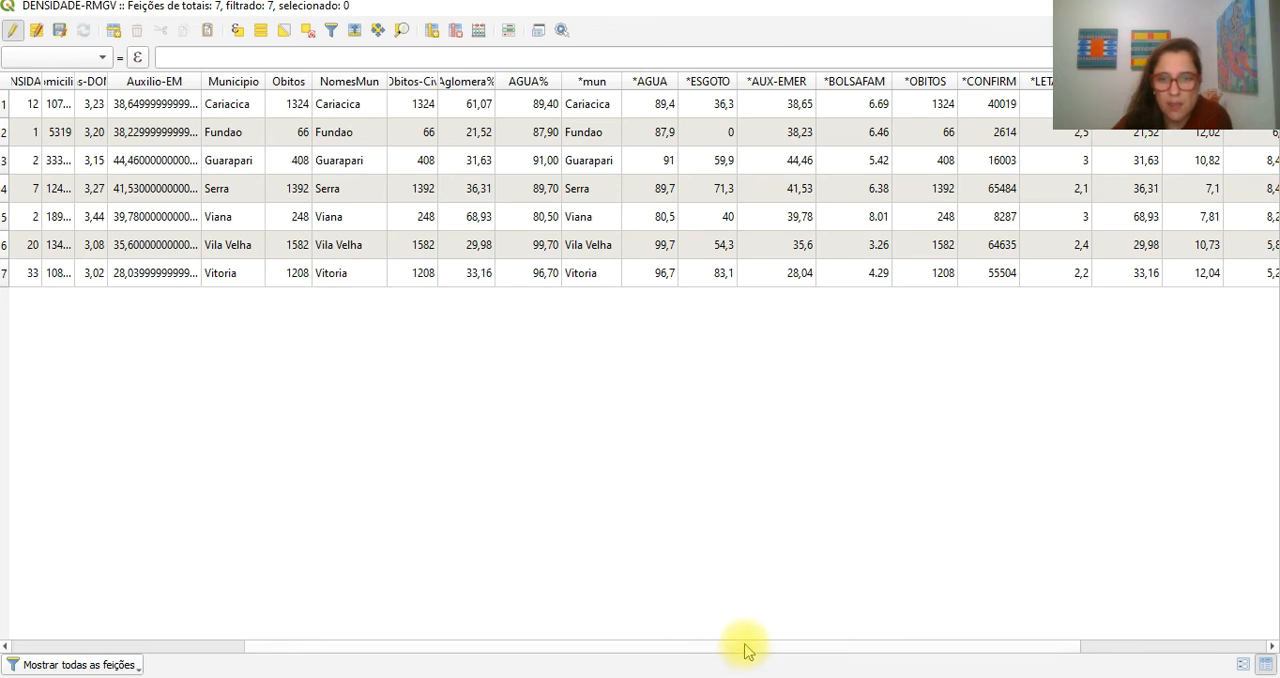
{"action": "left_click_drag", "start_coordinate": [746, 645], "coordinate": [1046, 663]}
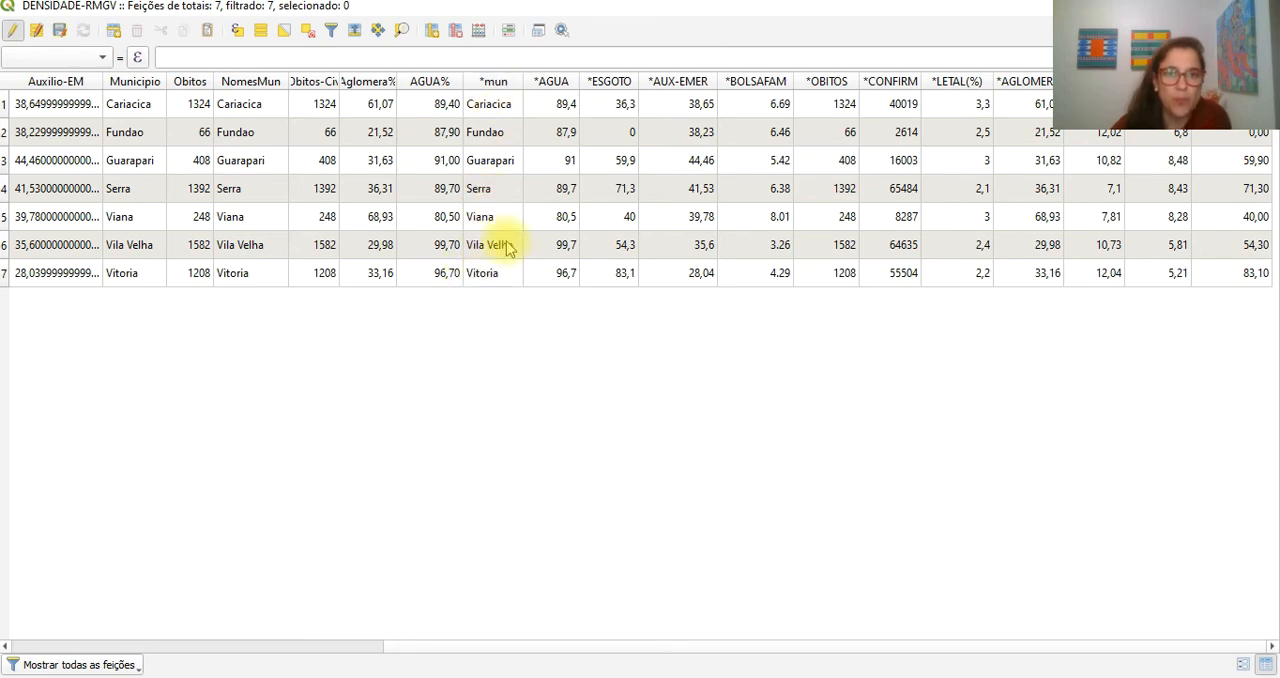
- Widen the *mun column slightly and start a new field named NM-Municip for DENSIDADE-RMGV in the field calculator
{"action": "left_click_drag", "start_coordinate": [523, 81], "coordinate": [533, 81]}
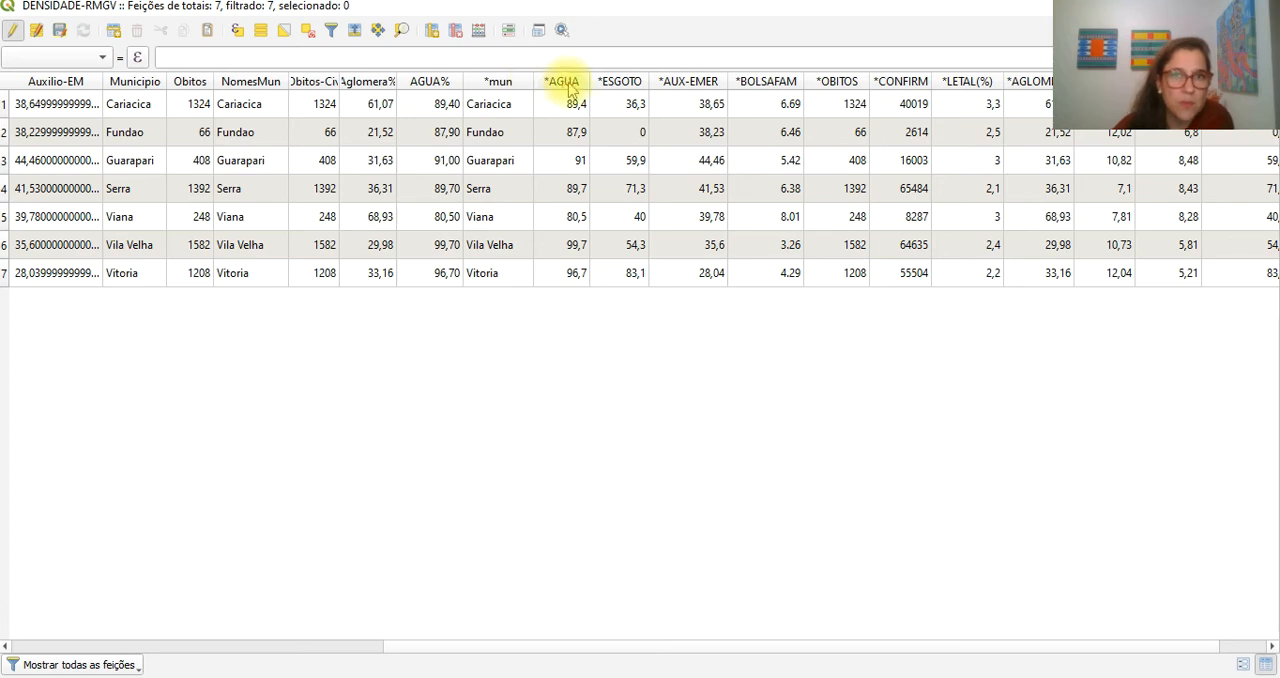
{"action": "left_click", "coordinate": [479, 32]}
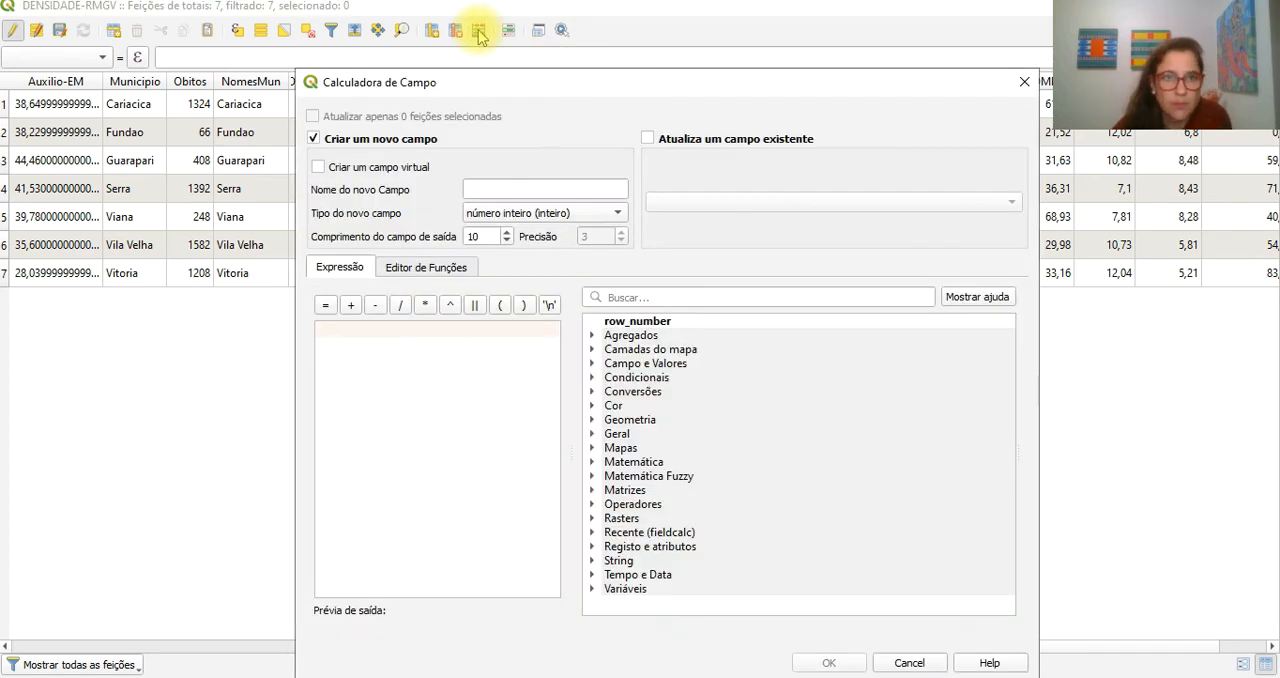
{"action": "left_click", "coordinate": [495, 191]}
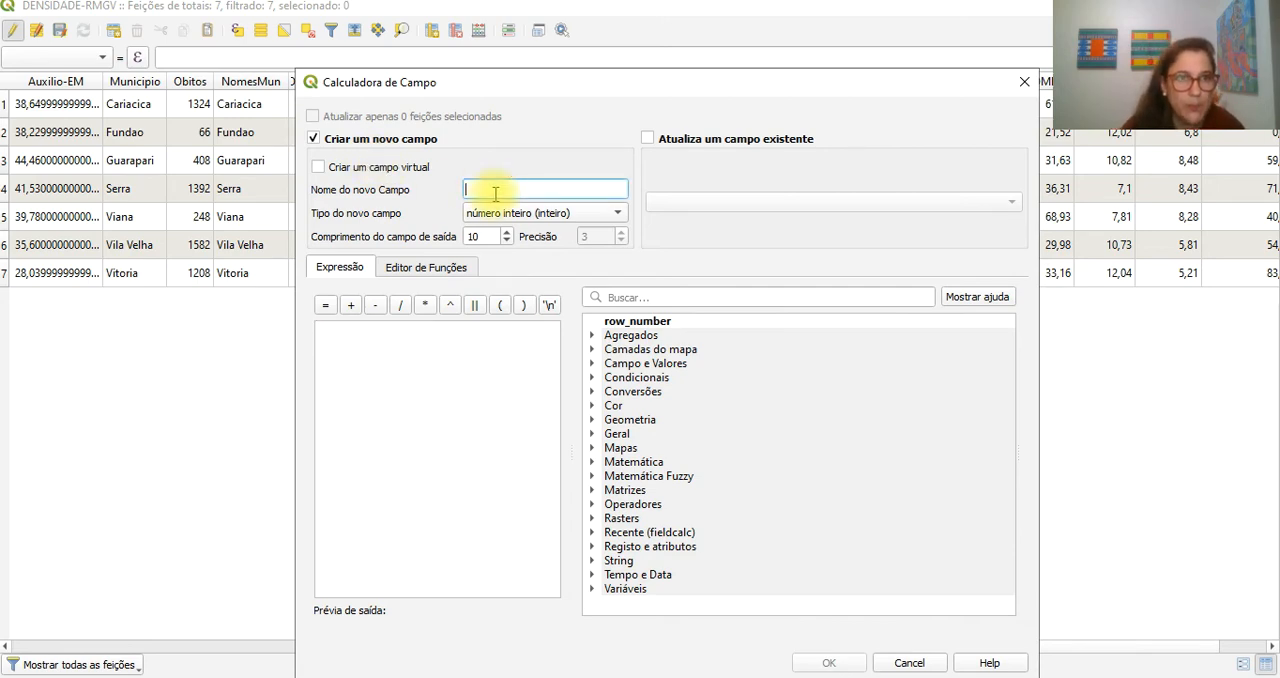
{"action": "key", "text": "Caps_Lock"}
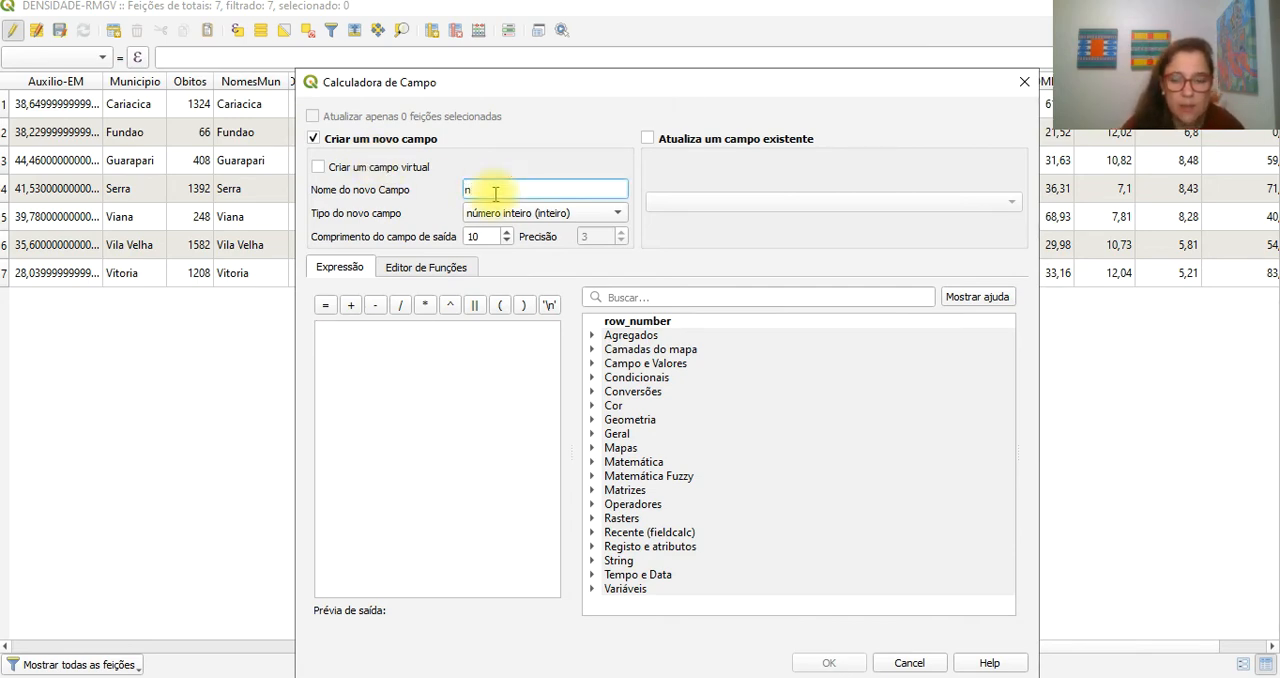
{"action": "key", "text": "Caps_Lock"}
{"action": "type", "text": "NM-"}
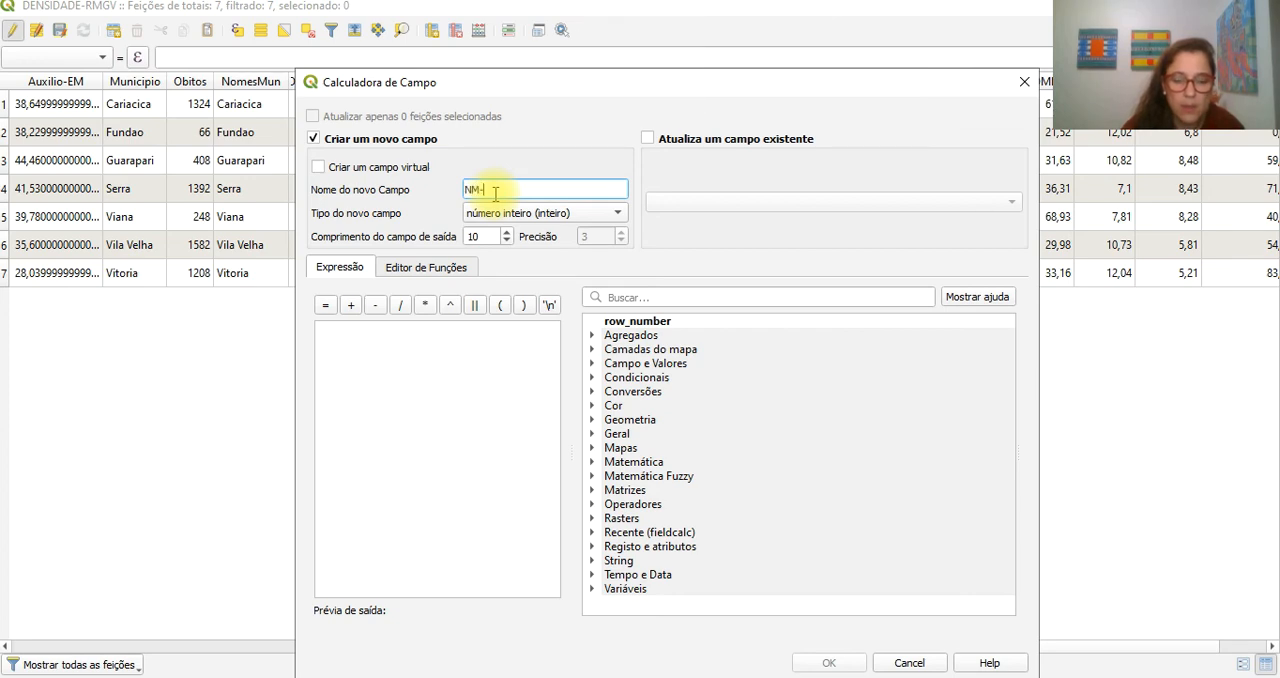
{"action": "type", "text": "M"}
{"action": "key", "text": "Caps_Lock"}
{"action": "type", "text": "unicip"}
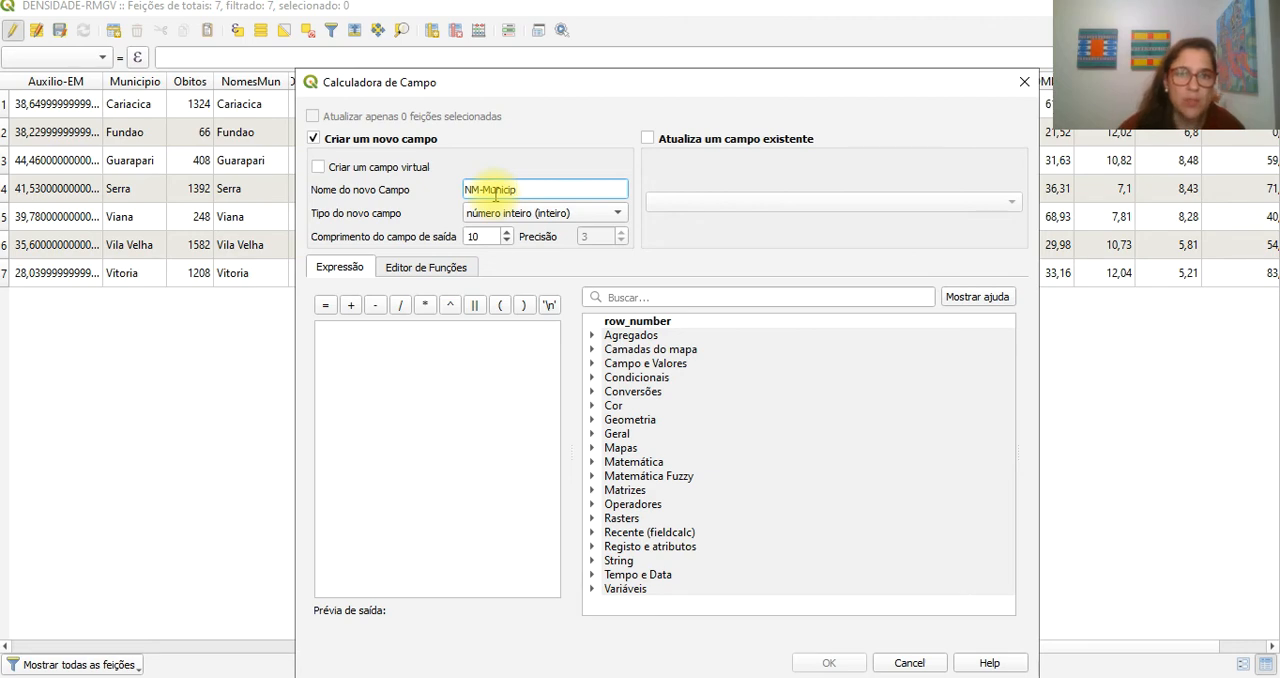
- Change the new field's name to Municipio2
{"action": "left_click_drag", "start_coordinate": [483, 190], "coordinate": [463, 190]}
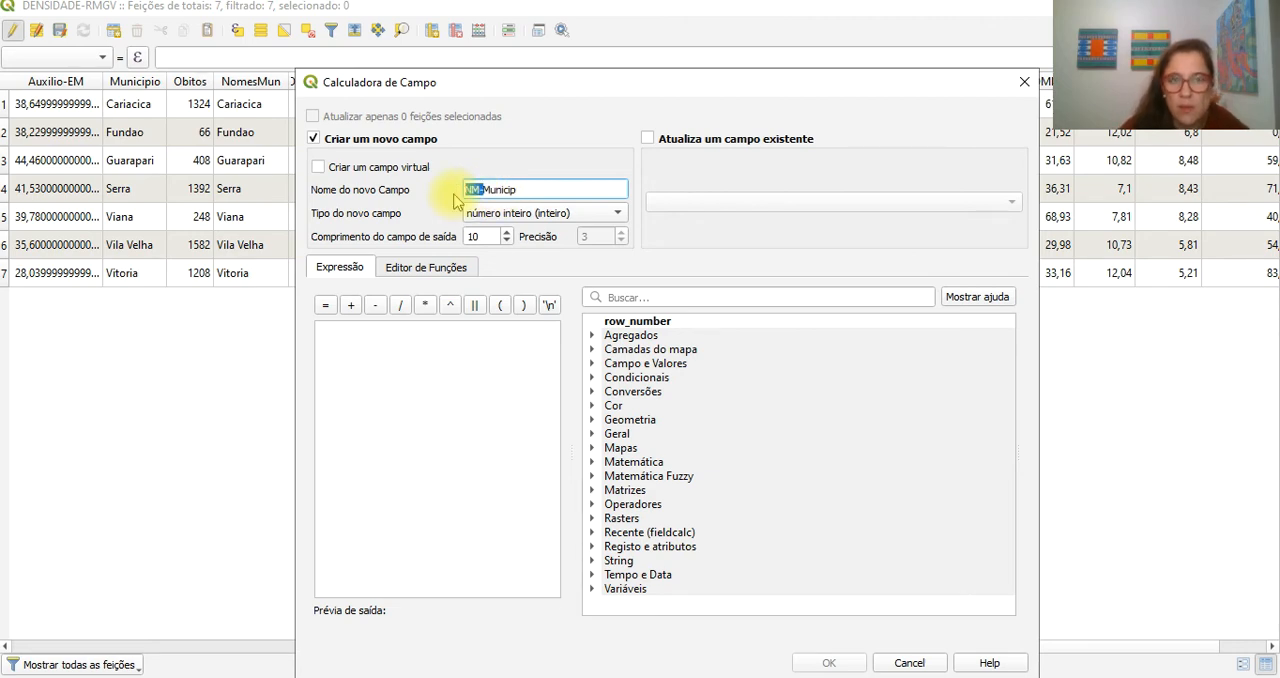
{"action": "key", "text": "BackSpace"}
{"action": "left_click", "coordinate": [524, 189]}
{"action": "type", "text": "io"}
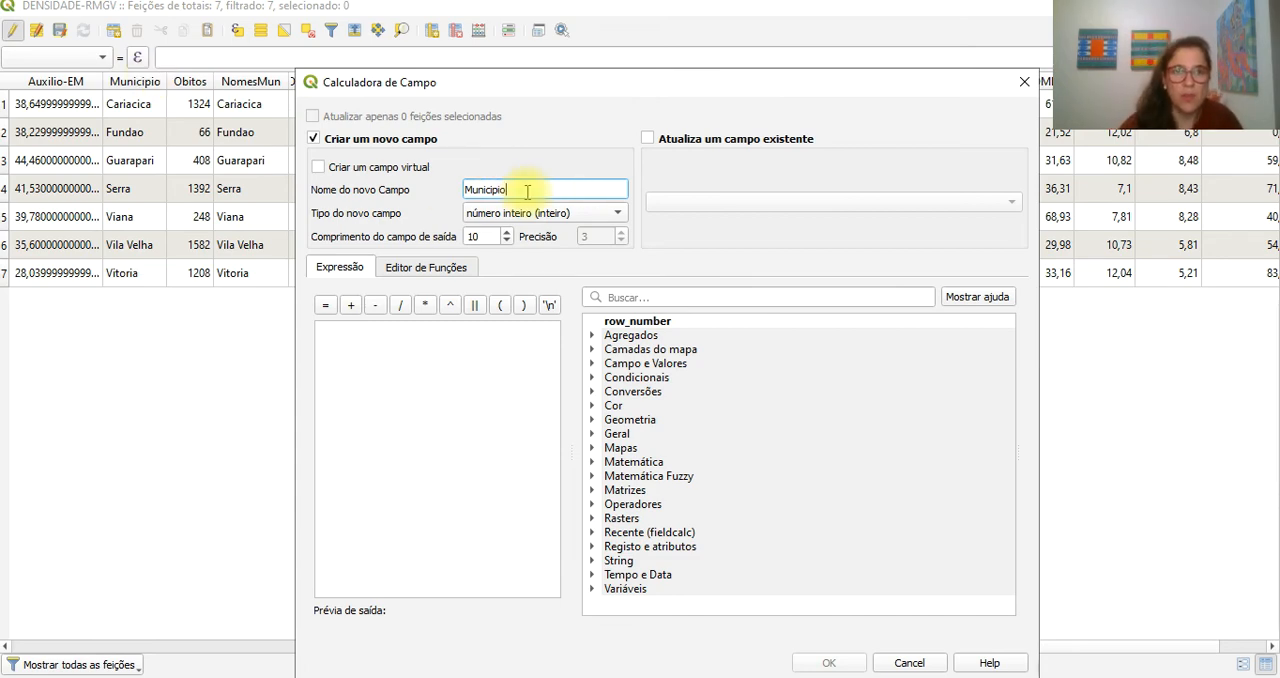
{"action": "type", "text": "2"}
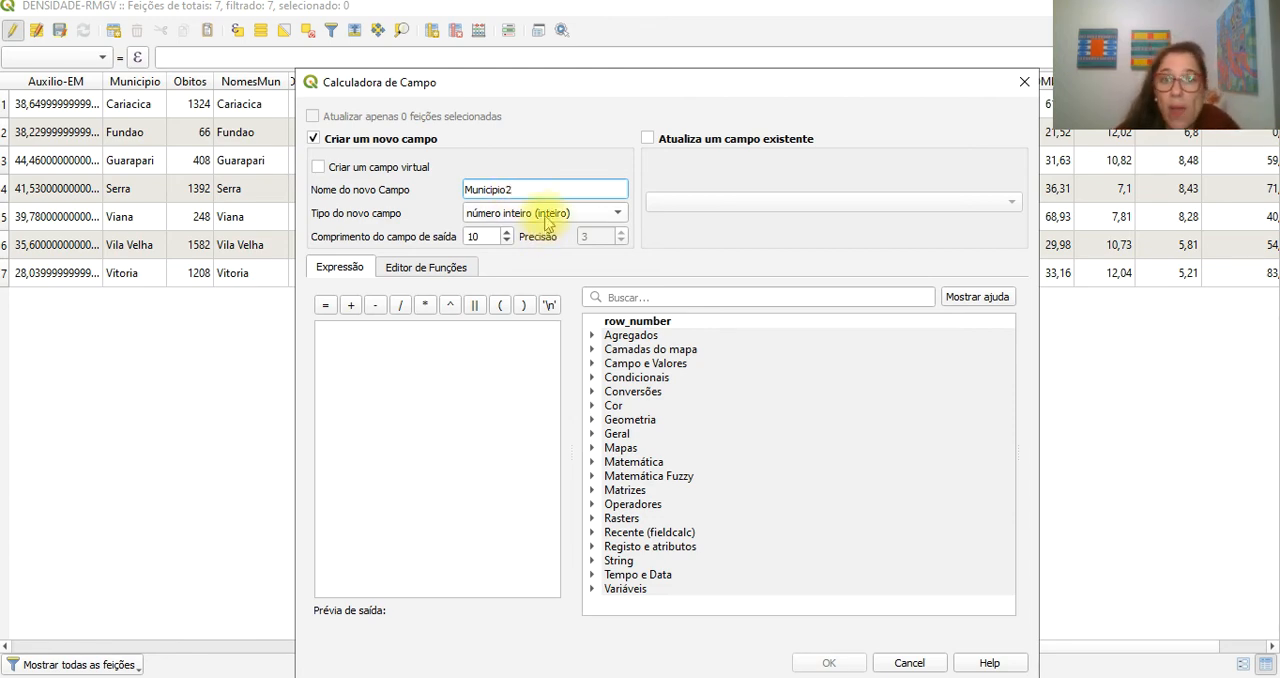
- Define the Municipio2 field as Texto (string) with length 20
{"action": "left_click", "coordinate": [532, 213]}
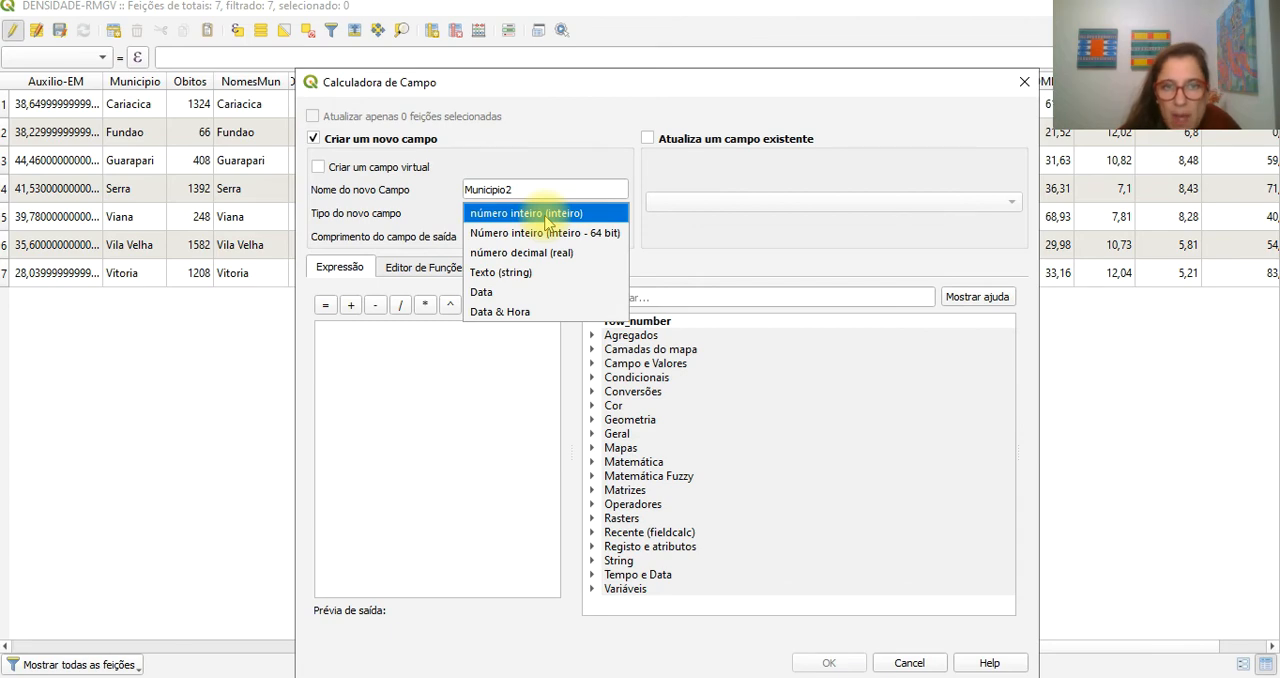
{"action": "left_click", "coordinate": [510, 272]}
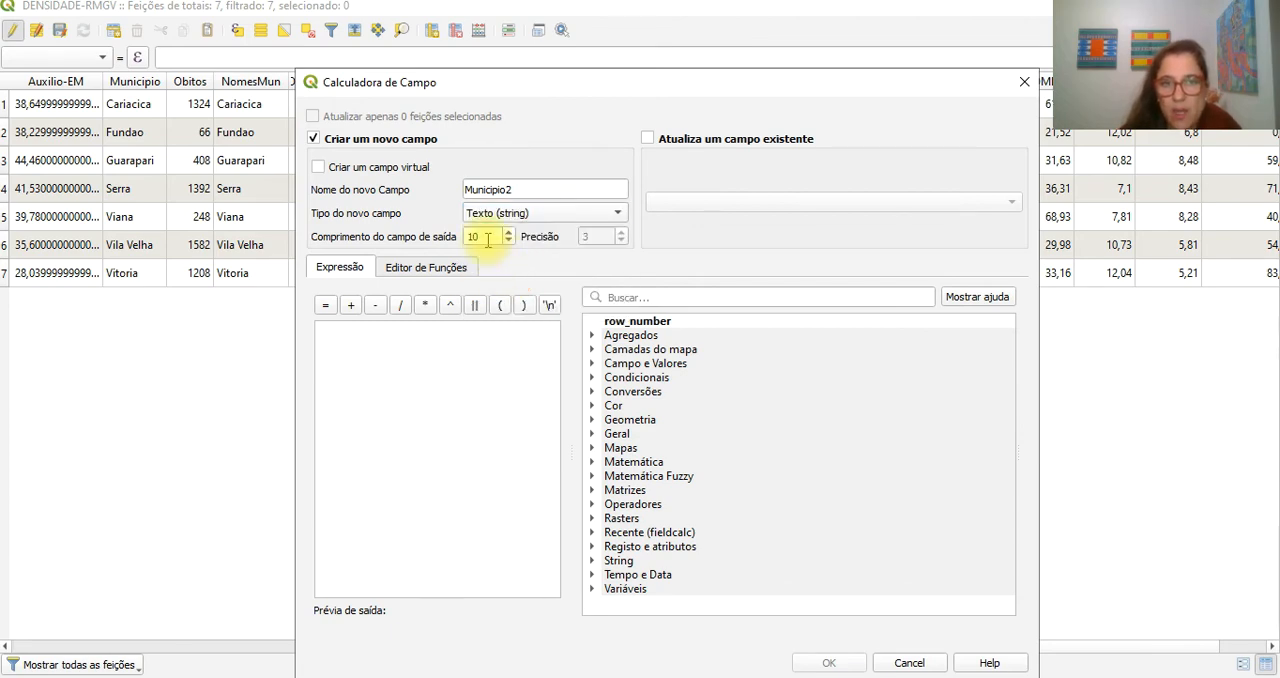
{"action": "double_click", "coordinate": [487, 237]}
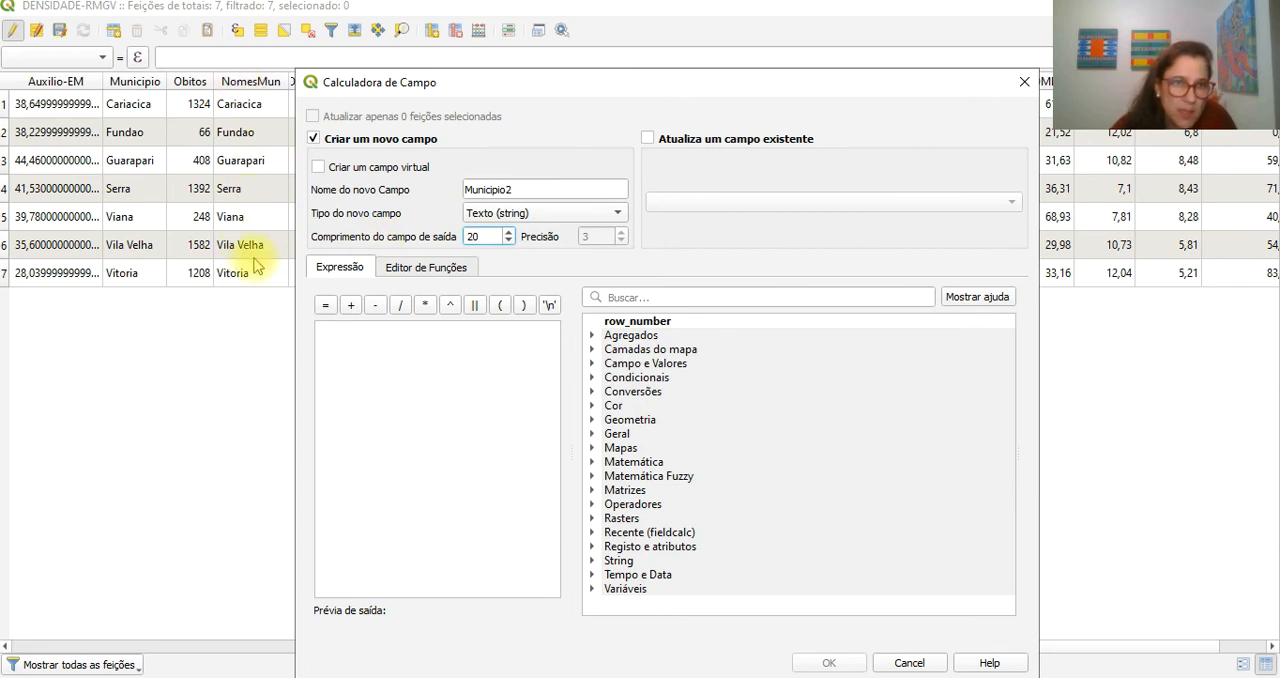
- Fill Municipio2 from the joined municipality field with the expression "*mun" and create the field
{"action": "left_click", "coordinate": [592, 365]}
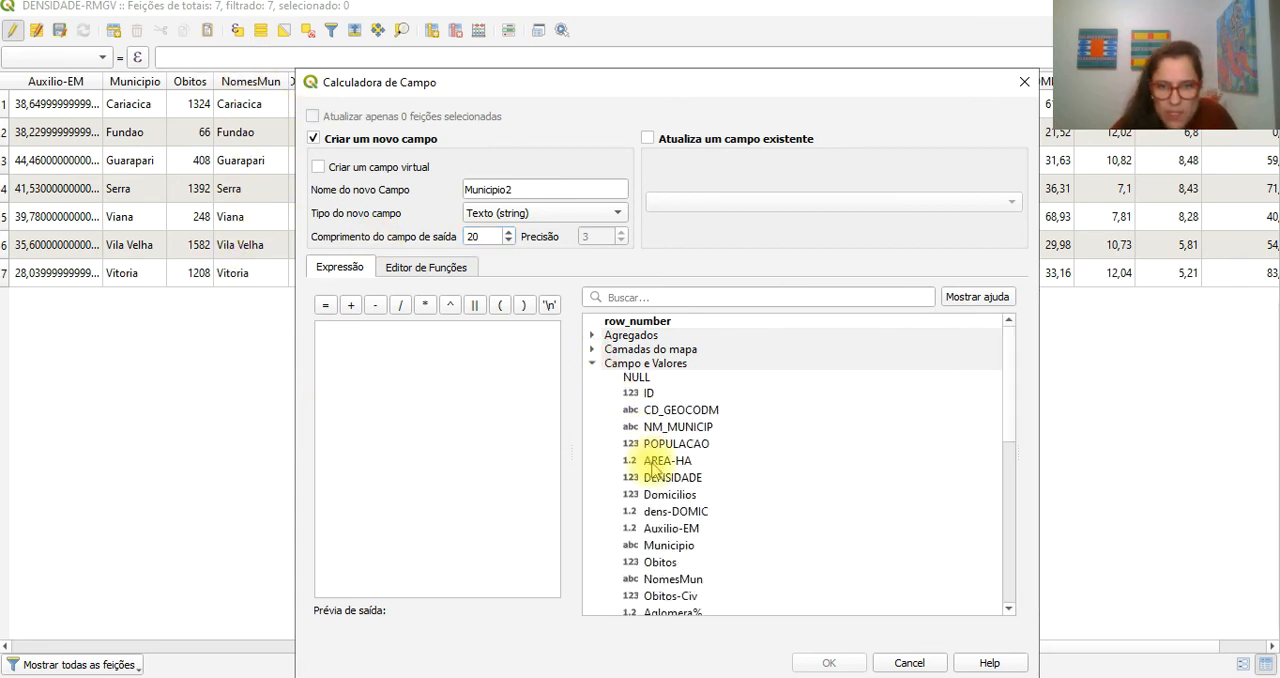
{"action": "scroll", "coordinate": [652, 468], "scroll_direction": "down", "scroll_amount": 4}
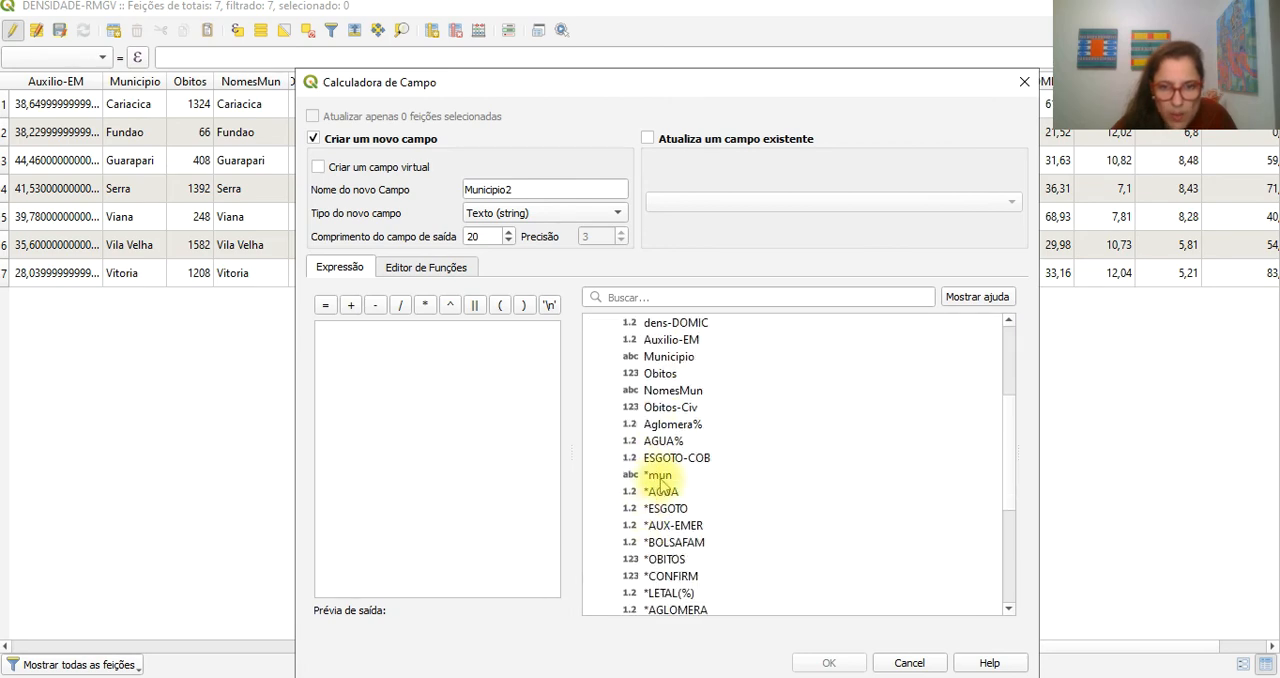
{"action": "double_click", "coordinate": [659, 475]}
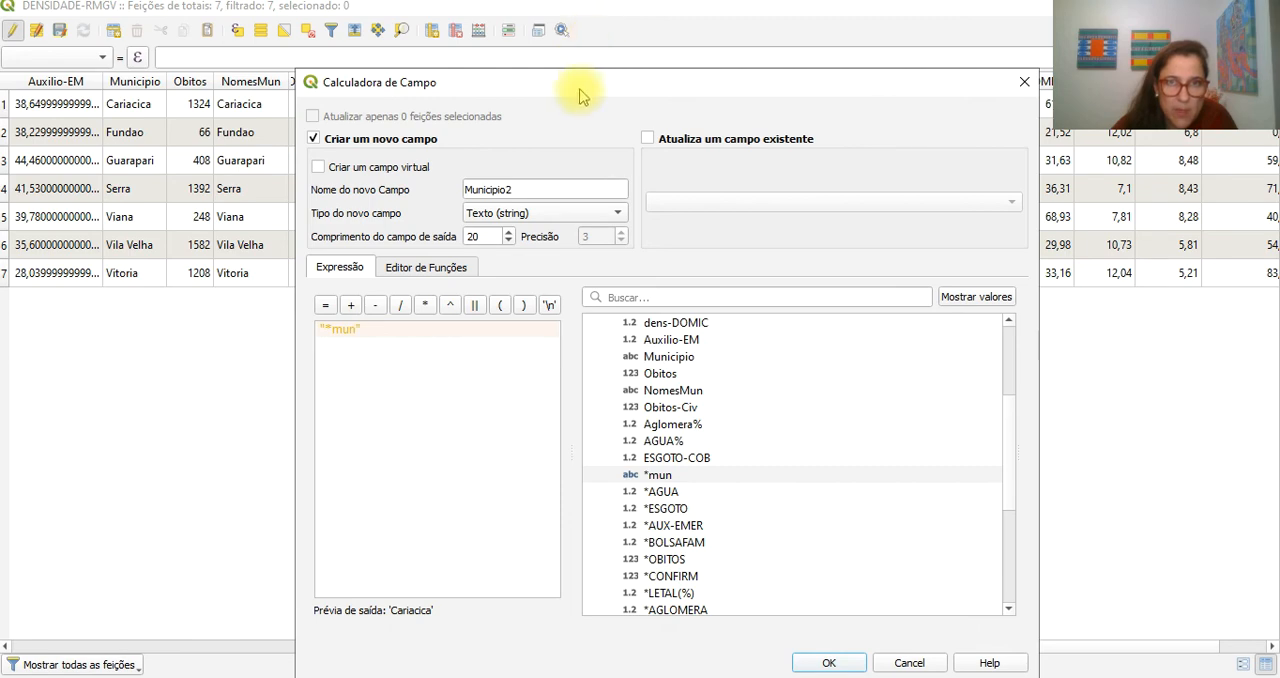
{"action": "left_click_drag", "start_coordinate": [580, 95], "coordinate": [558, 43]}
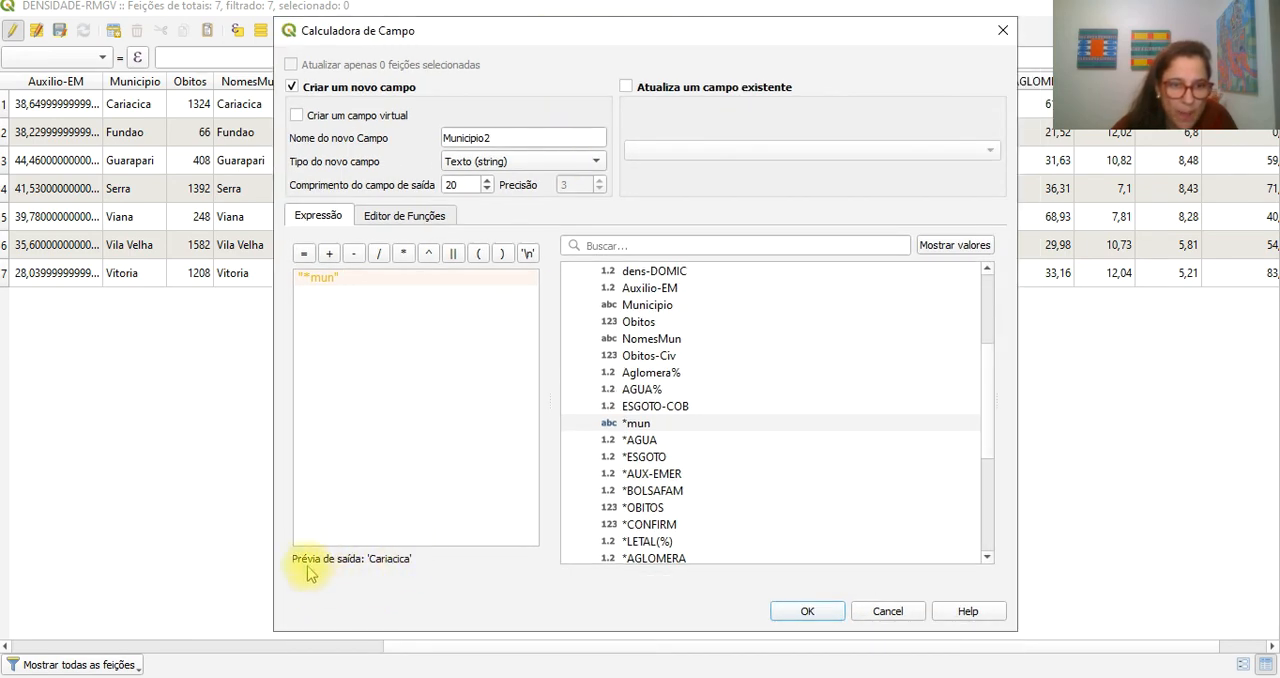
{"action": "left_click", "coordinate": [812, 611]}
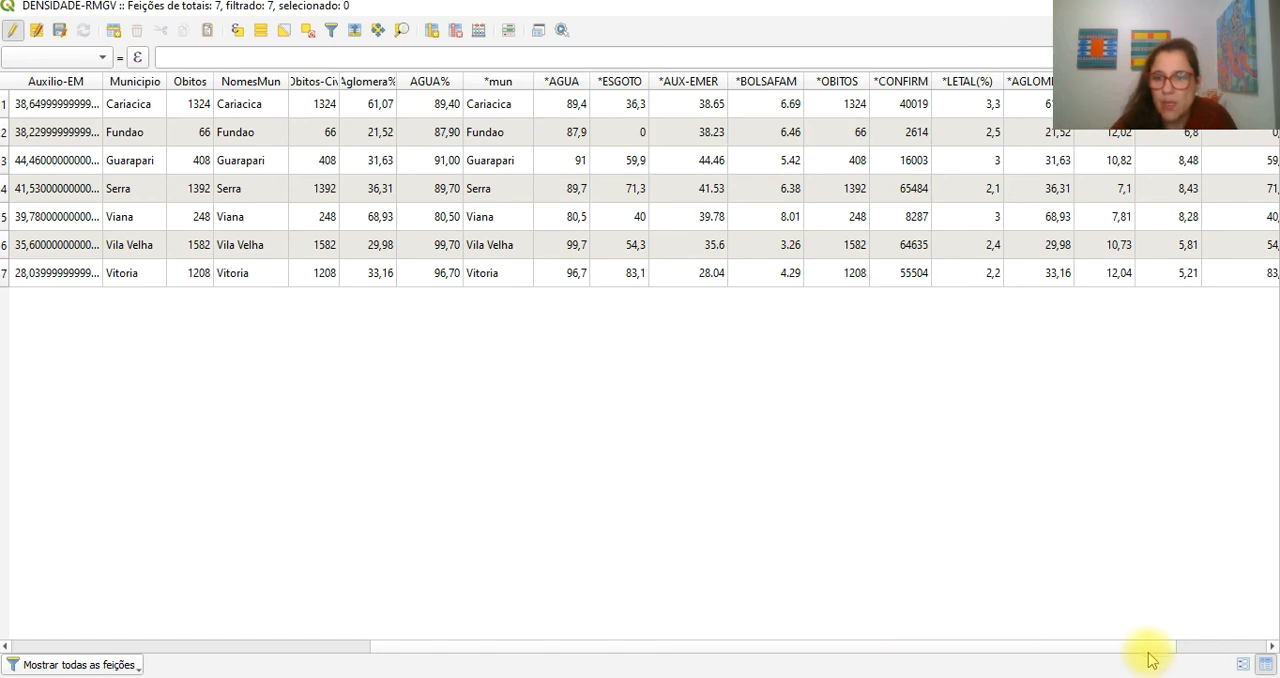
- Narrow the new Municipio2 column and compare its names with those in the NM_MUNICIP column
{"action": "left_click_drag", "start_coordinate": [1151, 648], "coordinate": [1247, 647]}
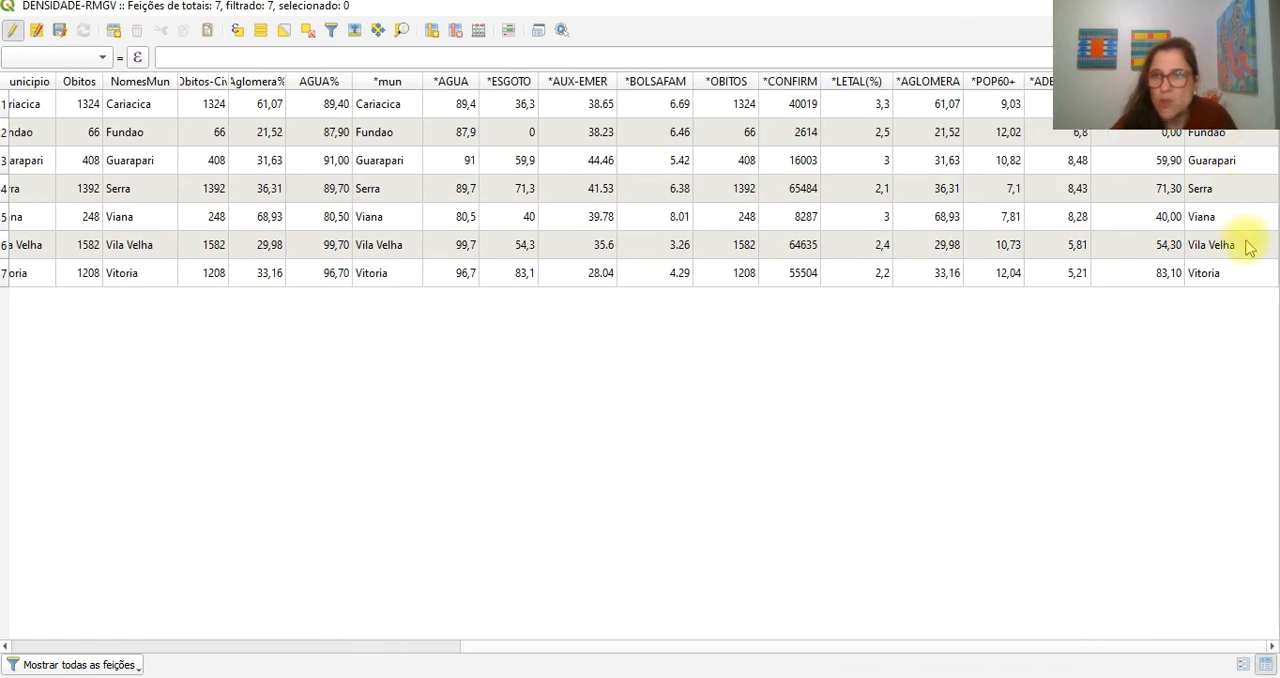
{"action": "left_click_drag", "start_coordinate": [1272, 82], "coordinate": [1195, 82]}
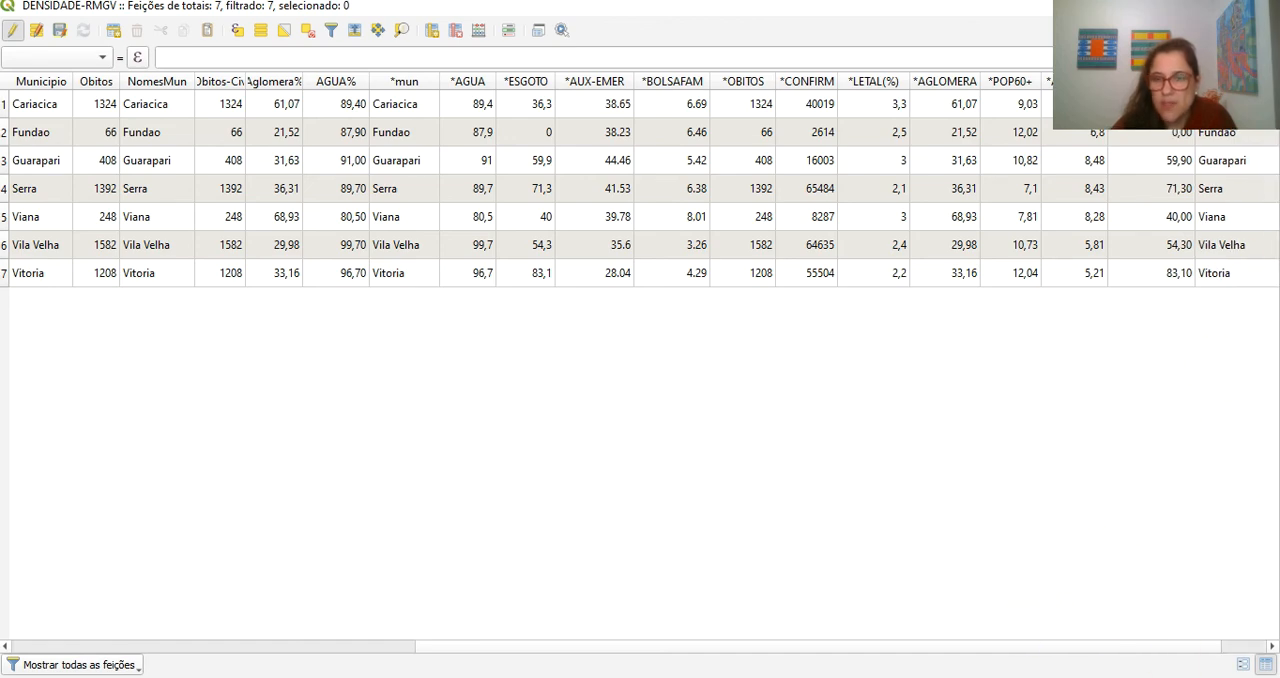
{"action": "left_click_drag", "start_coordinate": [1069, 646], "coordinate": [494, 663]}
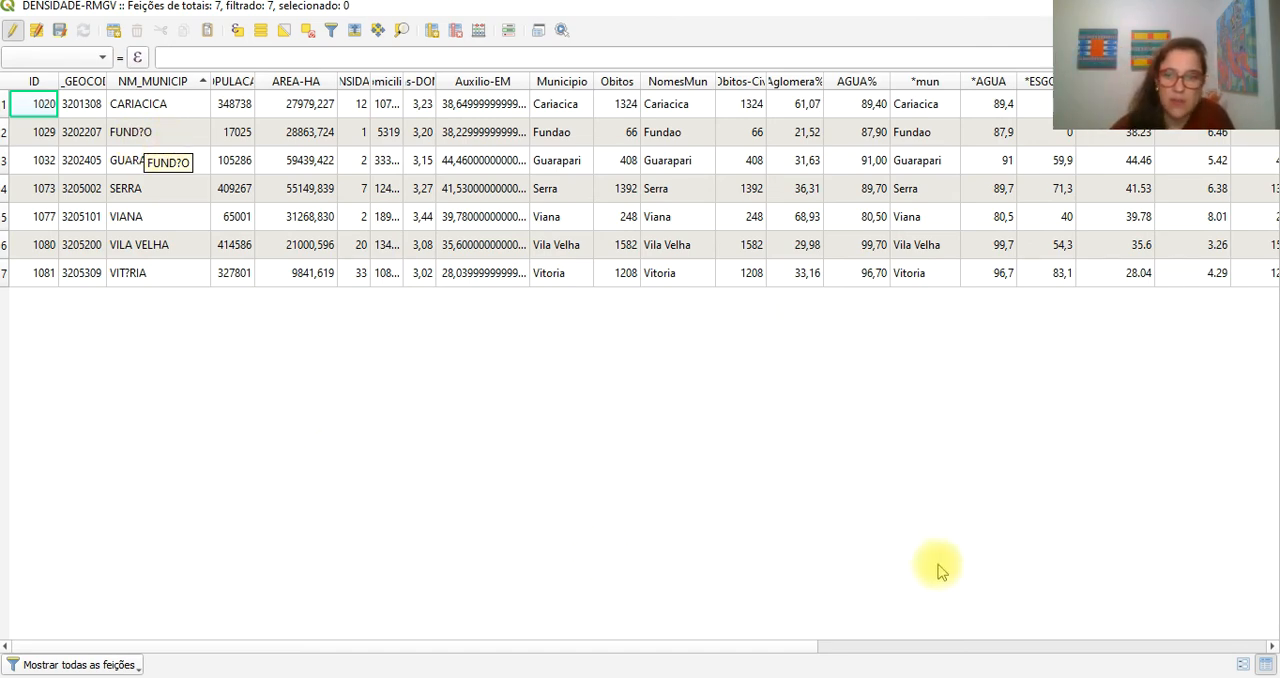
{"action": "left_click", "coordinate": [750, 650]}
{"action": "left_click_drag", "start_coordinate": [862, 657], "coordinate": [1266, 652]}
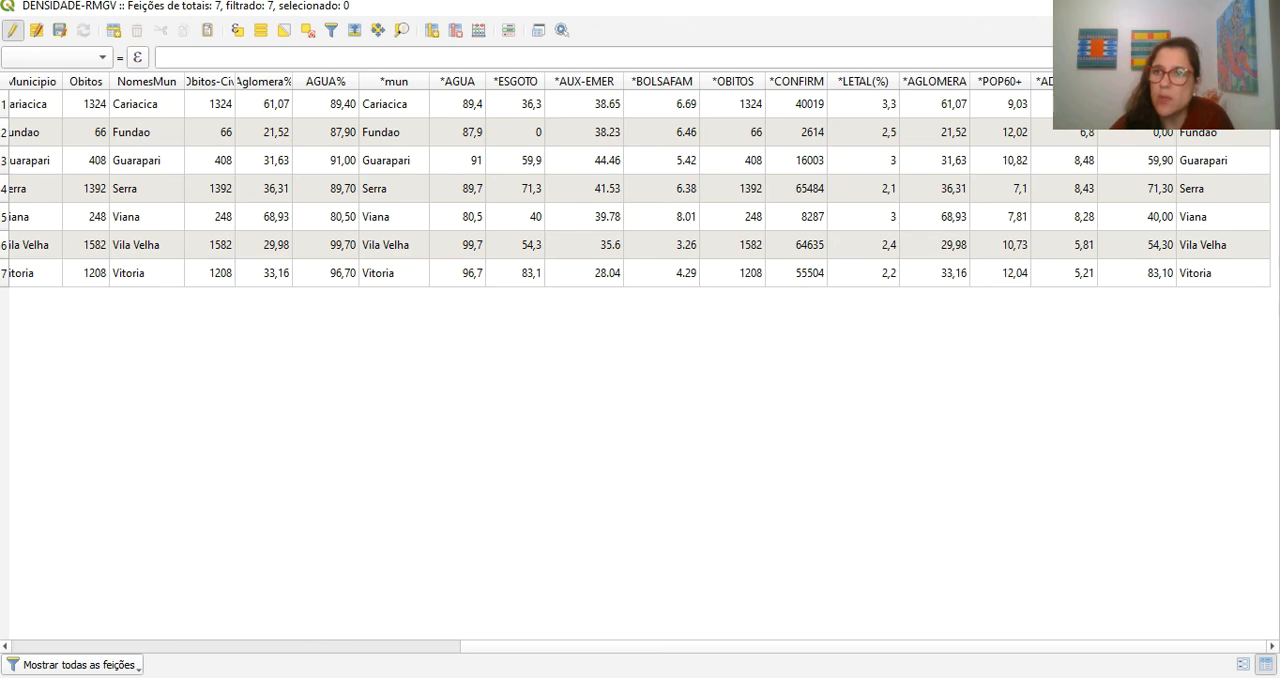
{"action": "left_click_drag", "start_coordinate": [1270, 81], "coordinate": [1256, 81]}
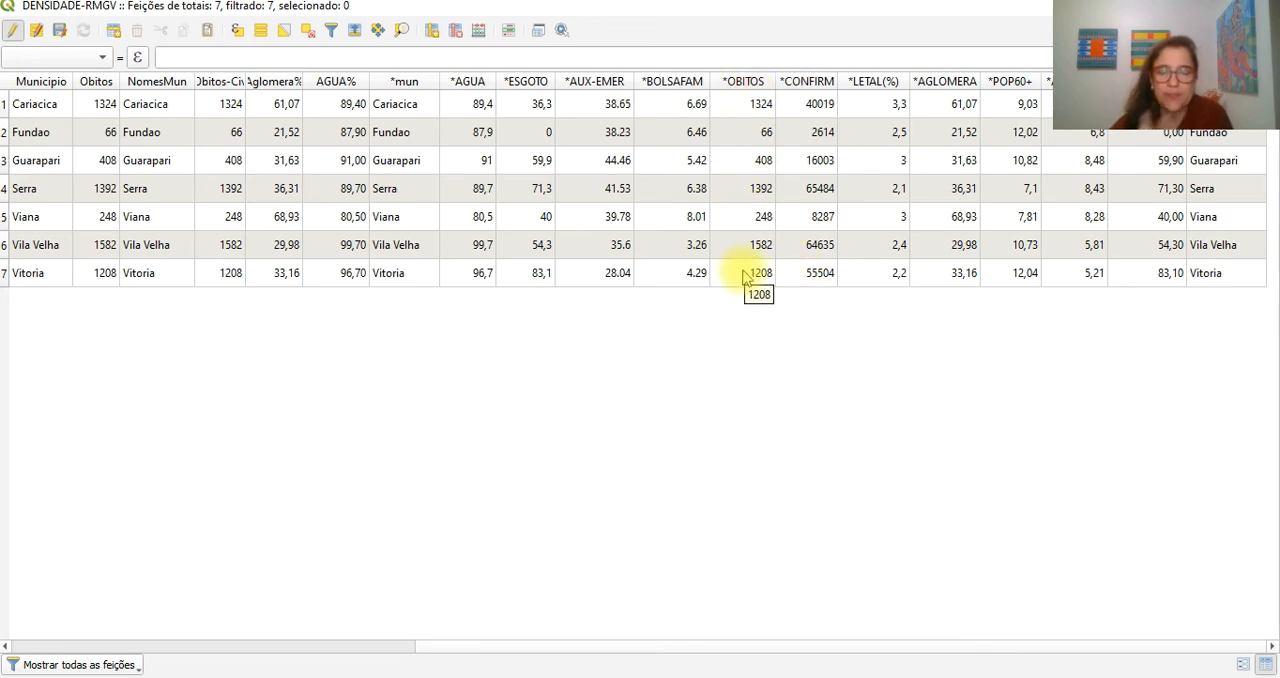
- Start a new field named Obit-CV19 in the field calculator, as número inteiro (inteiro) with length 10
{"action": "left_click", "coordinate": [479, 31]}
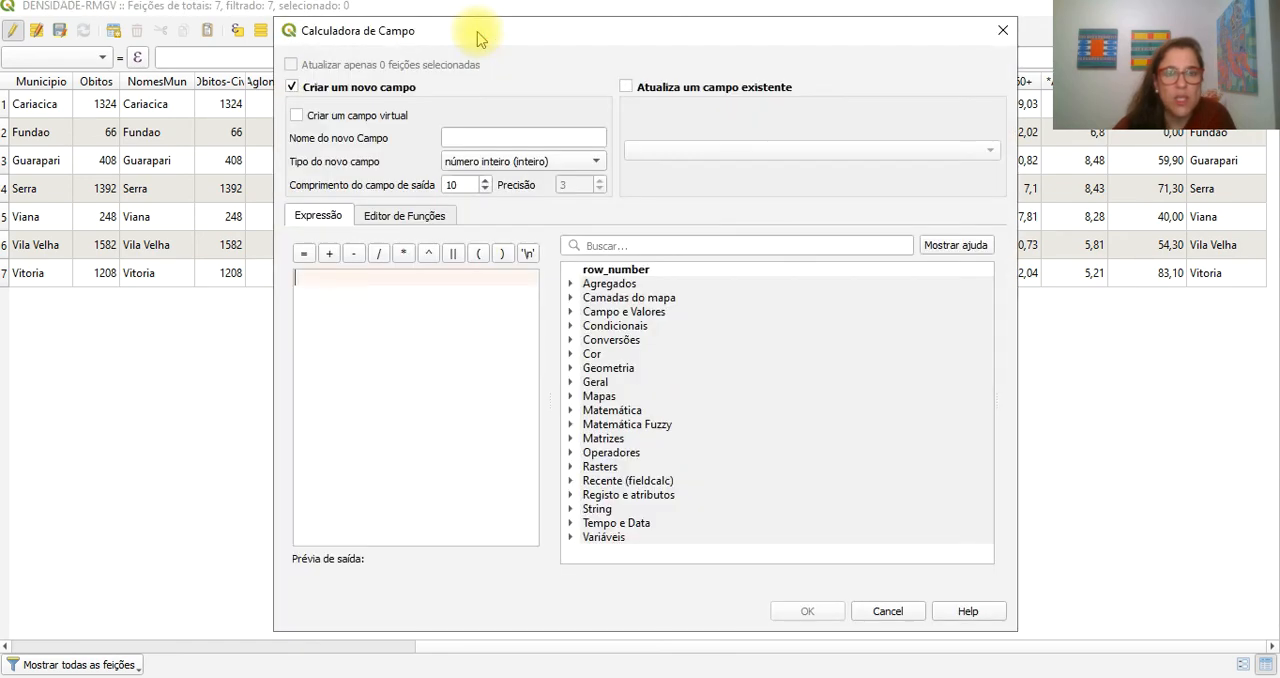
{"action": "left_click", "coordinate": [469, 138]}
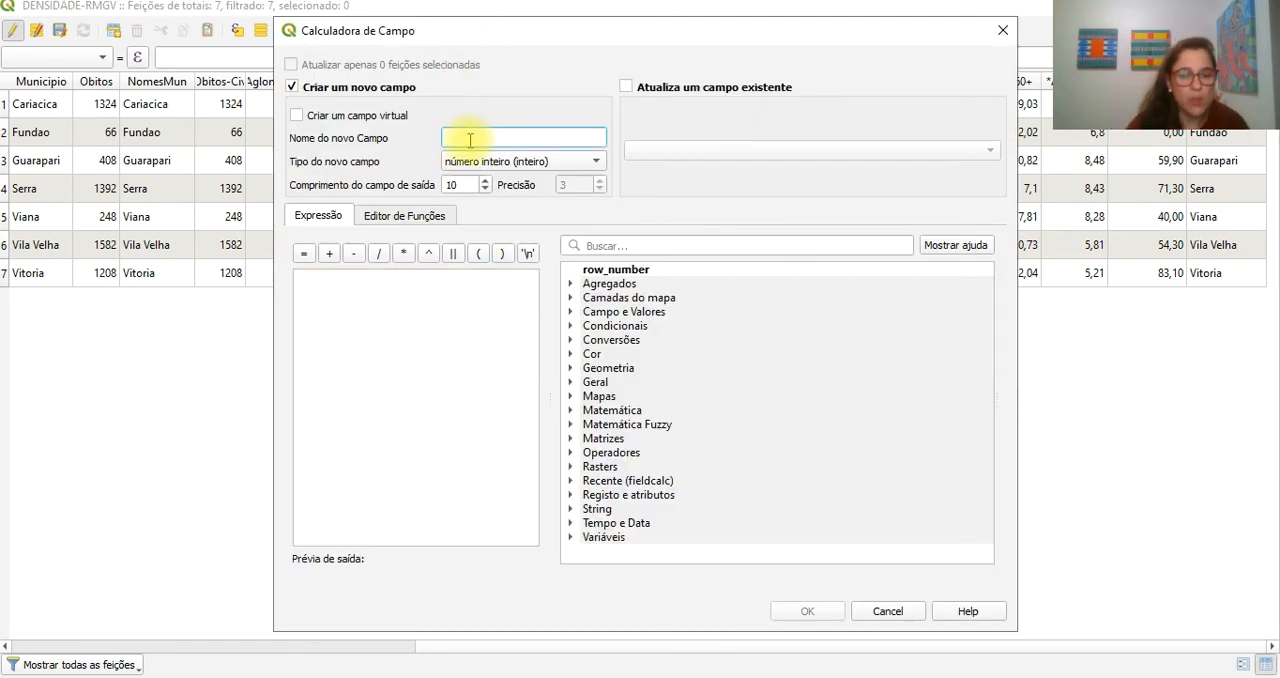
{"action": "type", "text": "O"}
{"action": "key", "text": "Caps_Lock"}
{"action": "type", "text": "bi"}
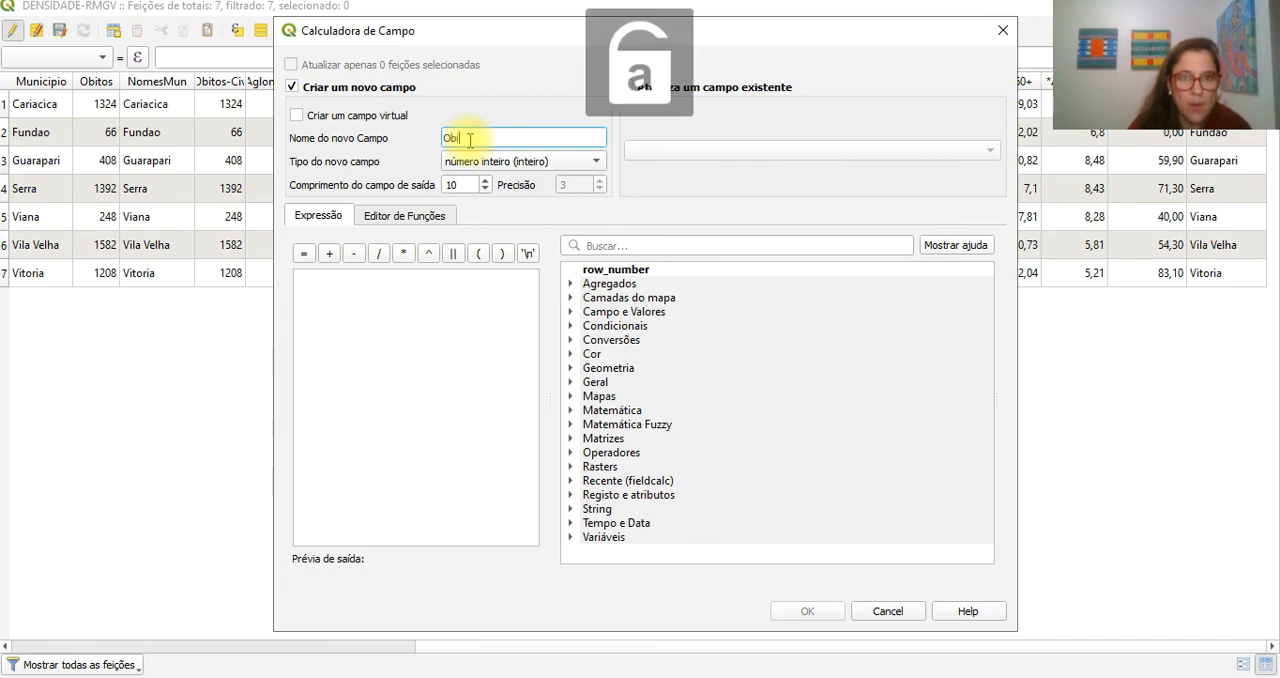
{"action": "type", "text": "t-"}
{"action": "key", "text": "Caps_Lock"}
{"action": "type", "text": "CV19"}
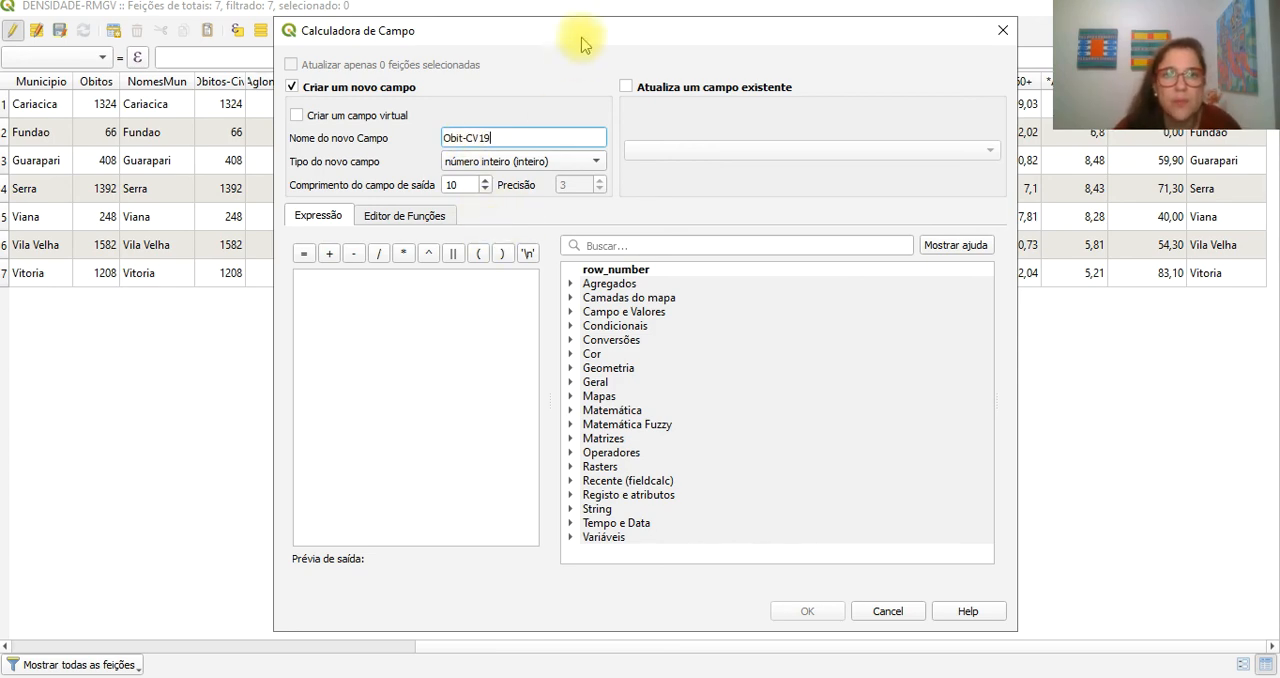
{"action": "left_click_drag", "start_coordinate": [586, 38], "coordinate": [612, 287]}
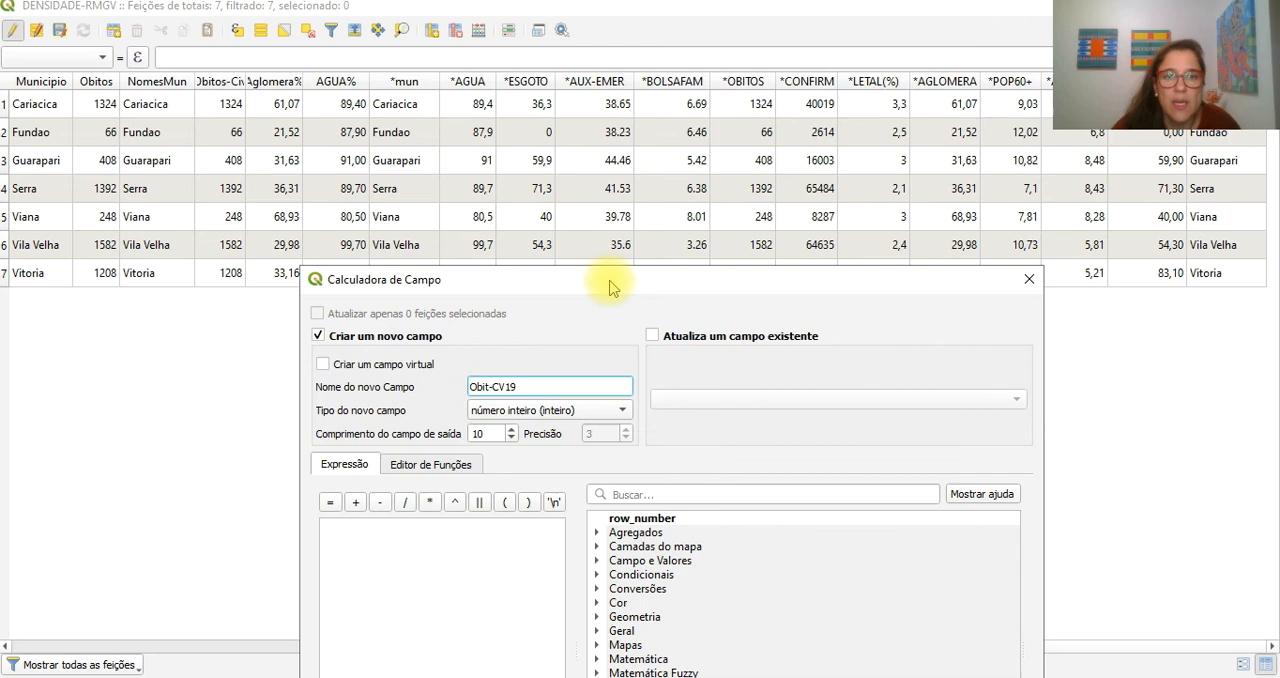
{"action": "double_click", "coordinate": [493, 433]}
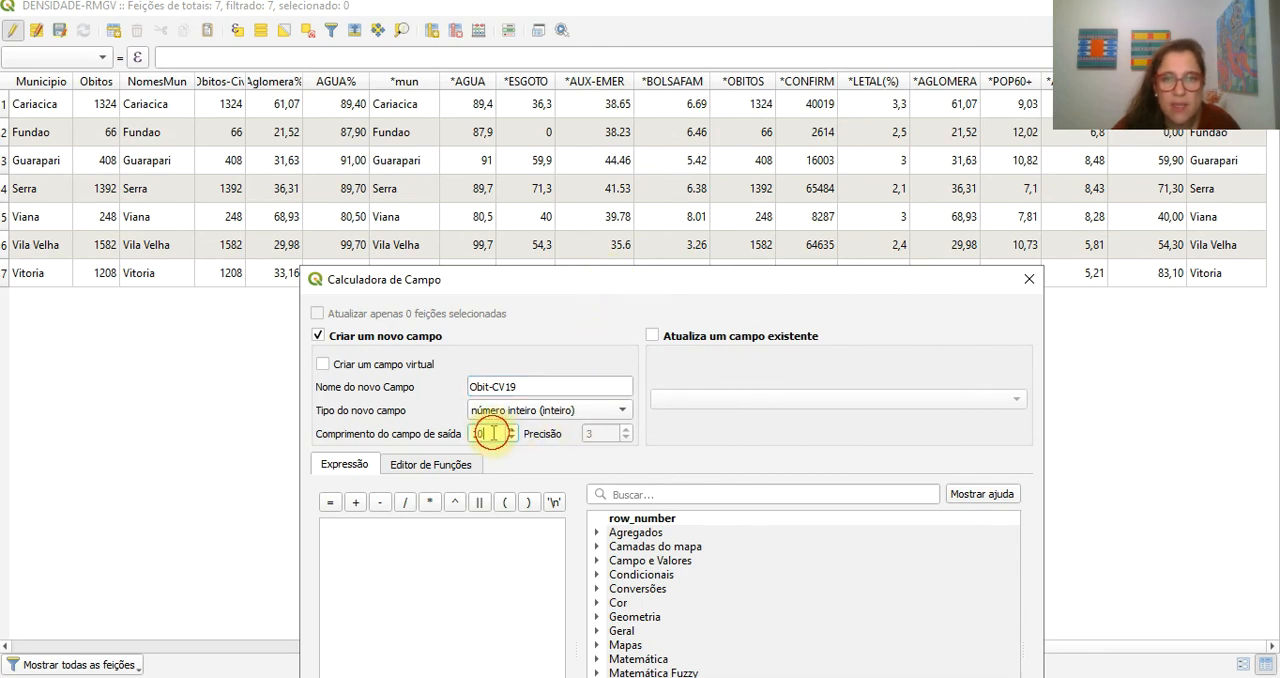
{"action": "left_click_drag", "start_coordinate": [611, 281], "coordinate": [594, 85]}
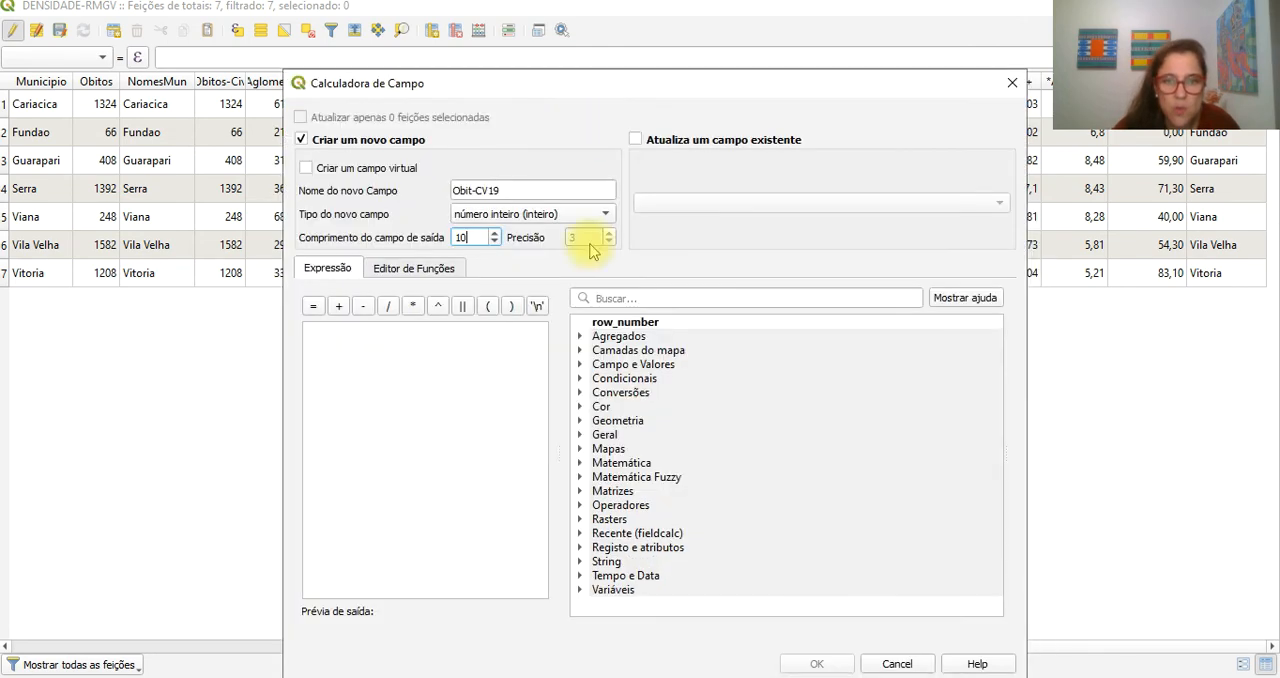
- Create Obit-CV19 from the joined field with the expression "*OBITOS" and narrow its column in the attribute table
{"action": "left_click", "coordinate": [581, 366]}
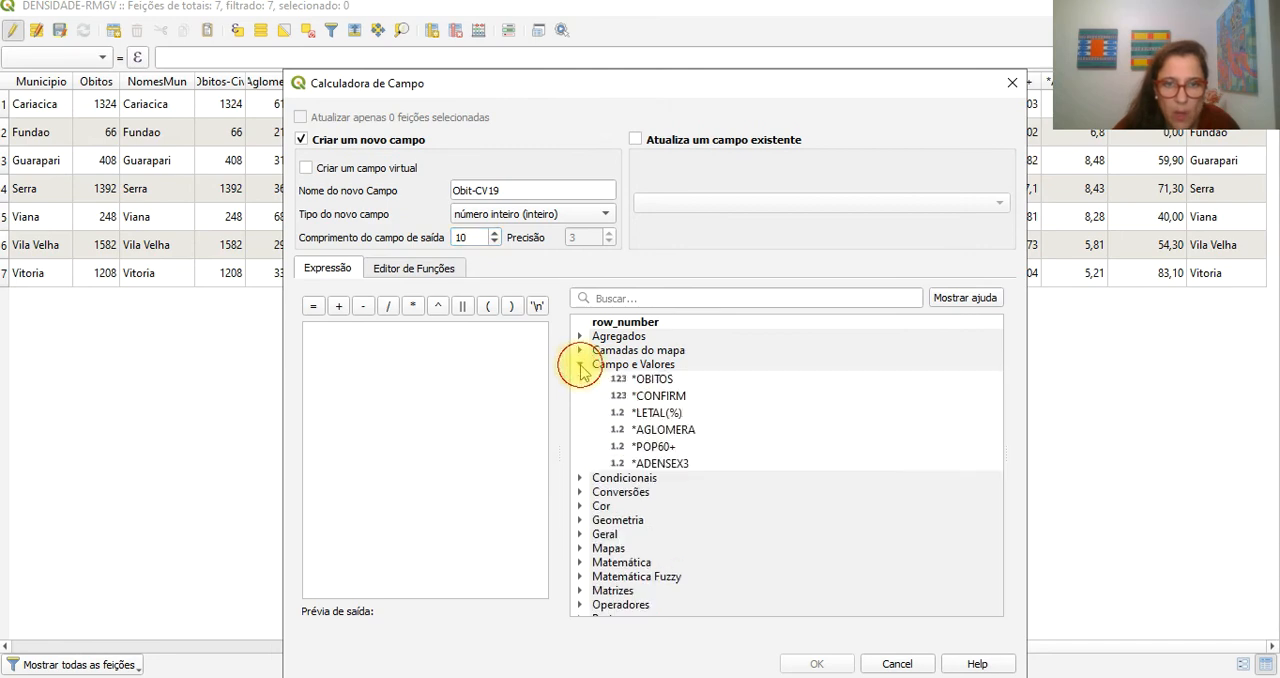
{"action": "scroll", "coordinate": [645, 515], "scroll_direction": "down", "scroll_amount": 5}
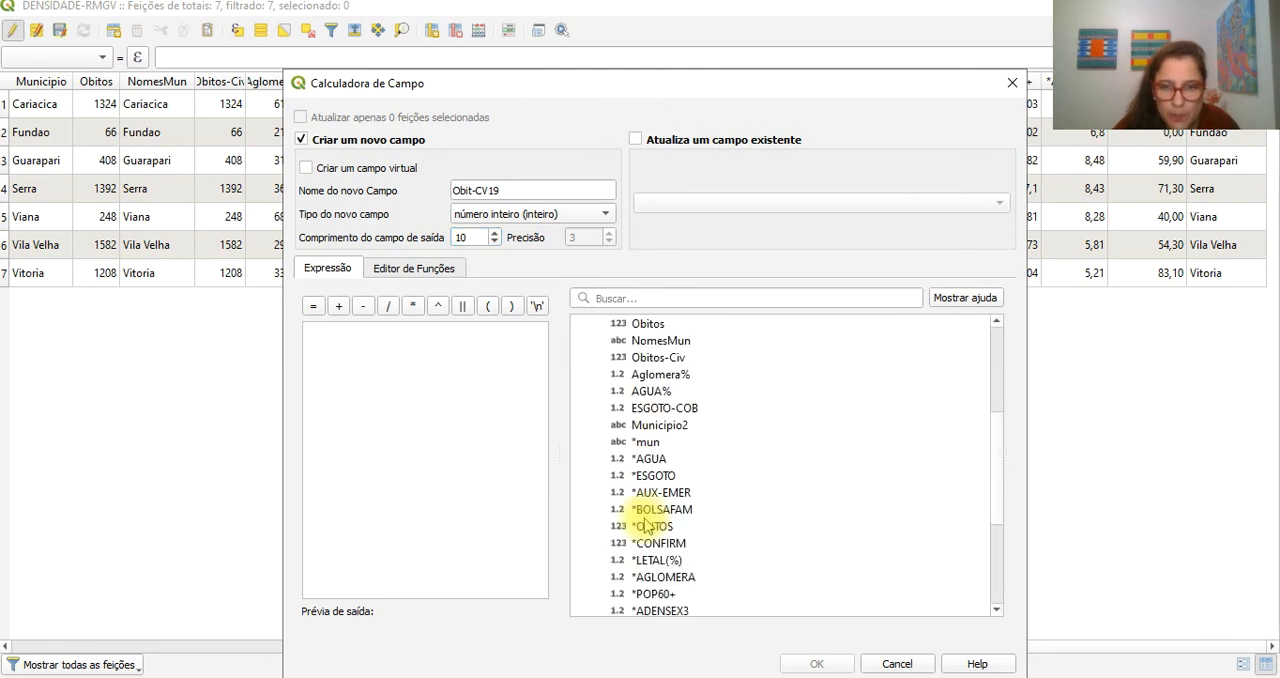
{"action": "double_click", "coordinate": [653, 527]}
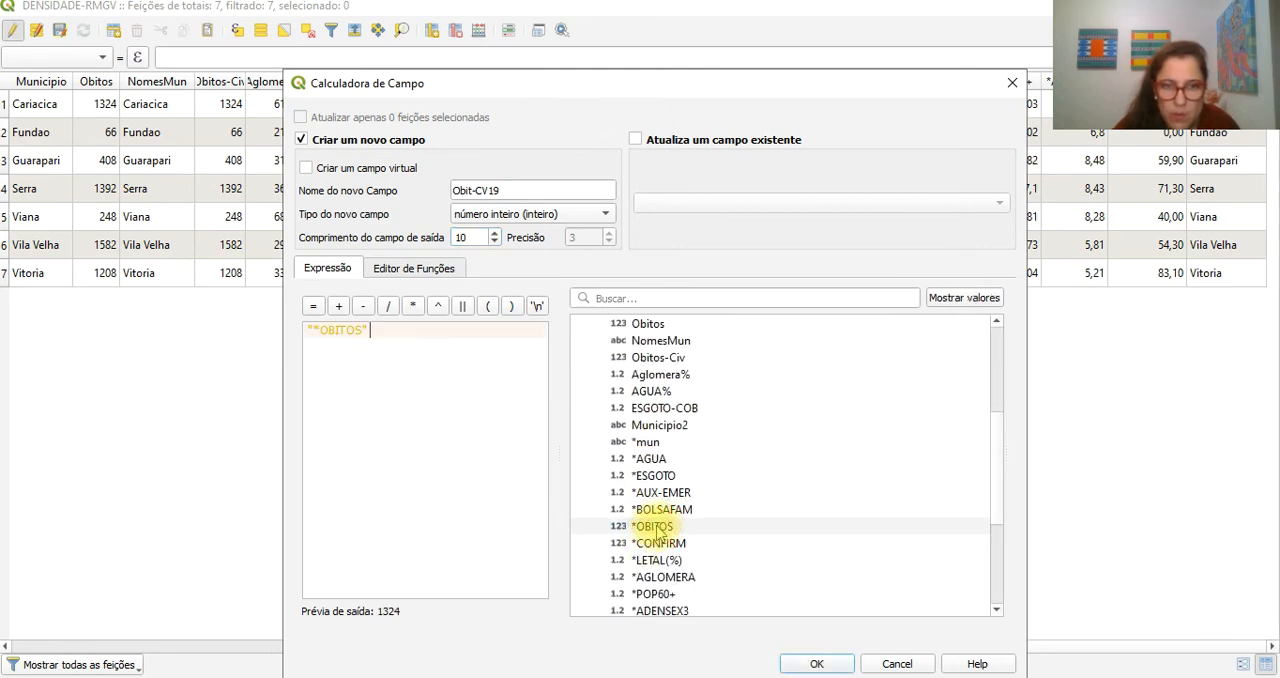
{"action": "left_click", "coordinate": [817, 664]}
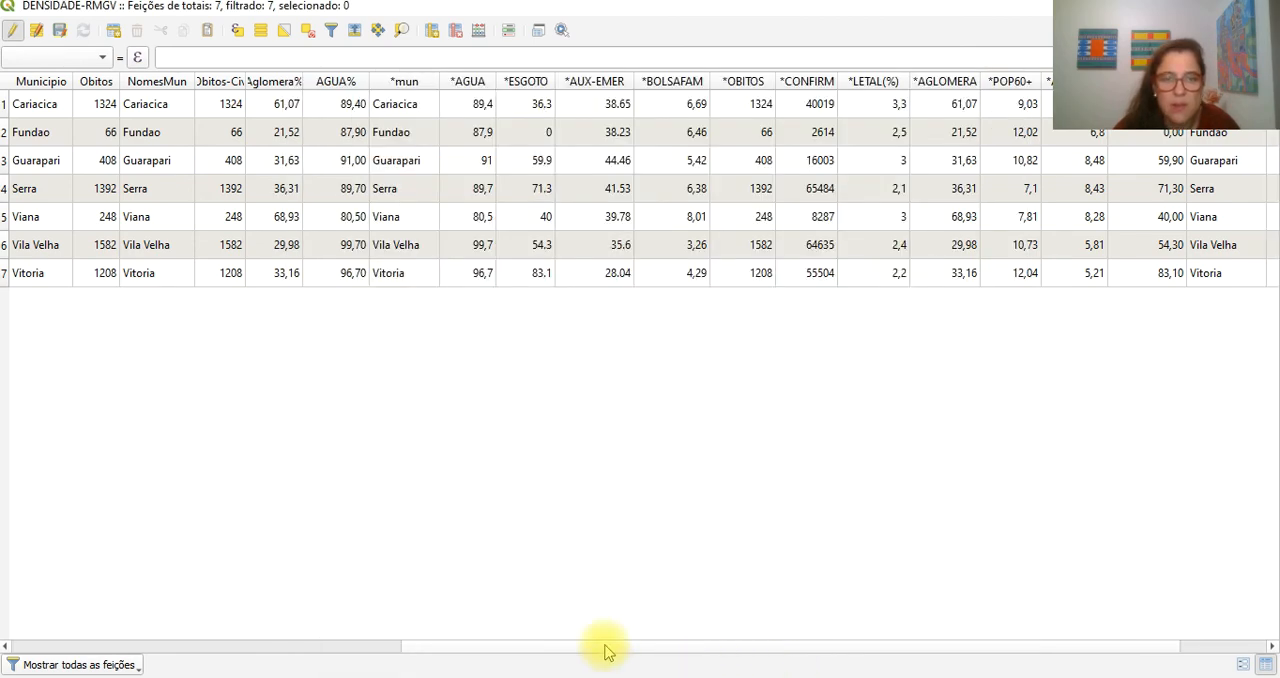
{"action": "left_click_drag", "start_coordinate": [505, 648], "coordinate": [593, 648]}
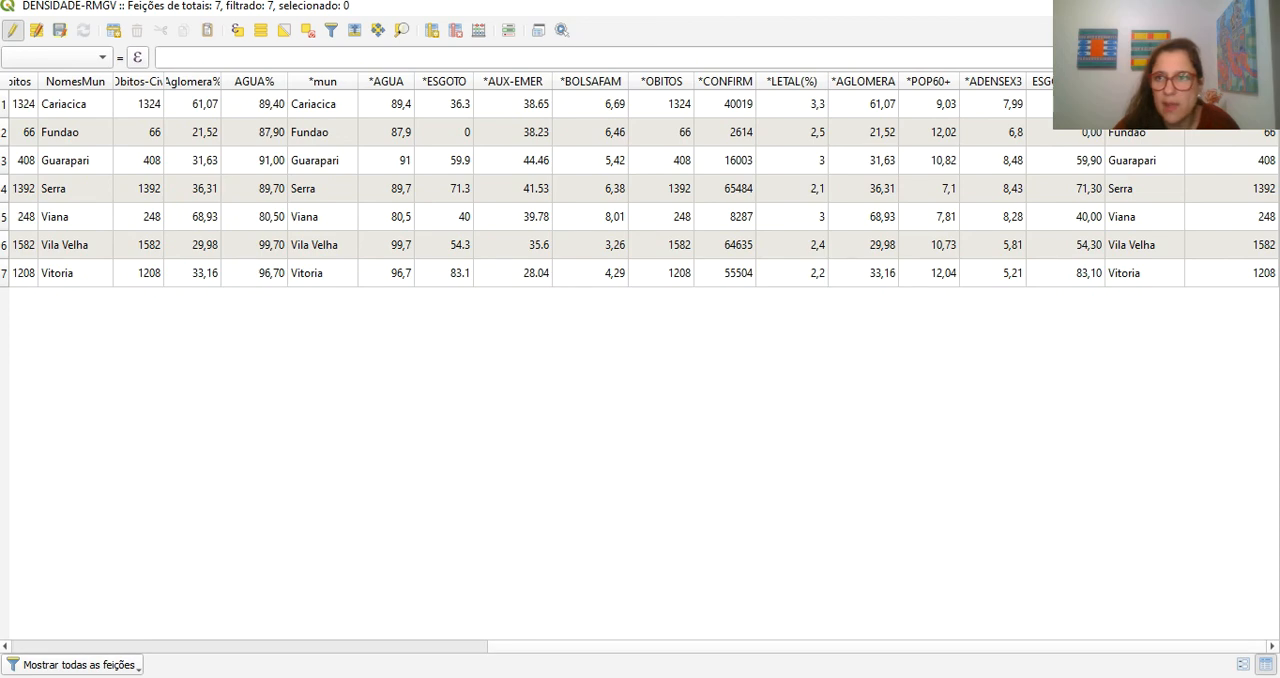
{"action": "left_click_drag", "start_coordinate": [1278, 81], "coordinate": [1240, 81]}
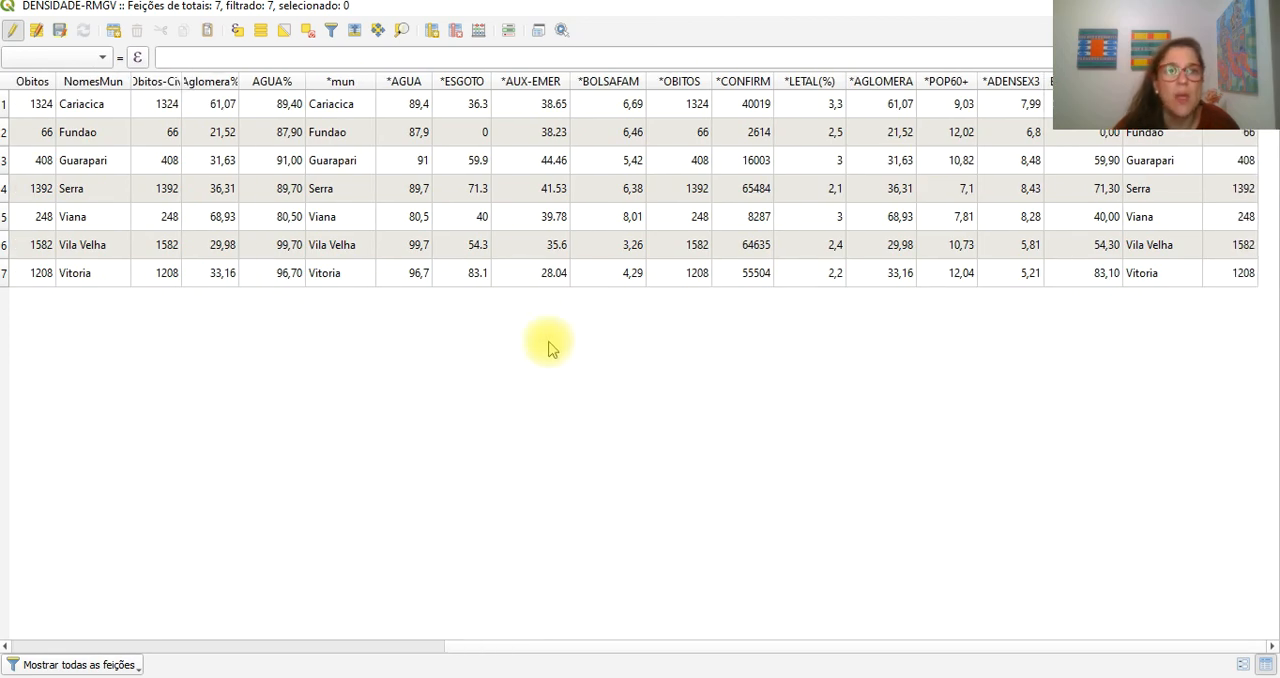
- Stop editing DENSIDADE-RMGV and save the changes to the layer
{"action": "left_click", "coordinate": [12, 36]}
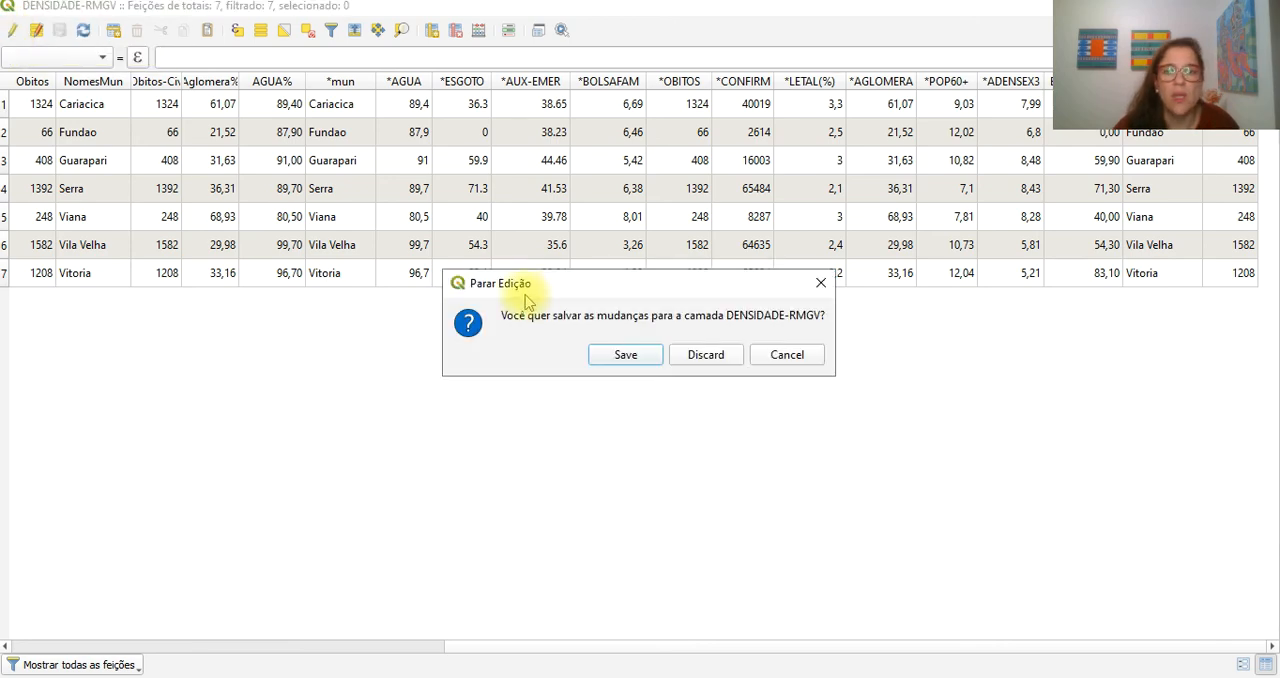
{"action": "left_click", "coordinate": [645, 358]}
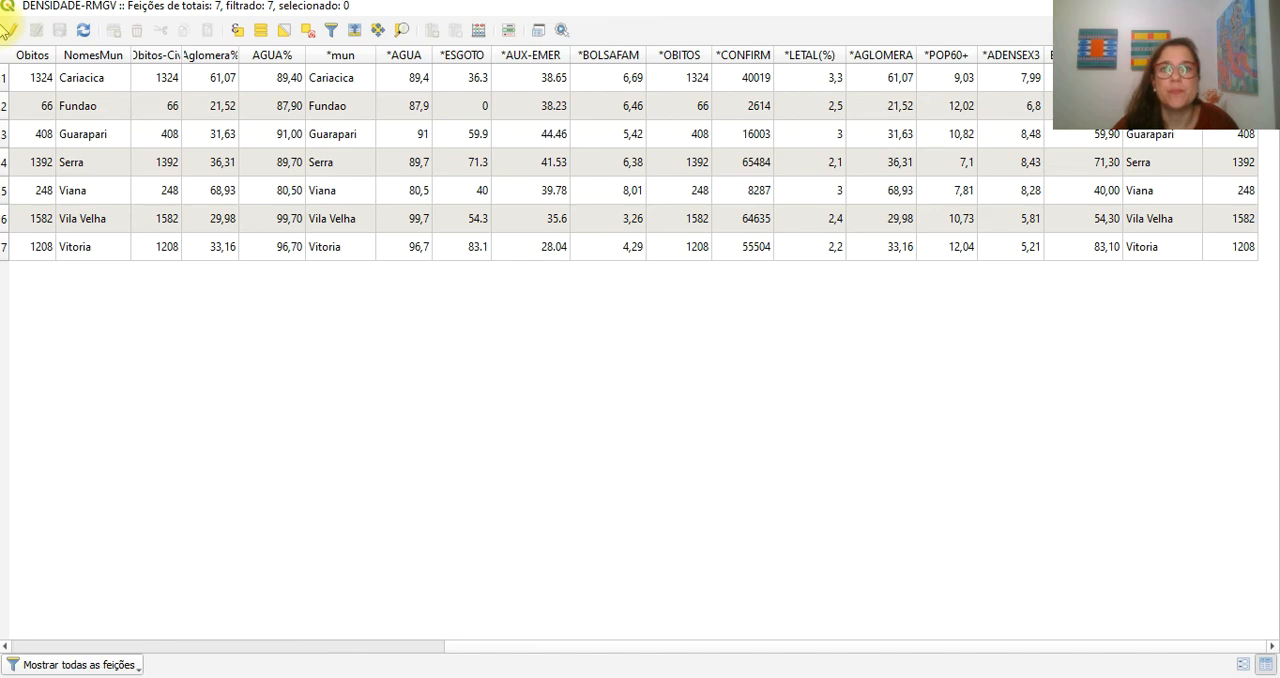
- Examine the field deletion list of DENSIDADE-RMGV, from its permanent fields down to the joined ones, without selecting any field for removal
{"action": "left_click", "coordinate": [14, 31]}
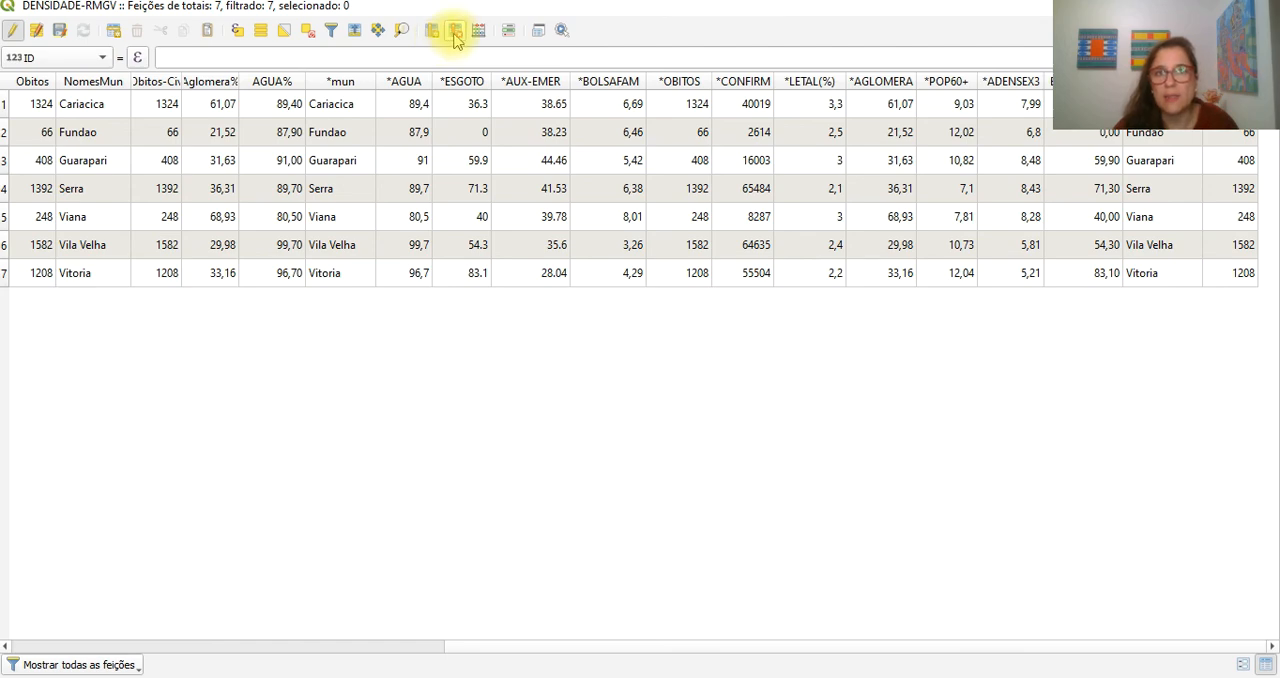
{"action": "left_click", "coordinate": [455, 31]}
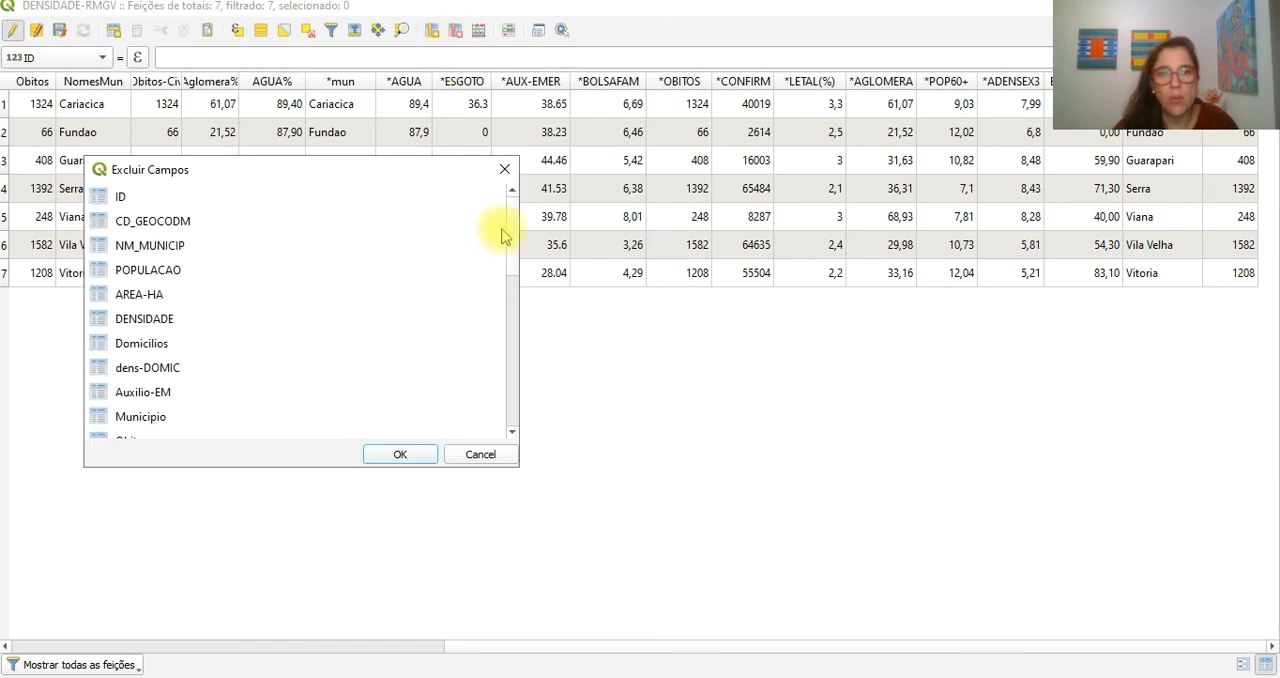
{"action": "left_click_drag", "start_coordinate": [452, 468], "coordinate": [480, 637]}
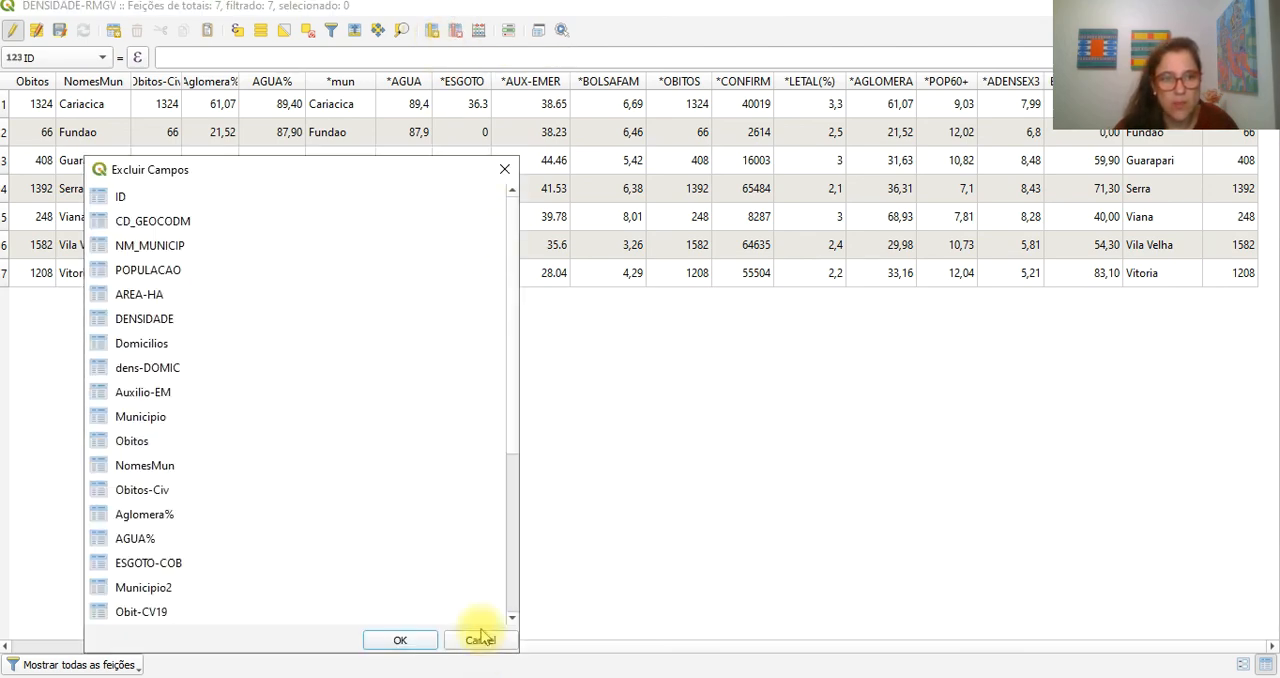
{"action": "left_click_drag", "start_coordinate": [268, 170], "coordinate": [432, 65]}
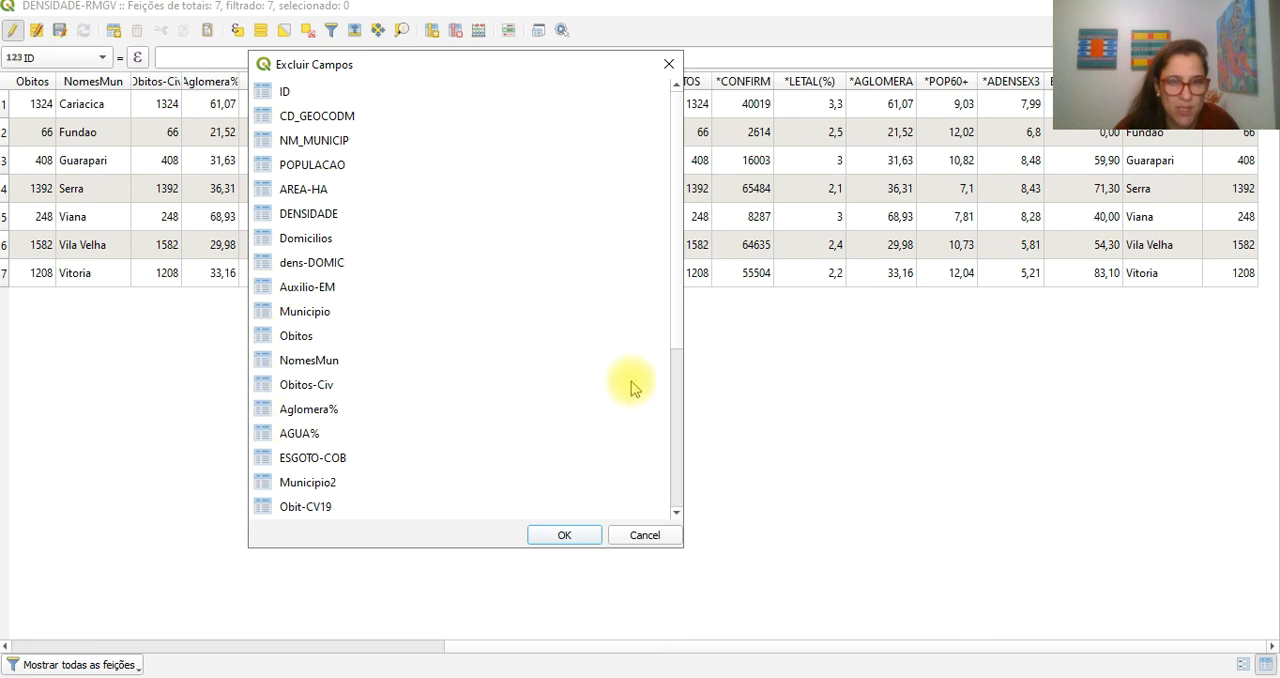
{"action": "left_click_drag", "start_coordinate": [680, 271], "coordinate": [666, 500]}
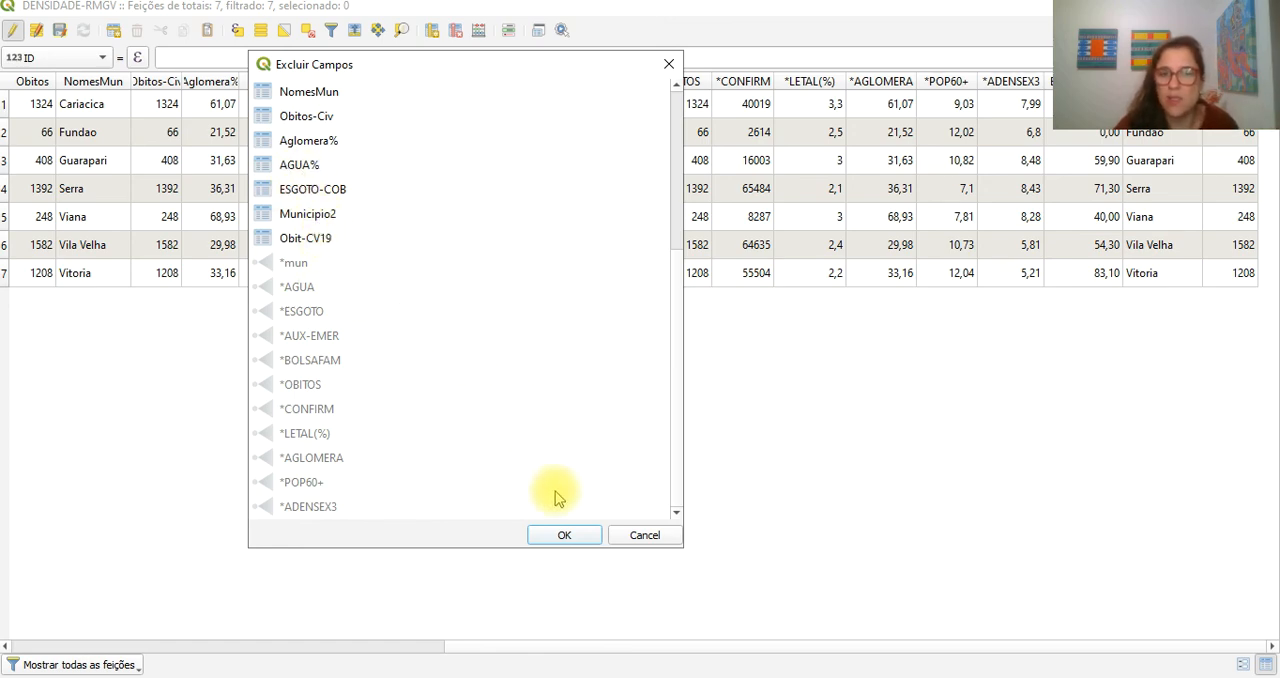
{"action": "left_click", "coordinate": [565, 535]}
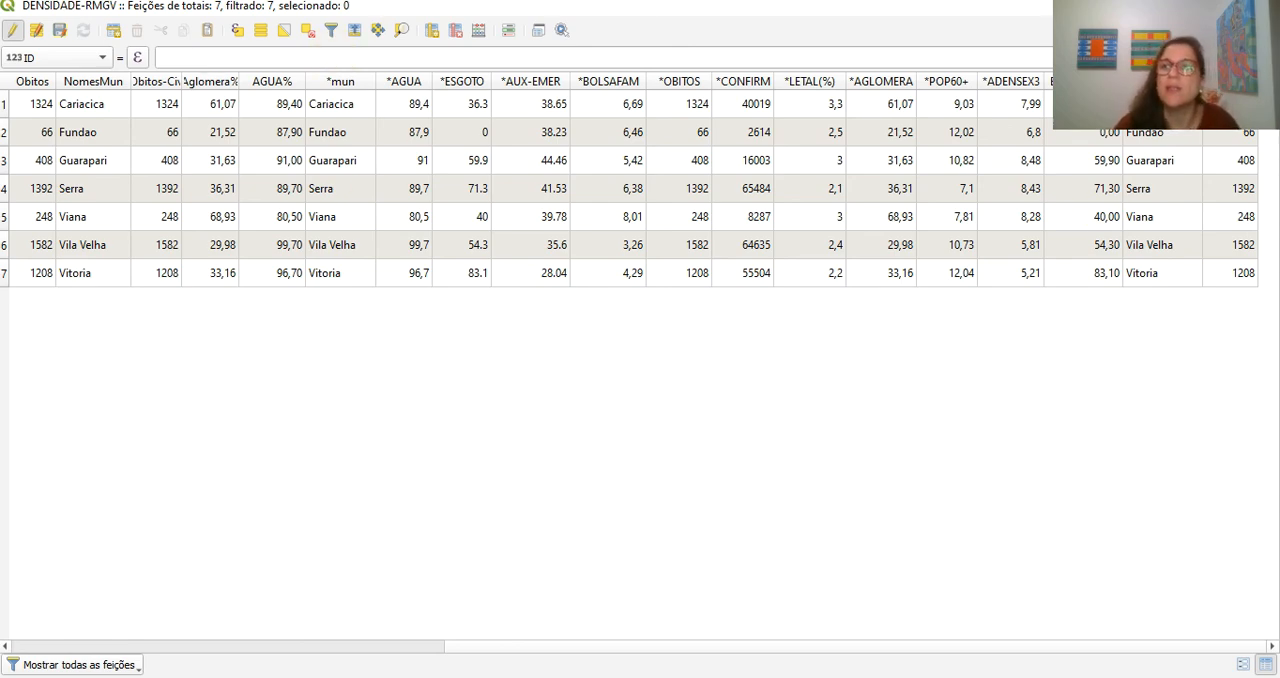
{"action": "left_click", "coordinate": [10, 32]}
{"action": "left_click", "coordinate": [10, 32]}
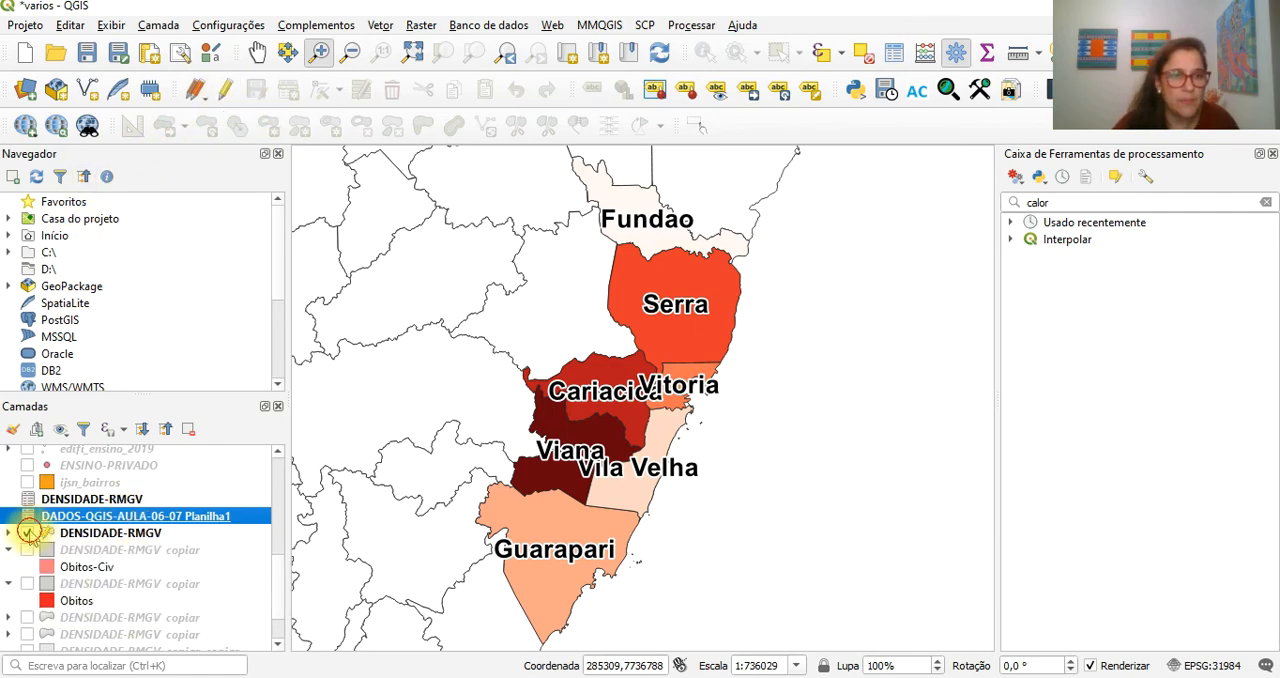
{"action": "left_click", "coordinate": [26, 533]}
{"action": "left_click", "coordinate": [27, 535]}
{"action": "left_click", "coordinate": [228, 92]}
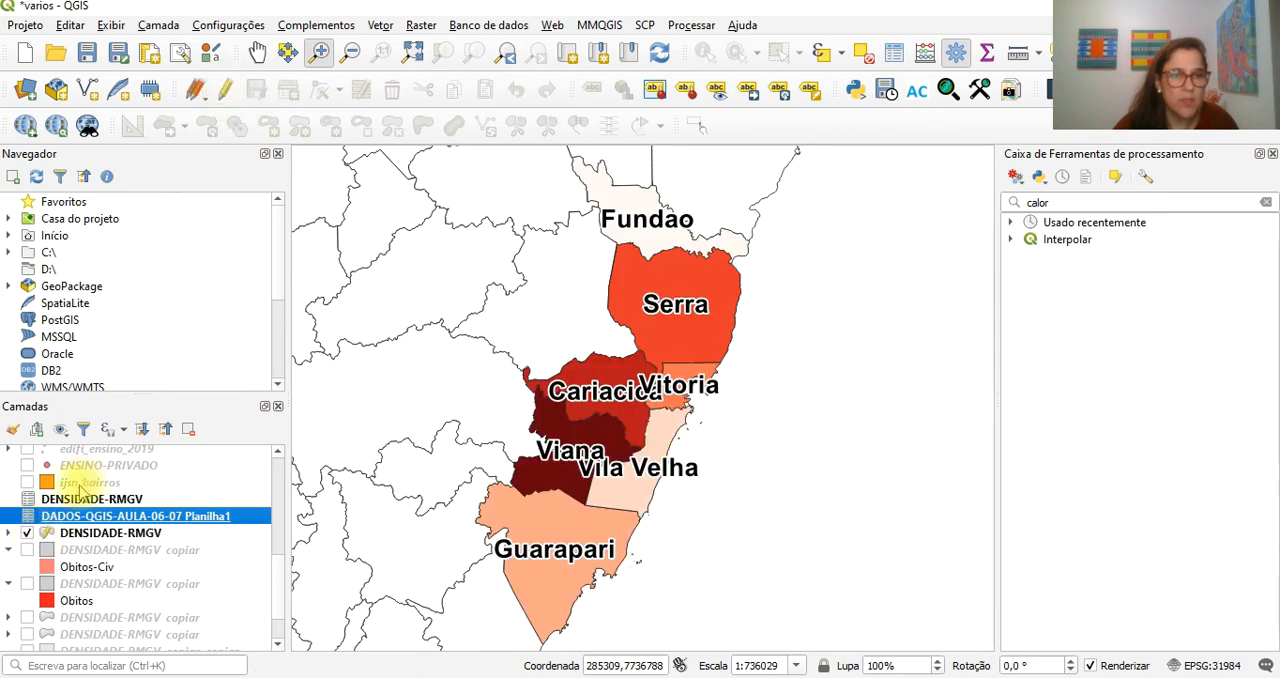
{"action": "left_click", "coordinate": [76, 540]}
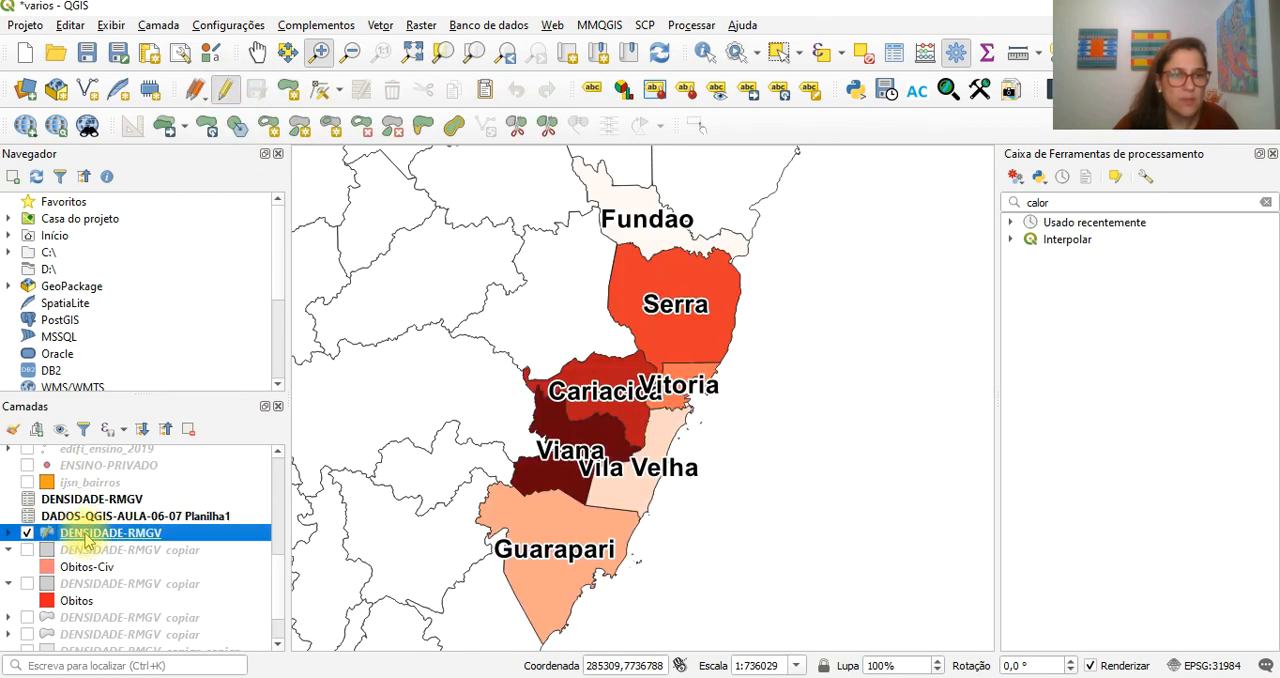
{"action": "double_click", "coordinate": [86, 540]}
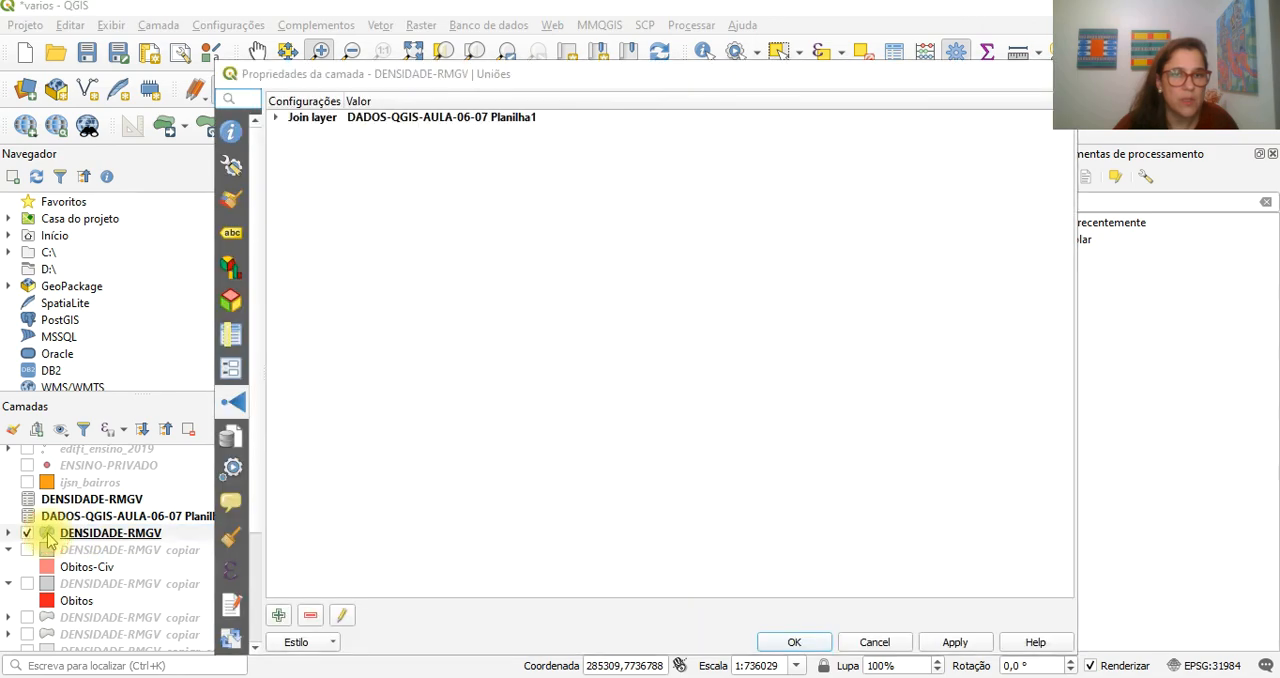
{"action": "left_click", "coordinate": [874, 642]}
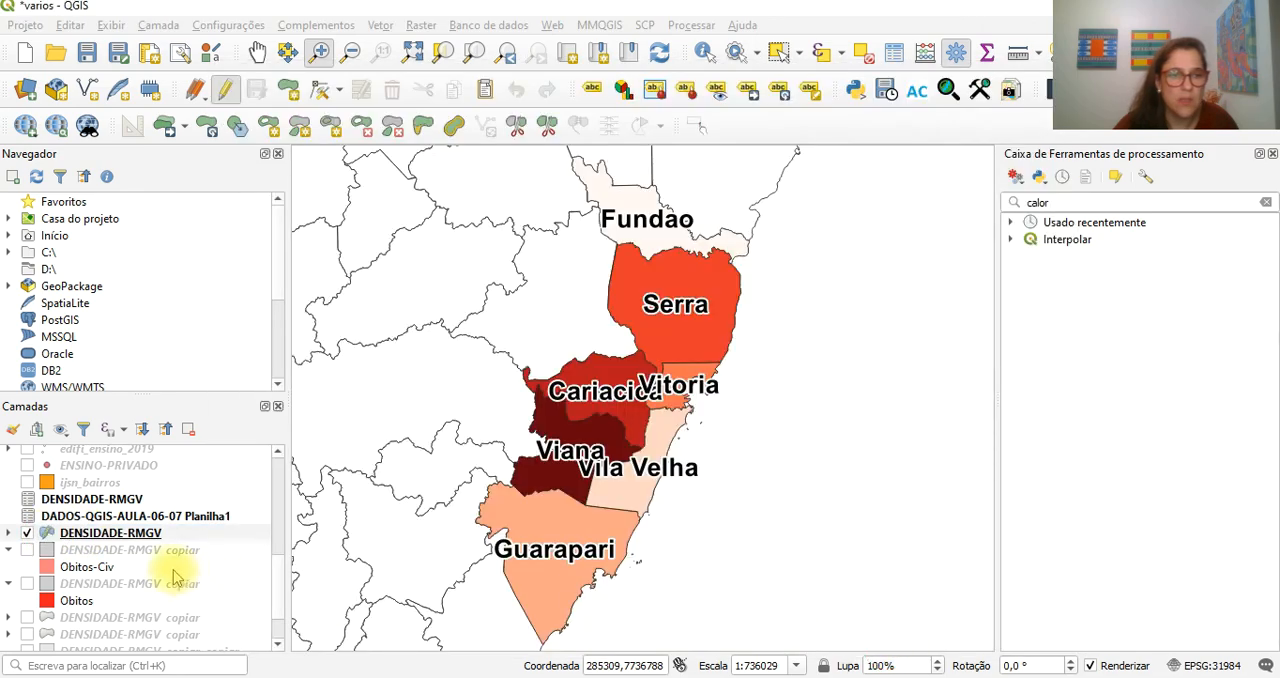
- Turn off editing for DENSIDADE-RMGV from its attribute table and close the table
{"action": "left_click", "coordinate": [103, 540]}
{"action": "right_click", "coordinate": [100, 537]}
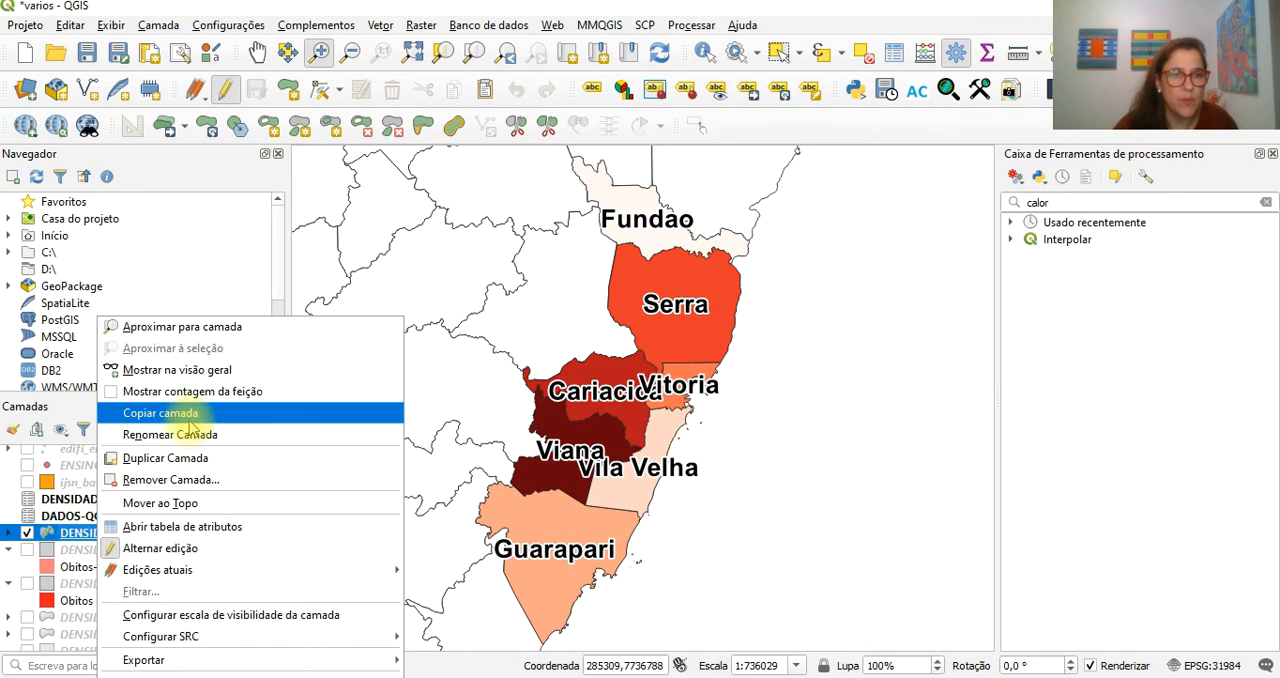
{"action": "left_click", "coordinate": [187, 530]}
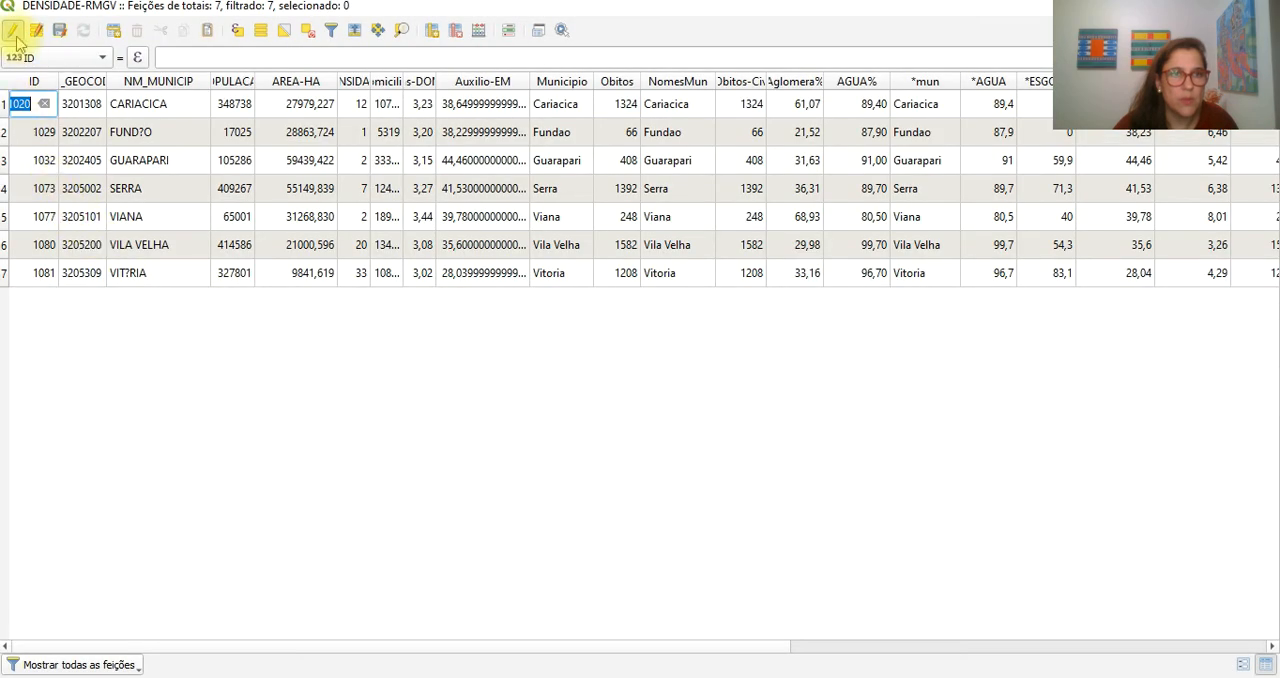
{"action": "left_click", "coordinate": [12, 33]}
{"action": "left_click", "coordinate": [1263, 6]}
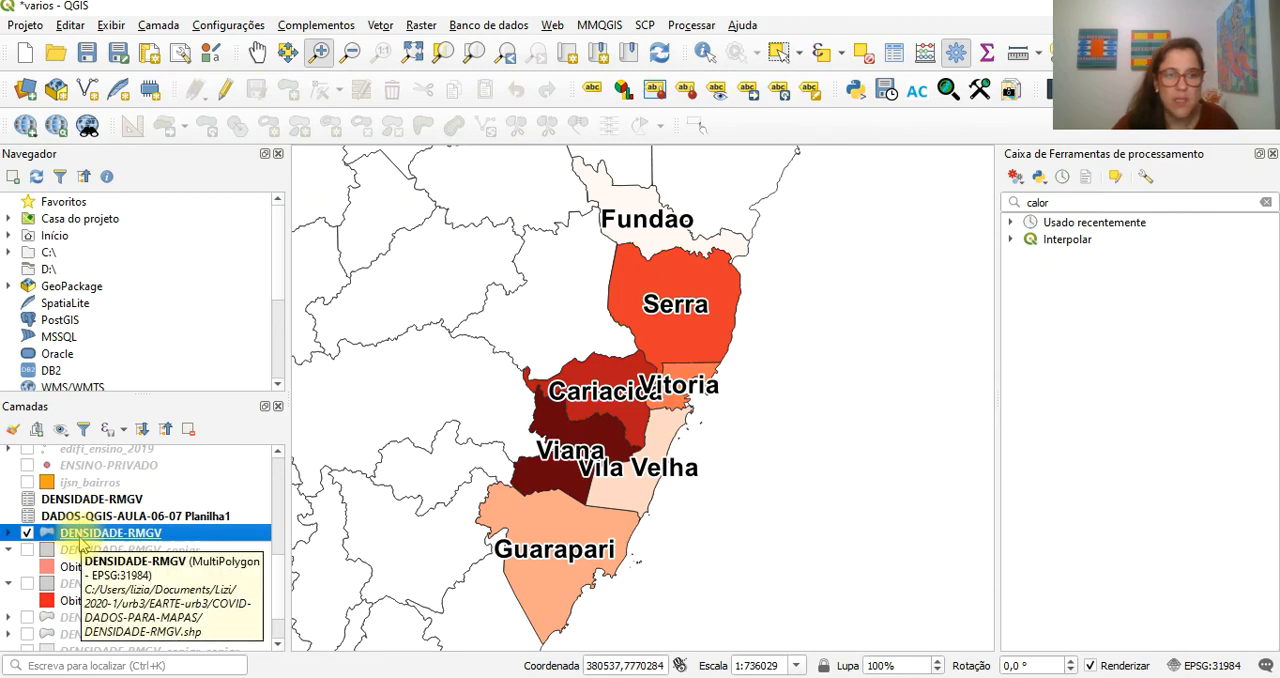
- Remove the joined spreadsheet layer DADOS-QGIS-AULA-06-07 Planilha1 from the project
{"action": "left_click", "coordinate": [93, 518]}
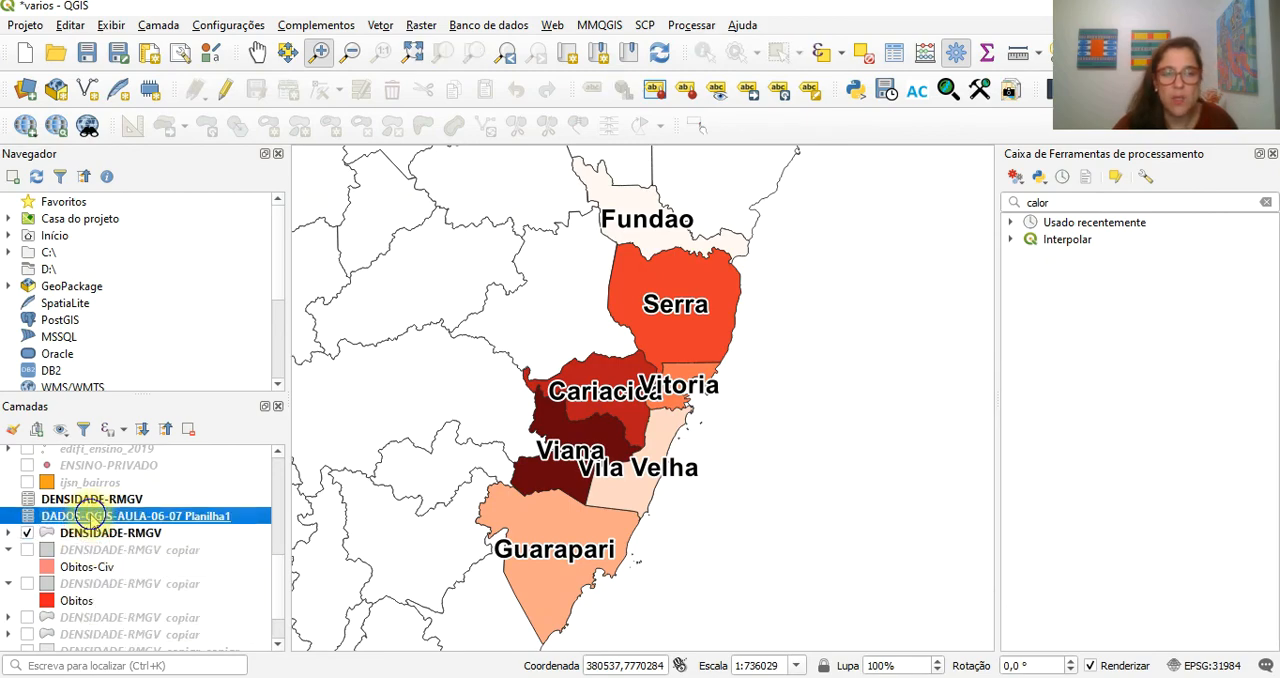
{"action": "right_click", "coordinate": [93, 516]}
{"action": "left_click", "coordinate": [204, 346]}
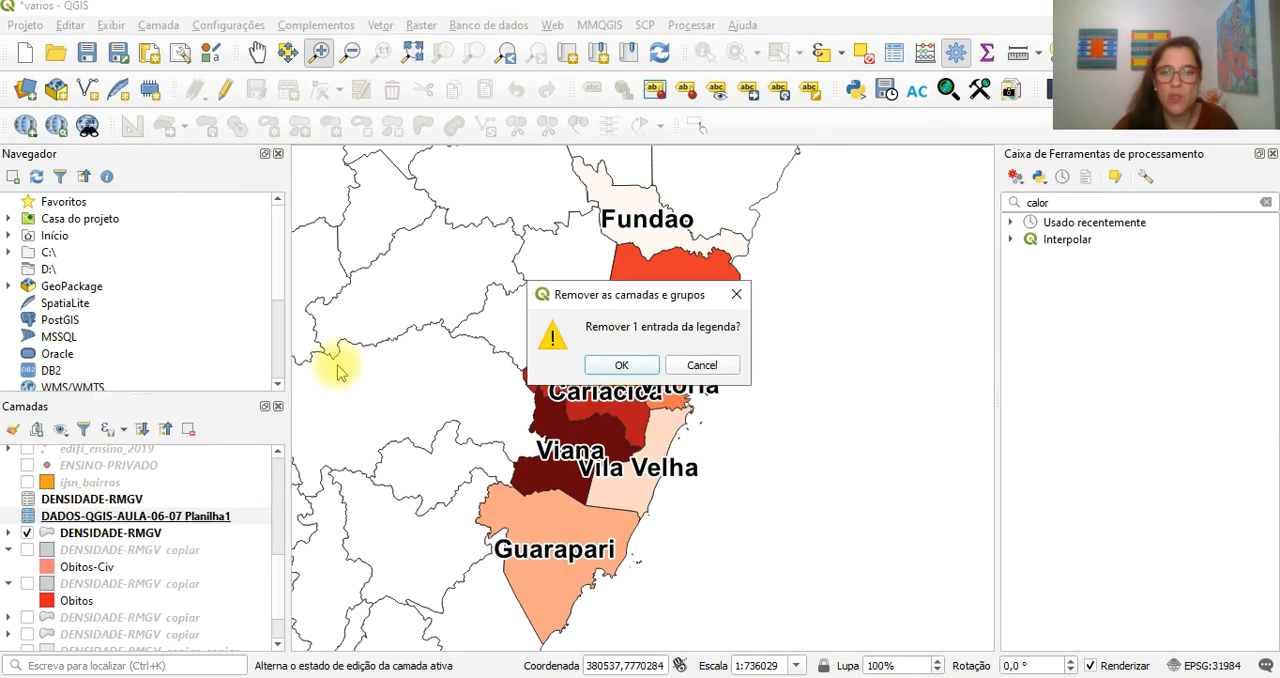
{"action": "left_click", "coordinate": [620, 365]}
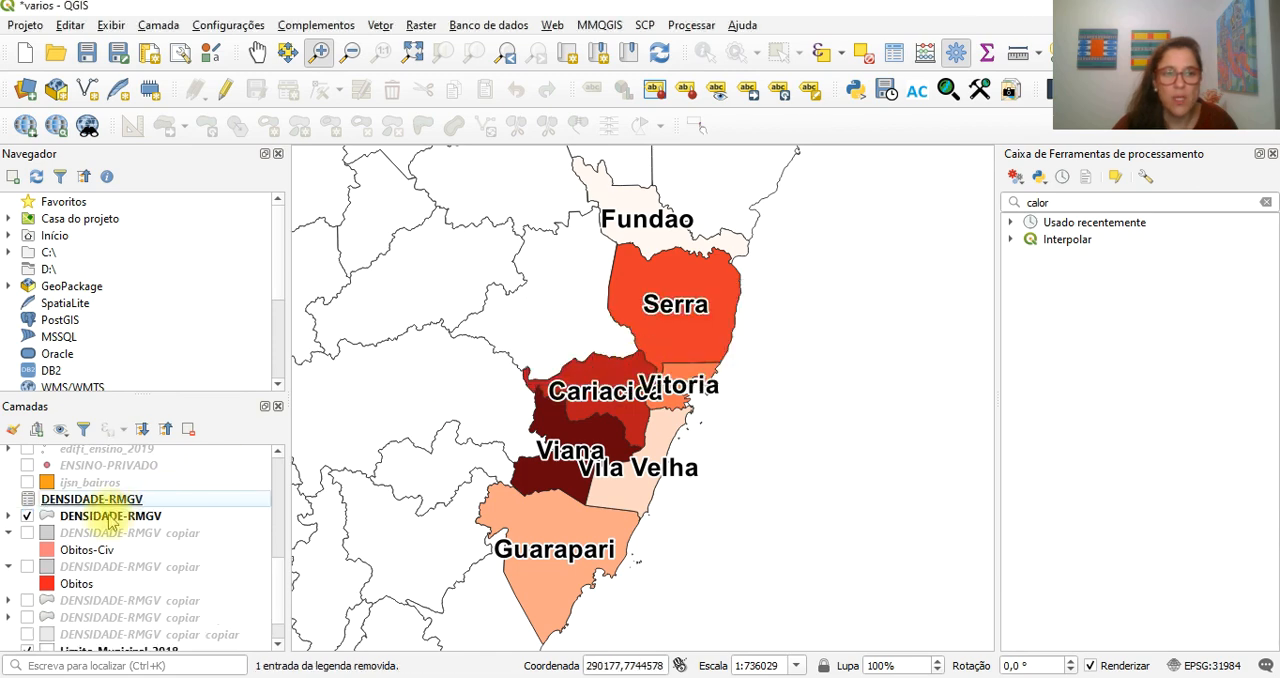
- Open the DENSIDADE-RMGV attribute table and sort its rows by ESGOTO-COB in descending order
{"action": "left_click", "coordinate": [108, 516]}
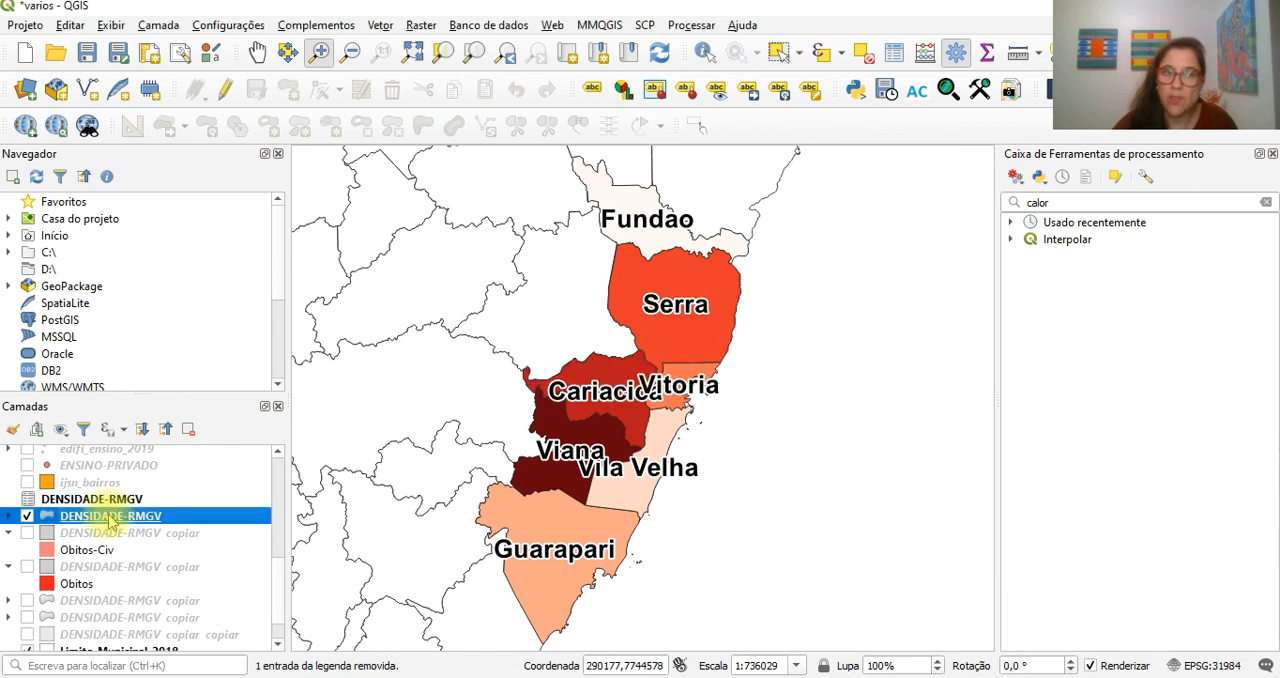
{"action": "right_click", "coordinate": [111, 518]}
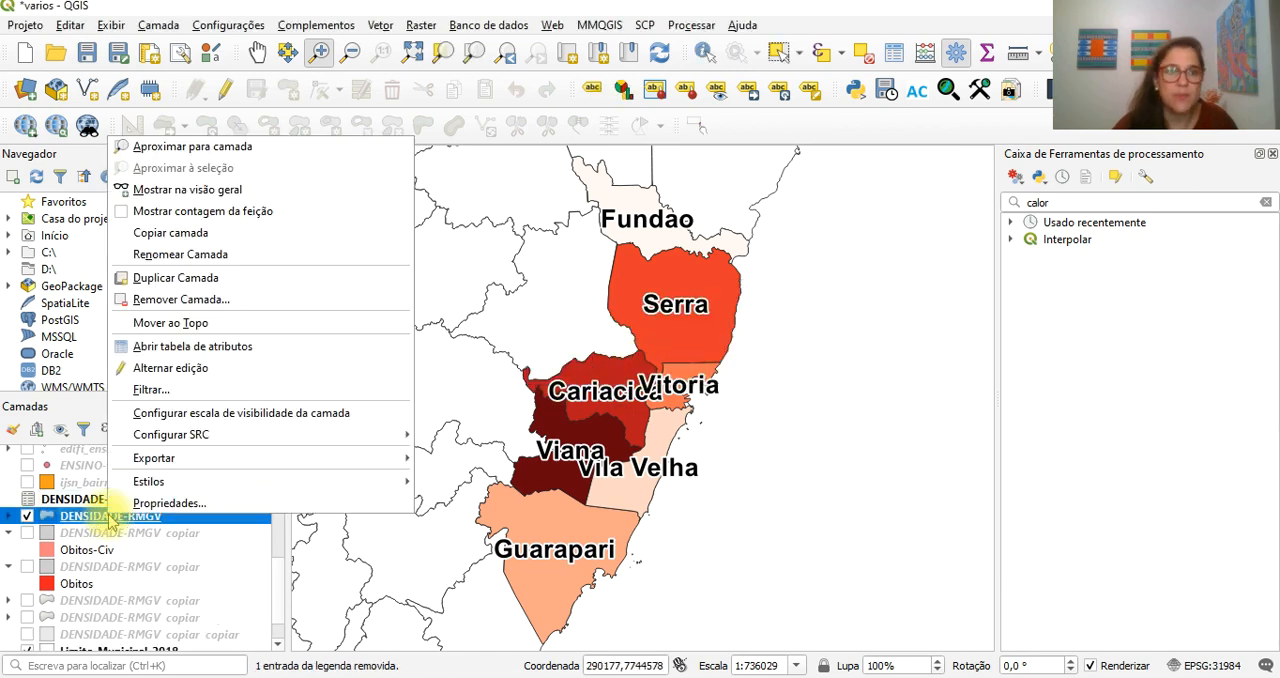
{"action": "left_click", "coordinate": [168, 349]}
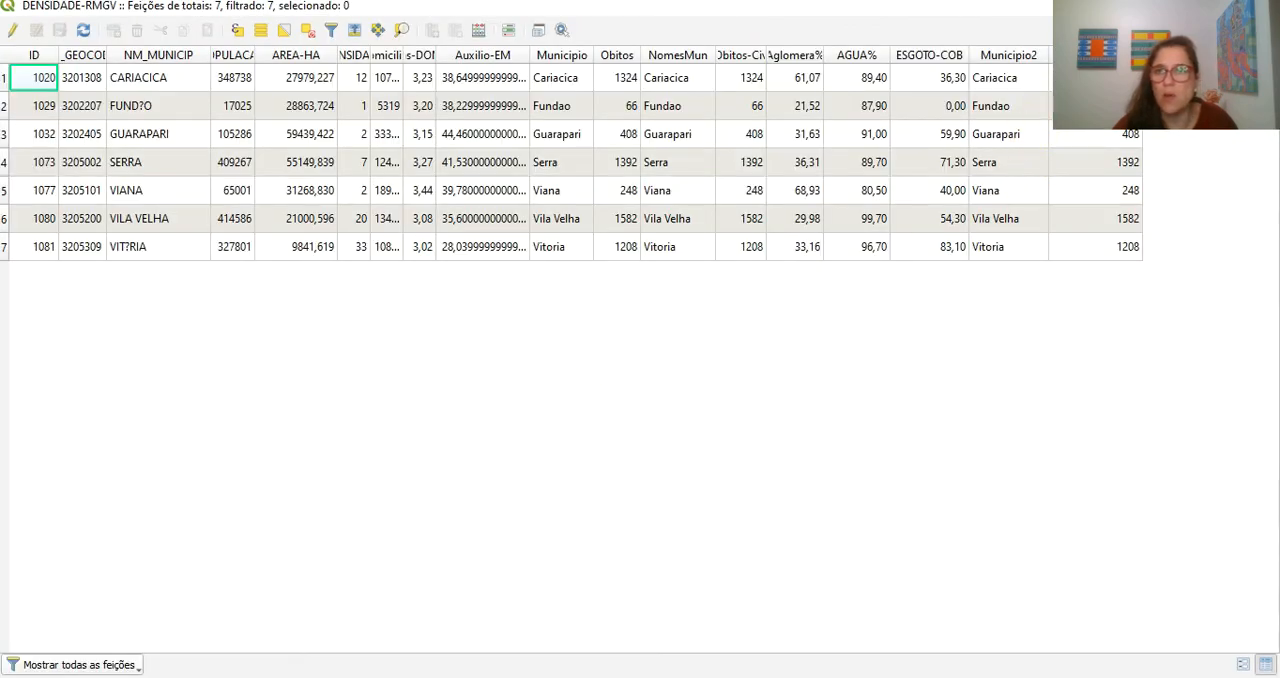
{"action": "left_click", "coordinate": [930, 55]}
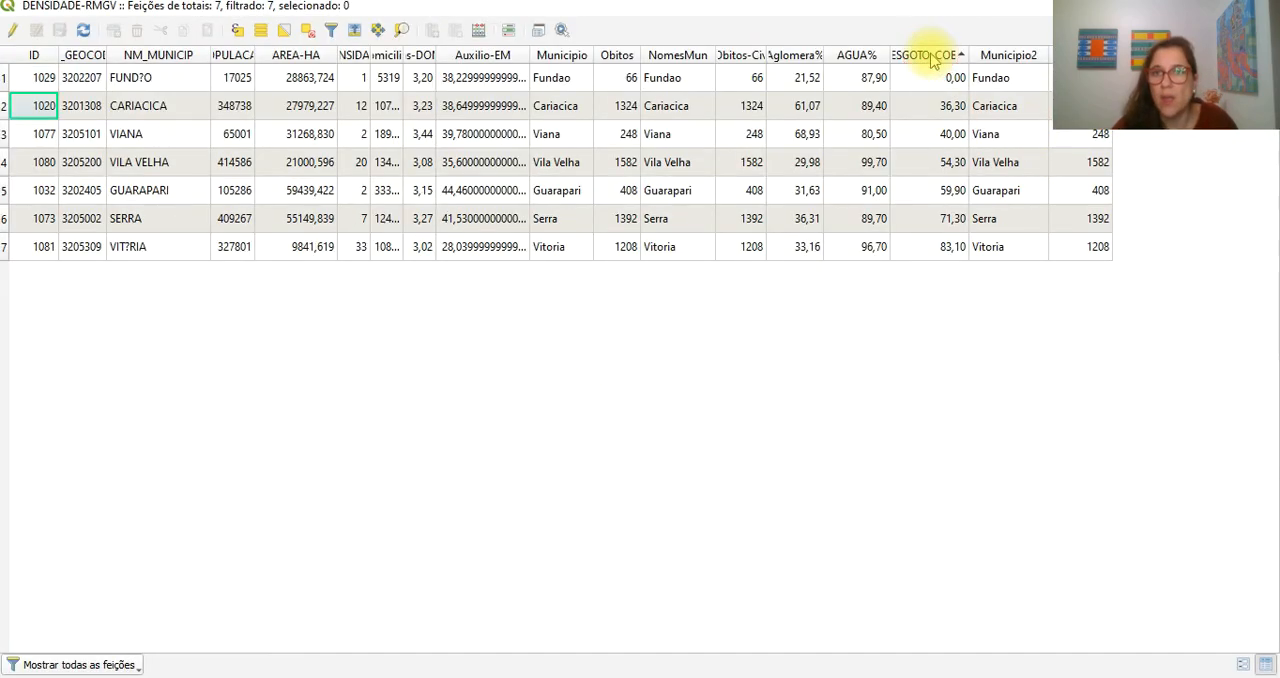
{"action": "left_click", "coordinate": [930, 55]}
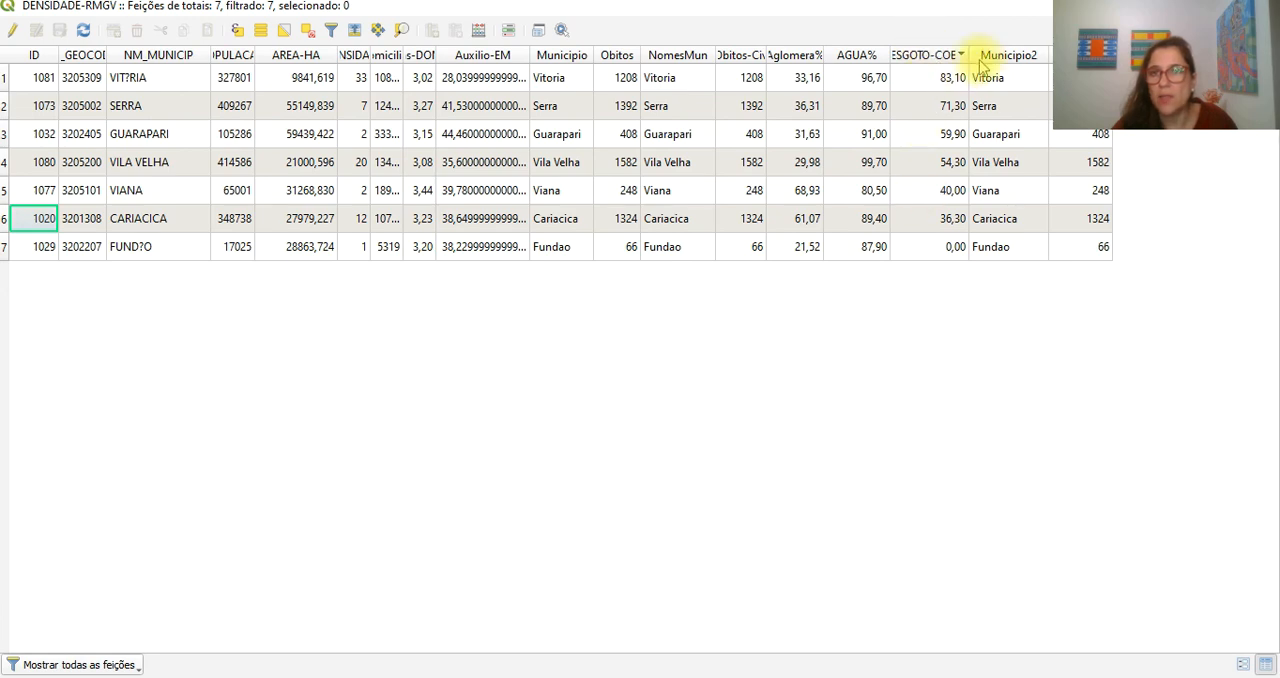
- Widen the ESGOTO-COB and Municipio2 columns and close the attribute table
{"action": "left_click_drag", "start_coordinate": [1018, 57], "coordinate": [1027, 55]}
{"action": "left_click_drag", "start_coordinate": [1106, 55], "coordinate": [1222, 55]}
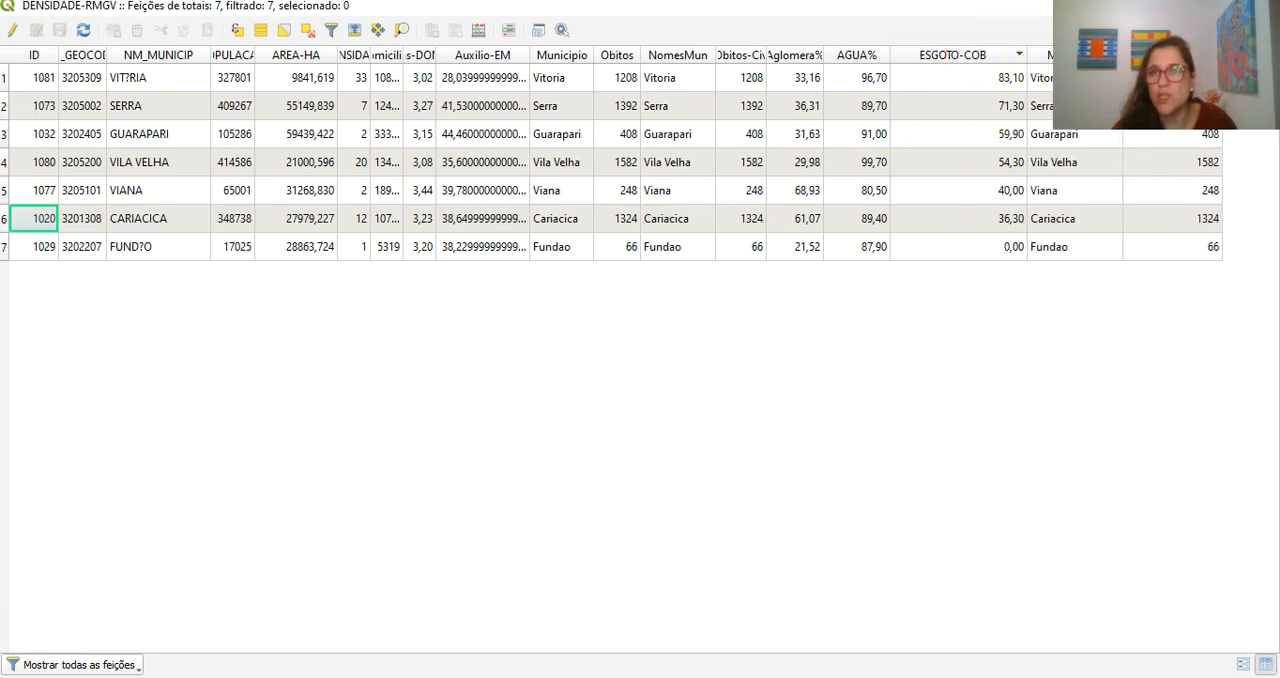
{"action": "left_click_drag", "start_coordinate": [1122, 55], "coordinate": [1105, 55]}
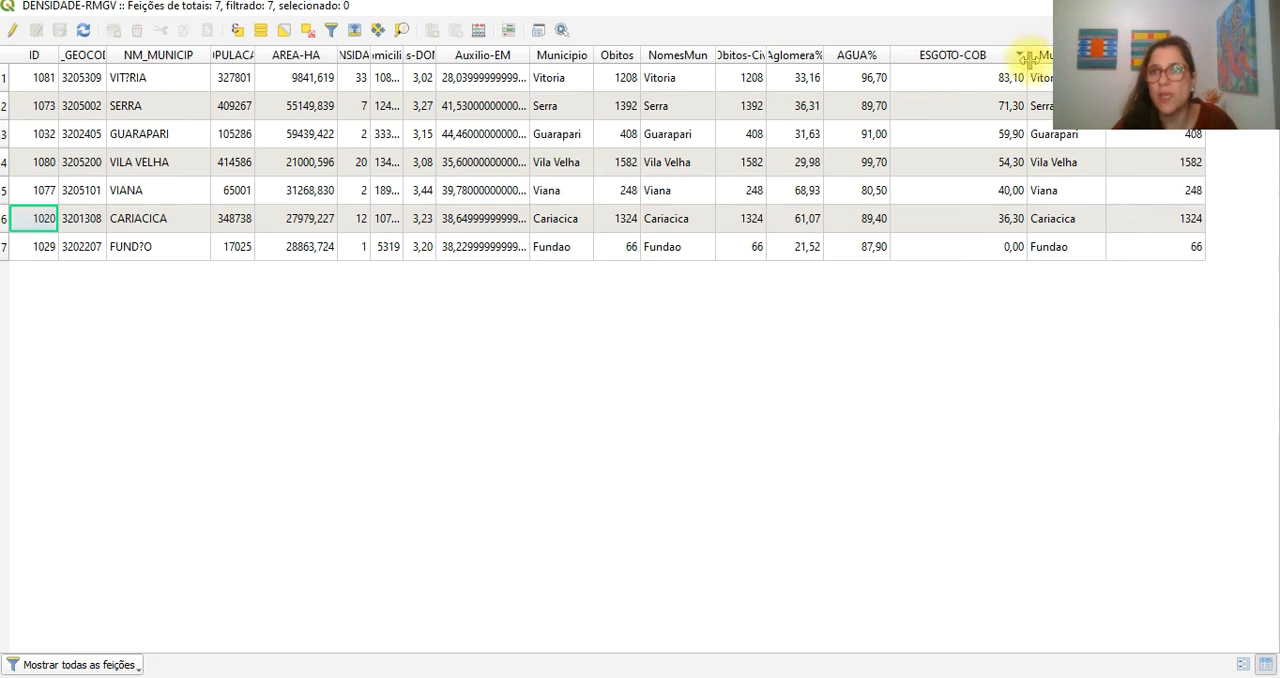
{"action": "left_click_drag", "start_coordinate": [1027, 57], "coordinate": [993, 57]}
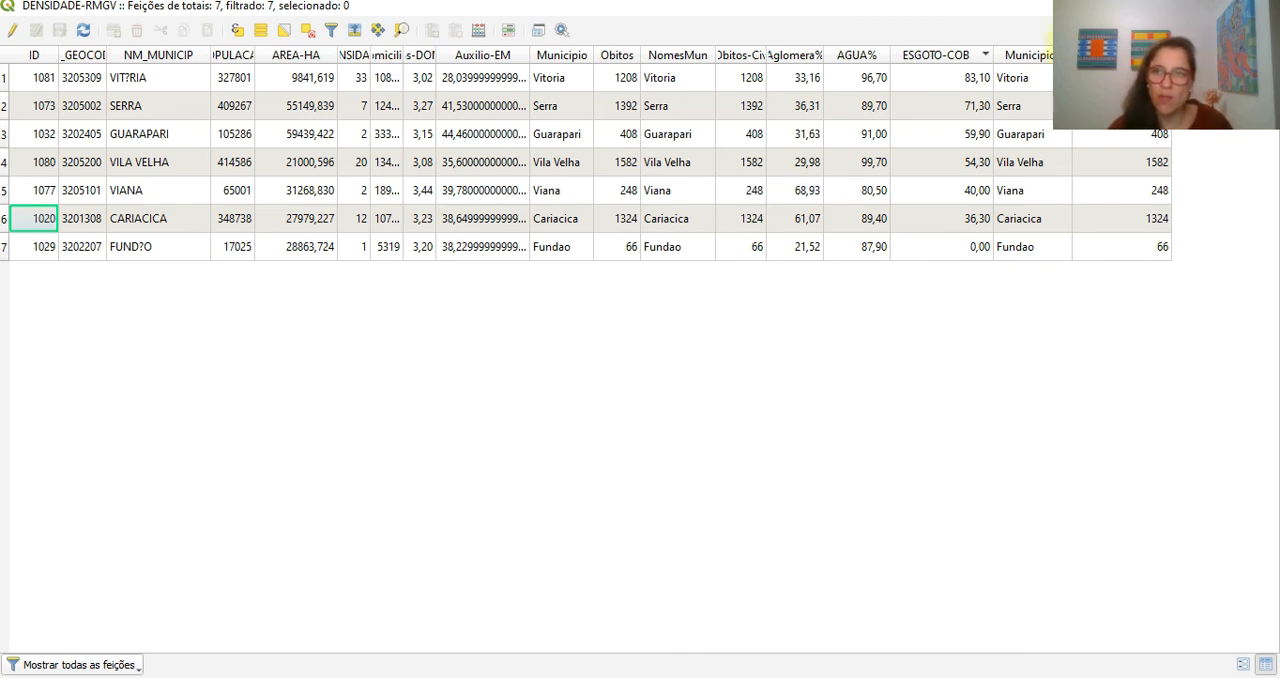
{"action": "left_click_drag", "start_coordinate": [1072, 55], "coordinate": [1122, 55]}
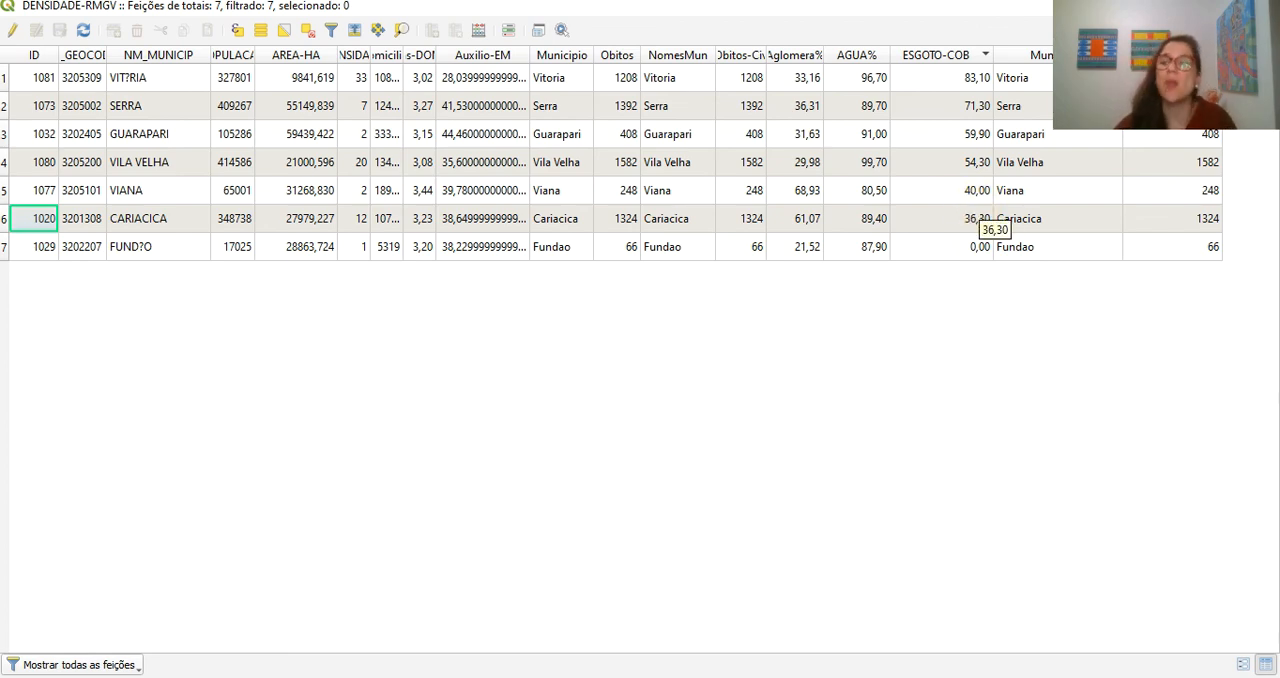
{"action": "left_click", "coordinate": [1260, 6]}
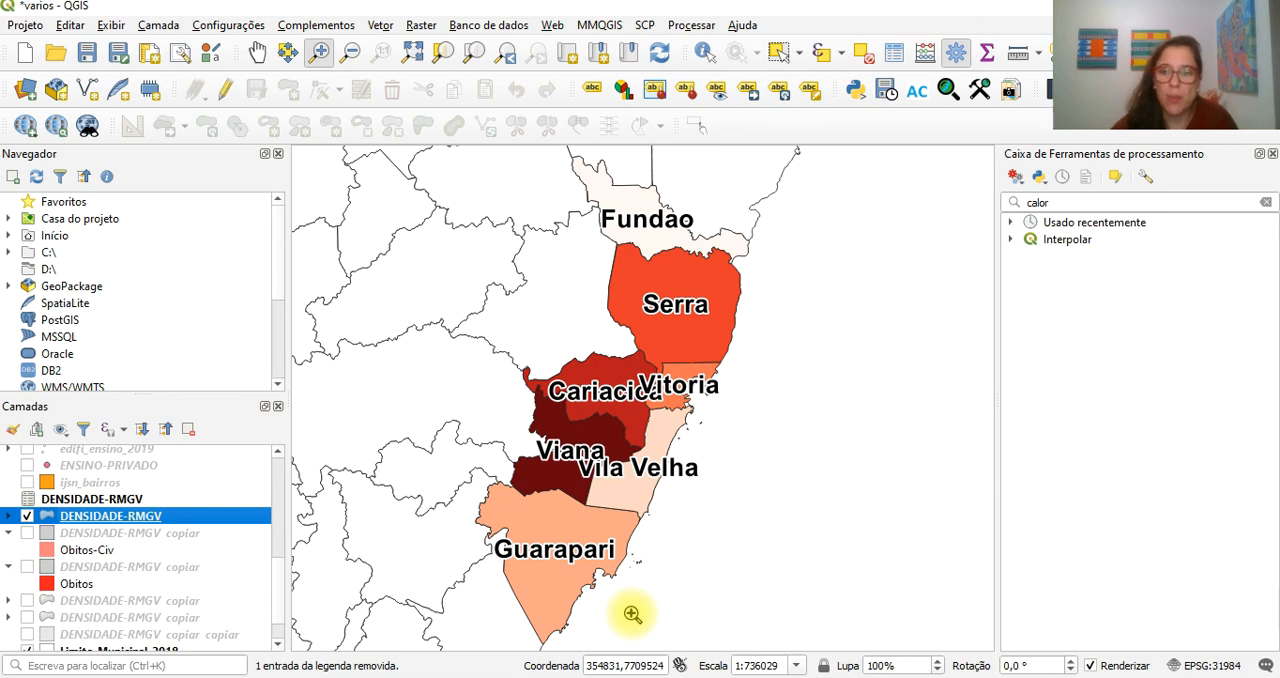
- Save the varios project
{"action": "mouse_move", "coordinate": [667, 677]}
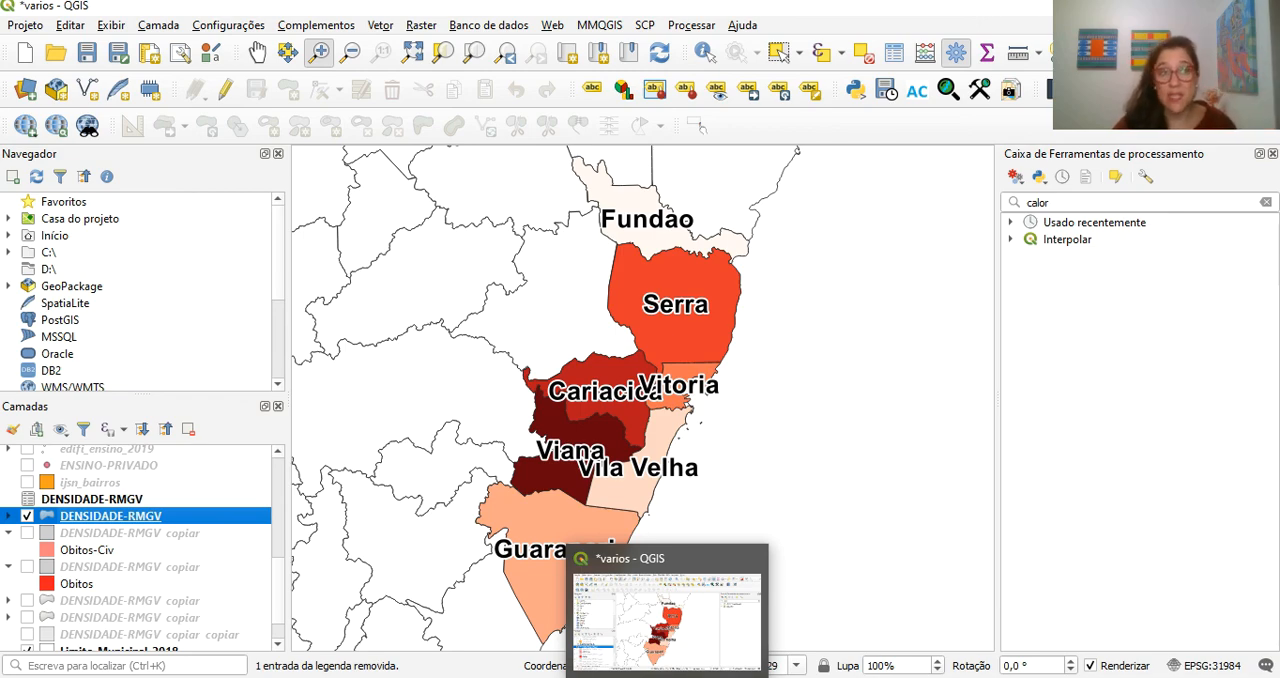
{"action": "left_click", "coordinate": [88, 55]}
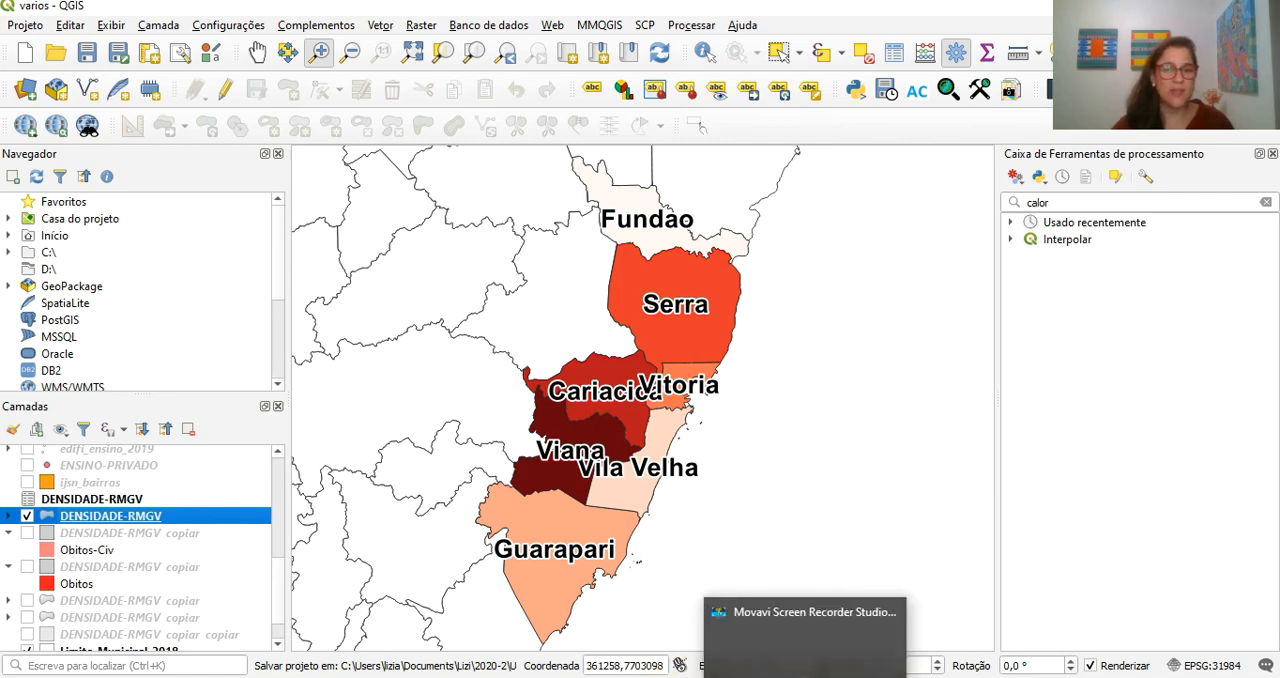
{"action": "left_click", "coordinate": [808, 677]}
{"action": "left_click", "coordinate": [1180, 677]}
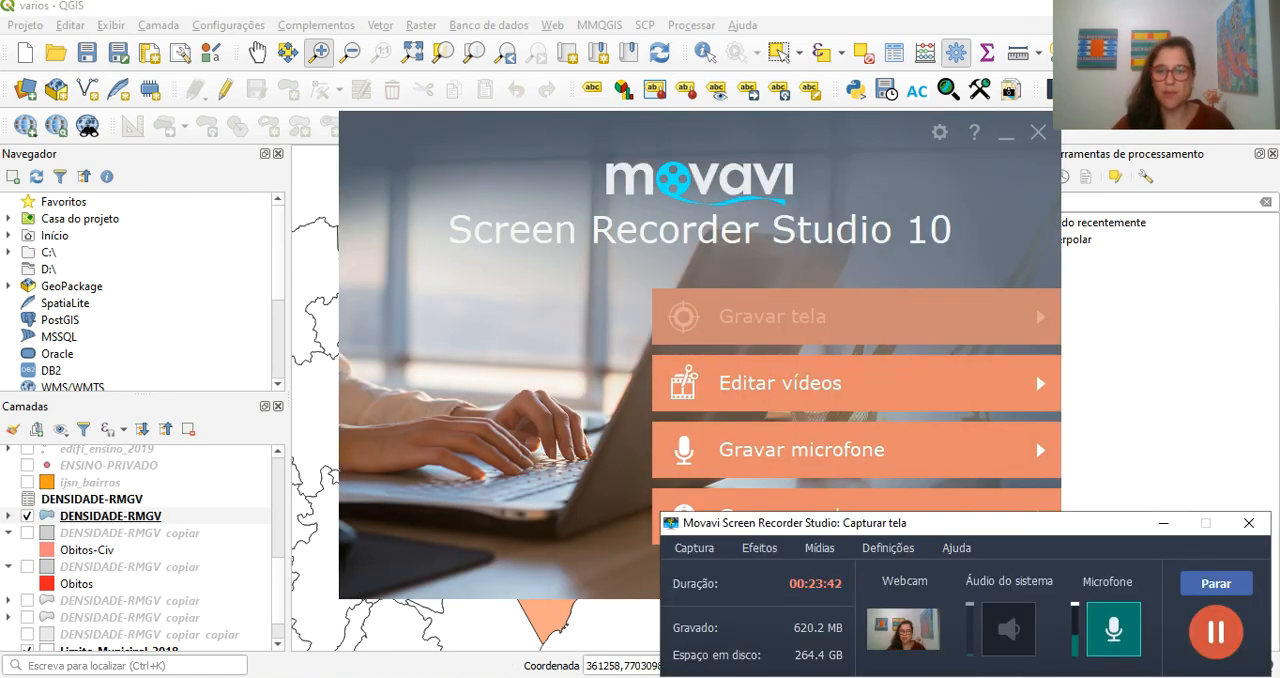